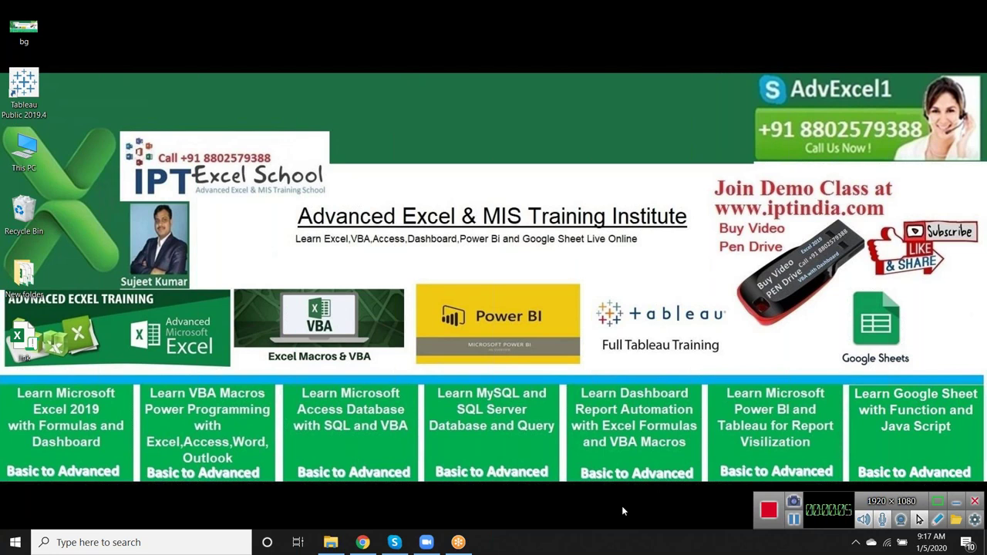
Step: Search the Start menu for EXCEL and launch it, opening a blank Book1 workbook
key("super")
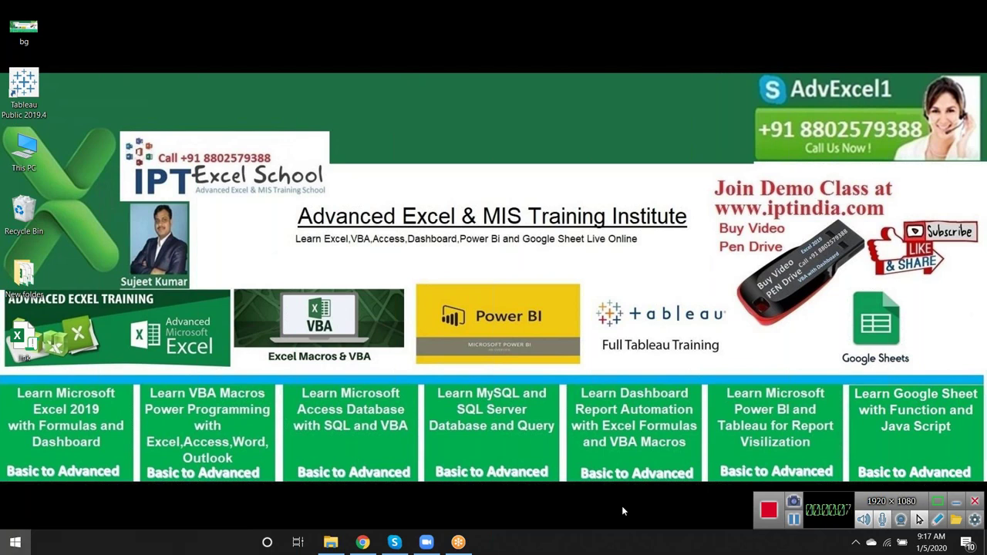
type("CE")
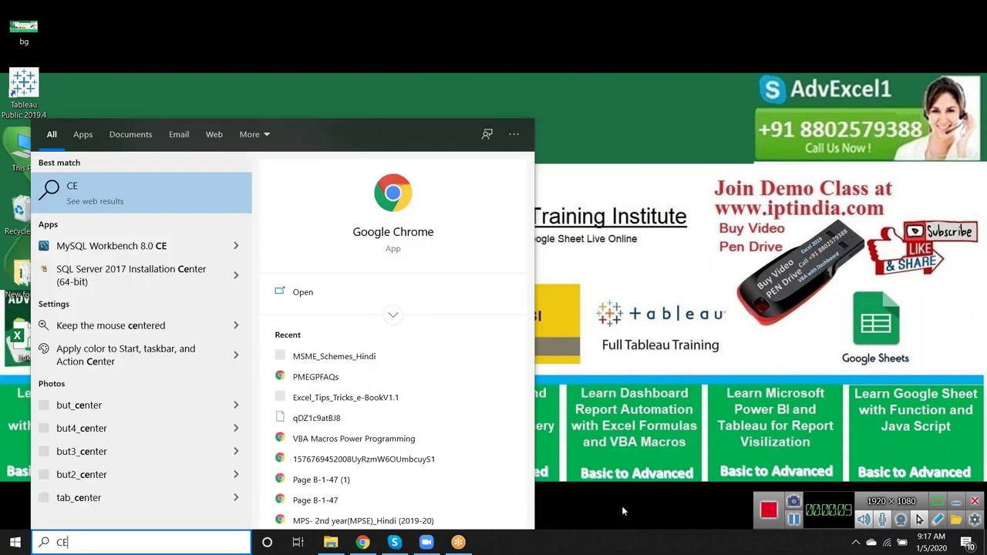
key("BackSpace")
key("BackSpace")
type("EX")
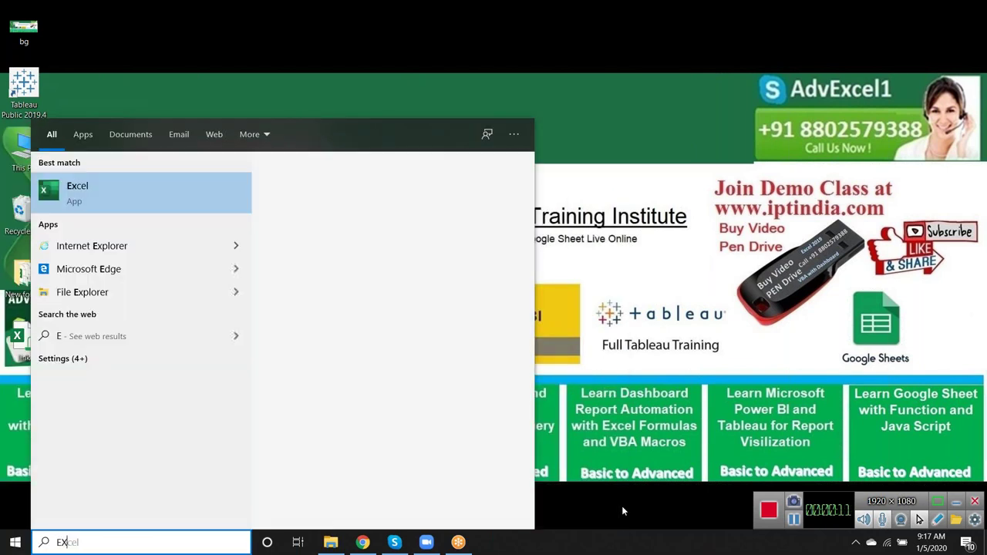
type("CEL")
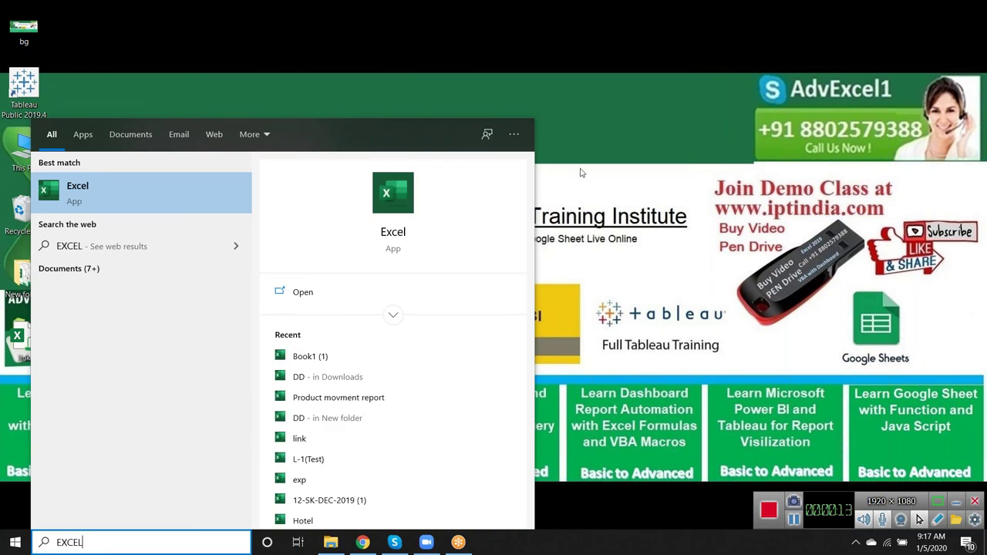
left_click(403, 242)
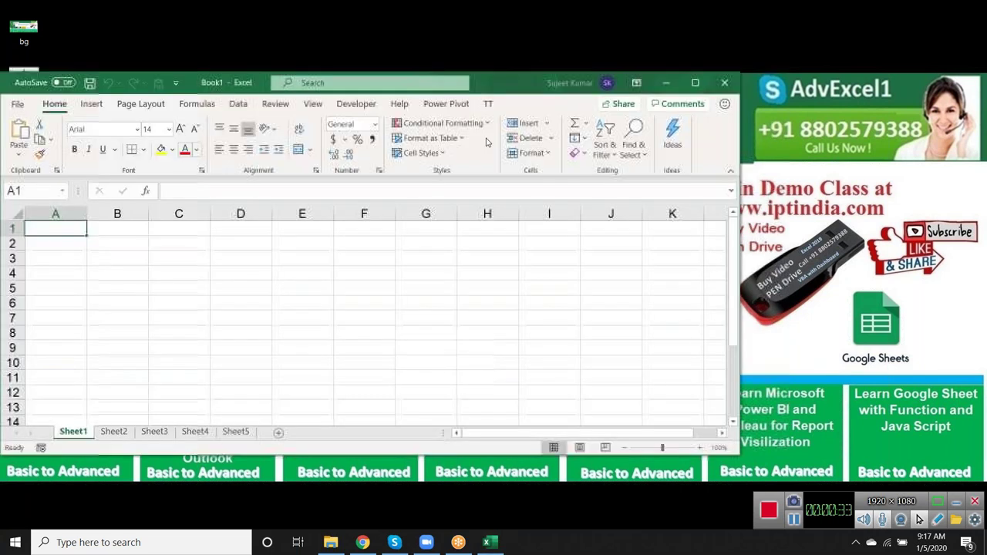
Step: Maximize the workbook window and look over the Formulas tab's Logical functions list
left_click(702, 91)
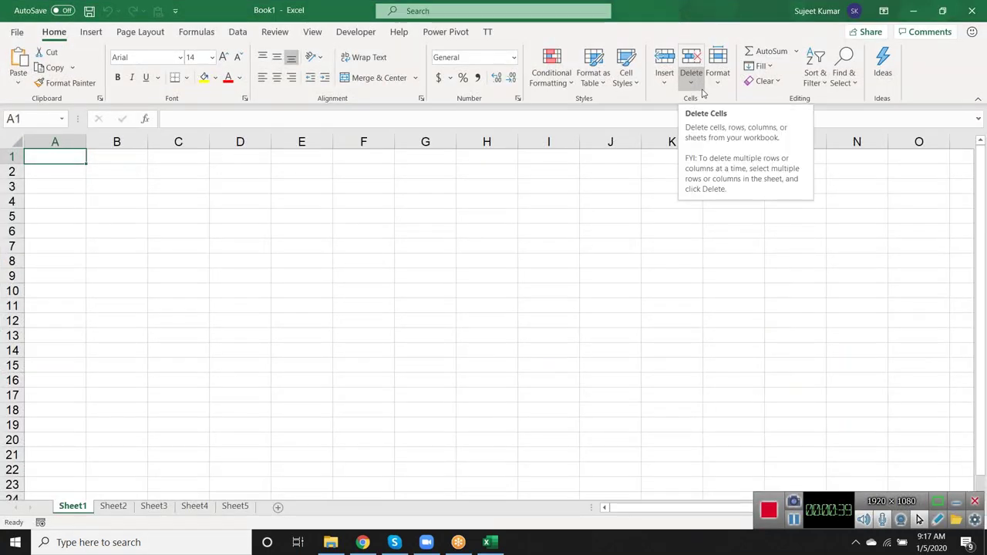
left_click(199, 31)
left_click_drag(77, 164, 80, 178)
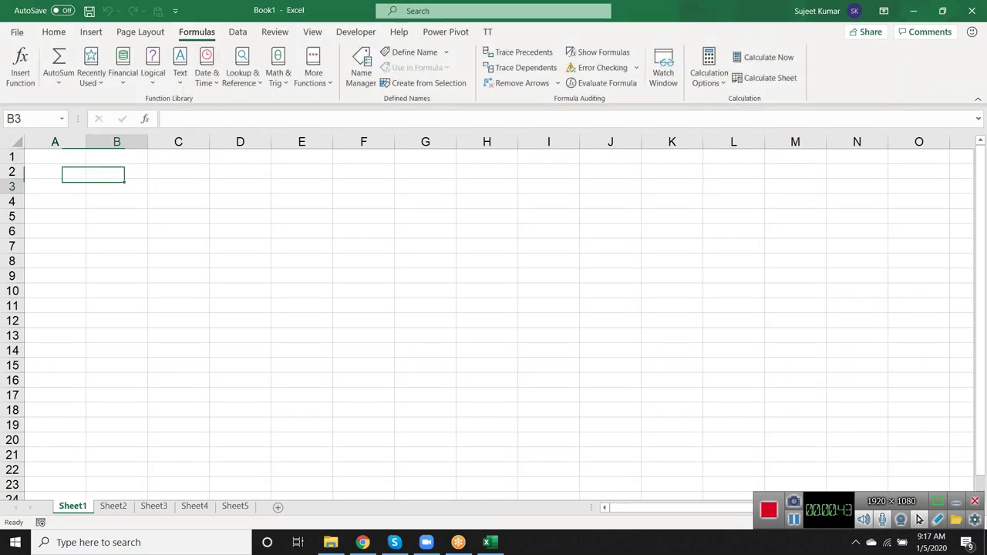
left_click(152, 88)
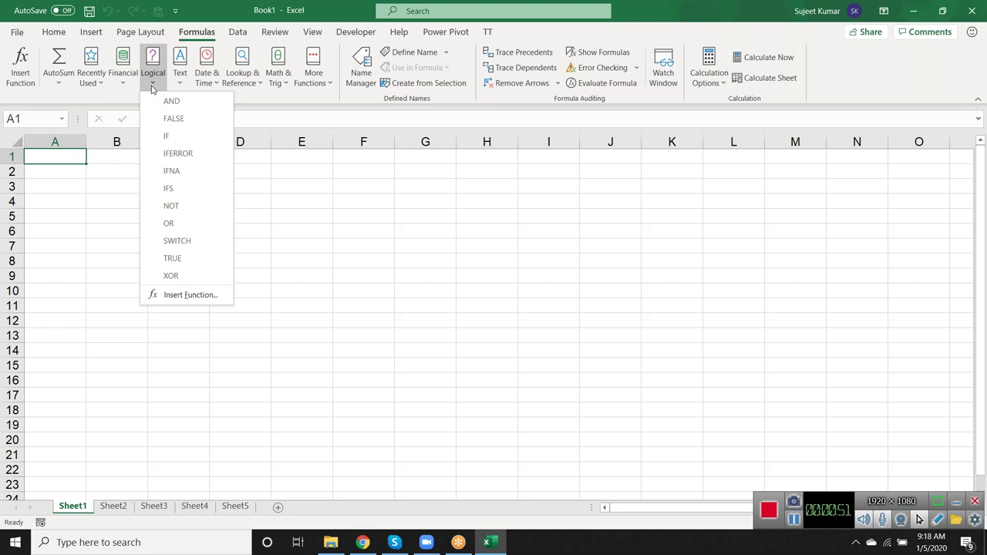
left_click(60, 211)
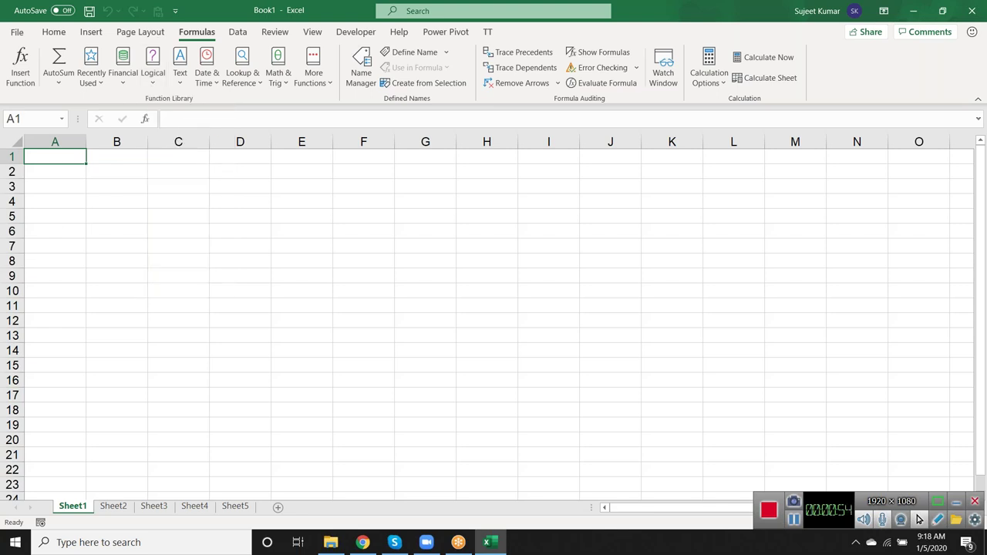
Step: Rename the Sheet1 tab to 'lo'
left_click(82, 505)
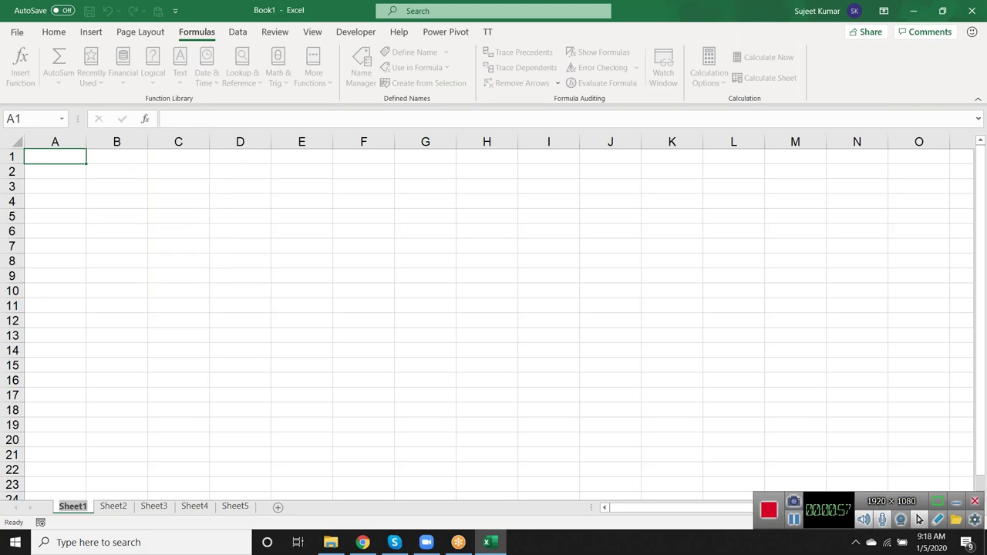
type("lo")
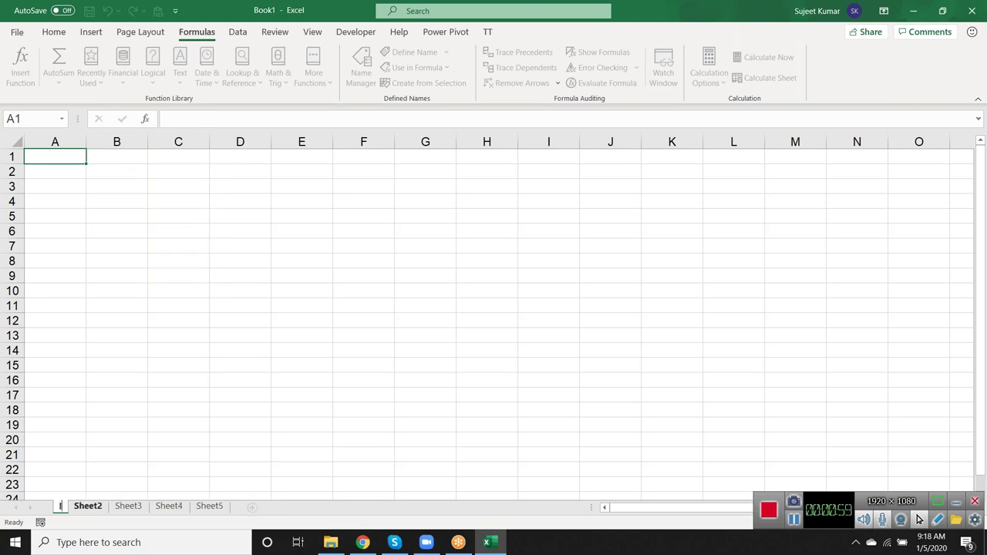
left_click(76, 218)
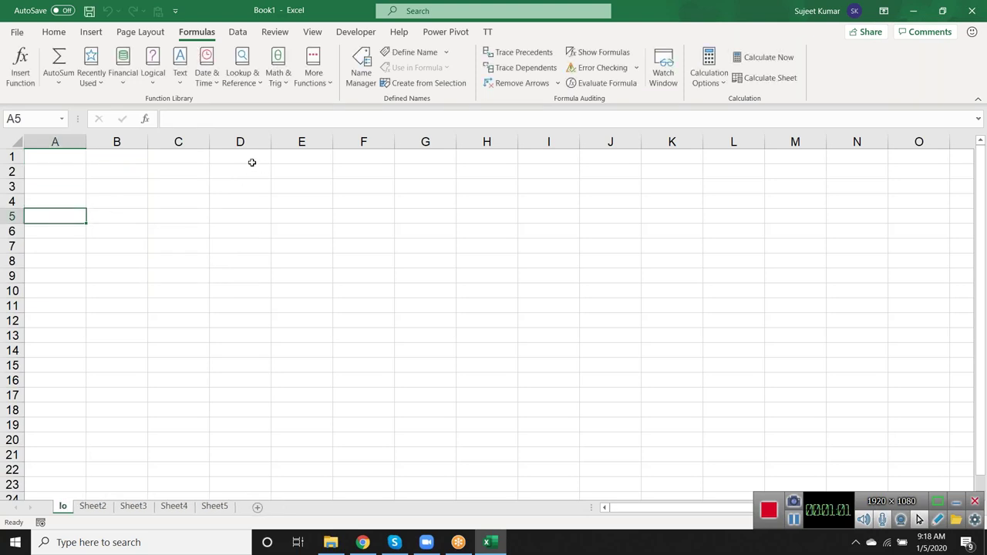
Step: Enter the comparison operators =, >, <, >=, <=, <> into D1:D6
left_click(251, 162)
type("=")
key("Return")
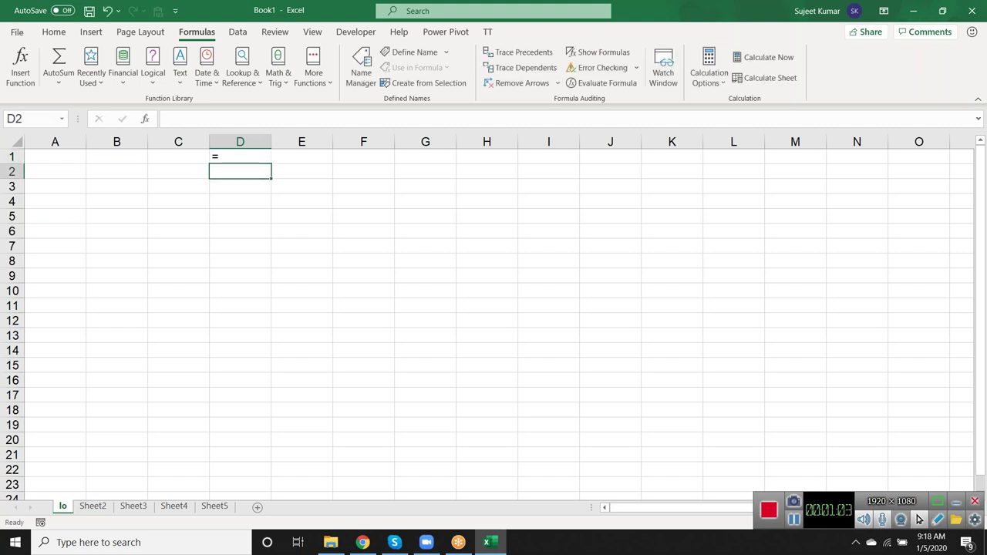
type(">")
key("Return")
type("<")
key("Return")
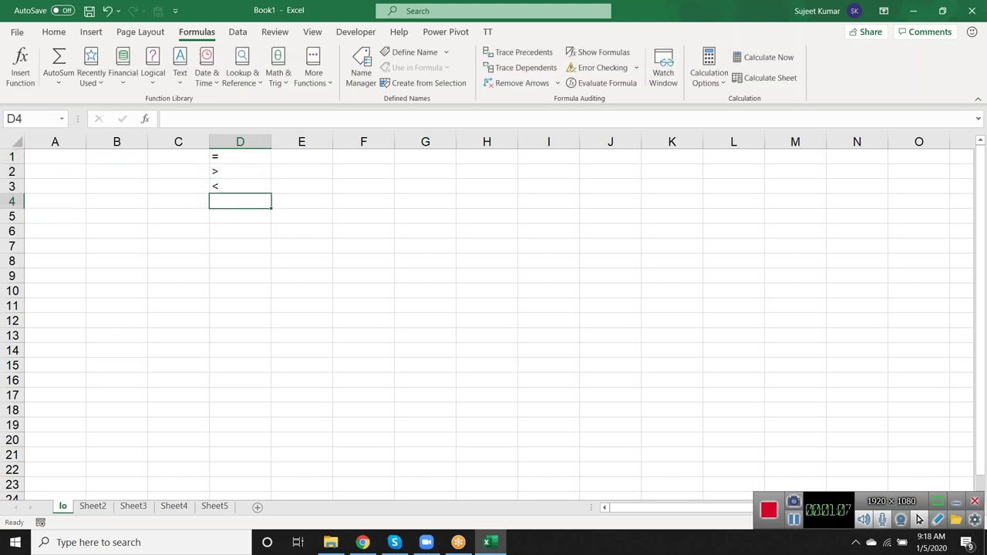
type(">=")
key("Return")
type("<=")
key("Return")
type("<>")
key("Return")
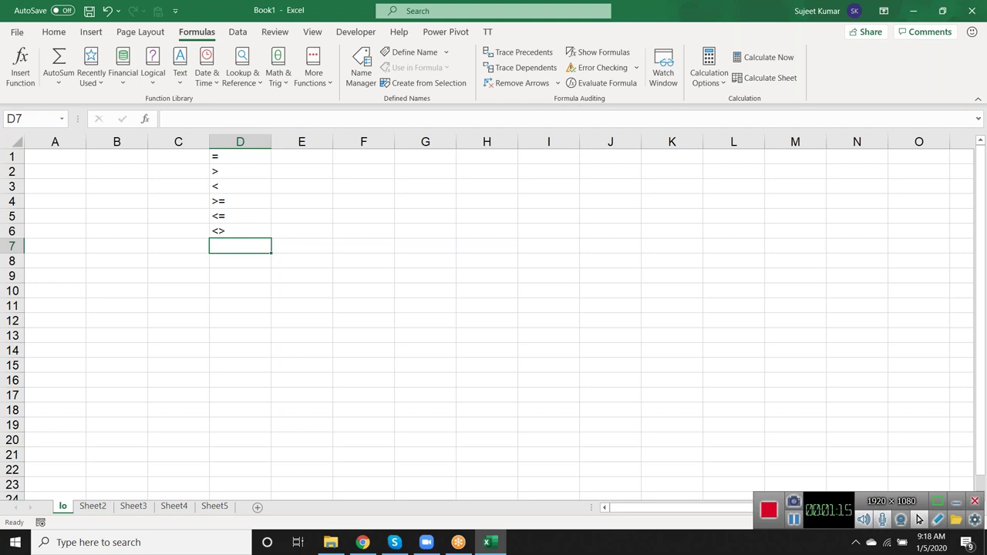
Step: Type the header 'Sales' in cell A1, correcting its capitalisation
key("Up")
key("Up")
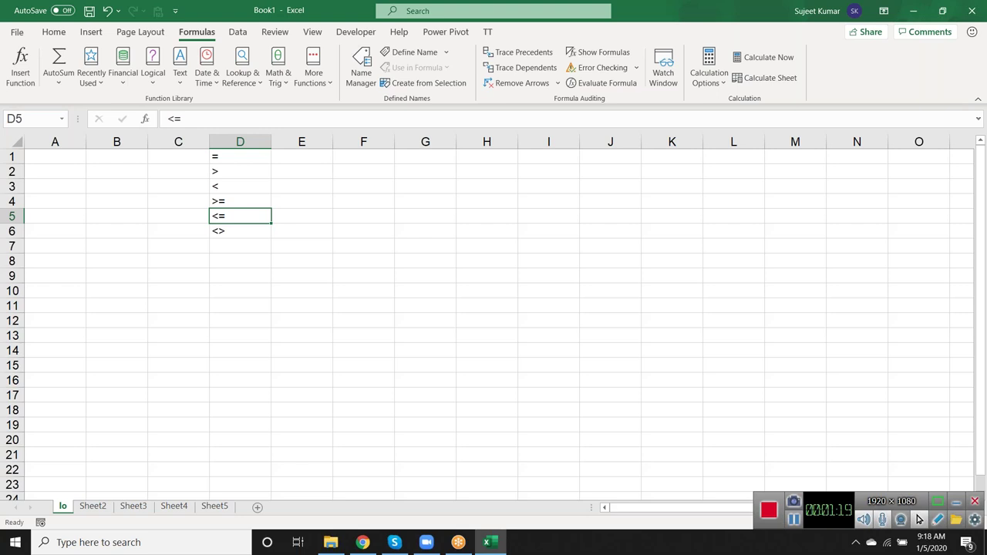
key("Up")
key("Up")
key("Up")
key("Left")
key("Left")
key("Left")
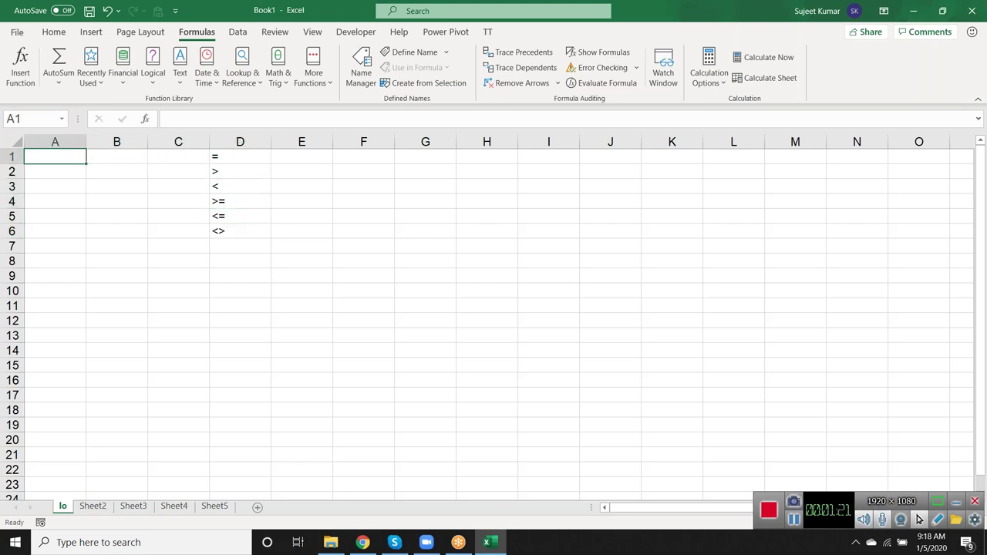
type("8")
key("BackSpace")
type("saLES")
key("Return")
key("Up")
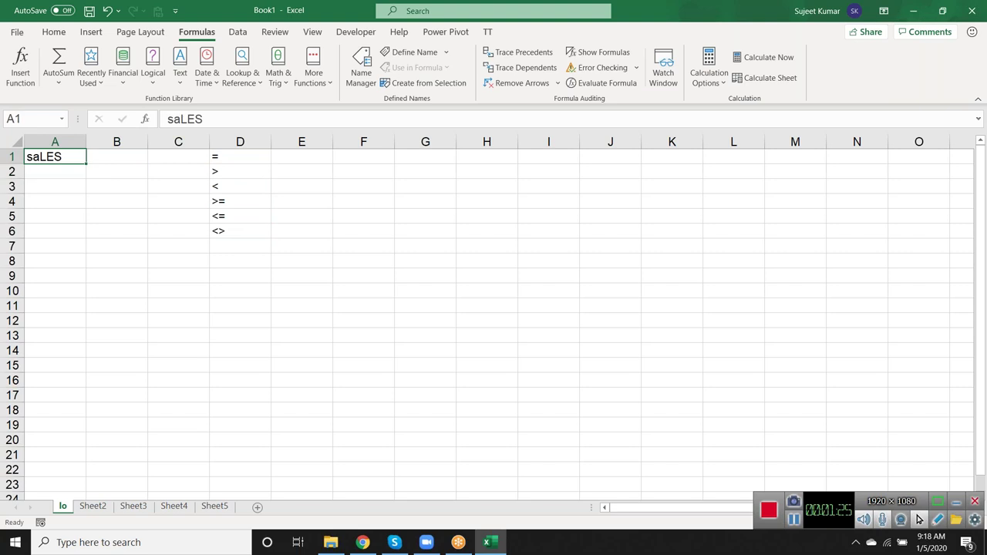
type("Sales")
key("Return")
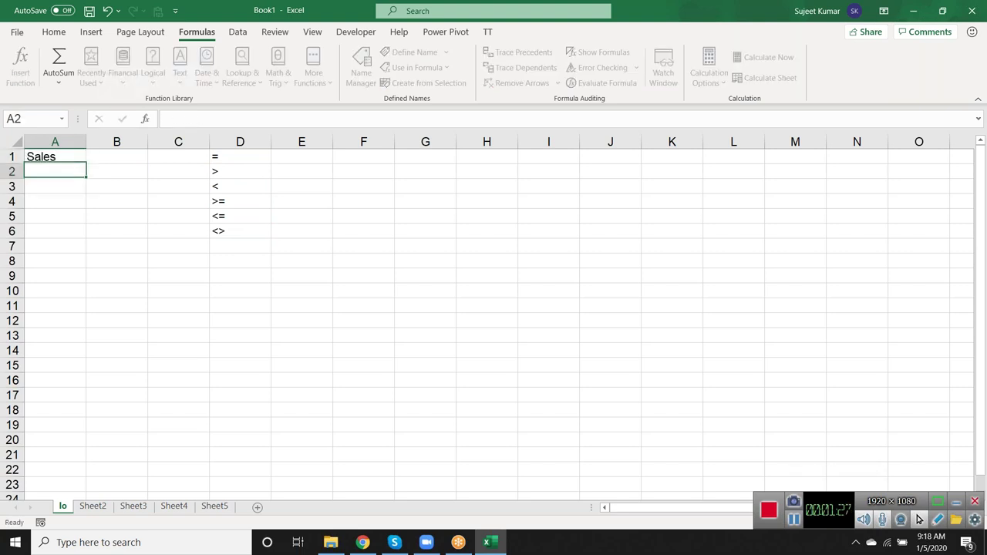
Step: Enter the sales values 85, 36, 52, 45, 65, 96, 85 into A2:A8
type("85 36 52 45 65 96 85")
key("Return")
key("ctrl+Home")
key("Down")
key("Right")
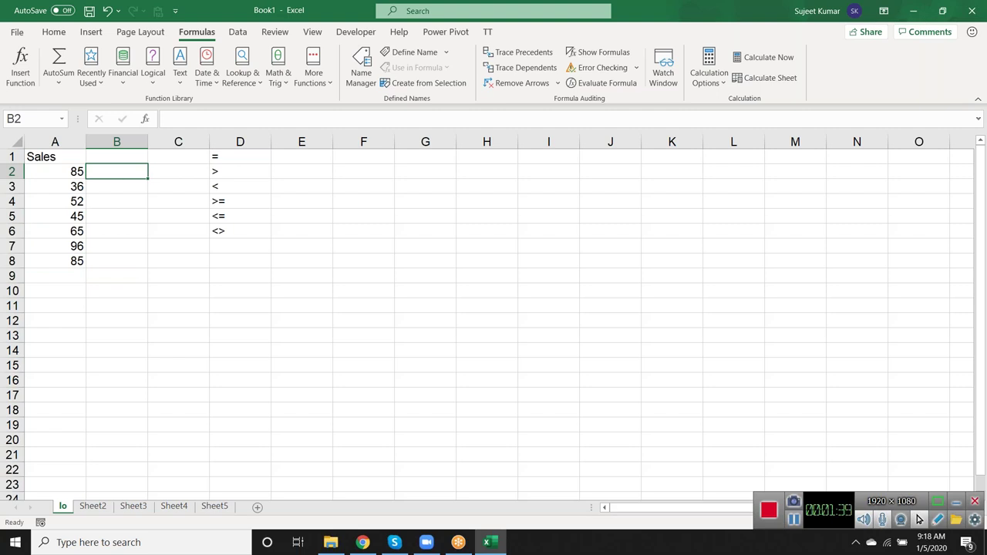
Step: Enter the comparison =A2>50 in B2, after discarding an unfinished IF draft
type("=if")
key("Tab")
key("Left")
type(">50")
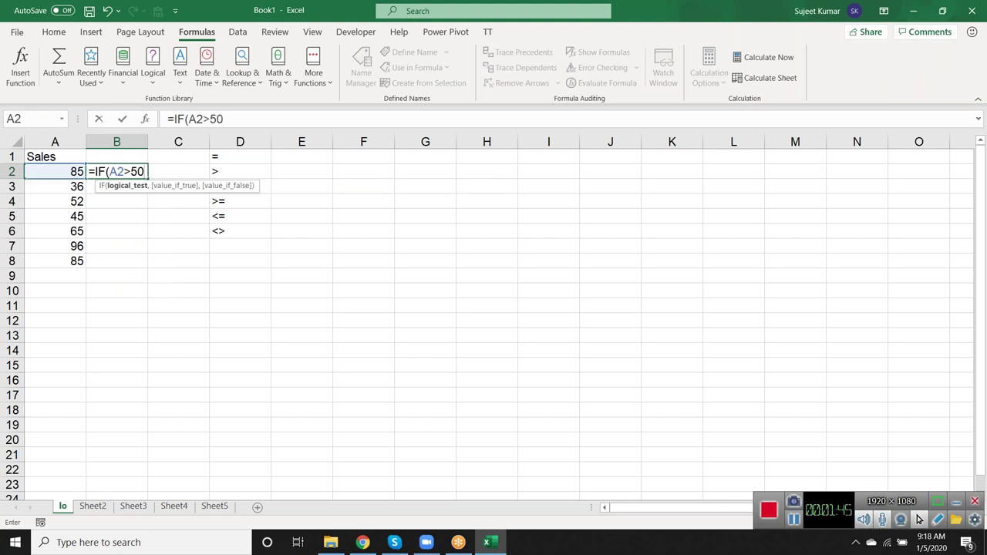
key("Escape")
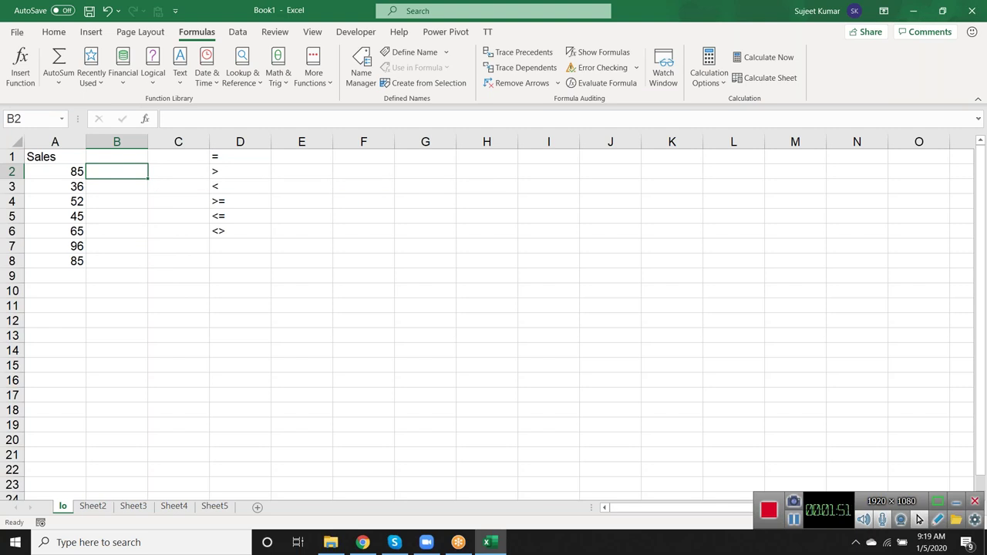
type("=")
key("Left")
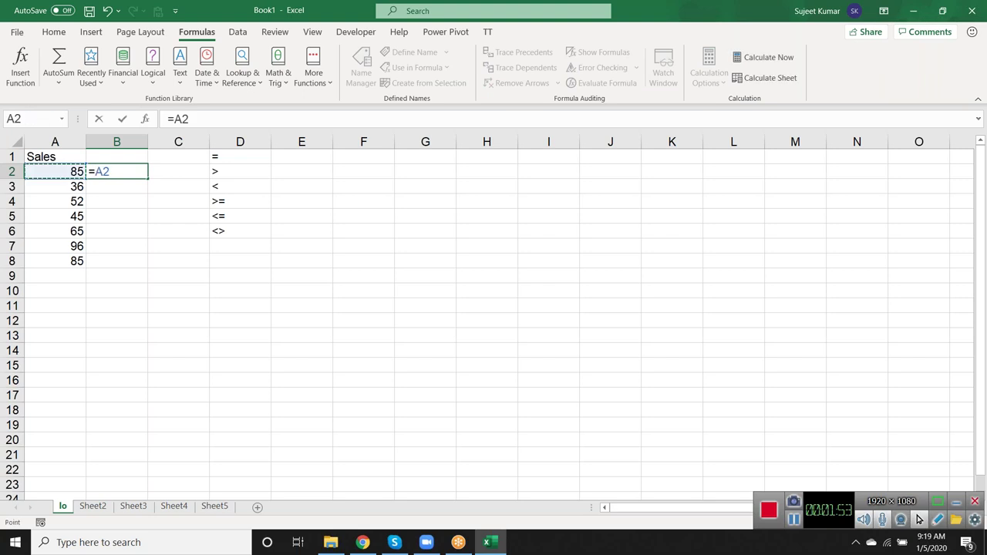
type(">50")
key("Return")
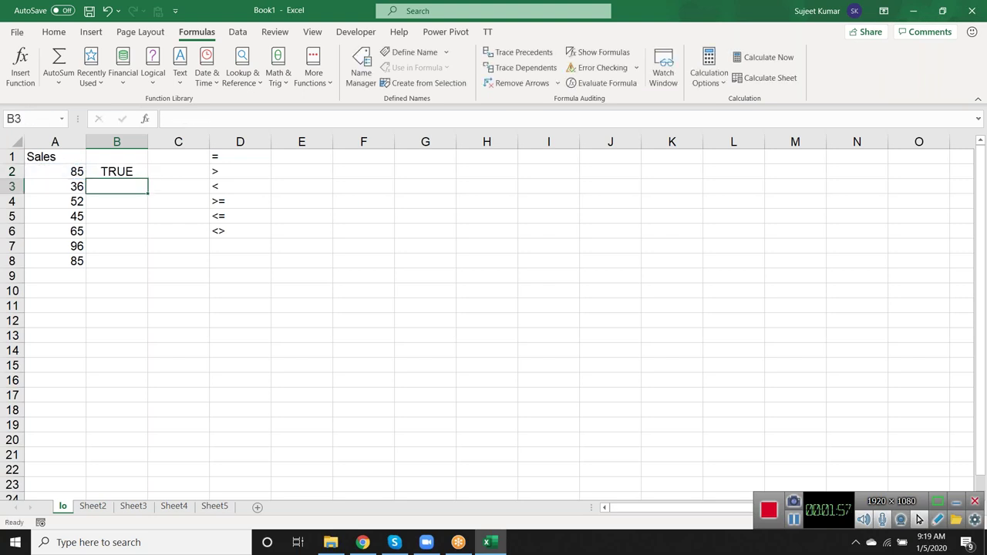
Step: Fill the B2 comparison down to B8 to show TRUE/FALSE for each sale
key("Up")
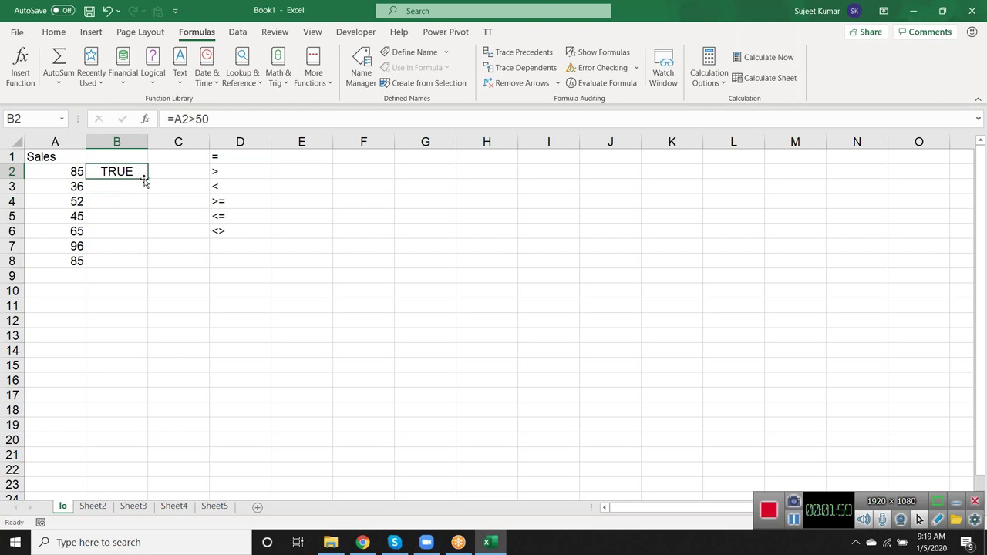
double_click(147, 178)
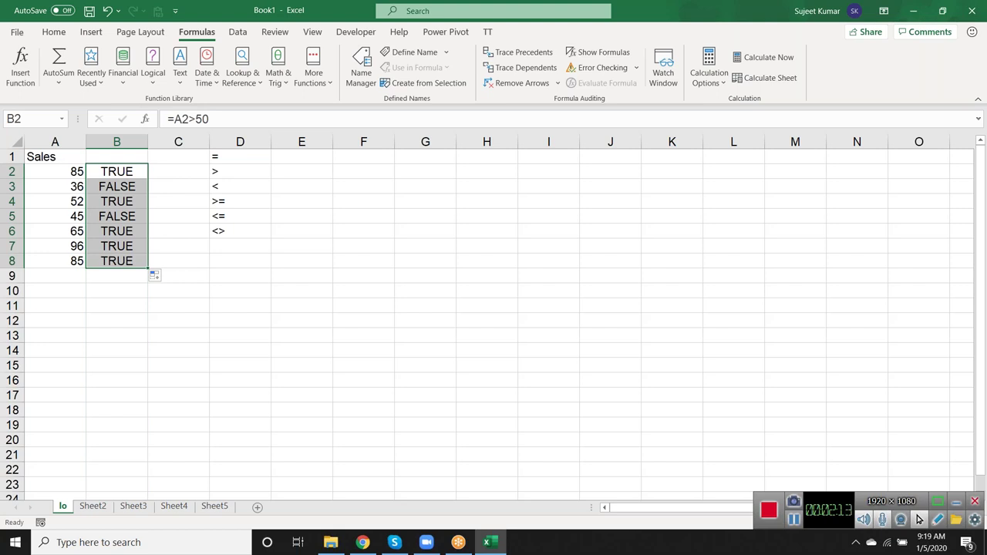
left_click(117, 171)
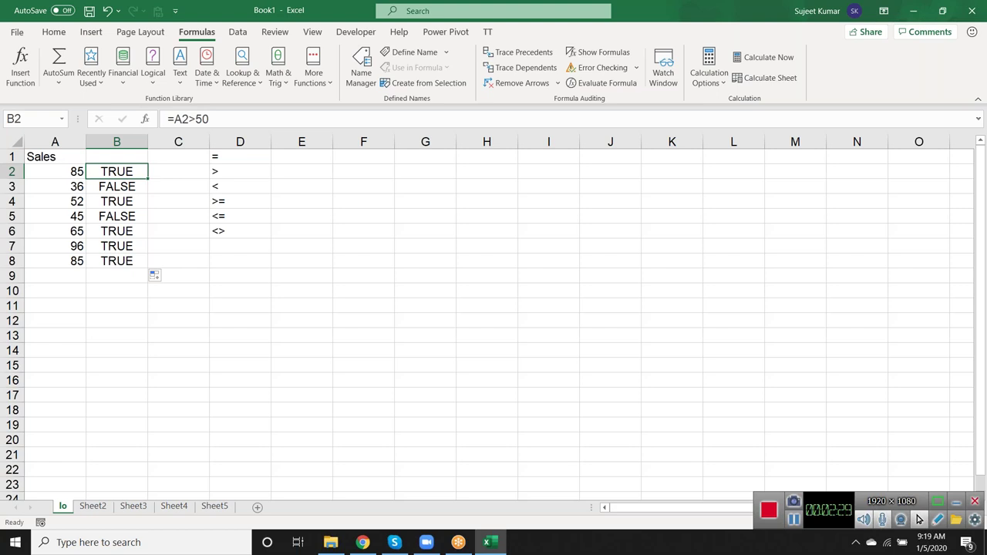
key("Right")
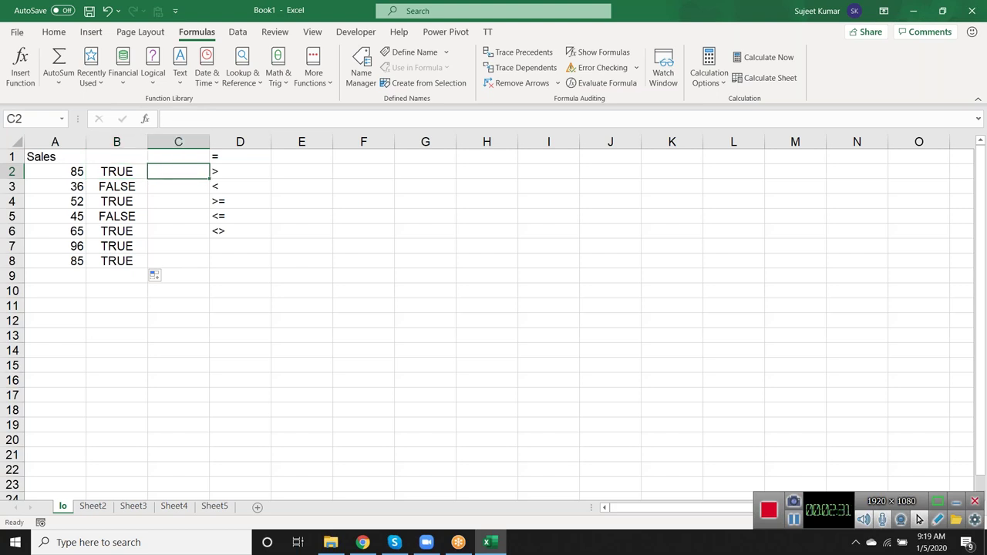
Step: Enter =IF(B2,"OK","Pending") in C2 so it returns OK
type("=IF(")
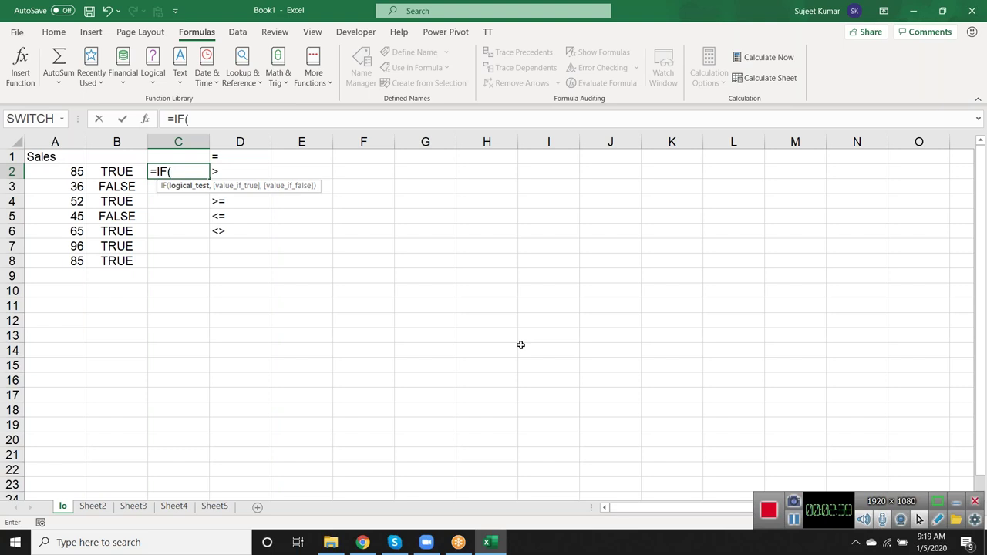
left_click(793, 519)
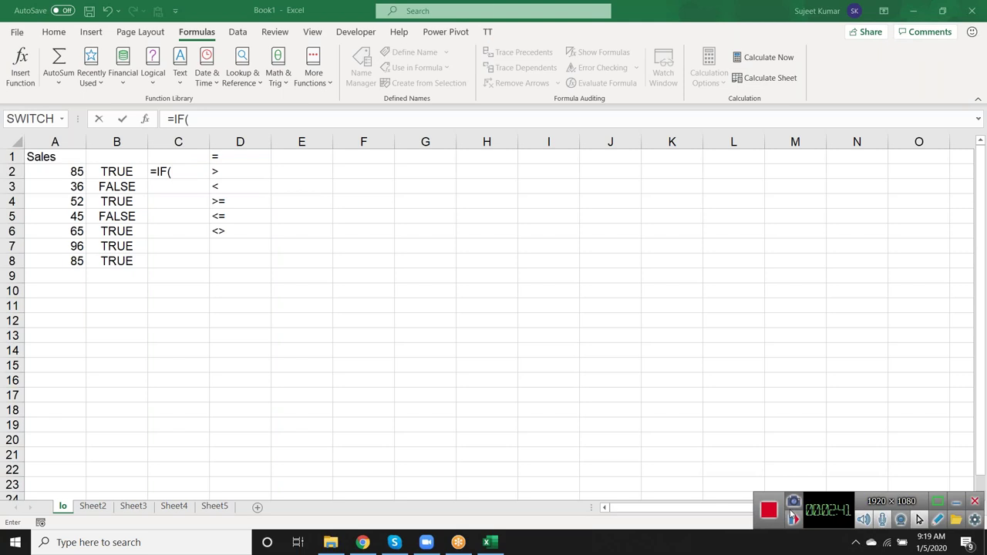
left_click(793, 518)
left_click(189, 210)
left_click(121, 171)
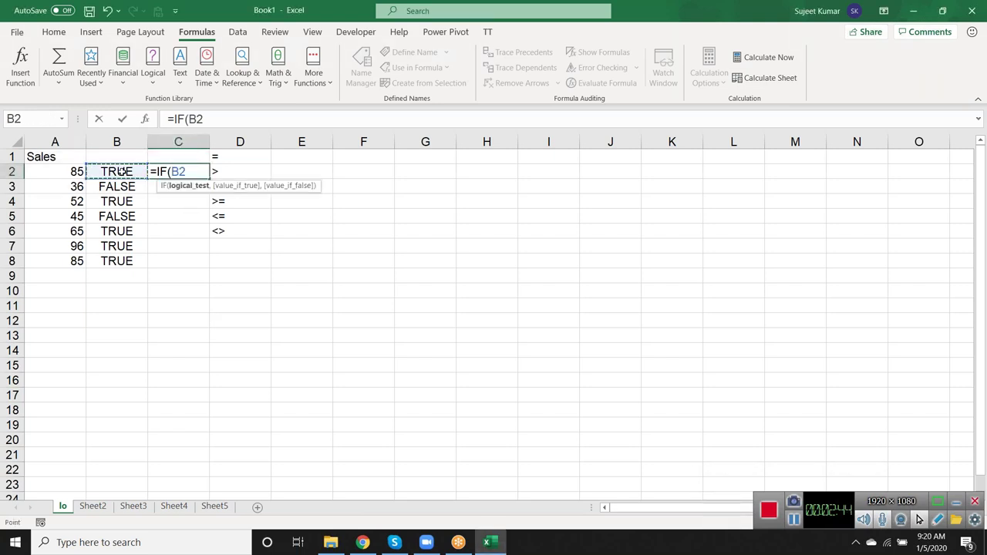
type(",\"OK\",")
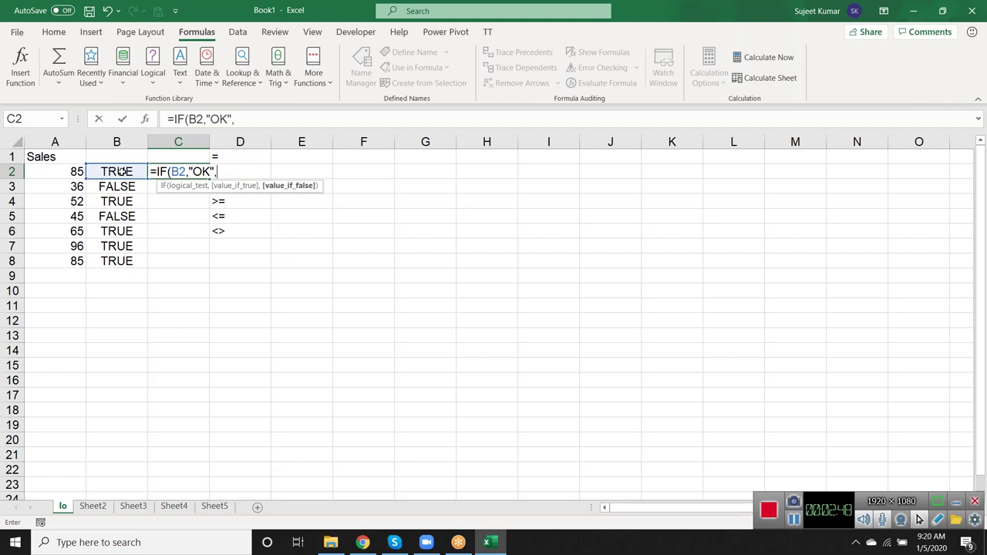
type("\"Pe")
type("nding\"")
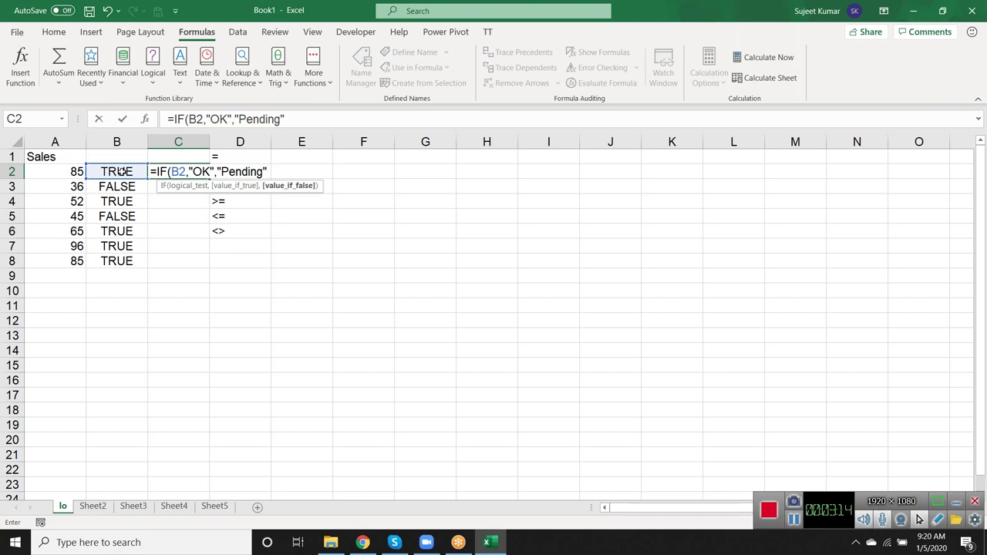
double_click(202, 172)
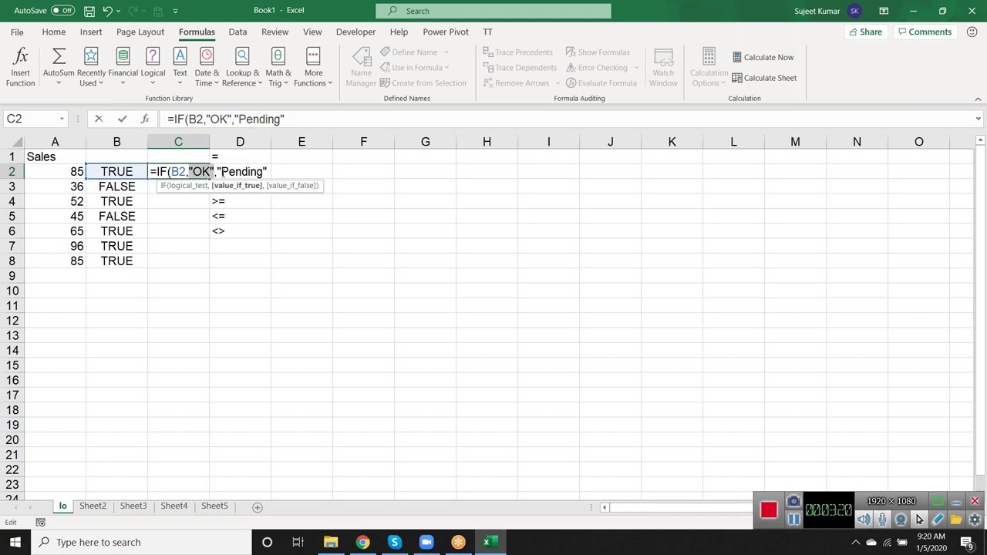
double_click(222, 171)
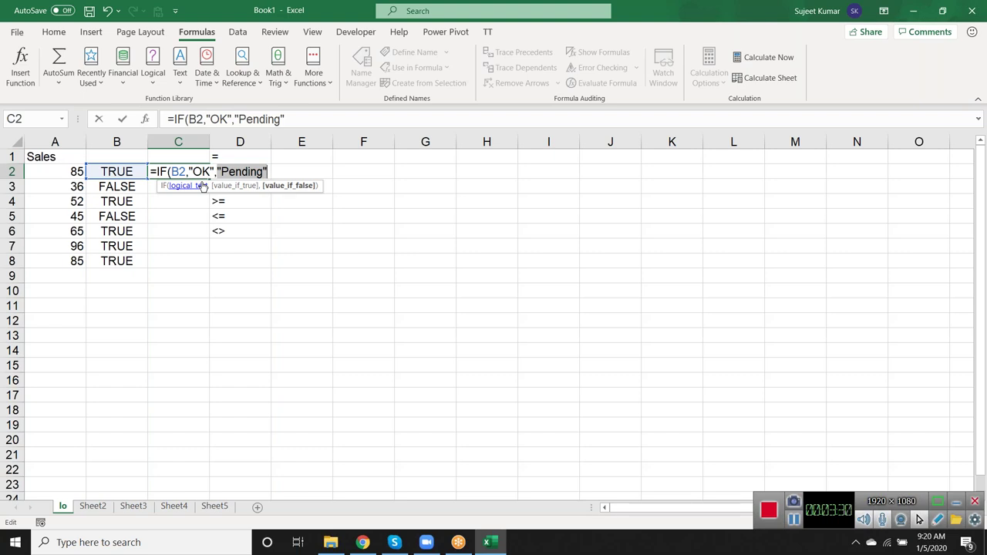
key("ctrl+Return")
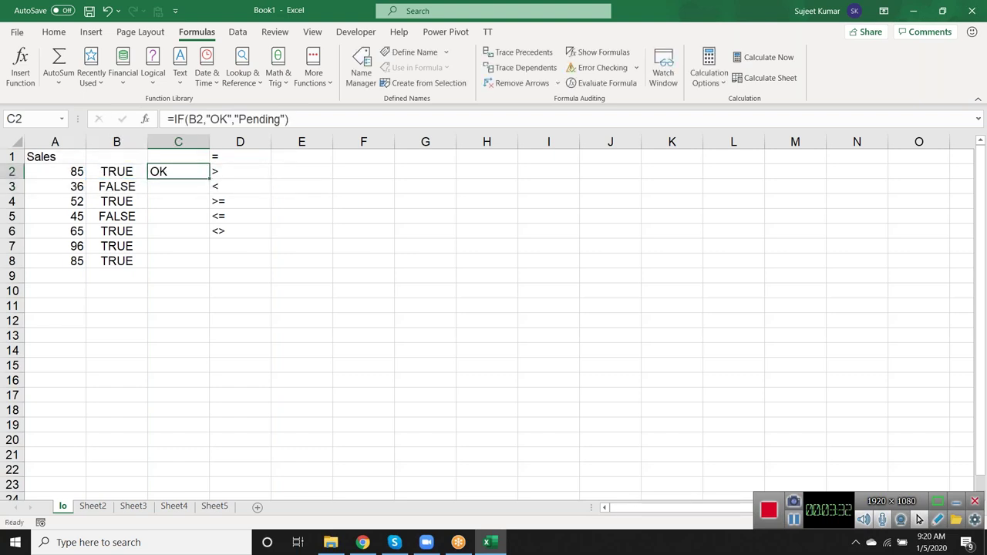
key("Right")
key("Right")
Step: Put 1 in E2 and 0 in E3
type("0")
key("Return")
type("1")
key("Return")
key("Up")
key("Up")
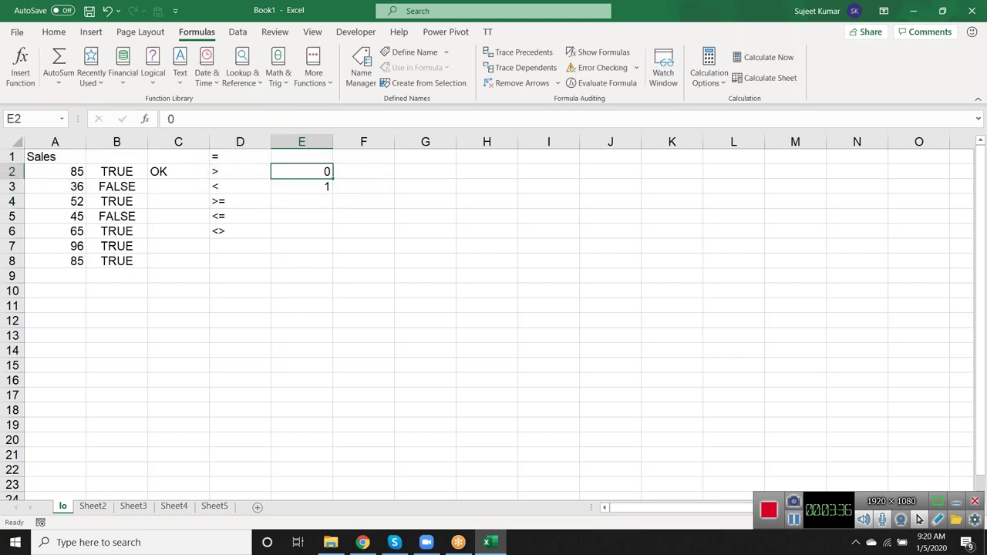
type("1")
key("Return")
type("0")
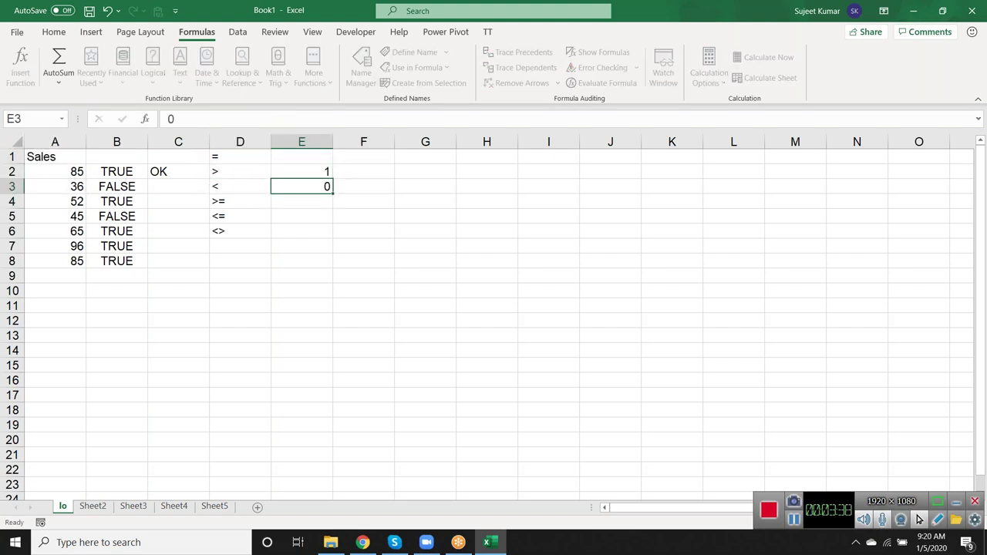
key("Return")
key("Up")
key("Up")
key("Right")
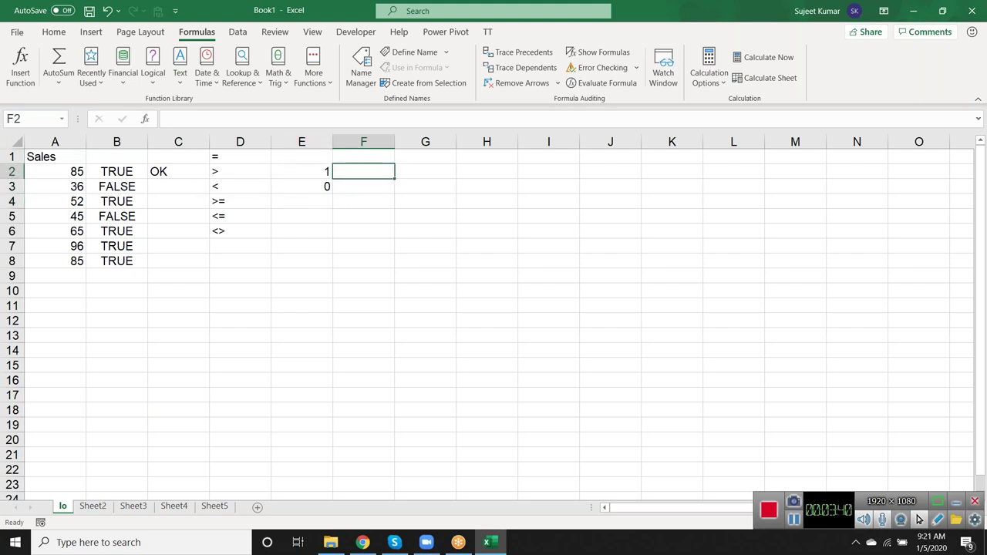
Step: Enter TRUE in F2 and FALSE in F3, clearing the unwanted Flash Fill values below
type("True")
key("Return")
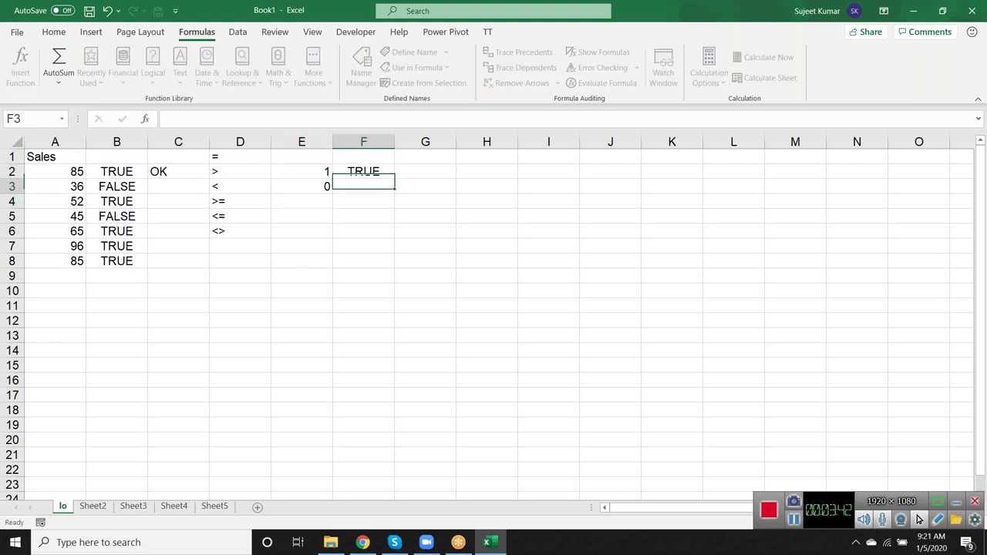
type("fase")
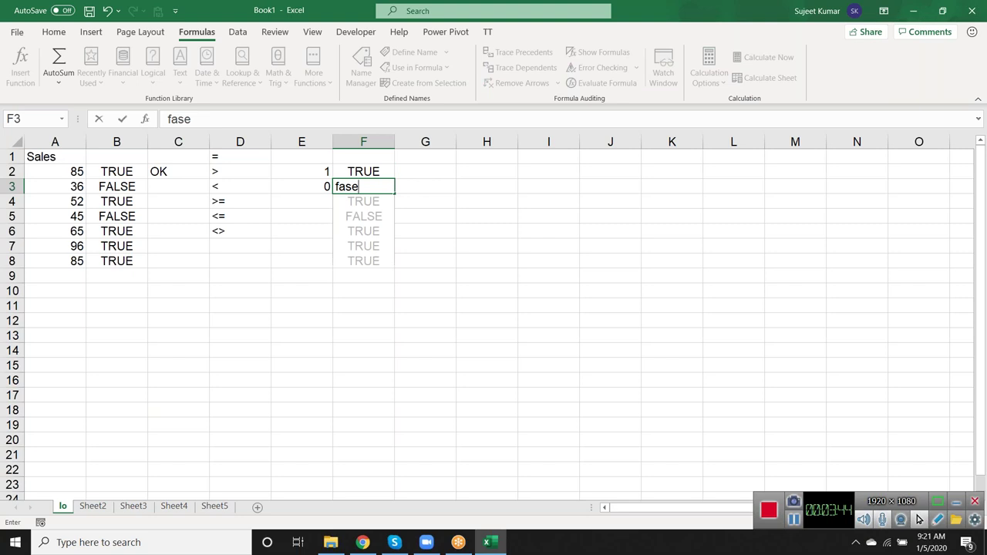
key("BackSpace")
key("BackSpace")
type("ls")
key("Tab")
key("Down")
key("Left")
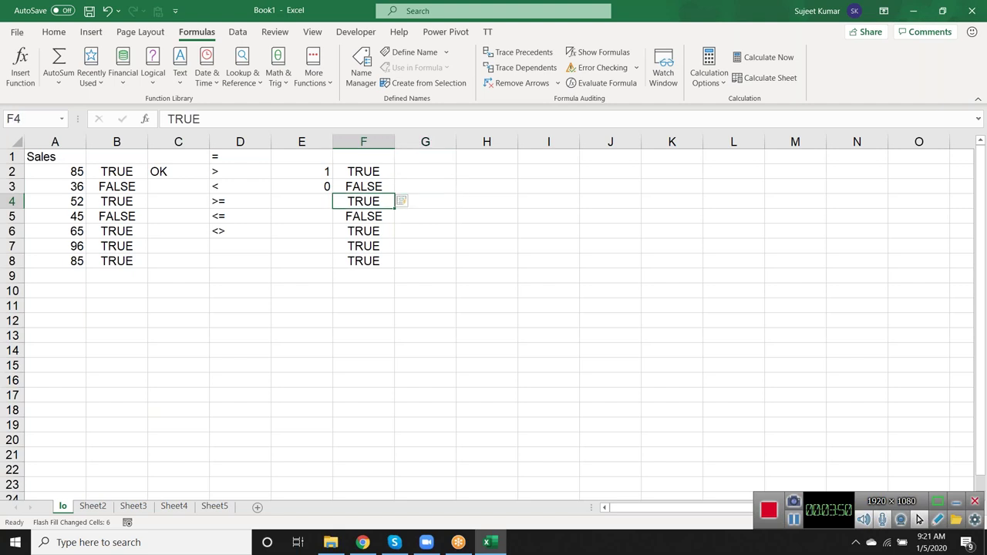
key("ctrl+shift+Down")
key("Delete")
key("Up")
key("Down")
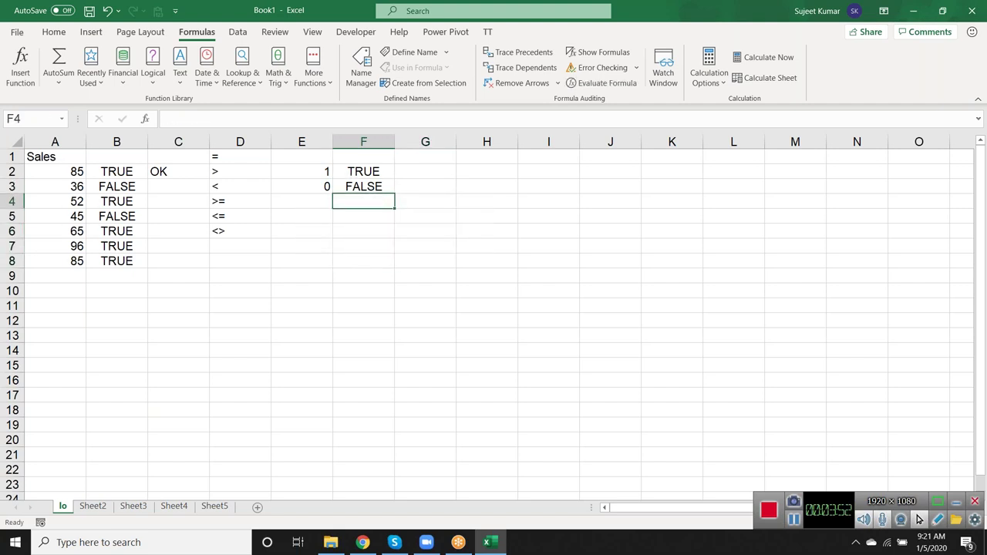
Step: Sum F2 and F3 in F4 with =F2+F3, briefly testing F3 as TRUE
type("=")
key("Up")
key("Up")
type("+")
key("Up")
key("Return")
key("Up")
key("Up")
key("ctrl+d")
key("ctrl+s")
key("Escape")
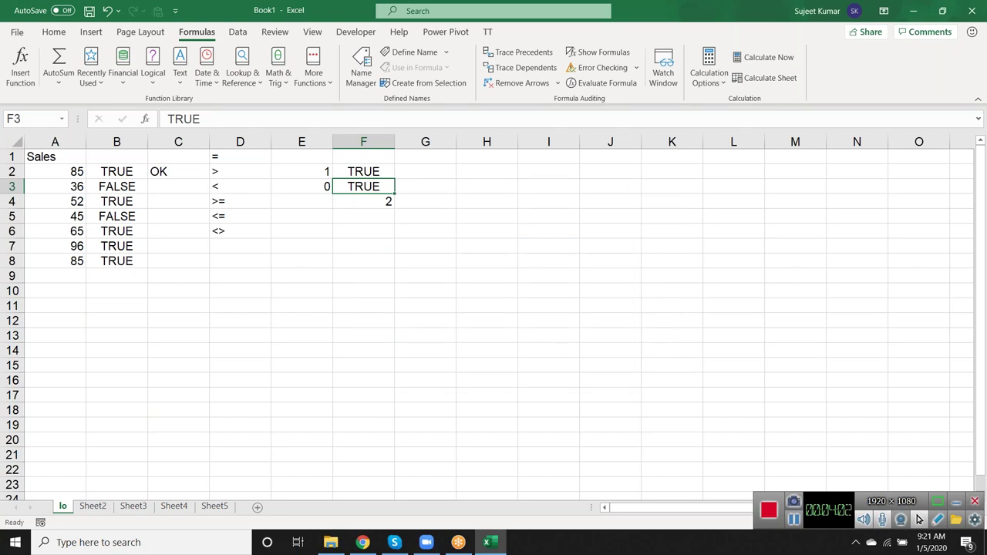
key("ctrl+z")
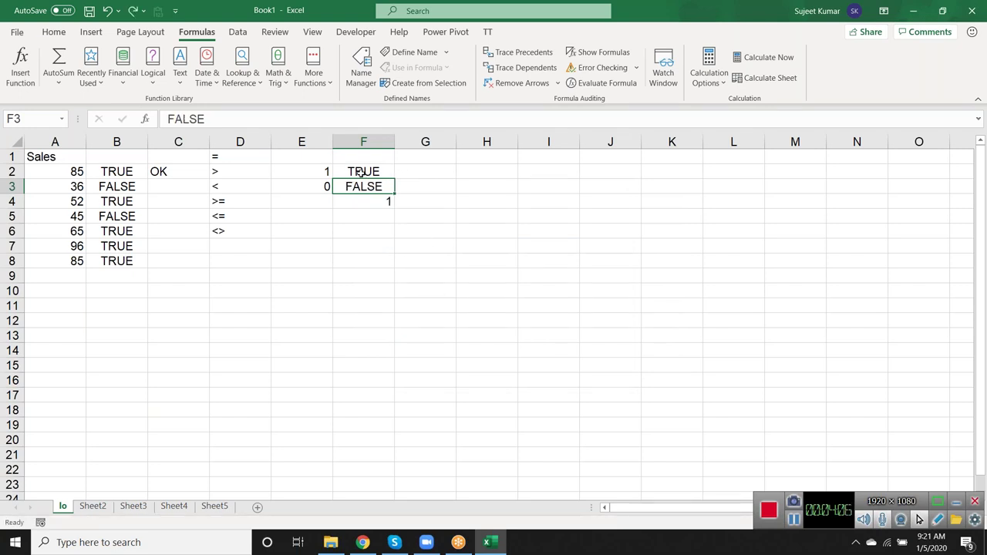
Step: Review the 1/TRUE pair, the C2 IF formula and the column B results
mouse_move(360, 172)
left_mouse_down()
mouse_move(322, 171)
mouse_move(323, 186)
left_mouse_up()
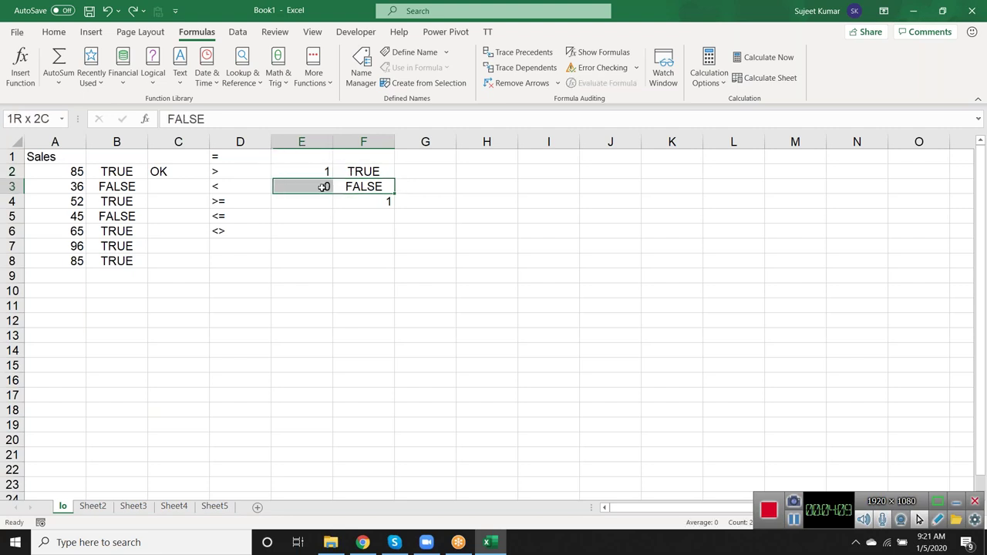
left_click(174, 174)
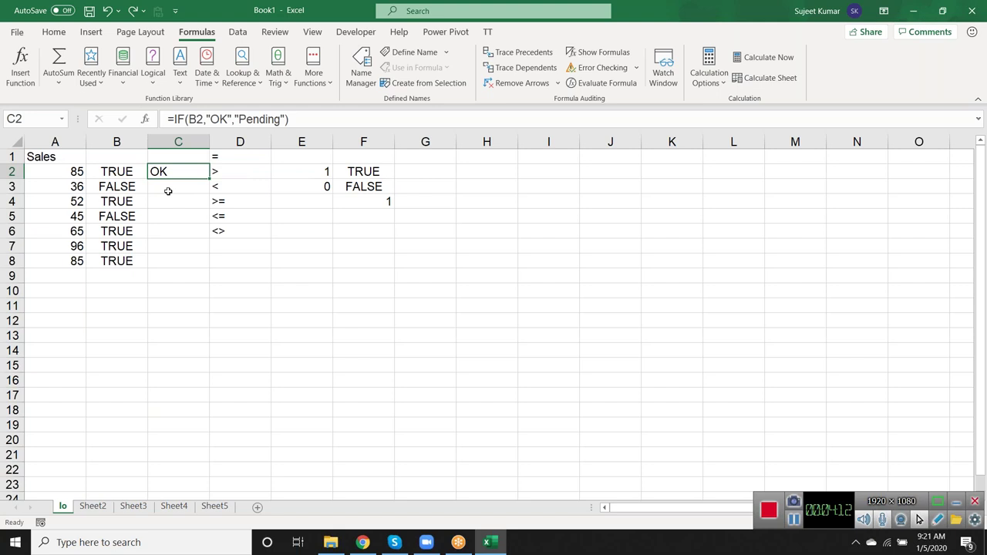
left_click(168, 191)
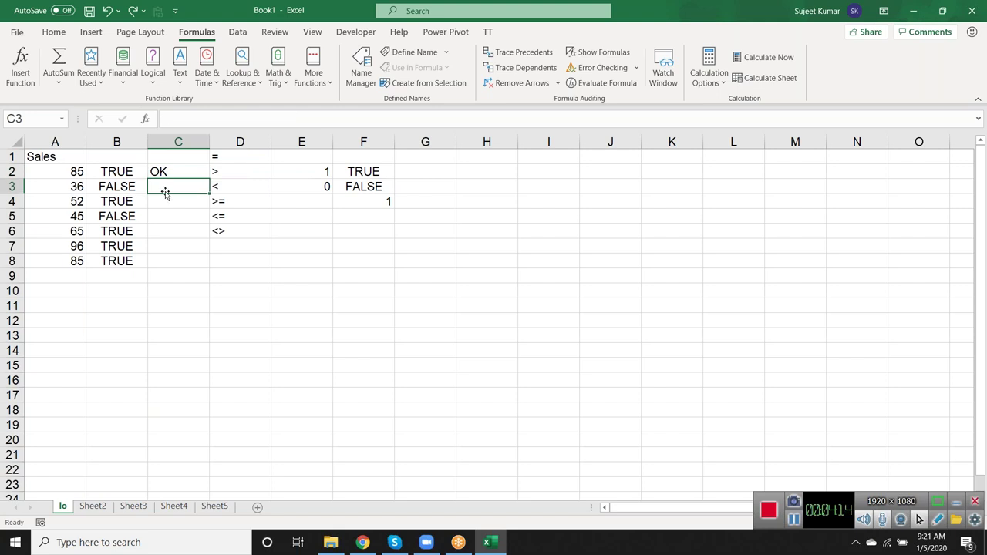
left_click_drag(132, 169, 120, 263)
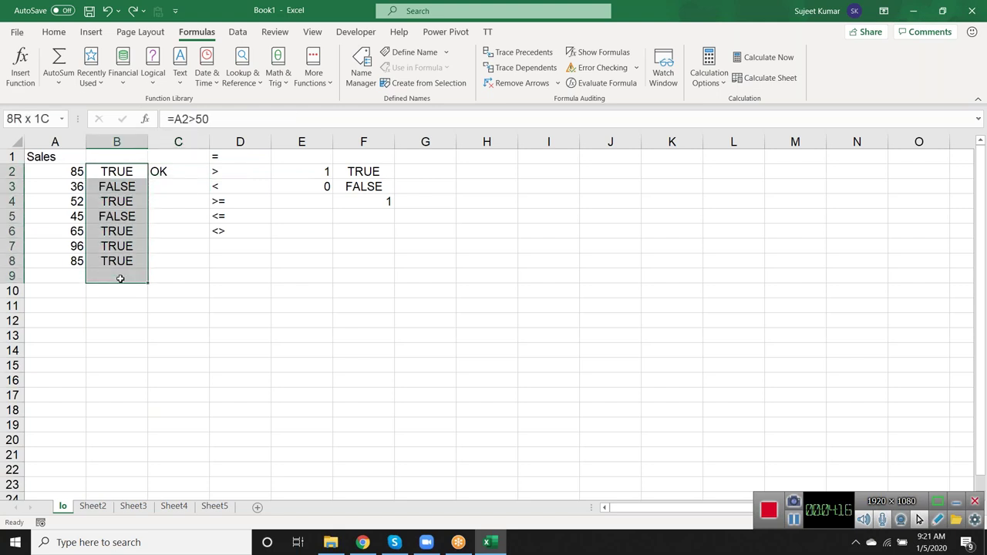
left_click(162, 186)
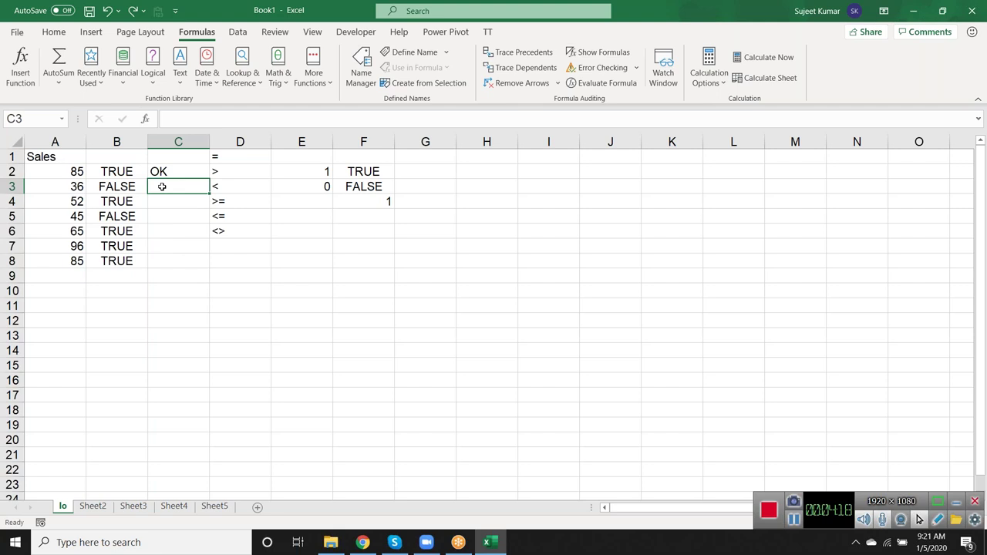
Step: Draft an IF formula with condition A3>50 in C3, then cancel it
type("=IF(")
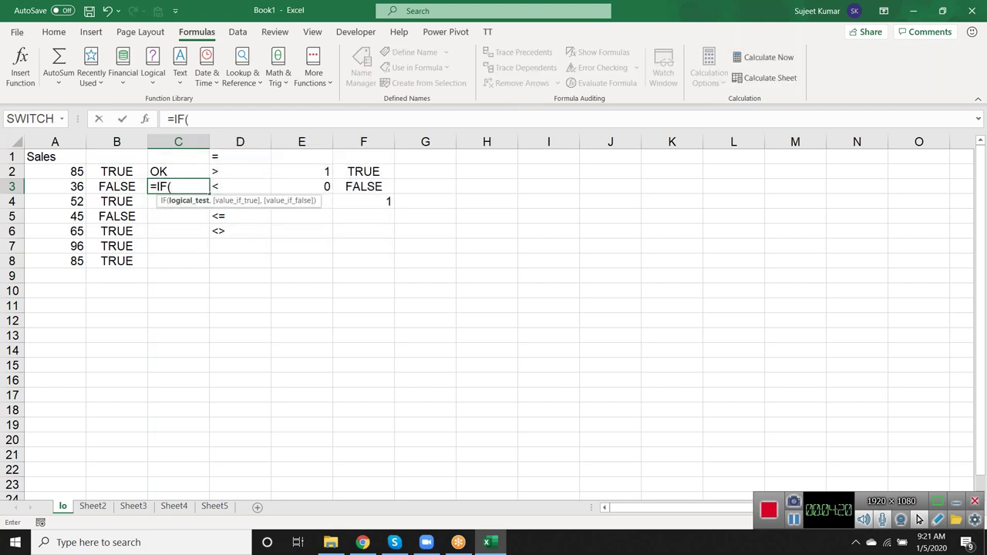
key("Left")
key("Left")
type(">50")
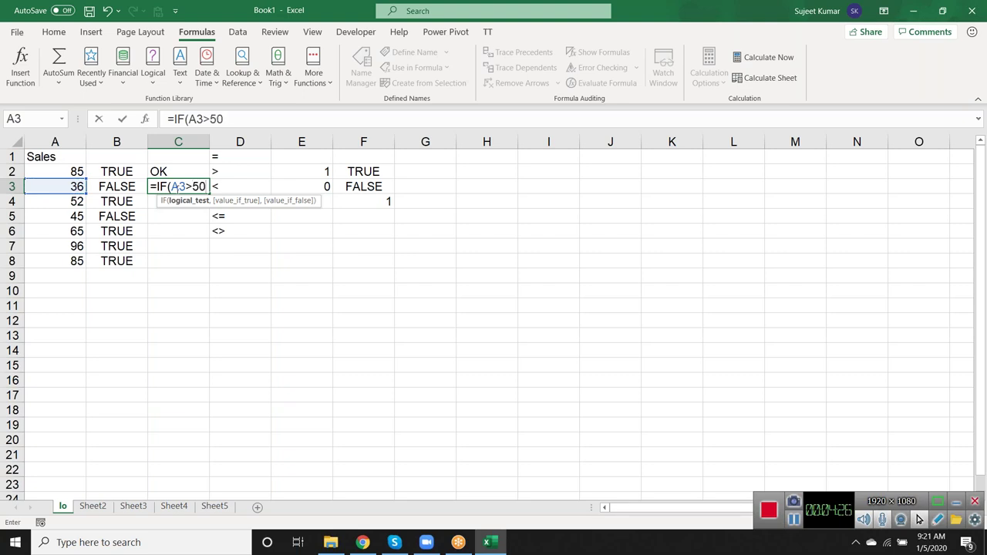
left_click(207, 188)
left_click_drag(206, 188, 171, 186)
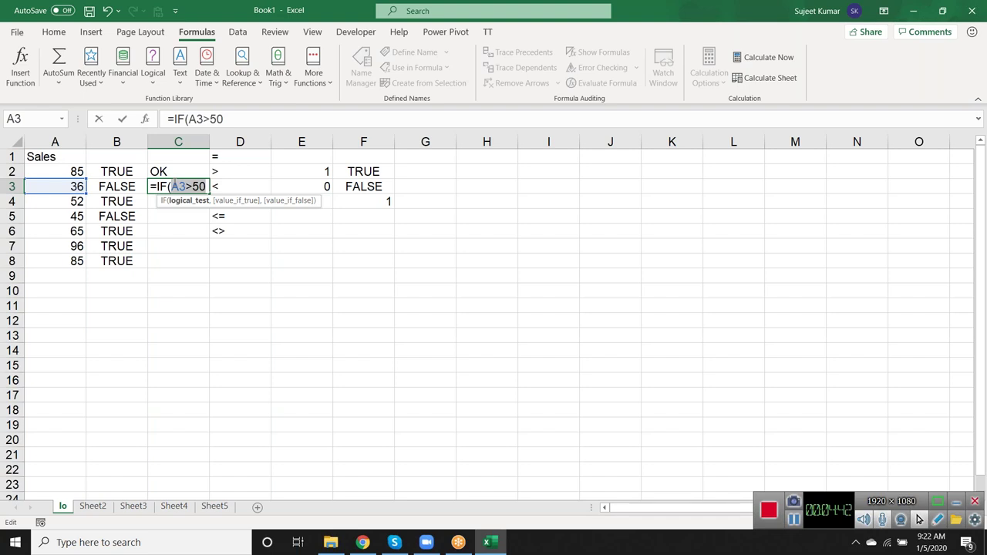
key("Escape")
left_click(178, 172)
left_click(178, 157)
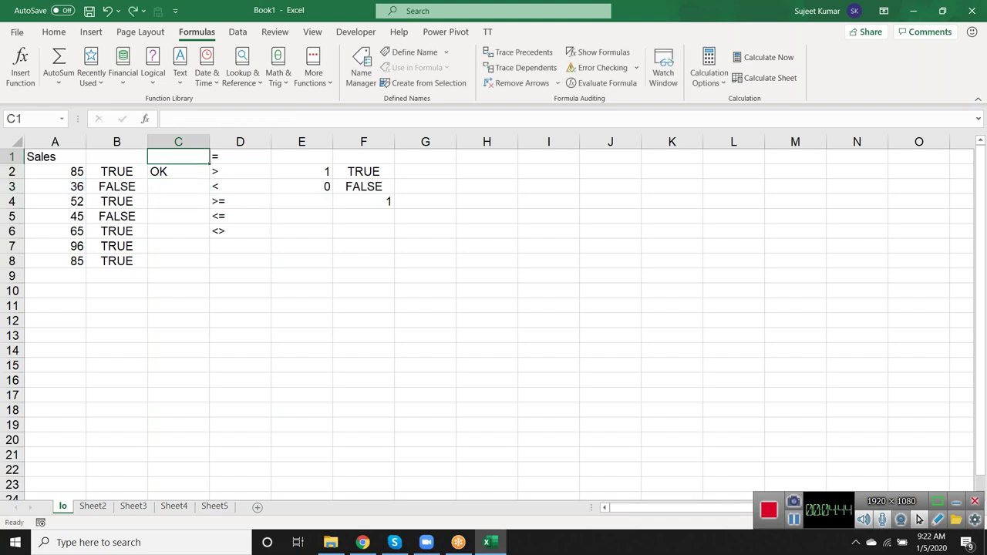
Step: Step through the comparison operators listed in column D
left_click(239, 157)
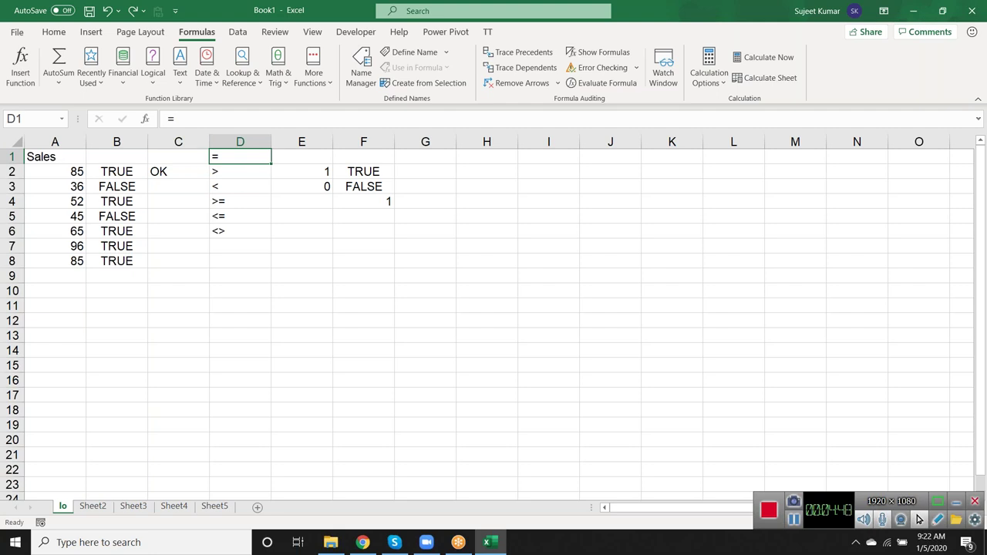
key("Down")
key("Down")
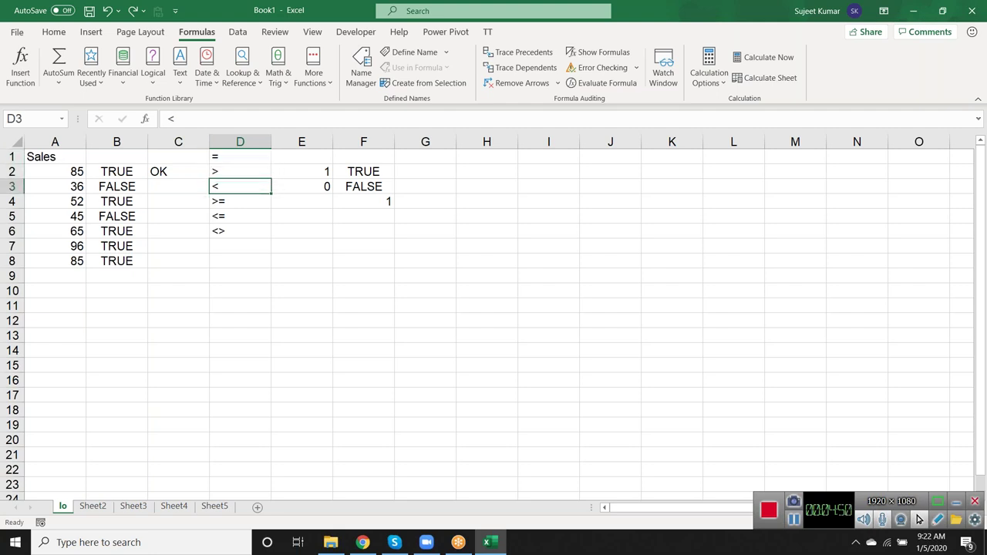
key("Up")
key("Down")
key("Up")
key("Up")
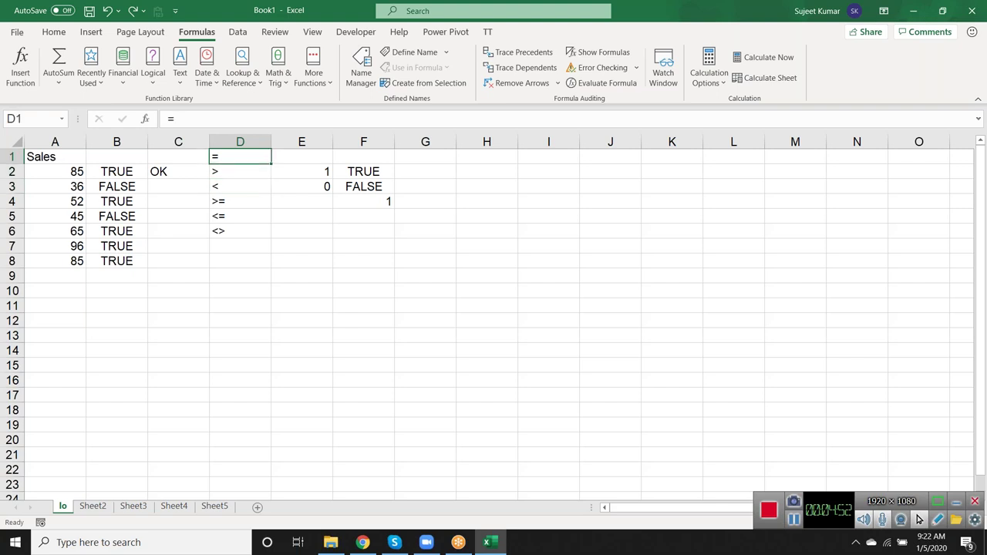
key("Down")
key("Down")
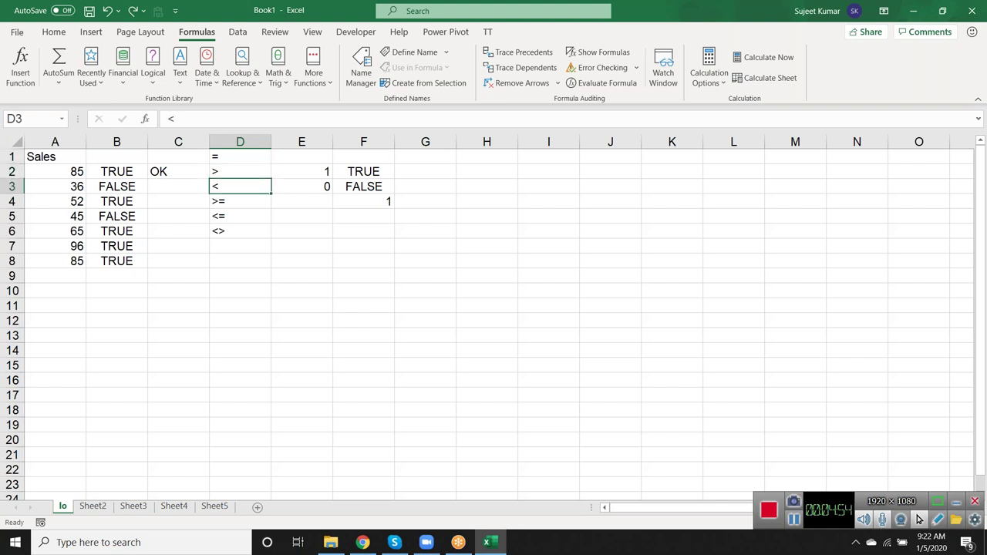
key("shift+Up")
key("shift+Up")
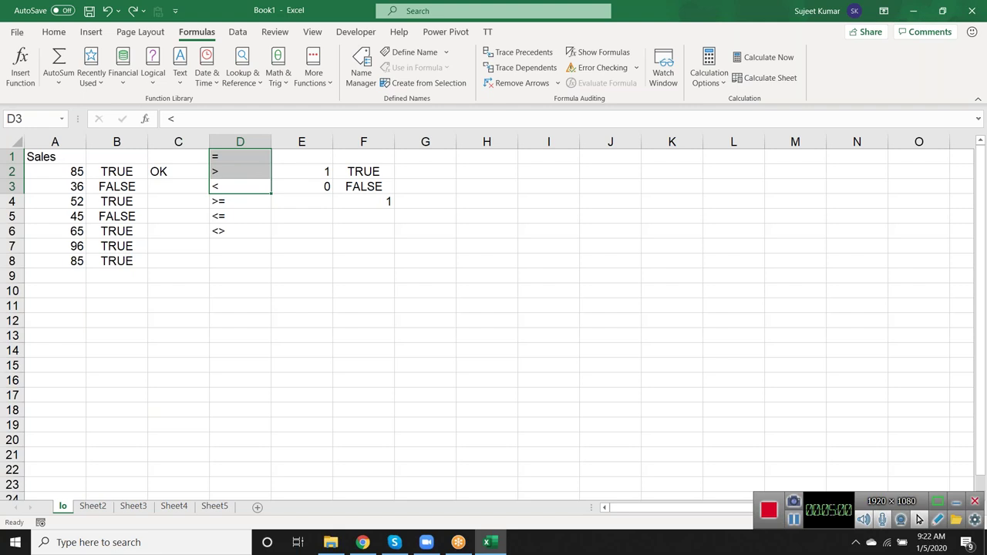
key("Down")
key("Down")
key("Up")
key("Down")
key("Down")
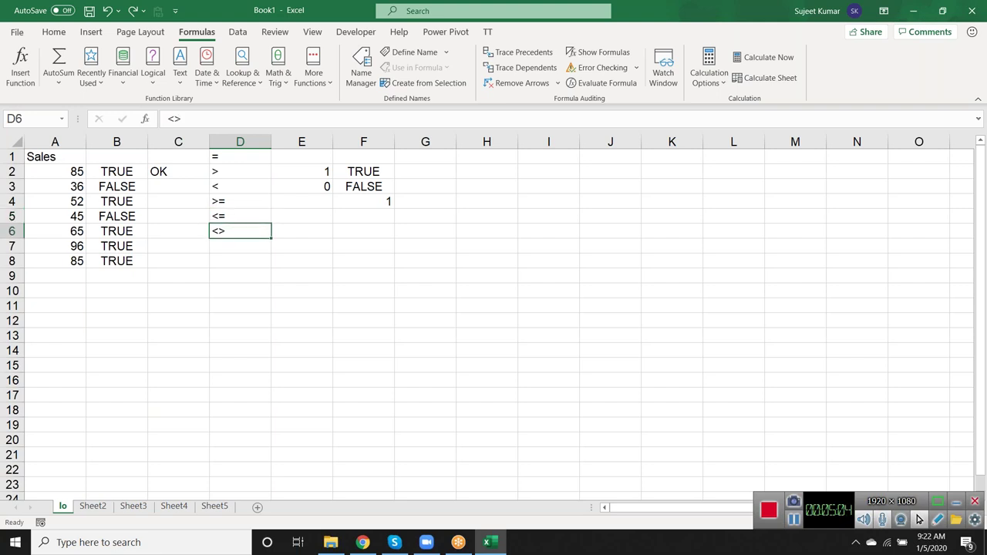
key("Right")
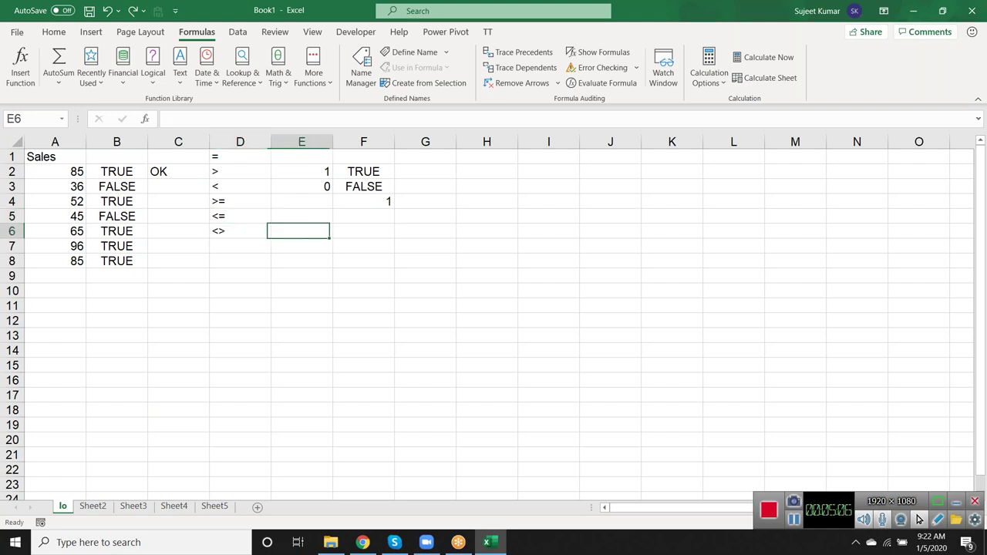
Step: Discard a stray 50 in E6 and enter != in D7 below <>
type("50")
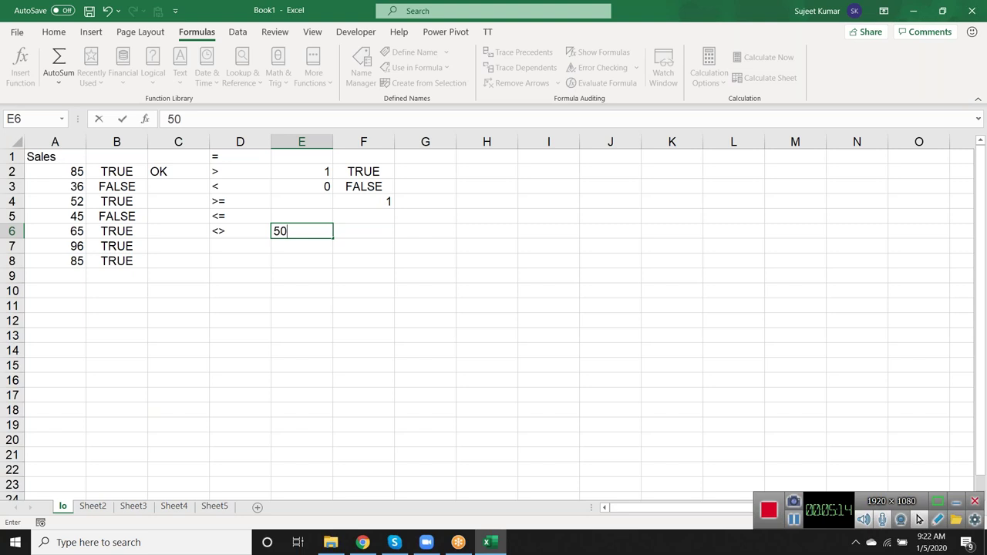
key("Escape")
key("Down")
key("Left")
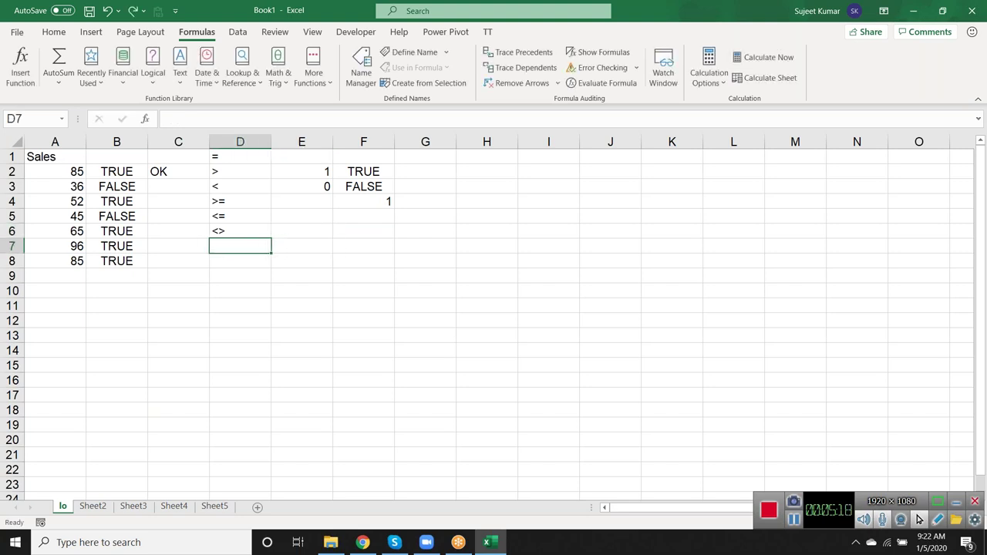
type("!")
type("=")
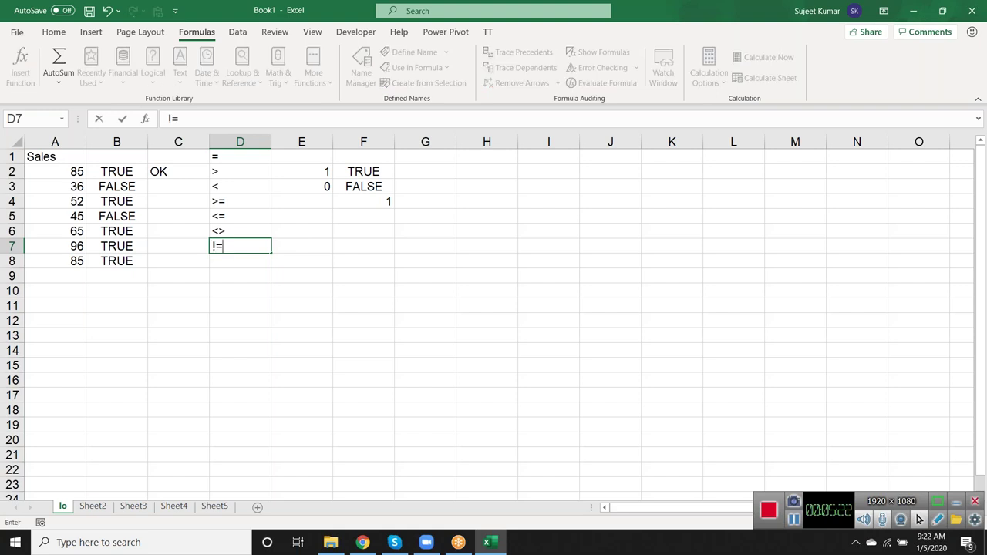
key("Return")
key("Up")
key("Up")
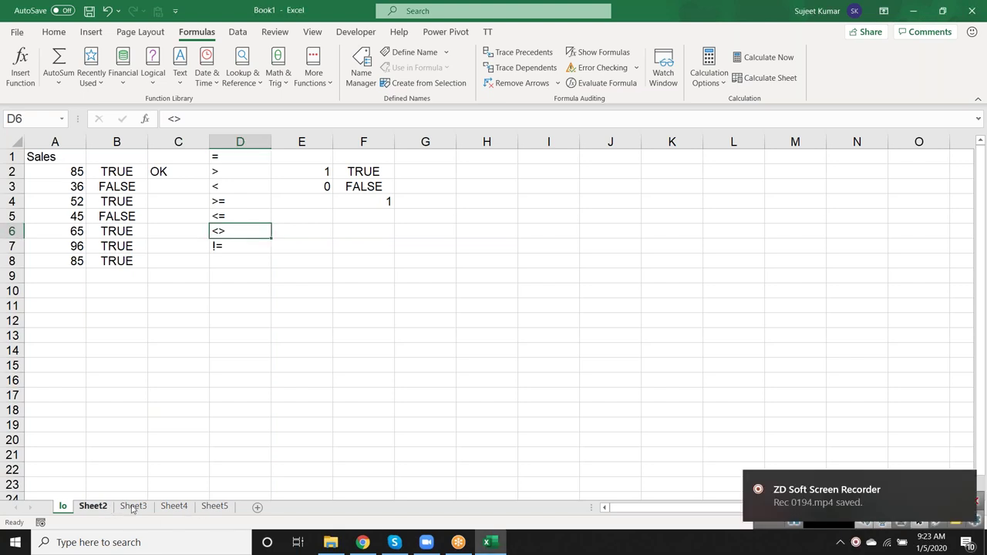
Step: Rename Sheet2 to 'IF-1', first entering IF and then appending -1
left_click(88, 506)
double_click(87, 507)
type("IF")
left_click(56, 362)
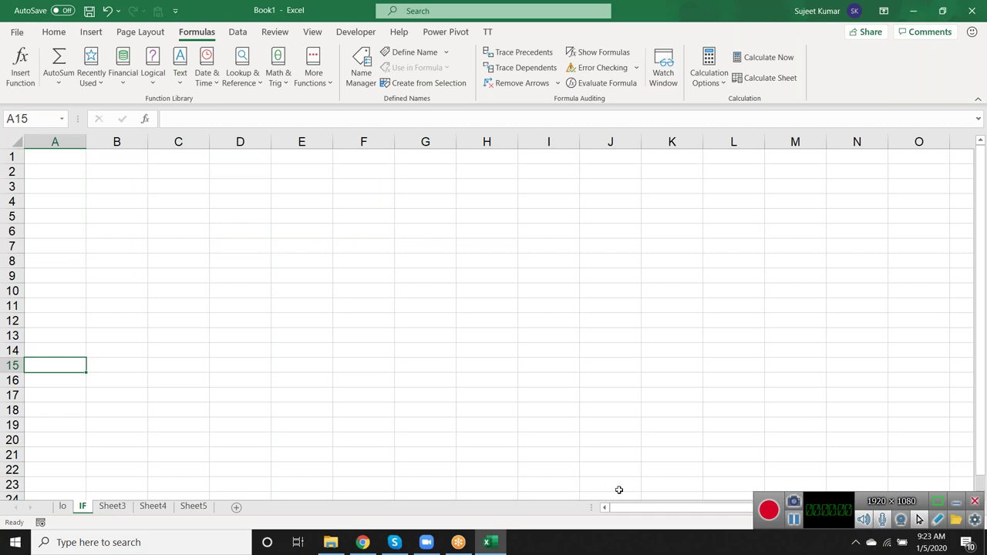
double_click(86, 509)
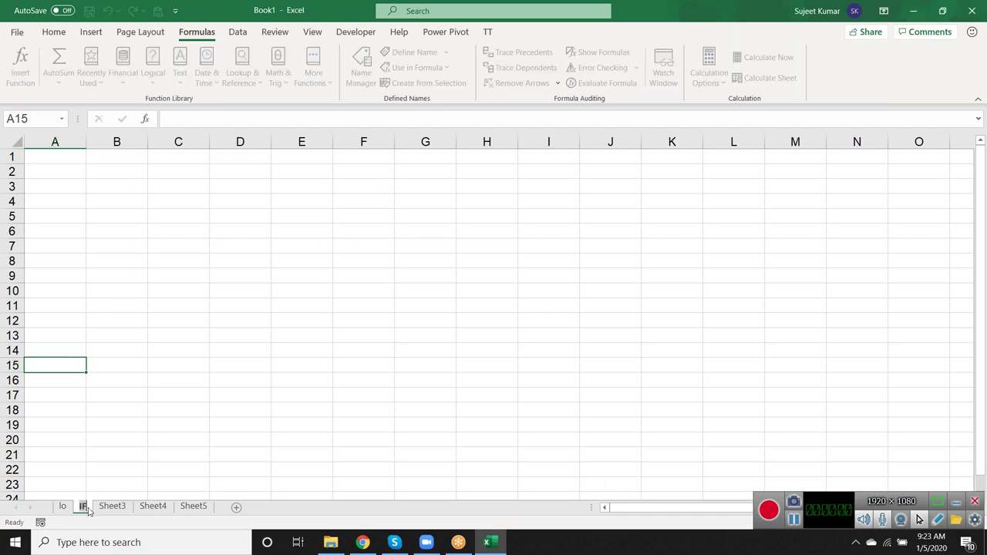
key("ctrl+z")
key("ctrl+z")
type("-1")
left_click(301, 335)
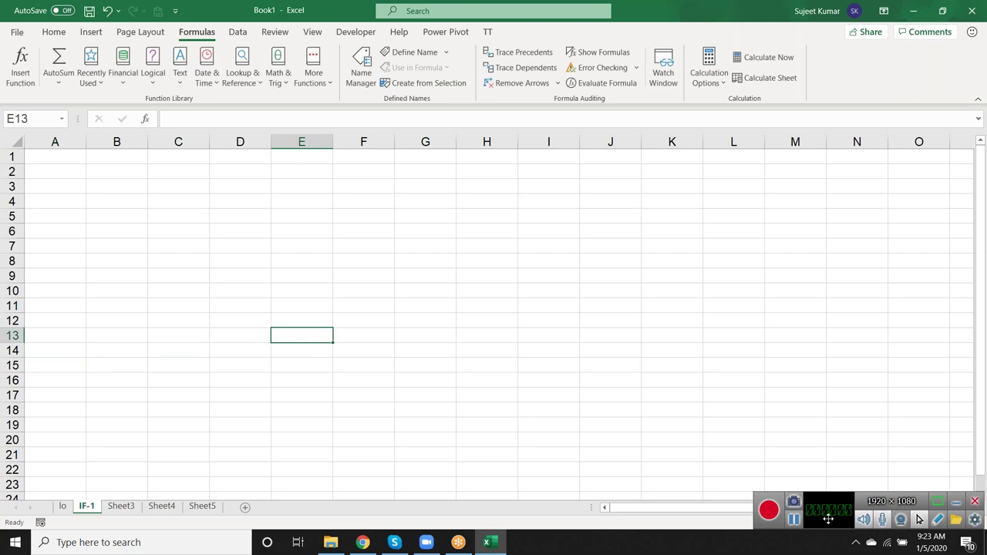
left_click(769, 510)
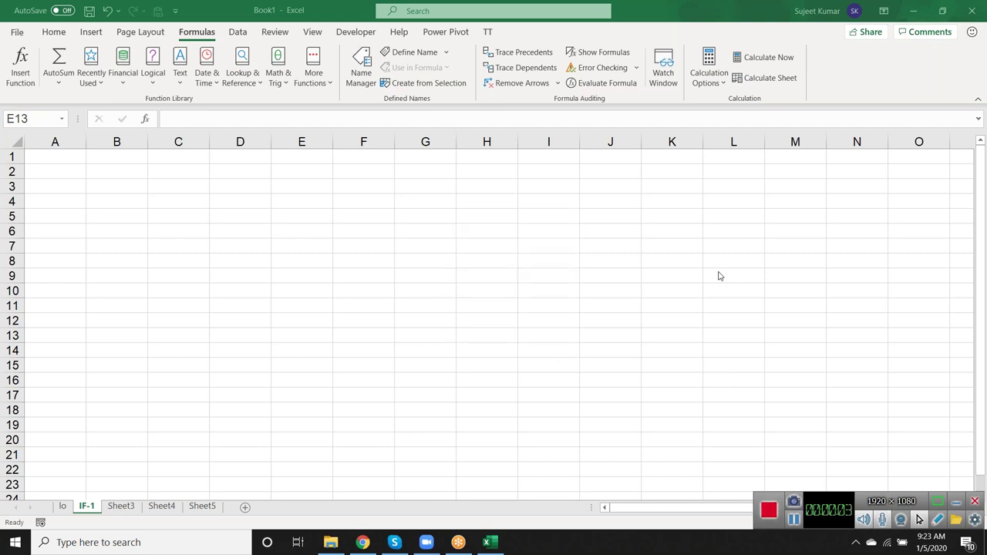
Step: Enter the Sales header in A1 and the first figures 85, 36, 52, 14, 52, 36
left_click(72, 159)
type("Sales")
key("Return")
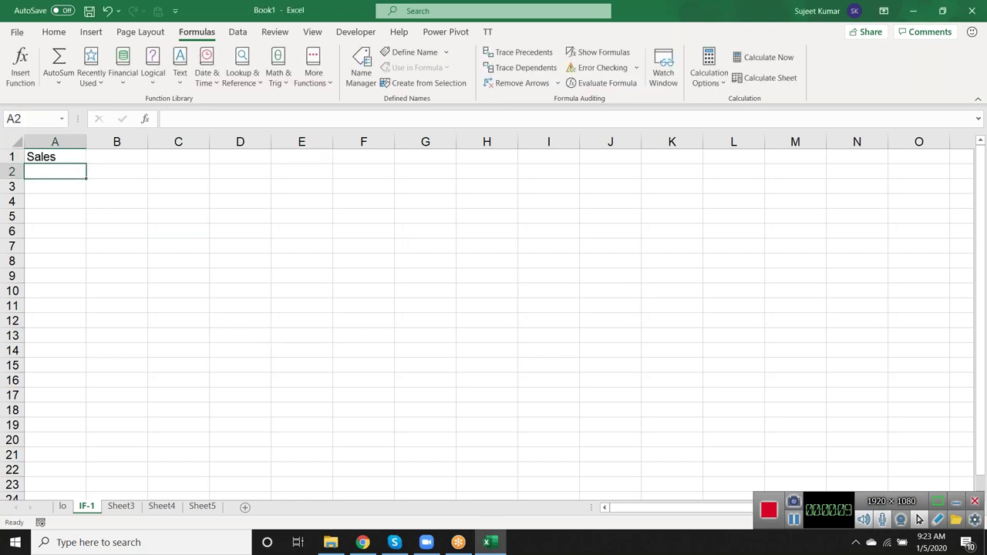
key("Up")
key("Down")
key("F2")
type("85 36 52")
key("Return")
type("14 52 36")
key("Return")
Step: Enter the remaining sales figures 63, 26, 52, 12, 36, 63 down to A13
type("63")
key("Return")
type("26")
key("Return")
type("52")
key("Return")
type("12 36")
key("Return")
type("63")
key("Return")
key("ctrl+Home")
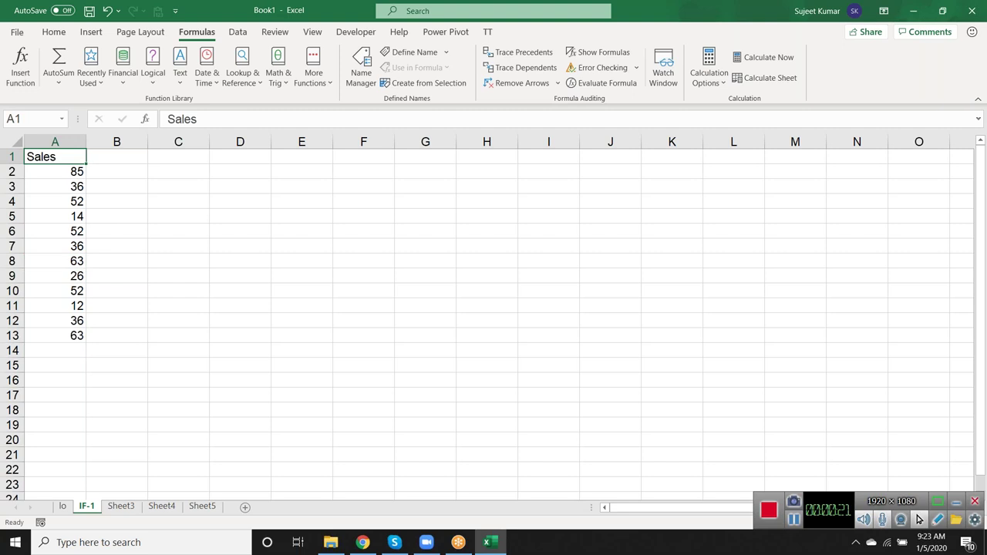
key("Down")
key("Right")
Step: Start an =if entry in B2 after clearing several mistyped starts
type("if")
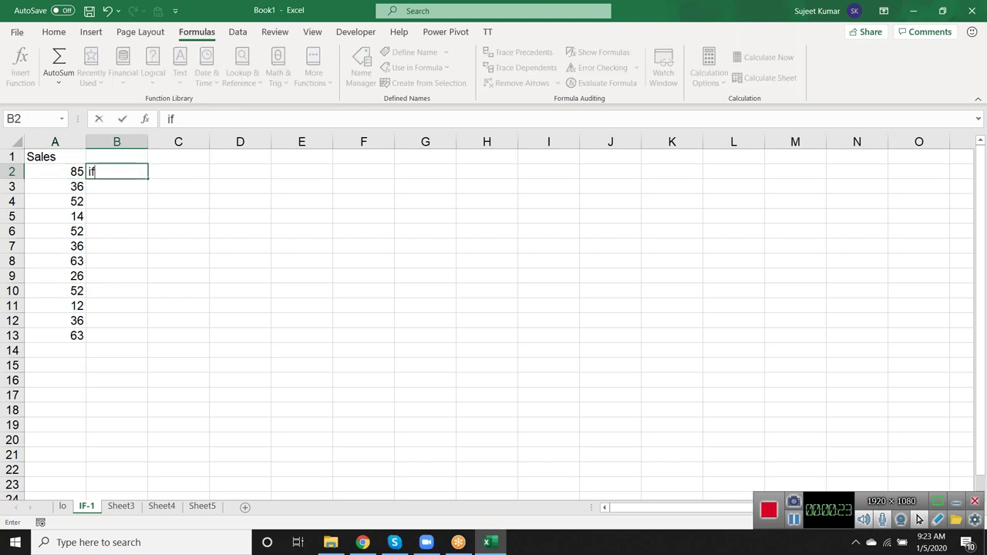
key("BackSpace")
type("=")
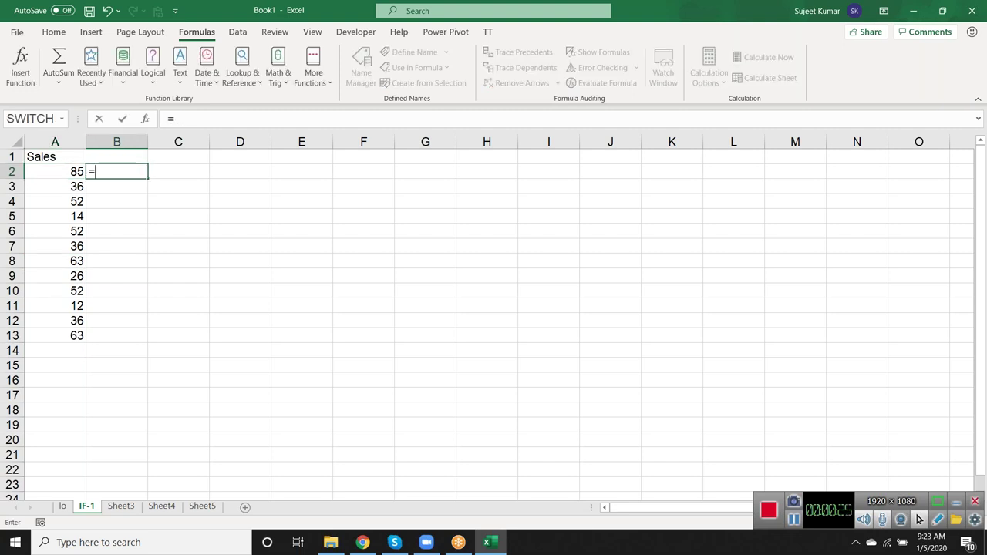
type("i")
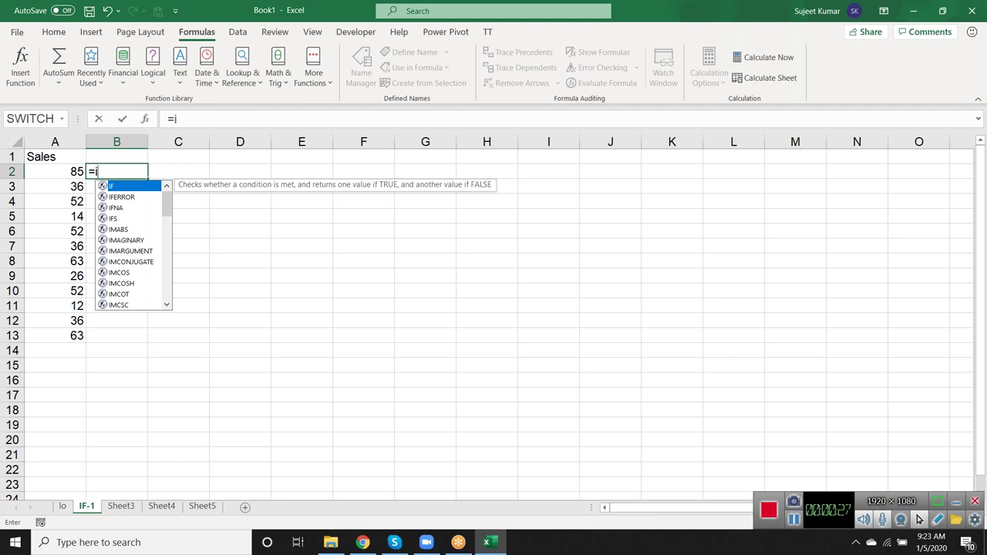
key("BackSpace")
key("BackSpace")
type("=")
key("BackSpace")
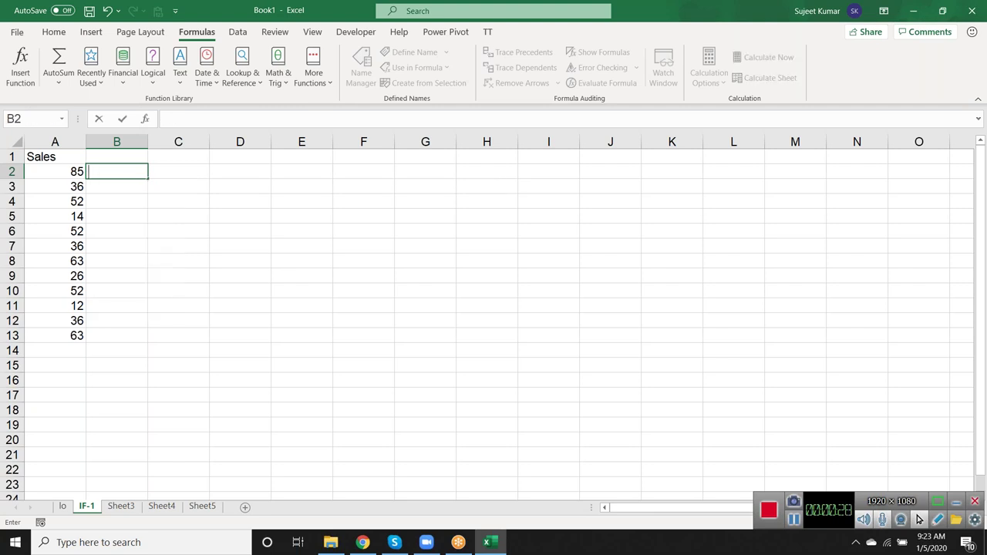
type("=")
key("BackSpace")
type("-")
key("BackSpace")
type("=")
type("if")
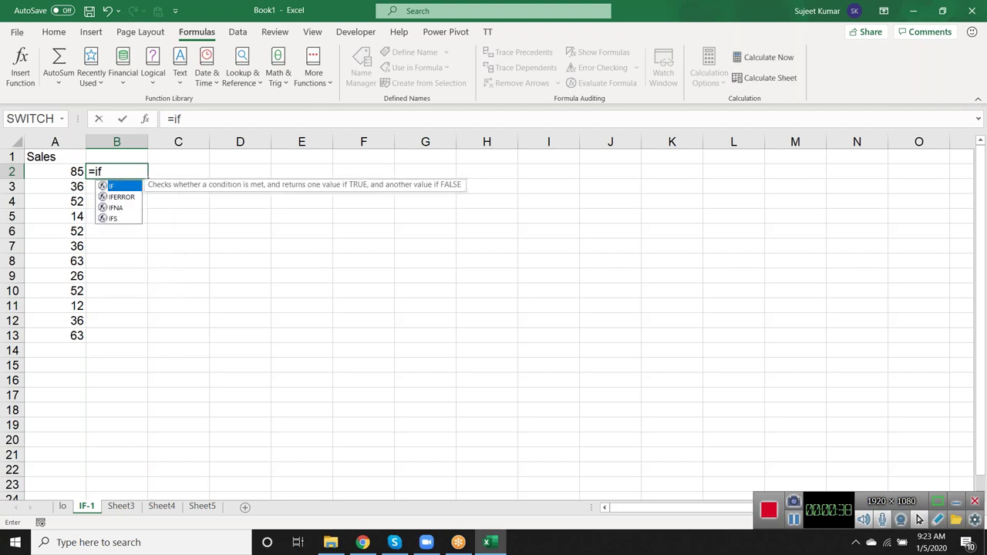
key("BackSpace")
Step: Choose IF over IFERROR in the function suggestions to insert =IF( in B2
key("Down")
key("Down")
key("Down")
key("Down")
key("Down")
key("Down")
key("Down")
key("Down")
key("Up")
key("Up")
key("Up")
key("Up")
key("Up")
key("Up")
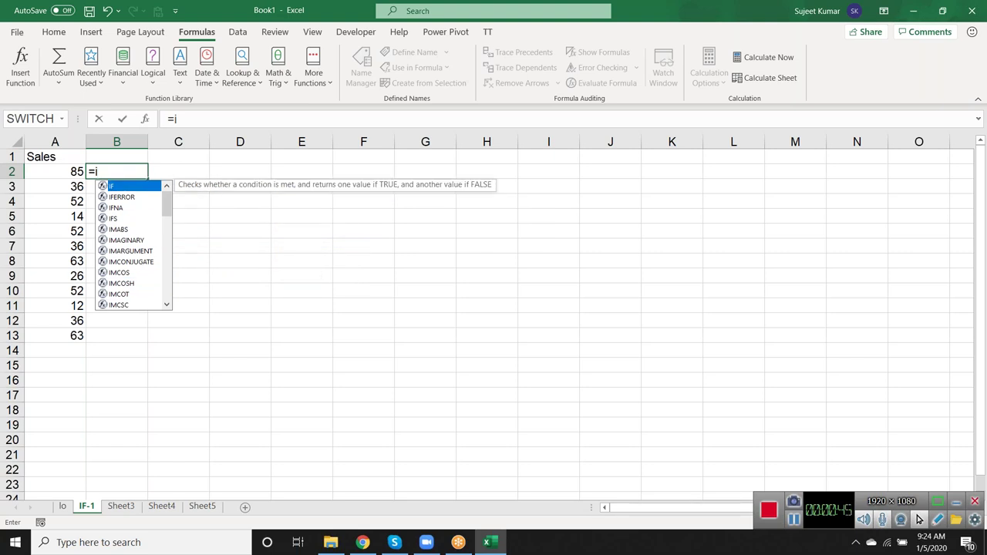
key("Down")
key("Up")
key("Down")
key("Up")
key("Down")
key("Up")
key("Down")
key("Up")
key("Tab")
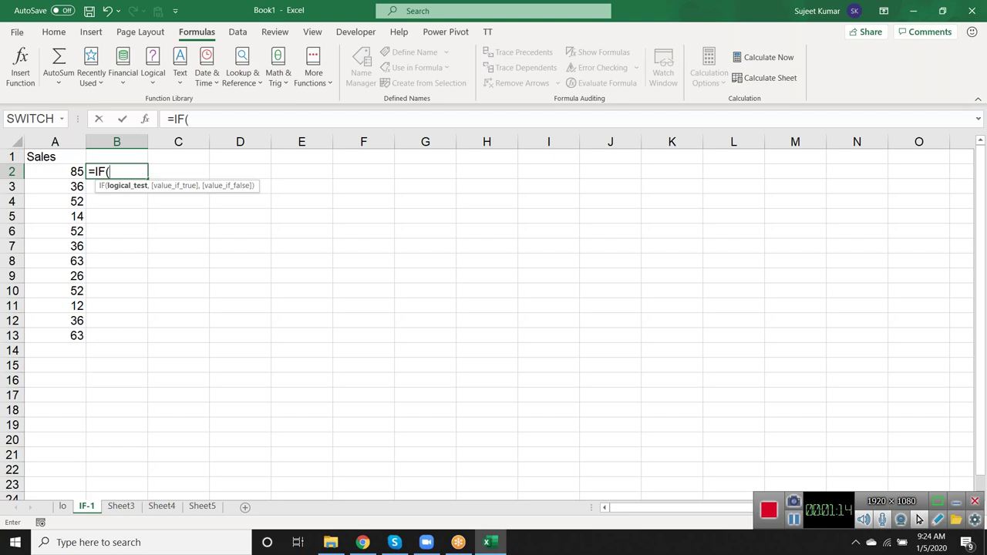
key("BackSpace")
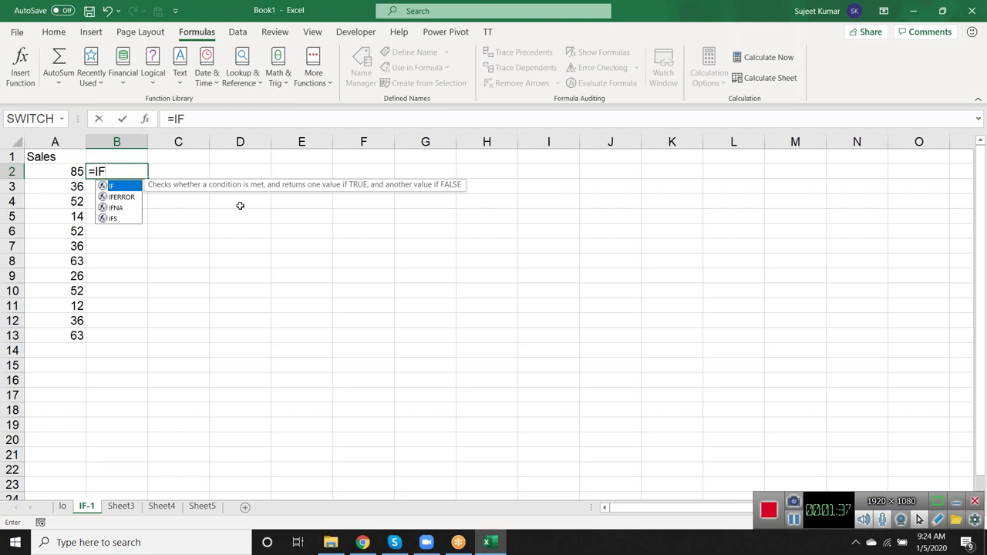
type("(")
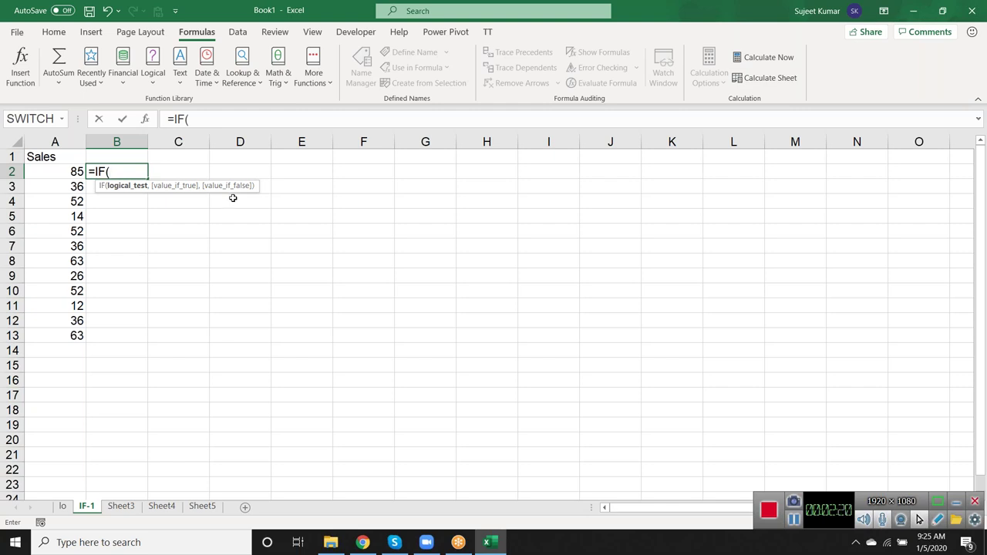
Step: Complete B2 as =IF(A2>0,) after dismissing the missing-bracket error
key("Return")
key("Return")
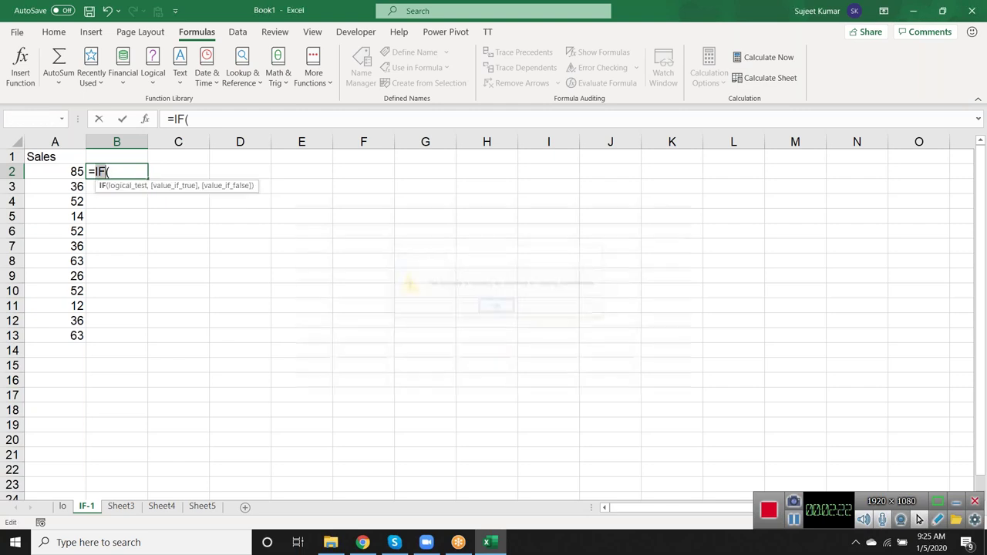
key("Return")
key("Return")
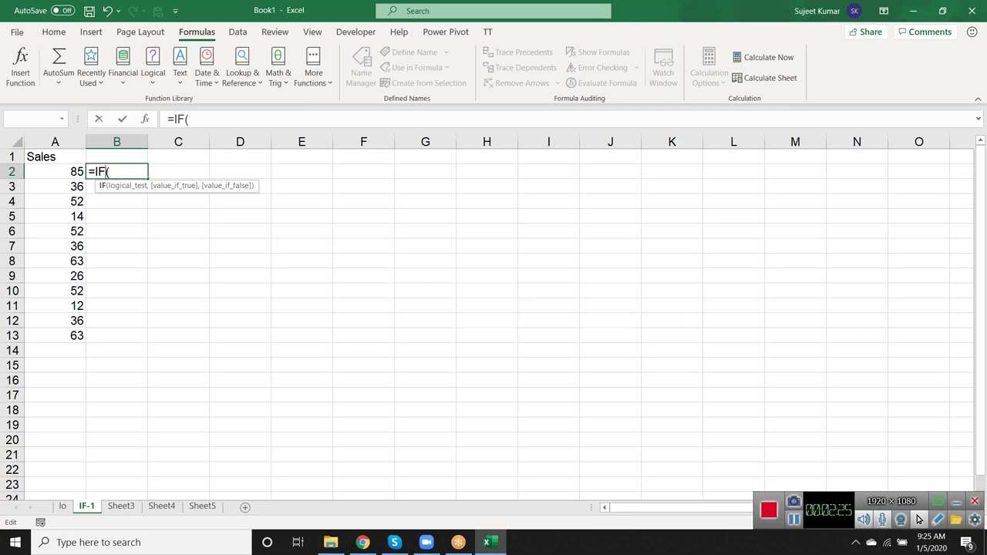
left_click(77, 169)
type(">0")
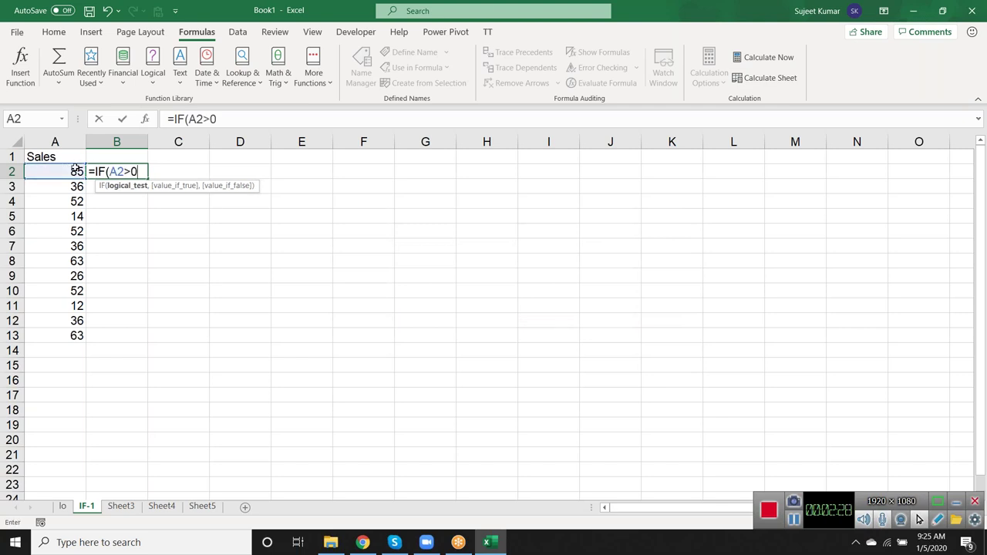
type(",")
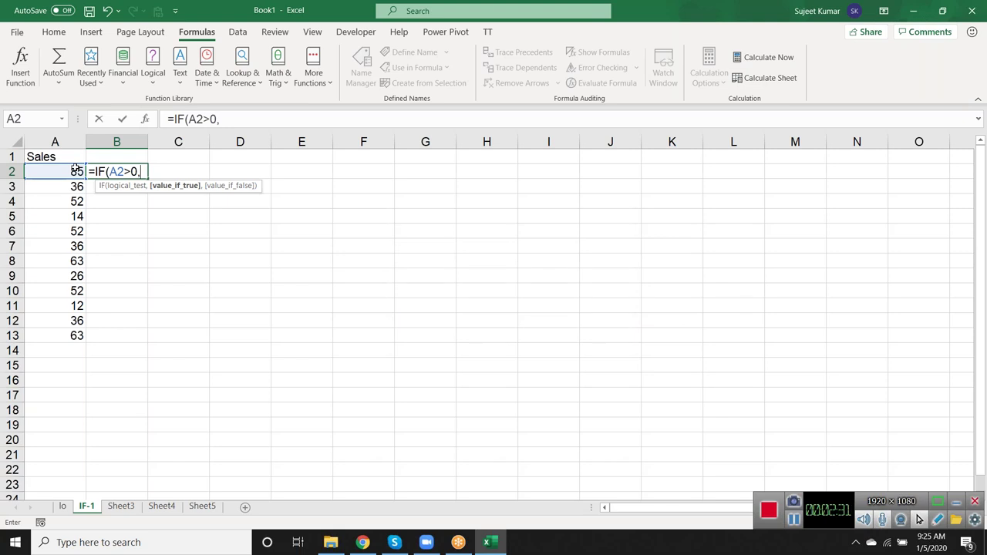
key("Return")
Step: Review the B2 formula returning 0, then delete it so B2 is empty
key("Up")
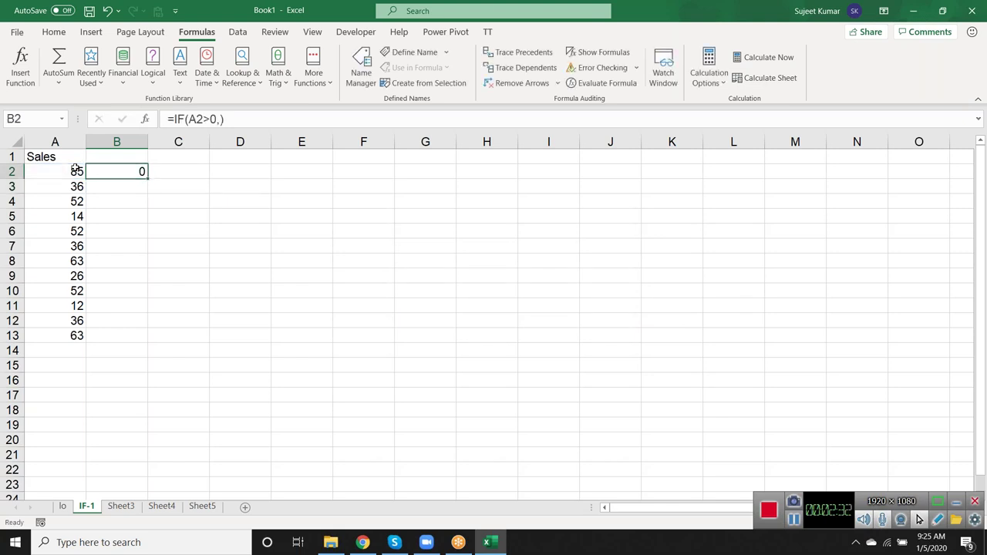
double_click(119, 172)
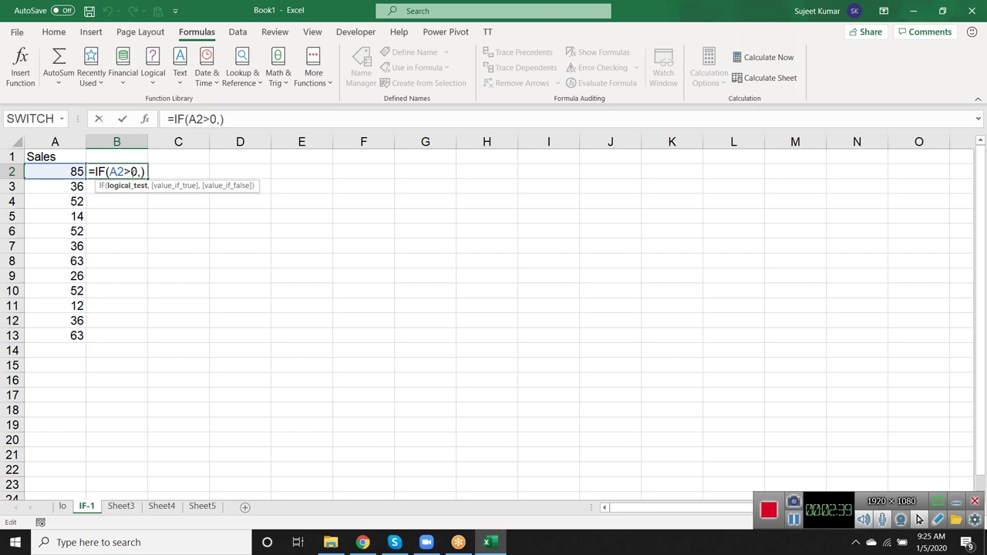
key("Return")
key("Up")
key("Delete")
left_click(178, 172)
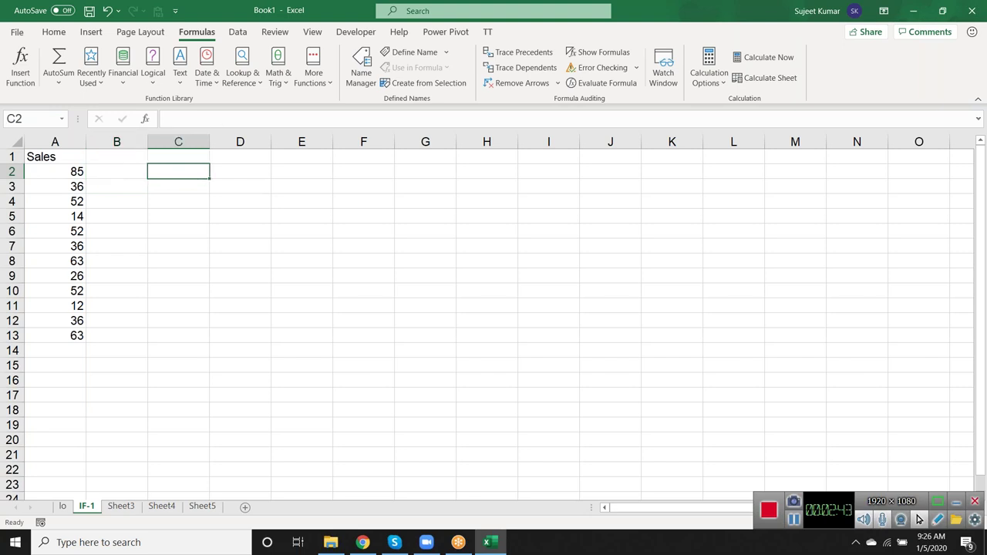
Step: Start VLOOKUP and then SUBSTITUTE formulas in C2, cancelling both to leave C2 empty
type("=vl")
key("Tab")
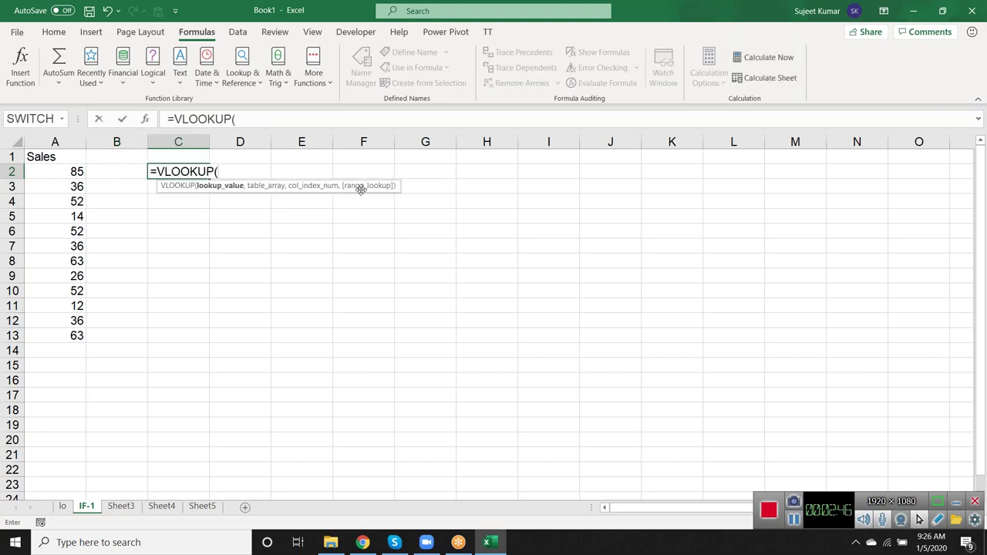
key("Escape")
type("=s")
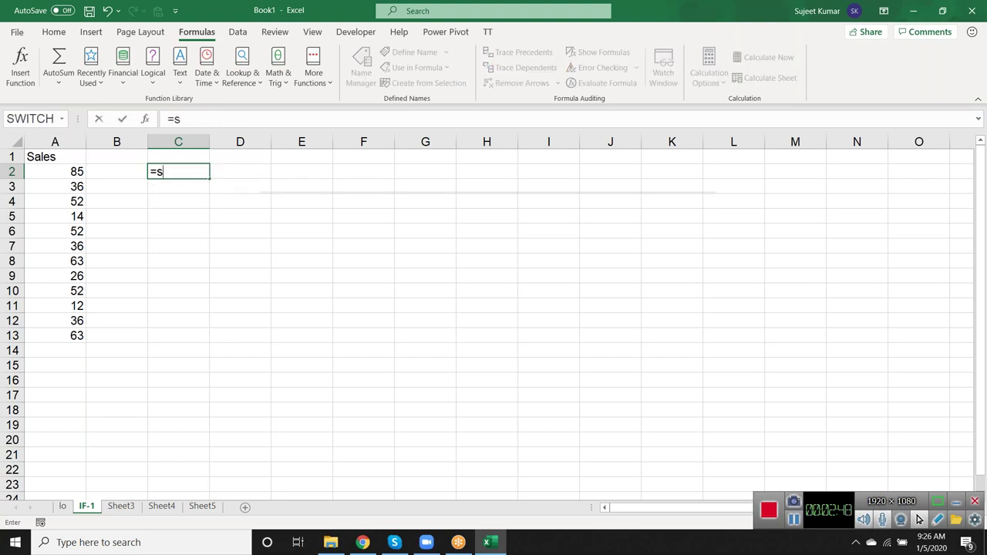
type("ub")
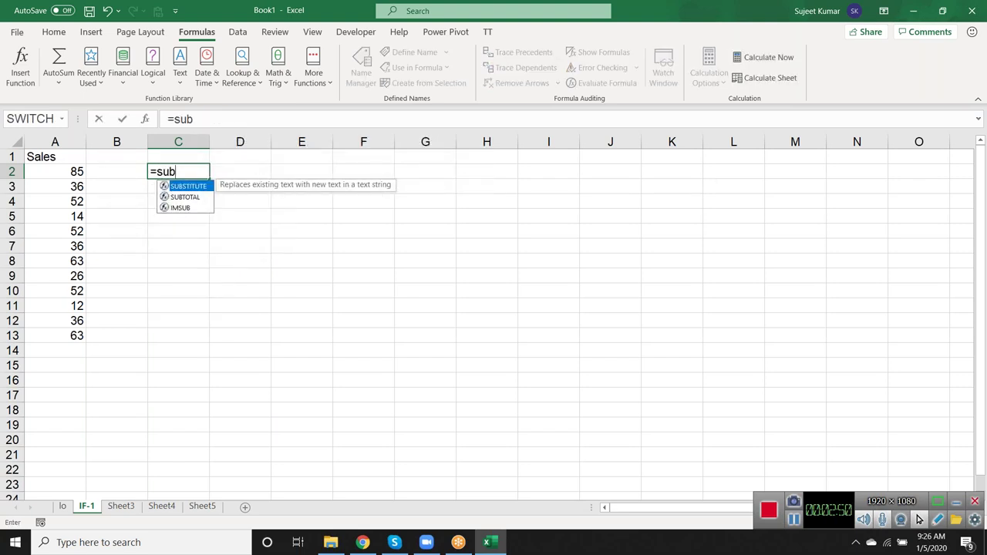
key("Tab")
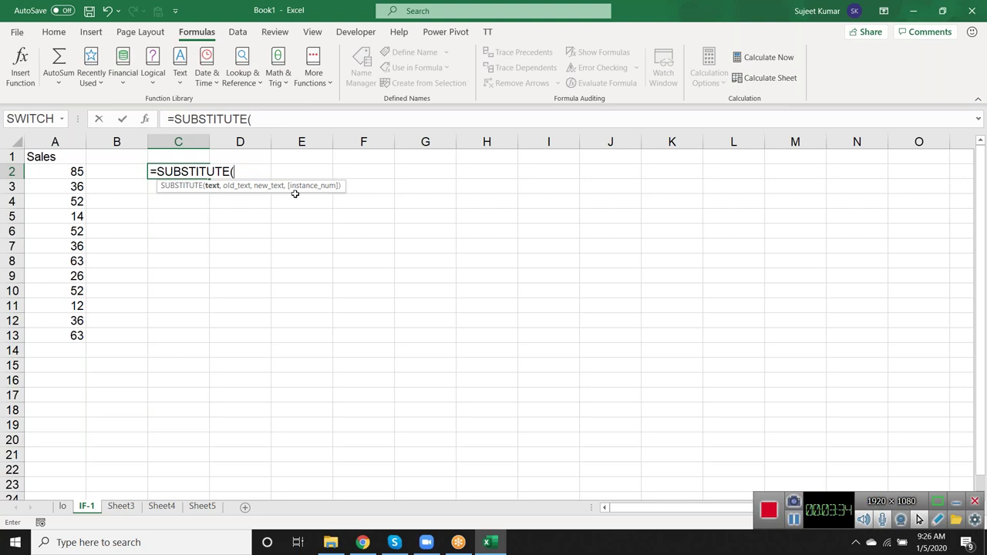
type("{")
key("BackSpace")
key("Escape")
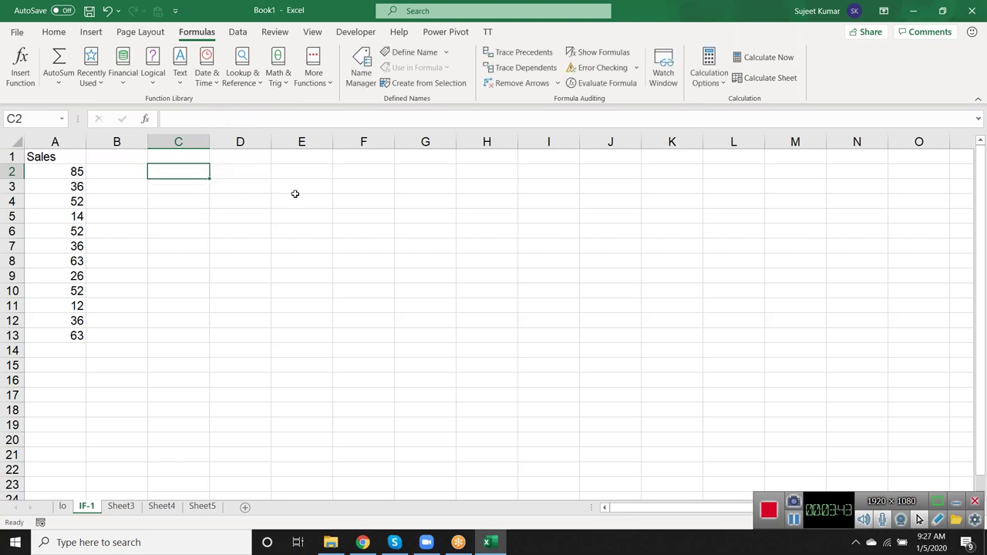
left_click(39, 181)
left_click(47, 173)
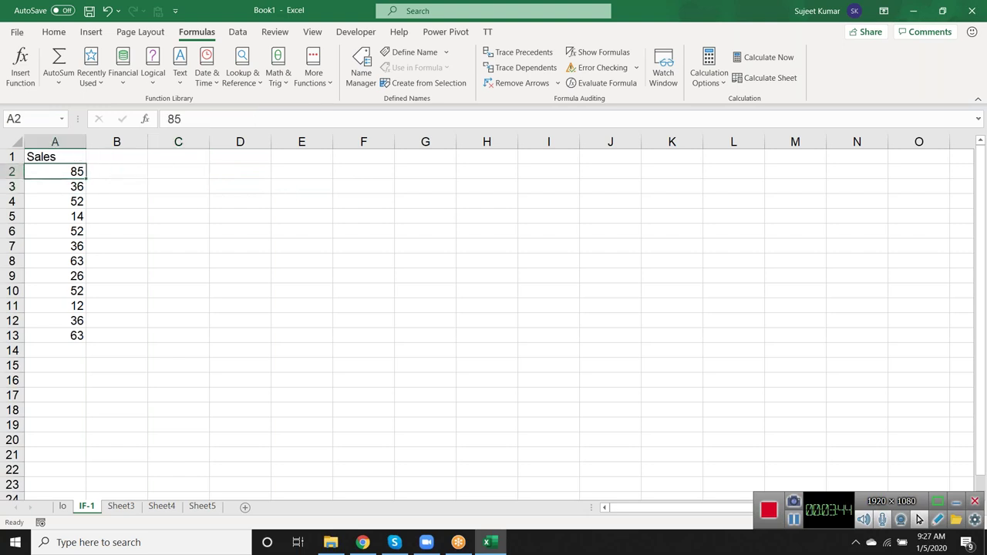
Step: Enter =IF(A2>=50,"OK","Pending") in B2 and fill it down to B13
left_click(97, 171)
type("=")
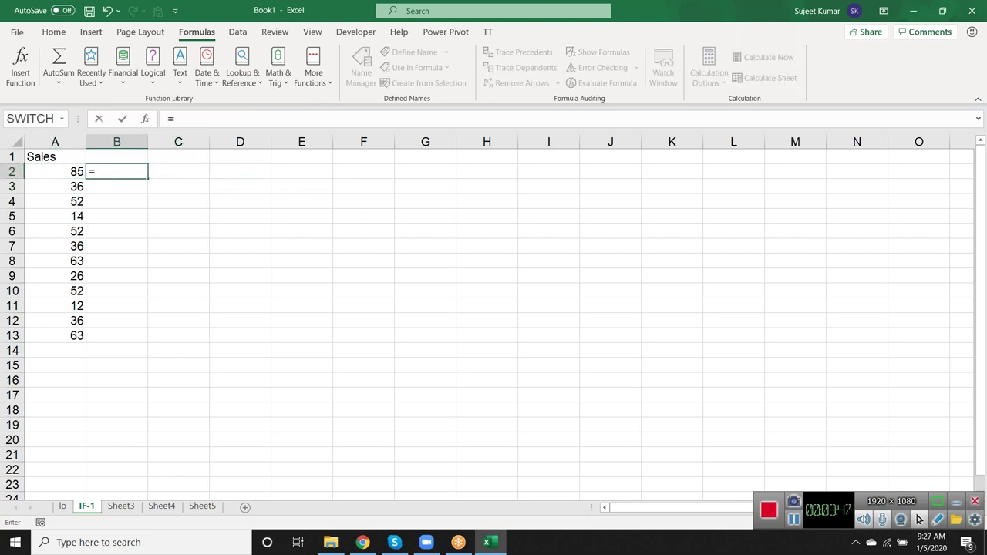
type("IF(")
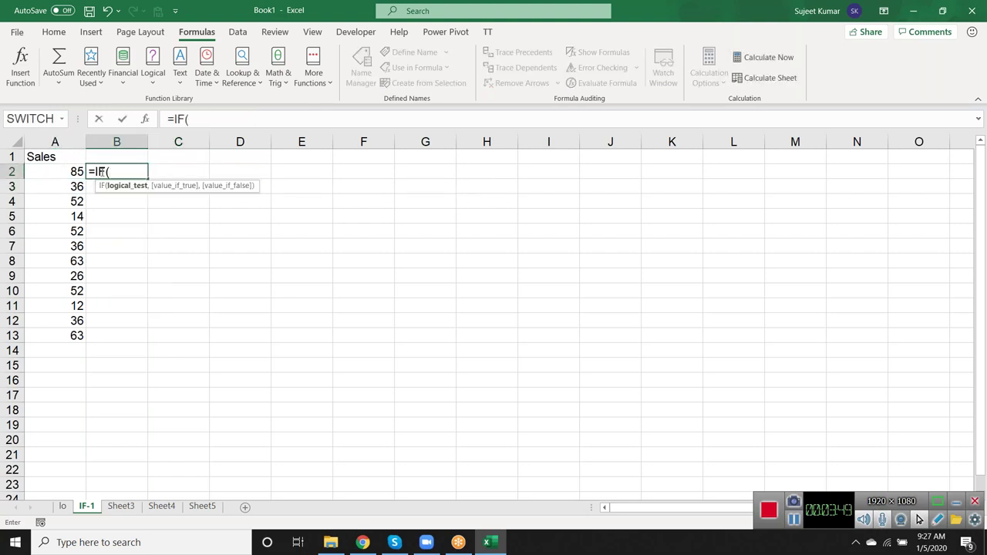
left_click(74, 171)
type(">=50m")
key("BackSpace")
type(",")
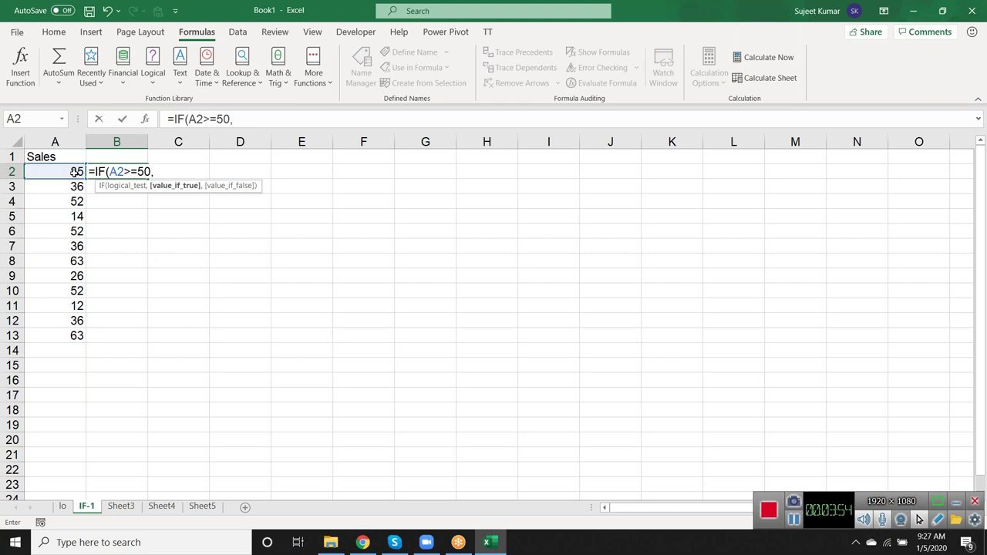
type("6522")
key("BackSpace")
key("BackSpace")
key("BackSpace")
key("BackSpace")
type("OK\",\"Pending\")")
key("ctrl+Return")
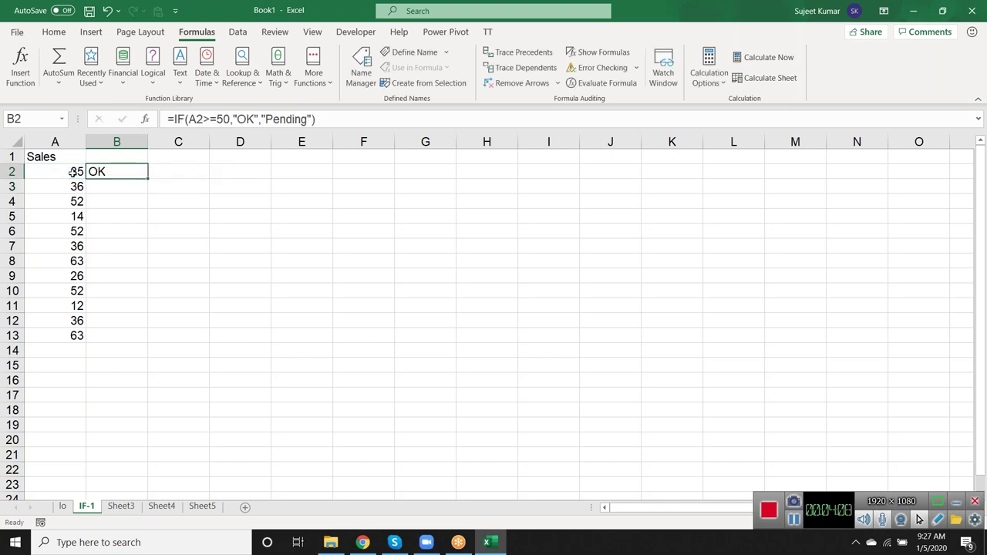
double_click(148, 179)
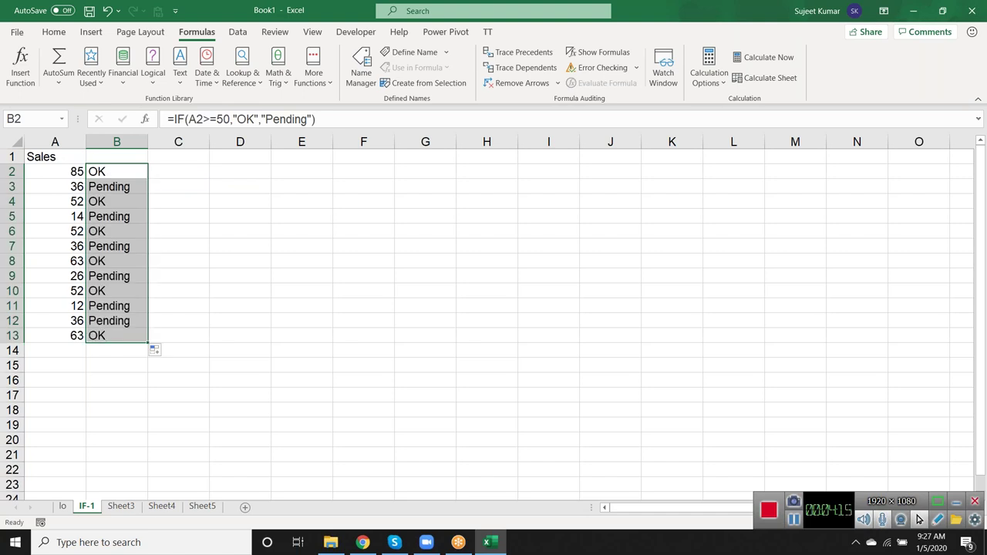
left_click(287, 368)
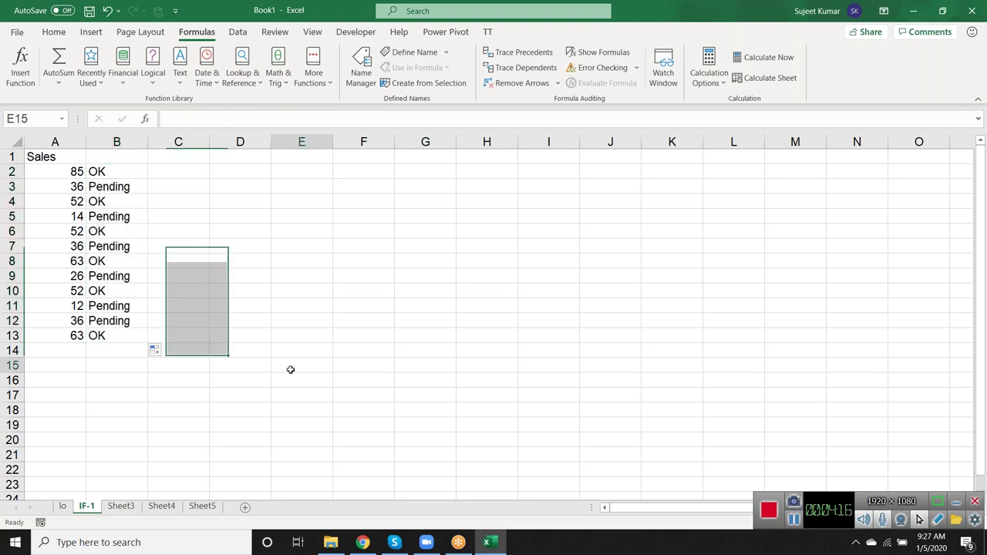
Step: Stop the recording, then open and close the recording mode chooser
left_click(775, 518)
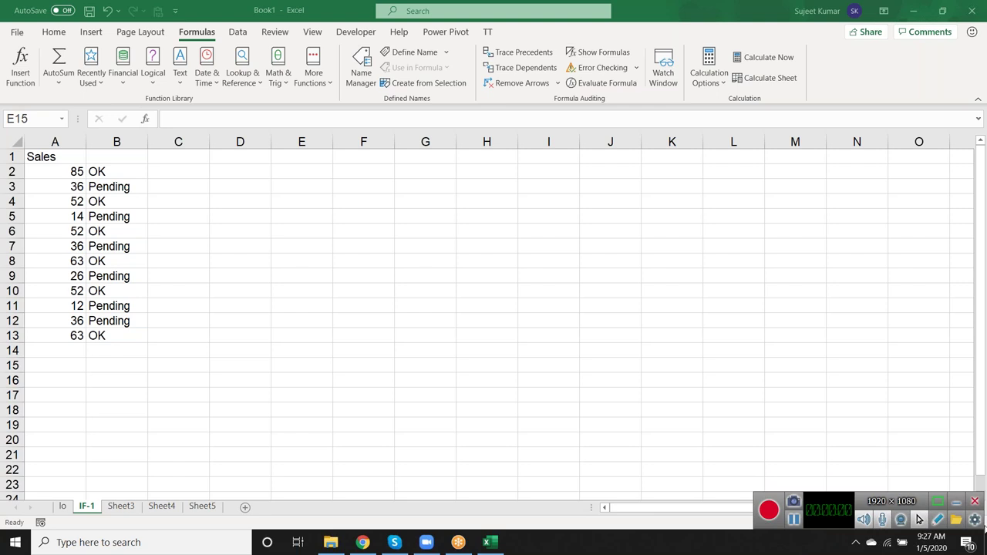
left_click(974, 521)
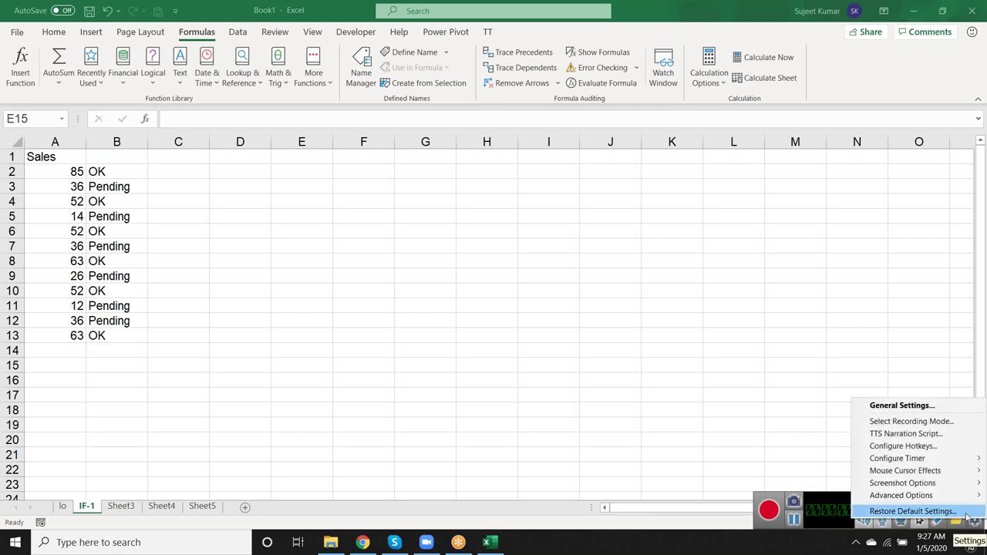
mouse_move(950, 500)
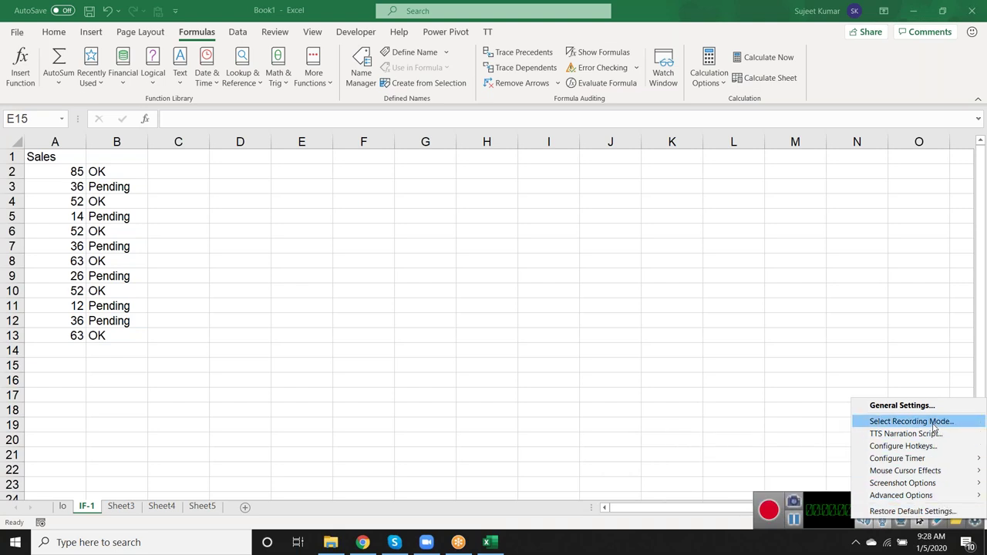
left_click(935, 424)
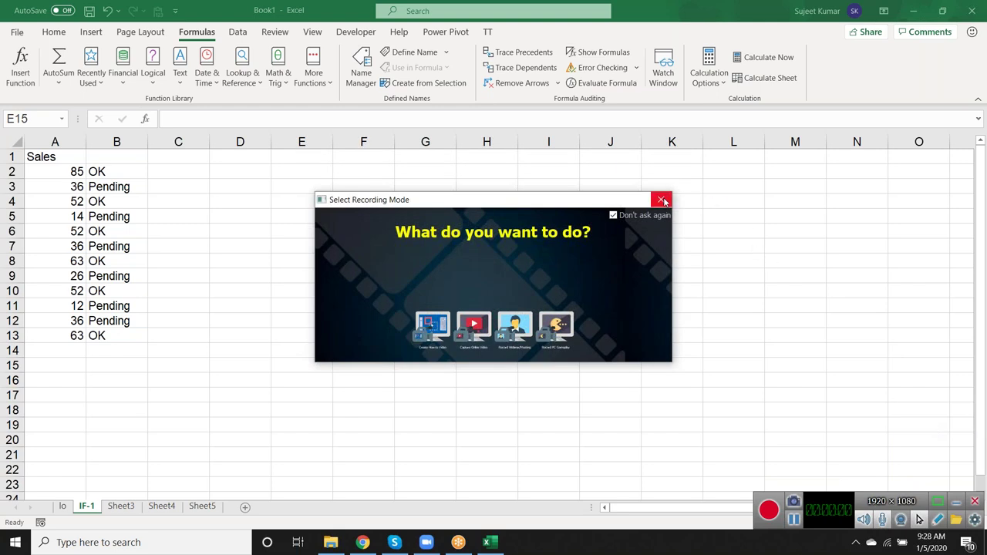
left_click(662, 200)
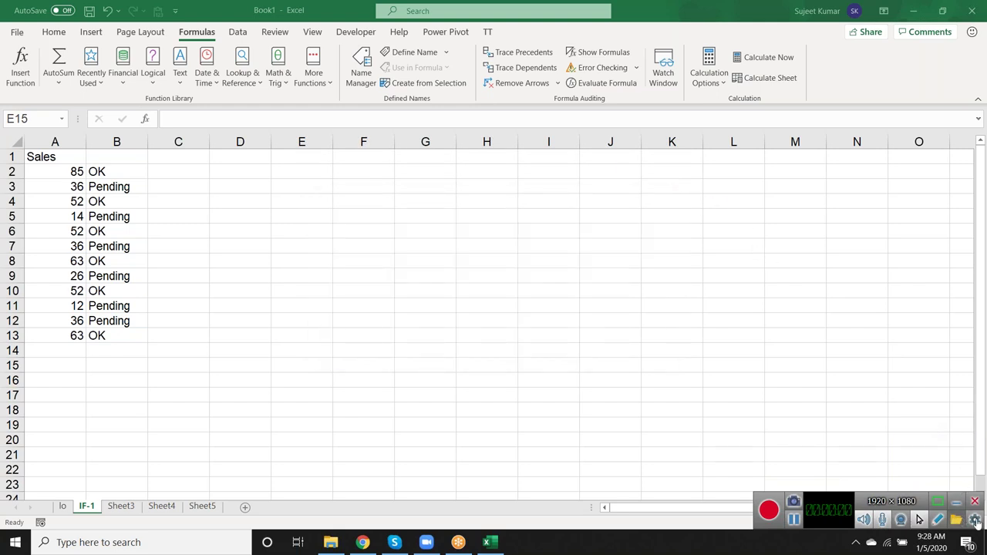
Step: Open the recorder's General Settings, move the window up-left, and close it
left_click(975, 521)
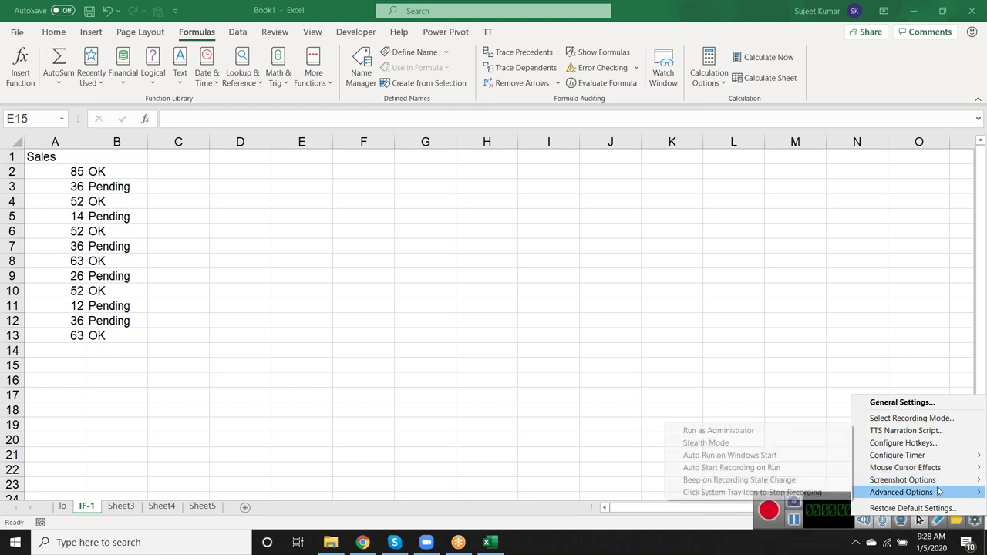
left_click(925, 404)
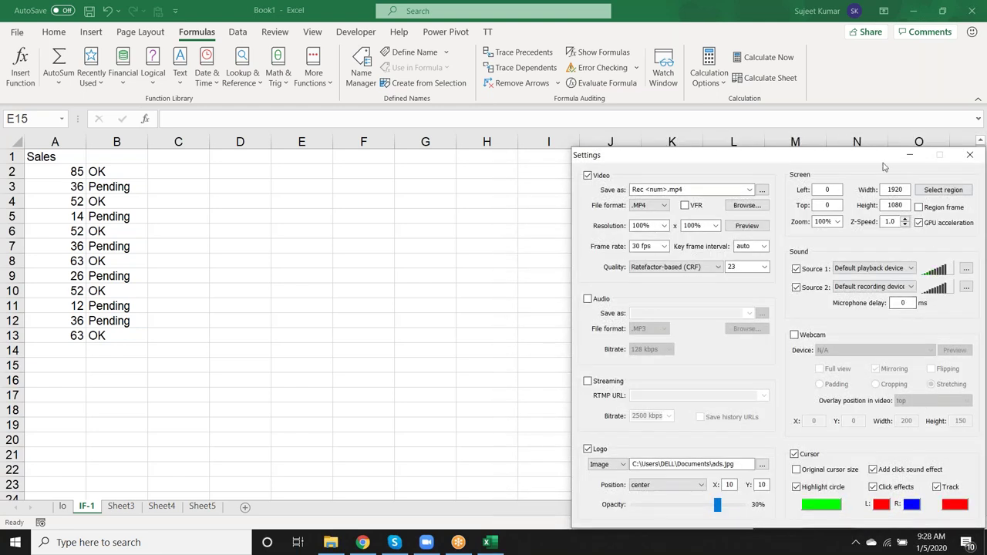
left_click_drag(881, 157, 799, 107)
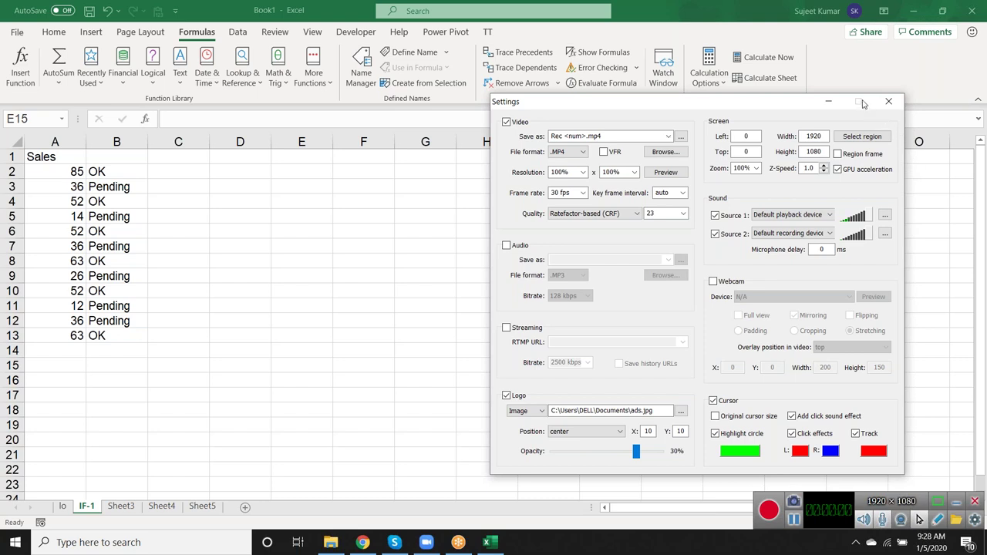
left_click(888, 103)
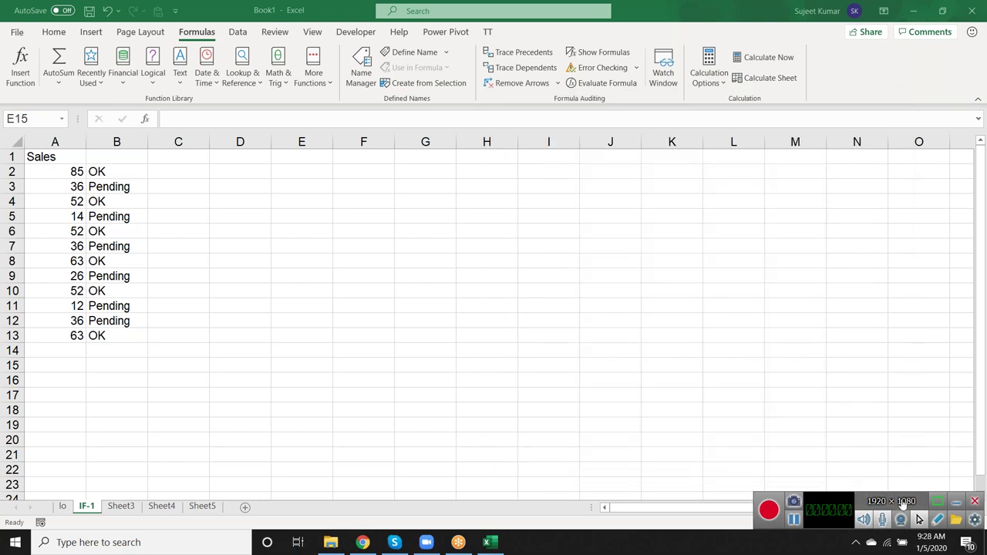
left_click(974, 522)
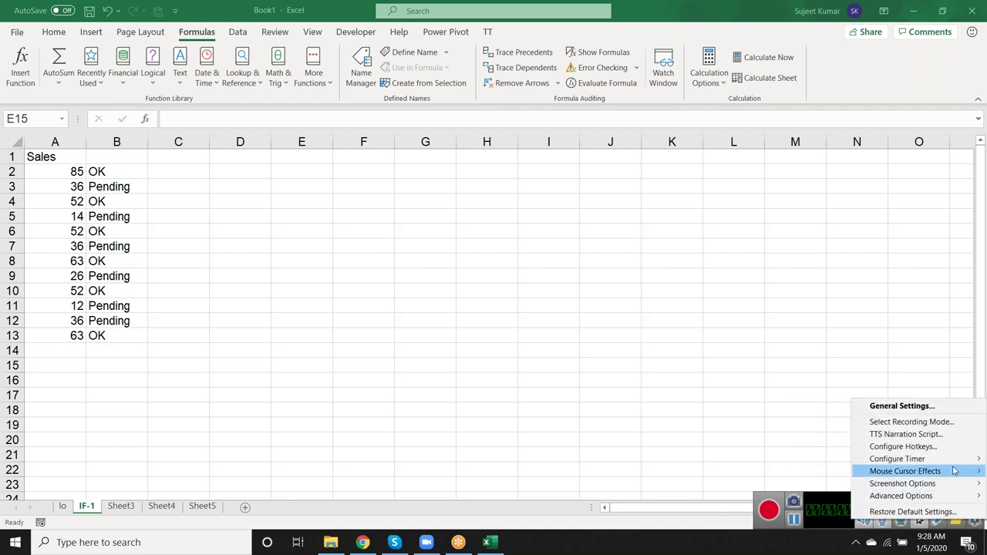
mouse_move(953, 462)
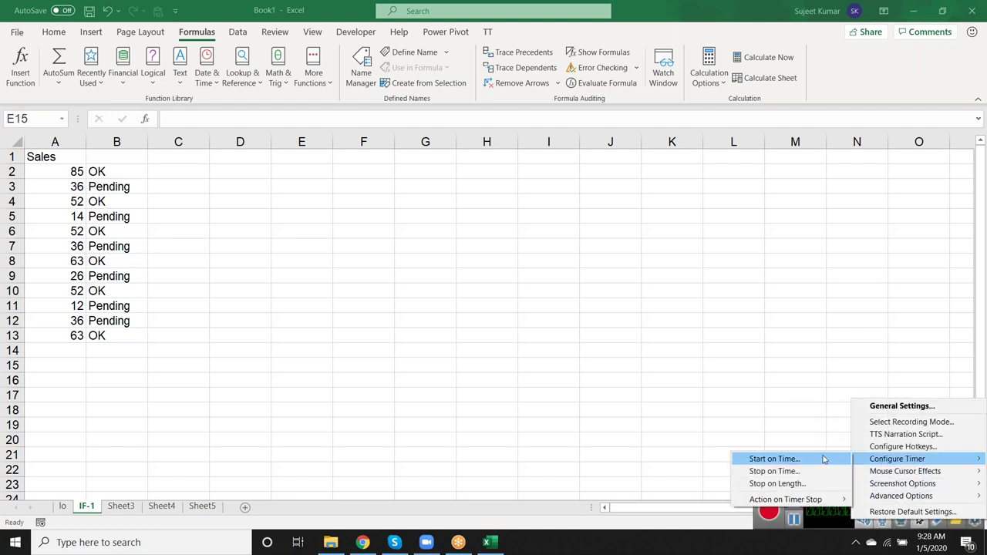
mouse_move(809, 499)
left_click(798, 460)
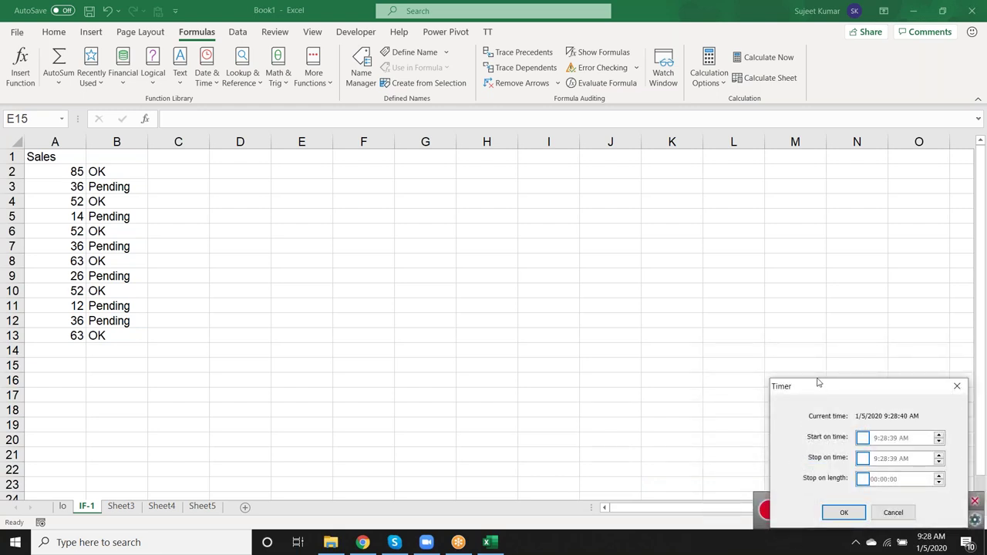
left_click(954, 387)
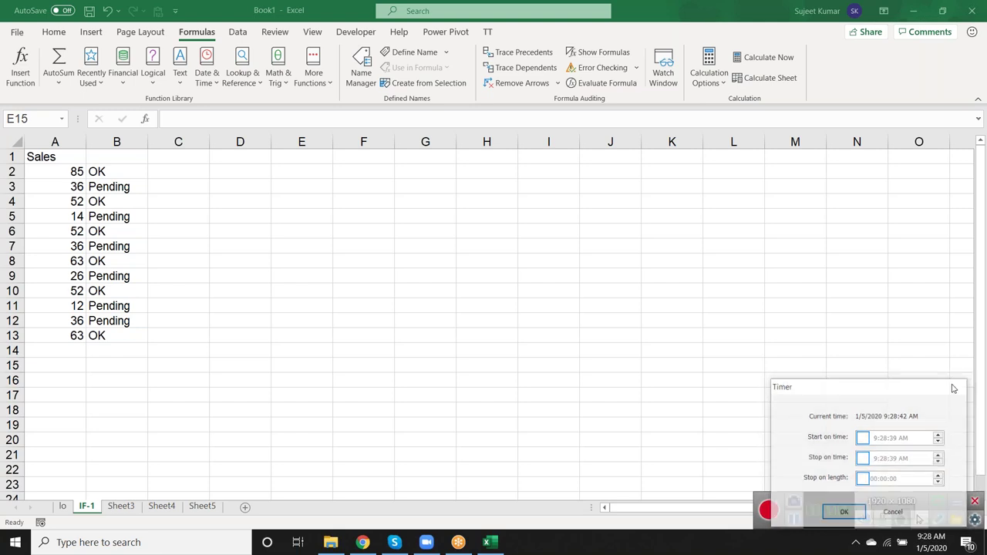
left_click(974, 519)
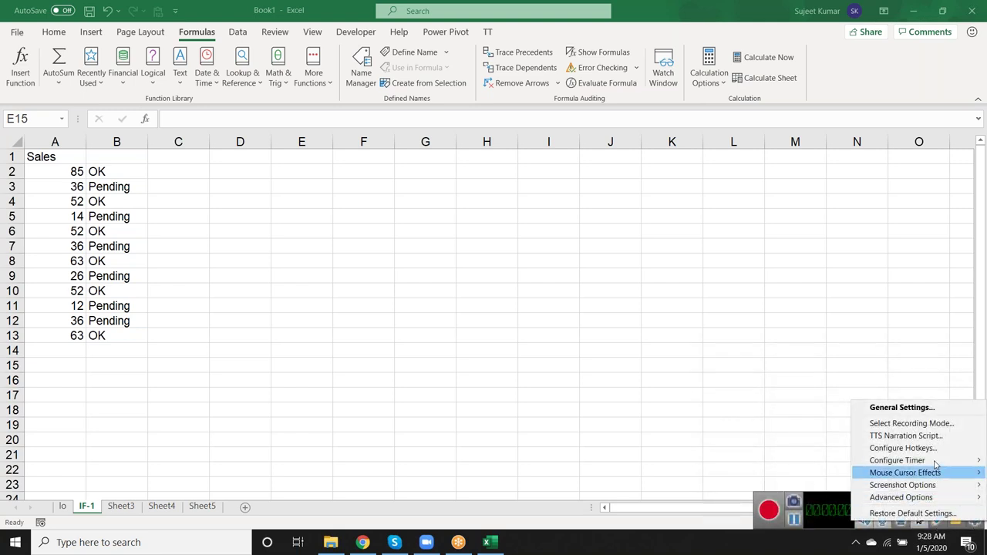
mouse_move(933, 499)
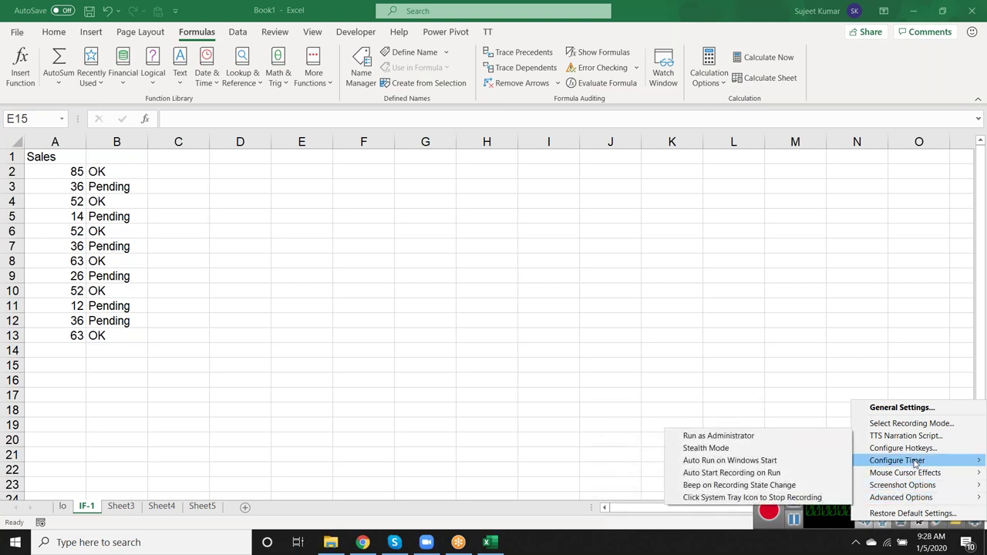
mouse_move(918, 463)
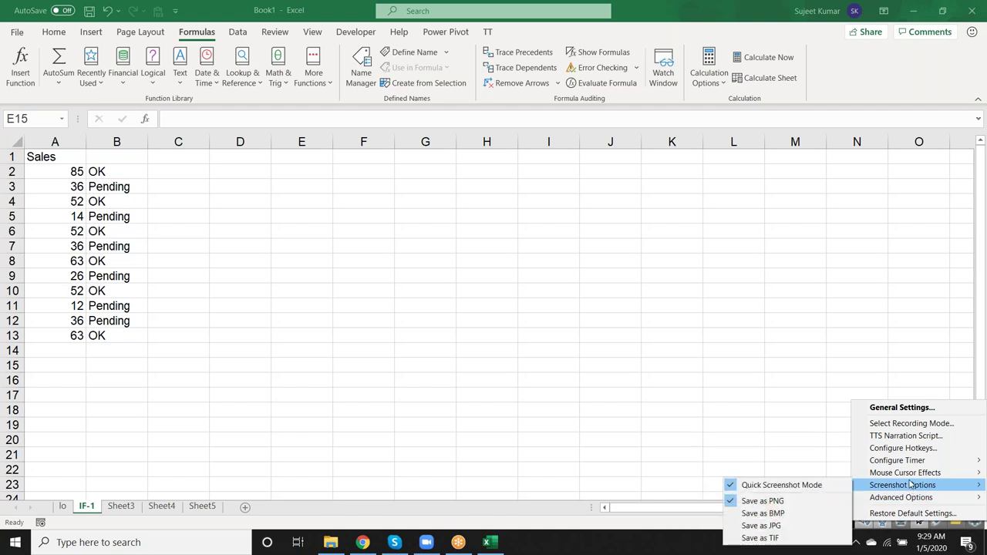
left_click(904, 448)
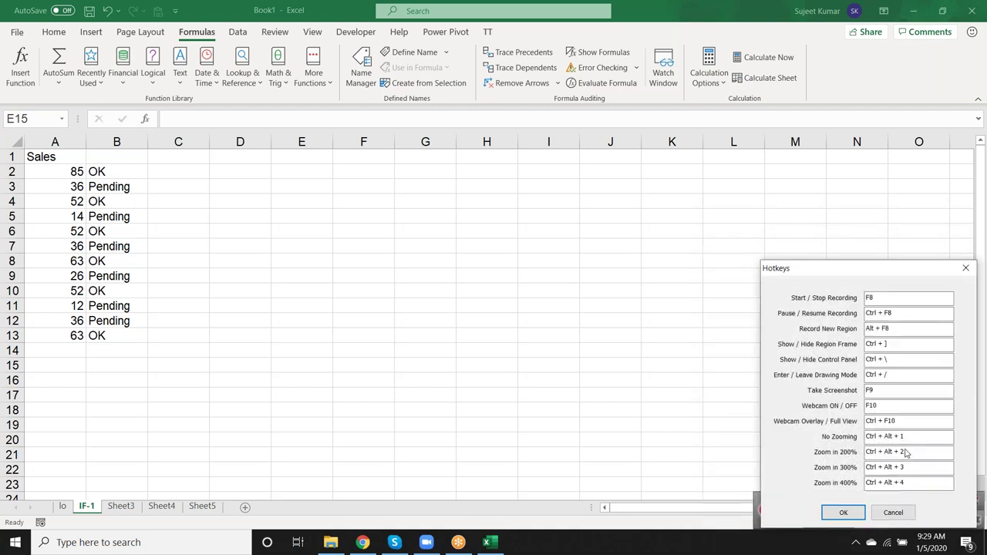
left_click(959, 279)
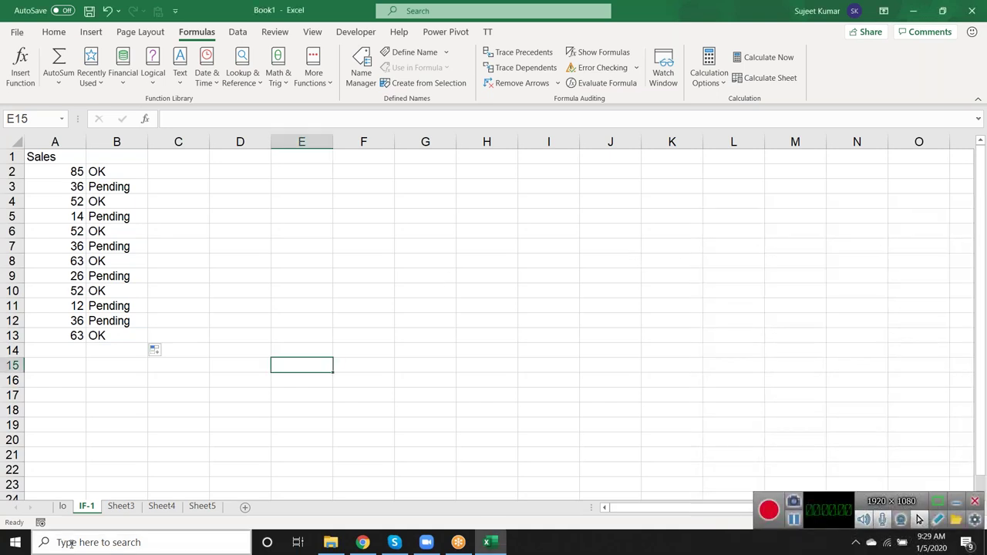
Step: Rename the Sheet3 tab to IF-2
left_click(121, 506)
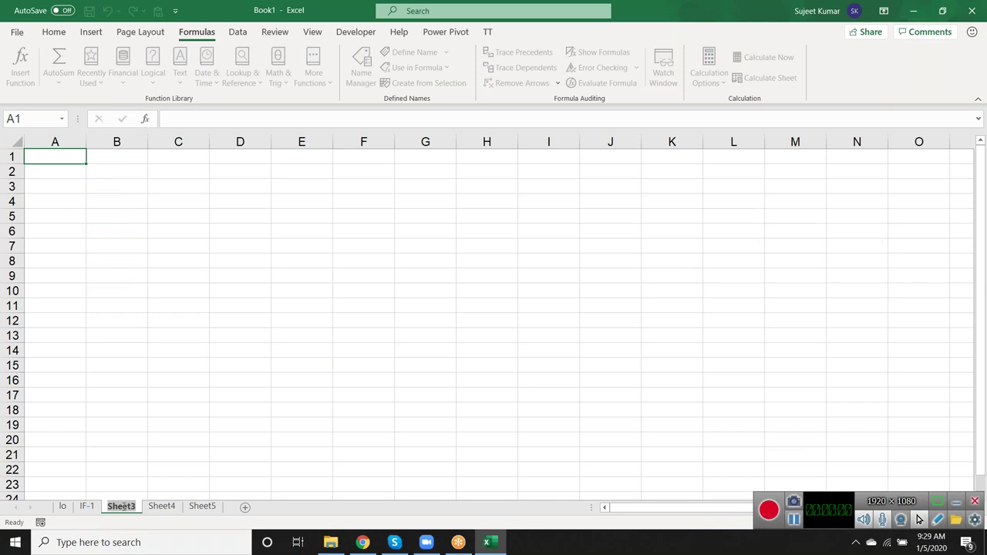
key("alt+h")
key("d")
key("s")
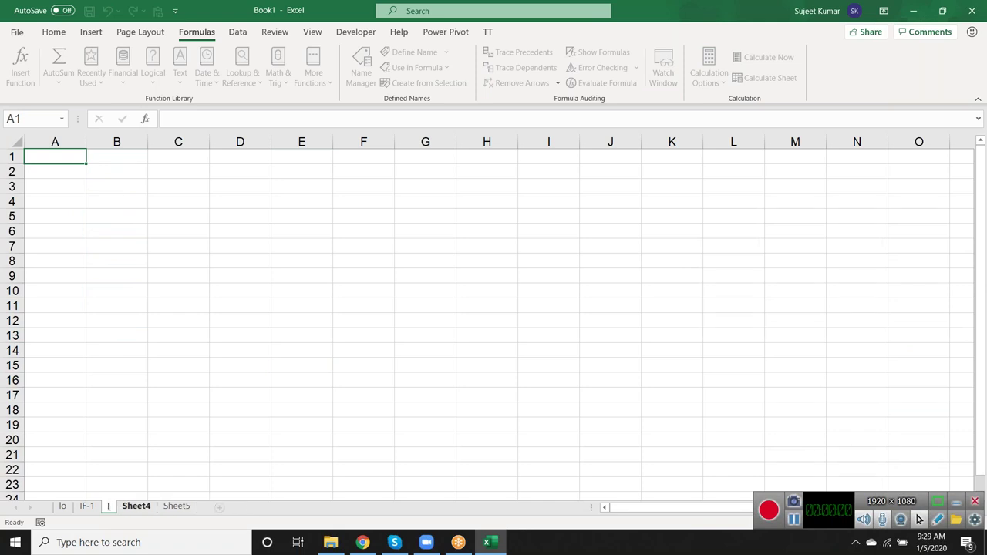
type("F-2")
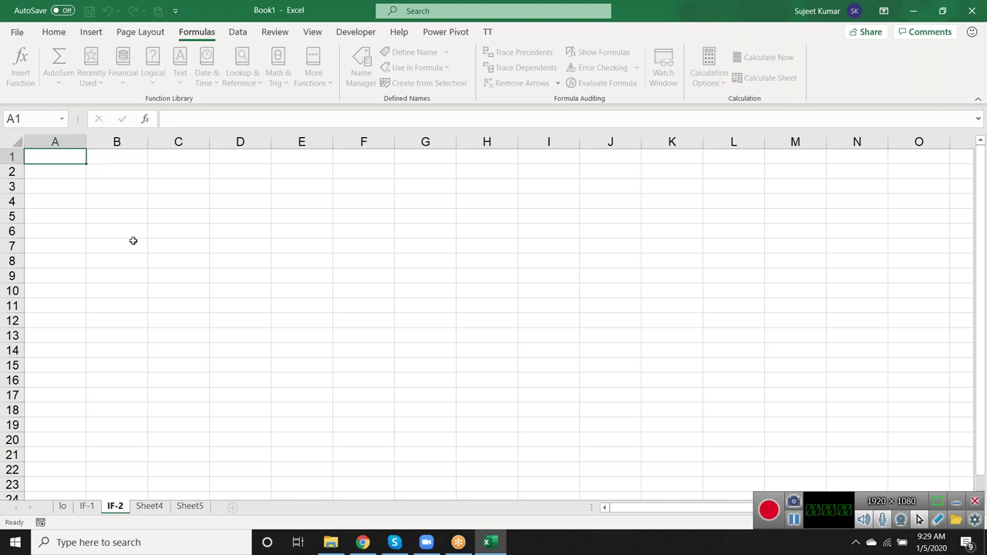
left_click(132, 243)
Step: Select cell A1 on IF-2 and start the screen recording
left_click(53, 143)
left_click(54, 152)
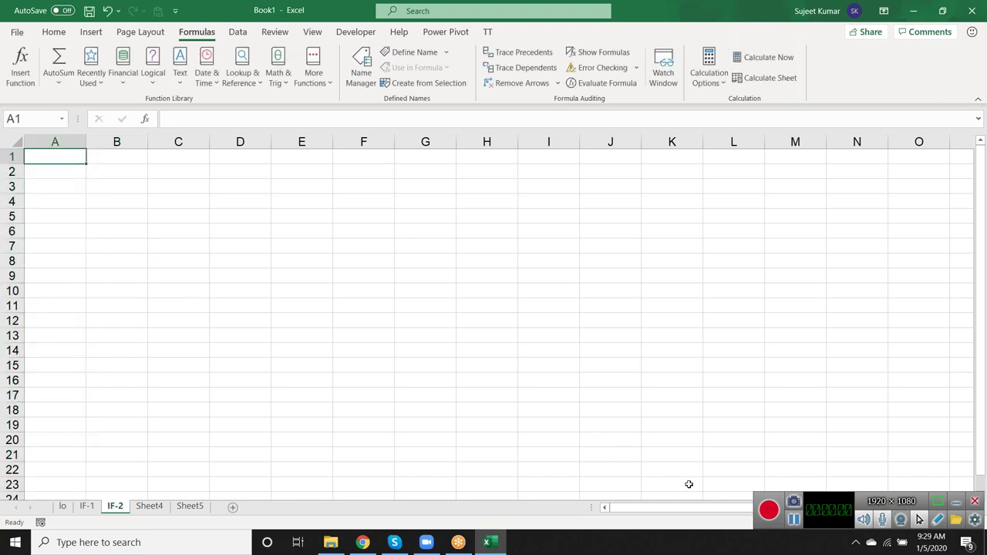
left_click(767, 513)
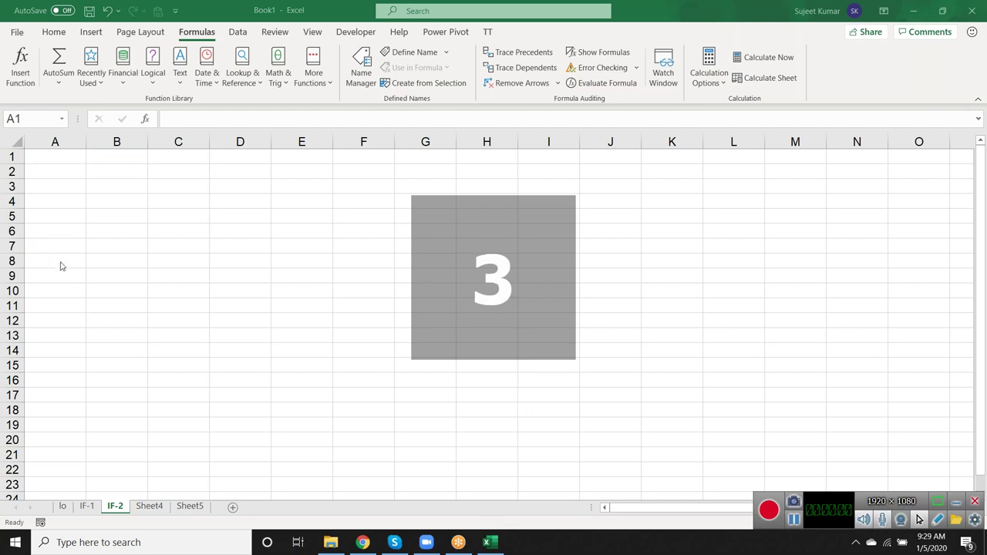
Step: Put the header Sr in A1 and the starting number 1 in A2
type("Sr")
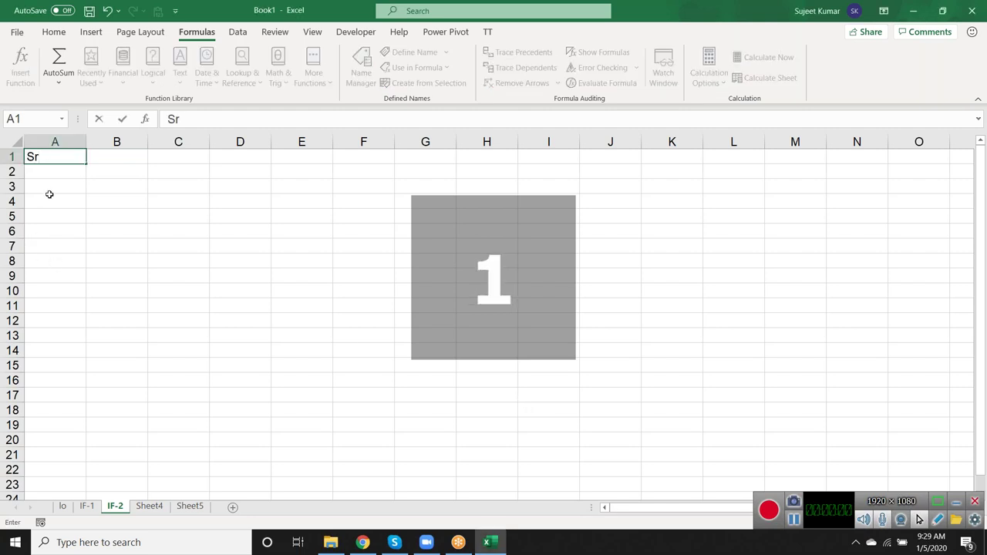
key("Return")
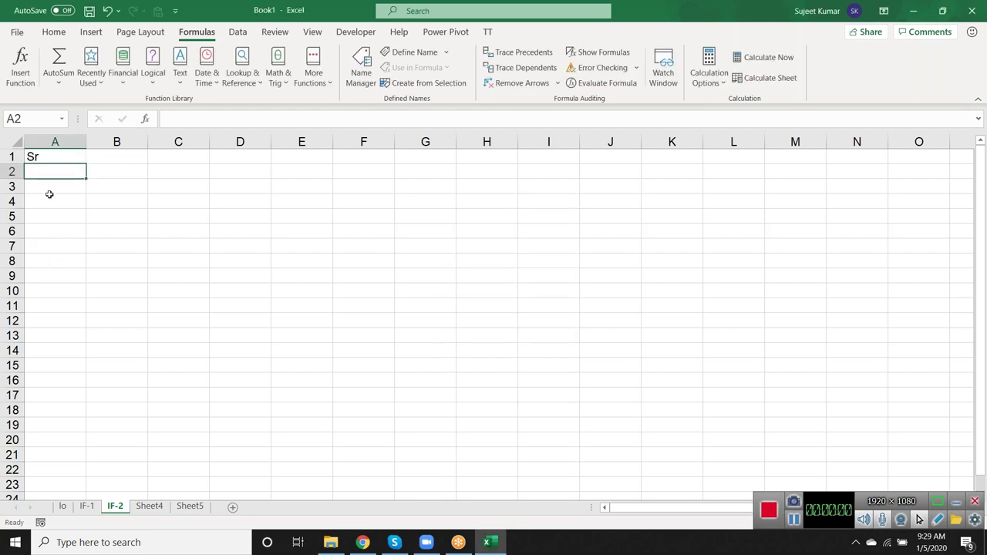
key("Up")
key("Down")
key("Up")
key("Down")
type("1")
key("Return")
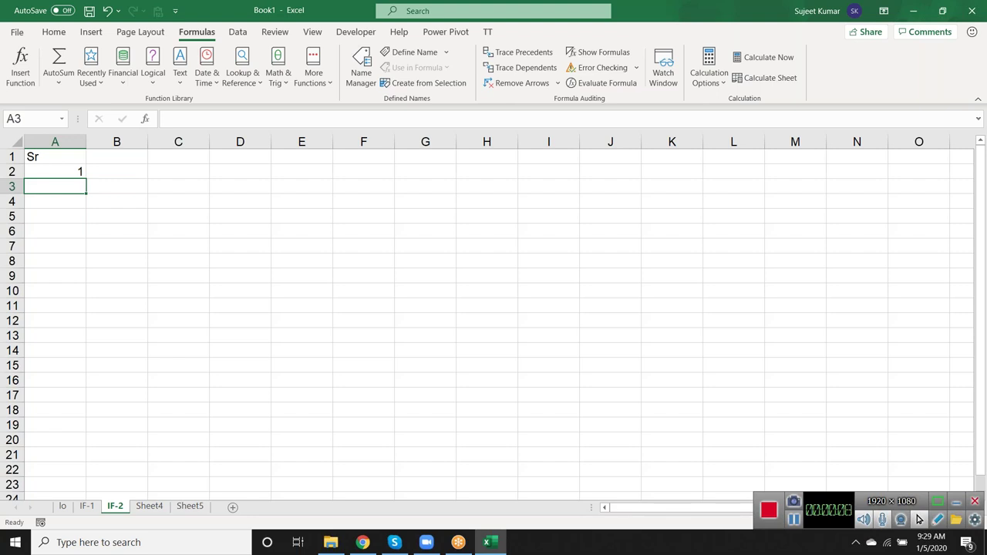
Step: Test an =A2+1 formula filled down to row 17, then delete the filled numbers
type("=")
key("Up")
type("+1")
left_click(92, 230)
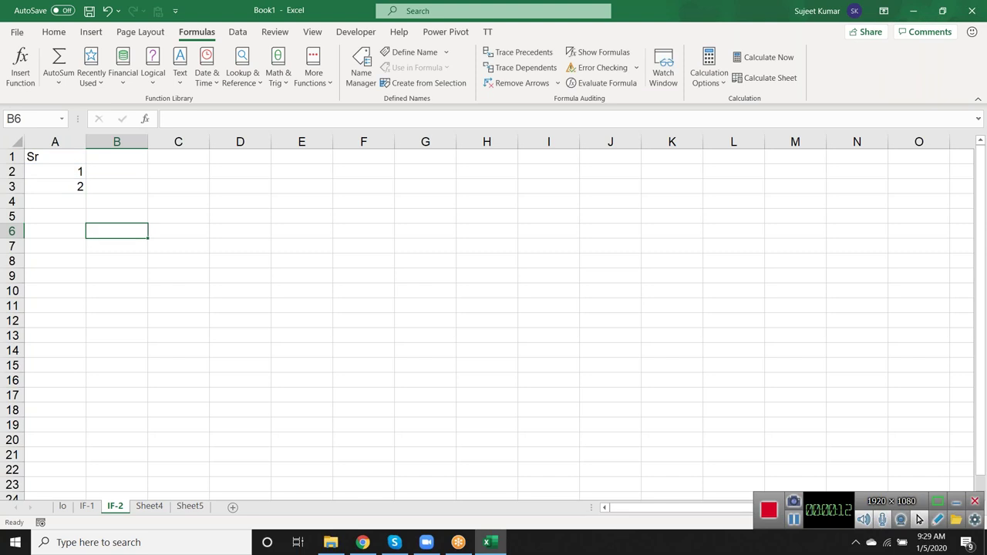
left_click(77, 185)
left_click_drag(86, 193, 86, 402)
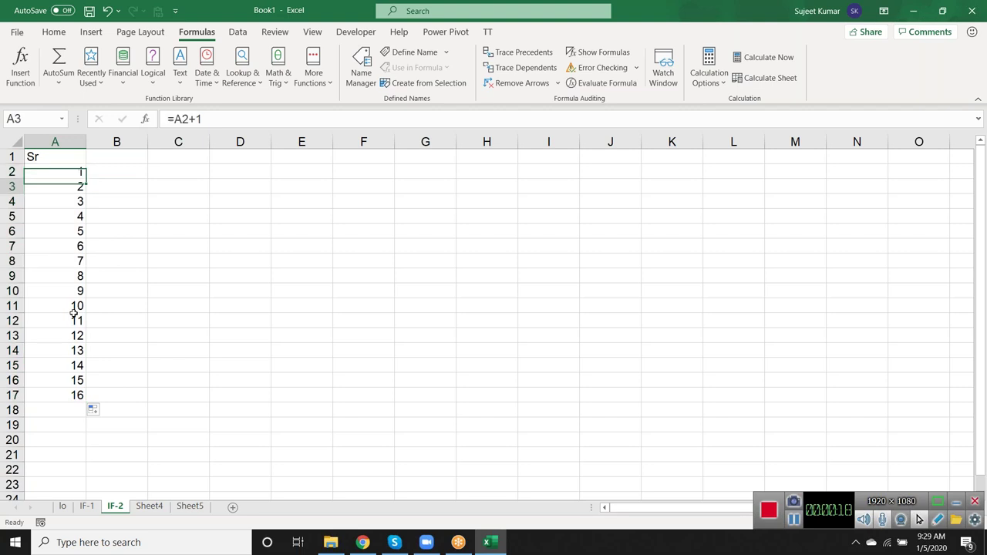
key("Delete")
key("Up")
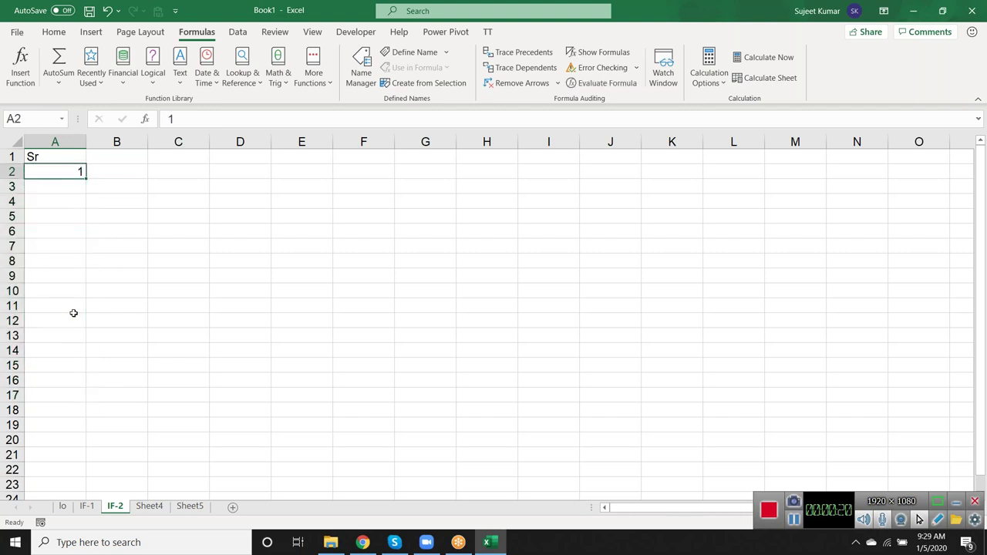
Step: Enter the limit 10 in cell C1
key("Right")
key("Right")
key("Right")
key("Right")
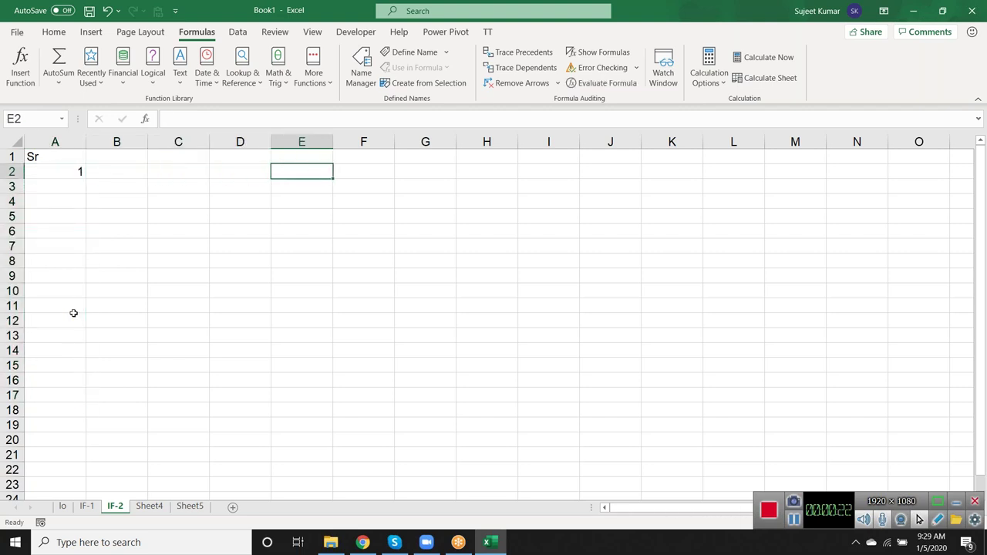
key("Up")
key("Left")
key("Left")
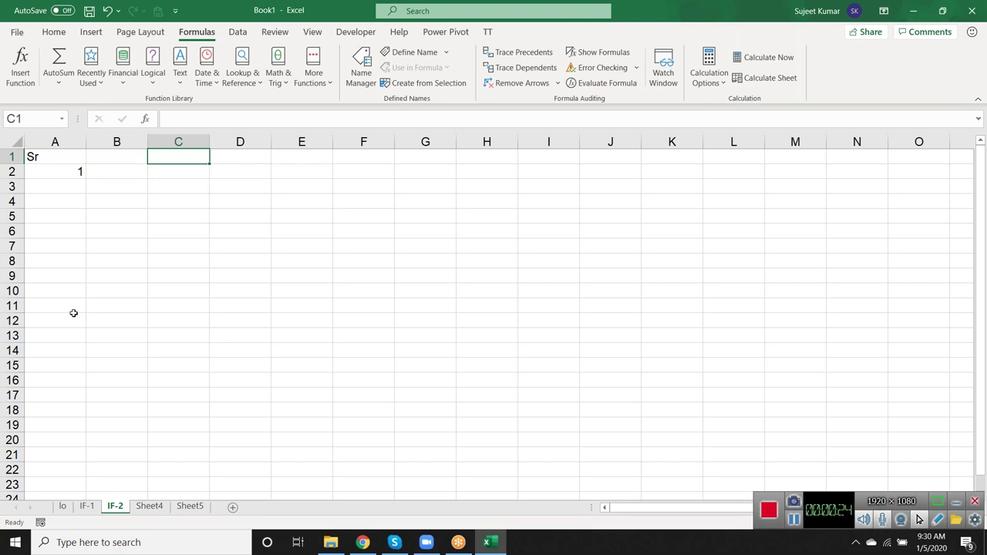
type("10")
key("Return")
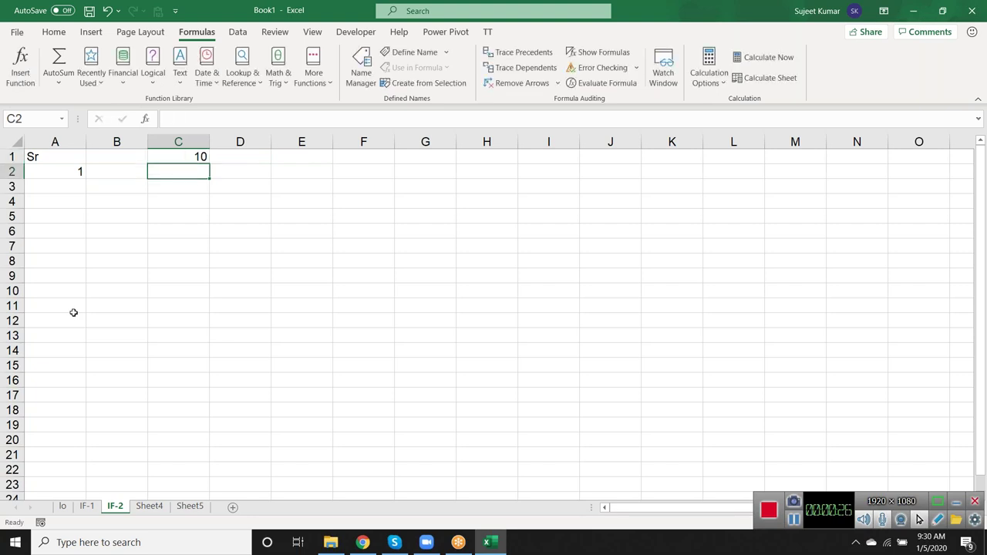
key("Left")
key("Left")
key("Down")
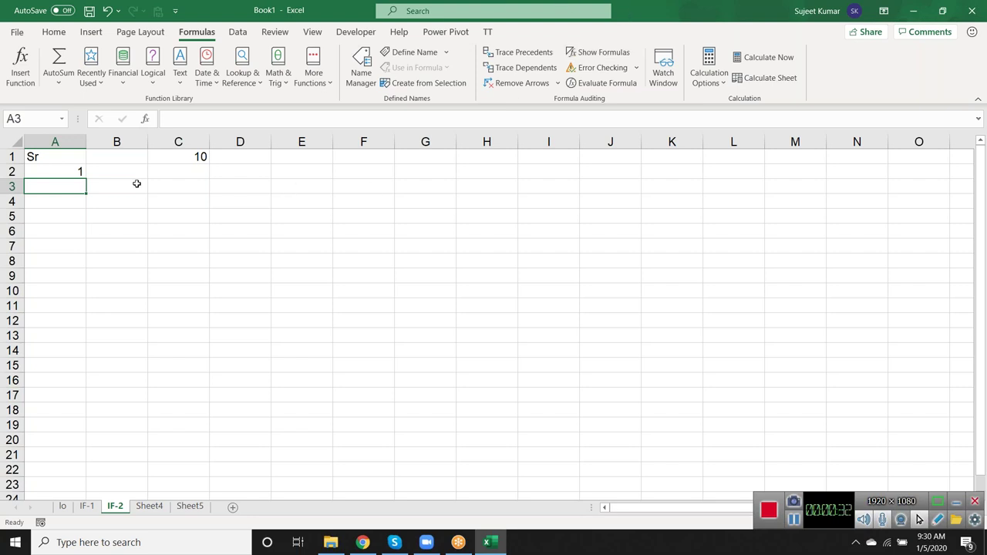
left_click(141, 158)
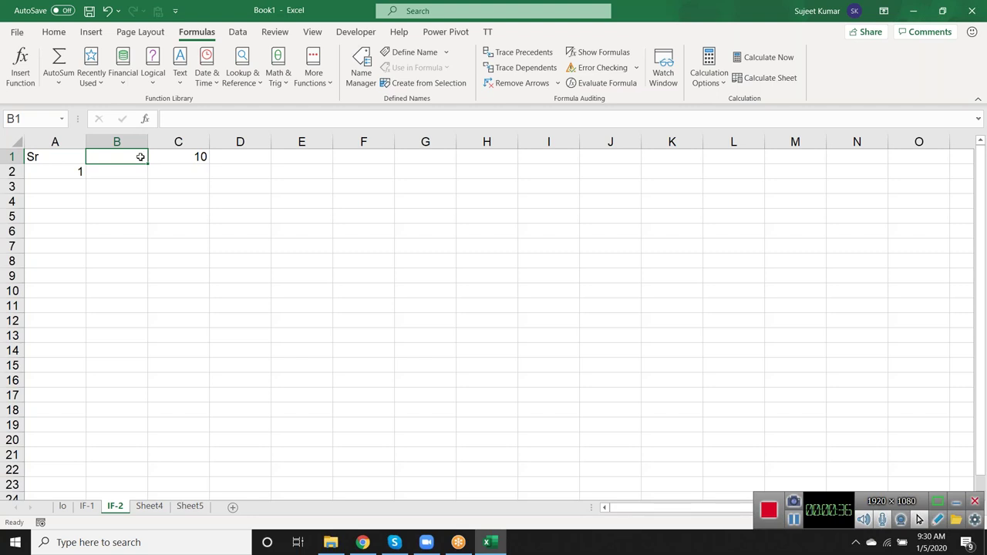
left_click(172, 160)
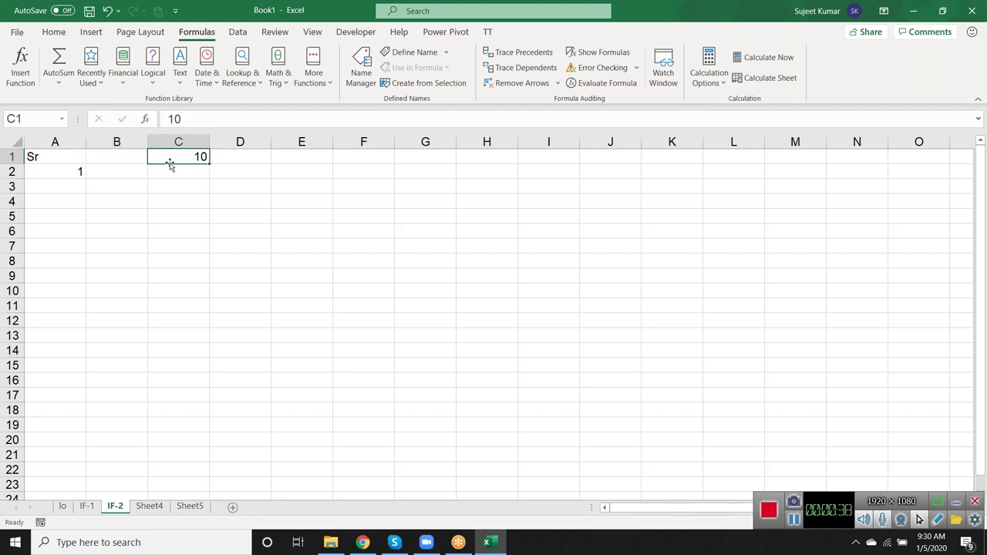
left_click(80, 182)
left_click(187, 160)
Step: Enter =IF(A2+1>C1,"",A2+1) in A3 so it shows 2
left_click(76, 186)
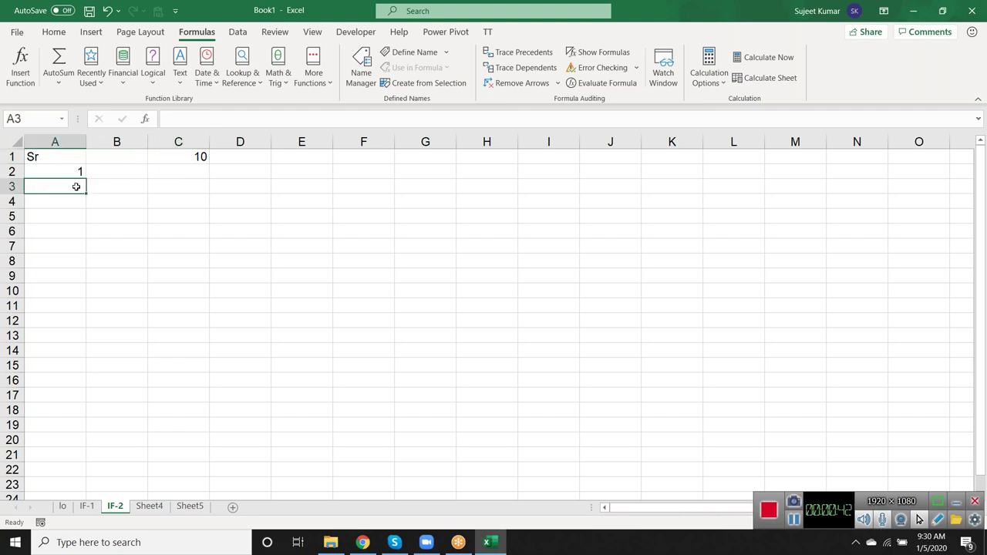
type("=IF(")
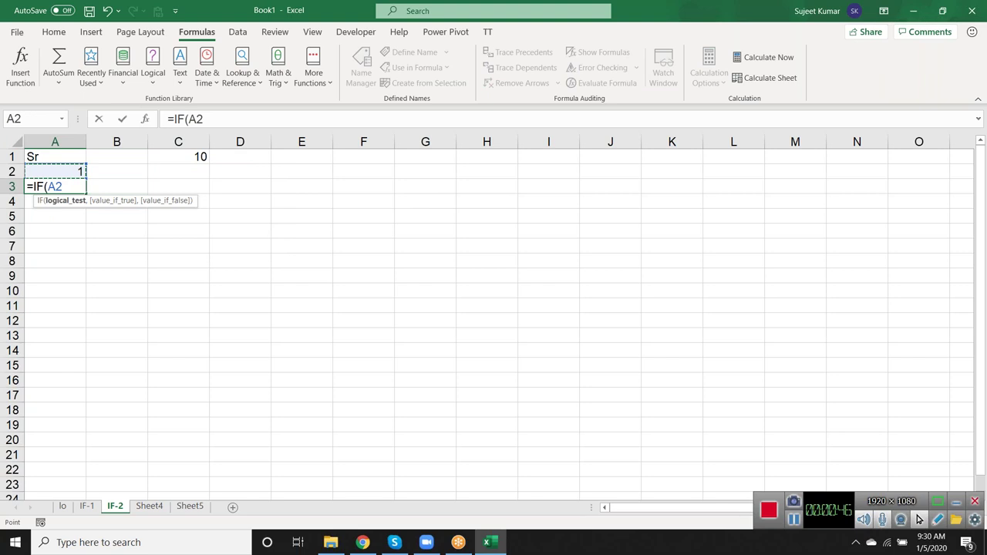
type("+1")
type(",\"\"")
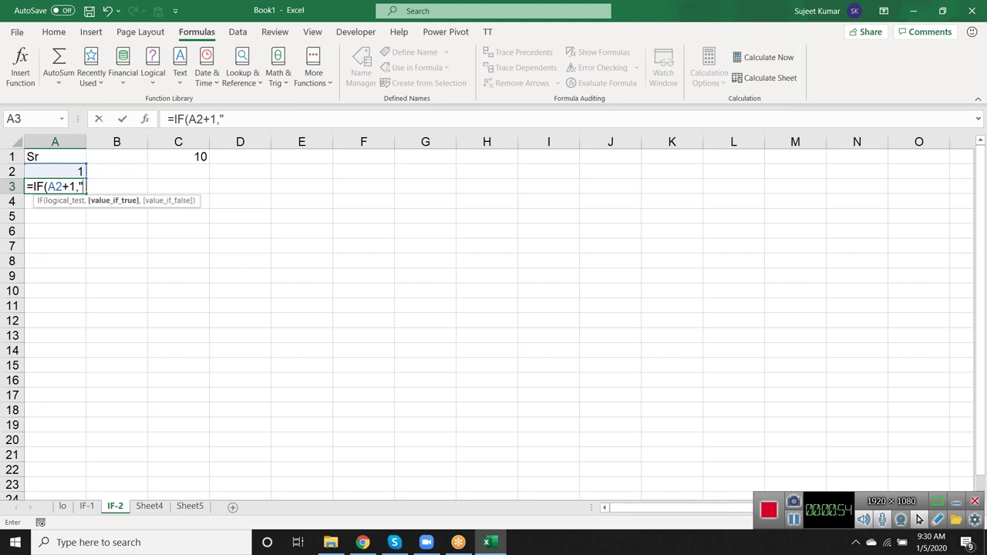
key("BackSpace")
key("BackSpace")
key("BackSpace")
type(">")
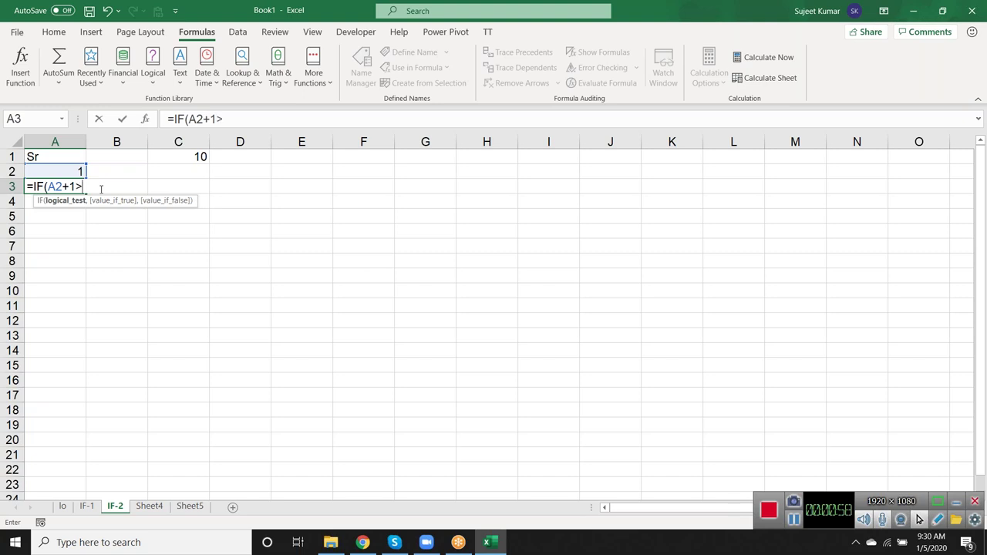
left_click(182, 154)
type(",")
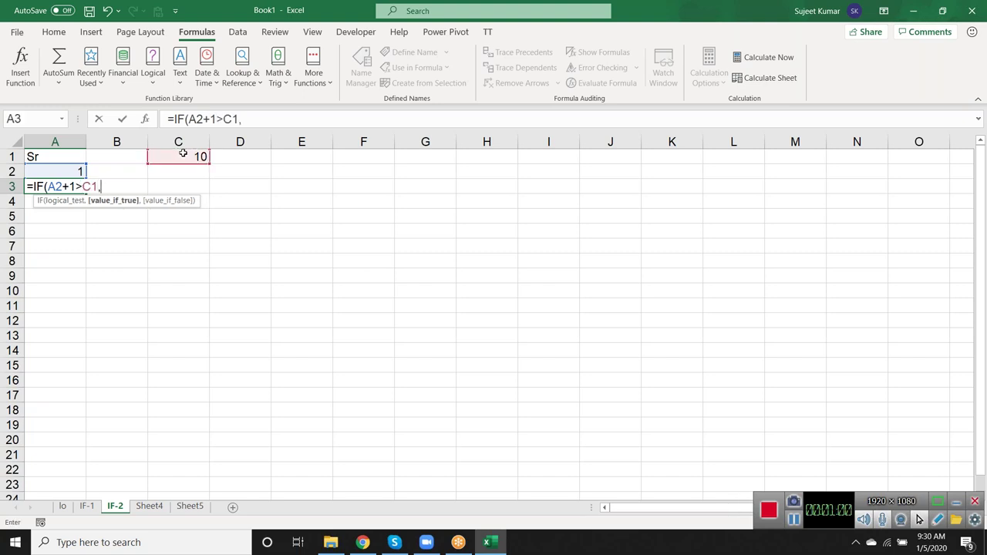
type("\"")
type(",")
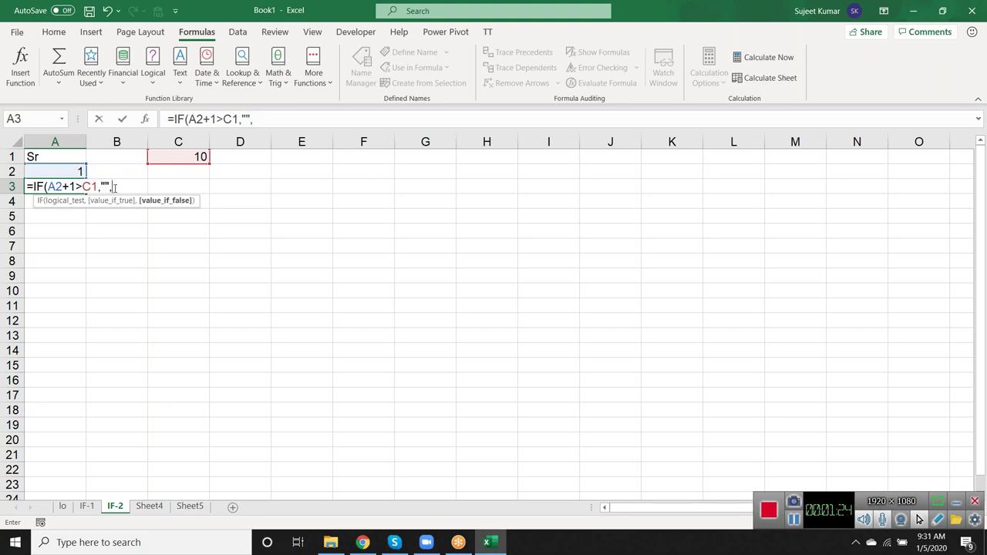
left_click(74, 170)
type("+1")
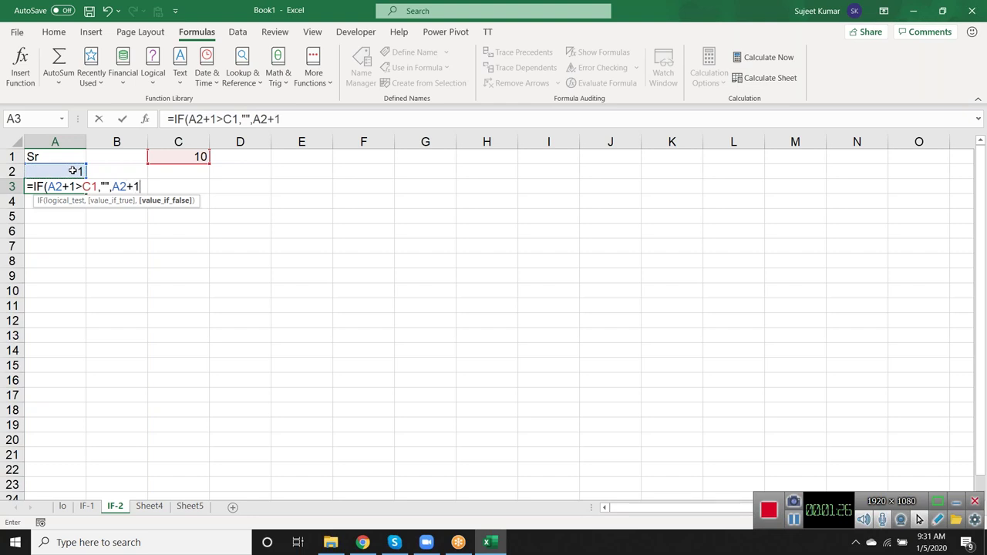
type(")")
key("Return")
left_click(74, 187)
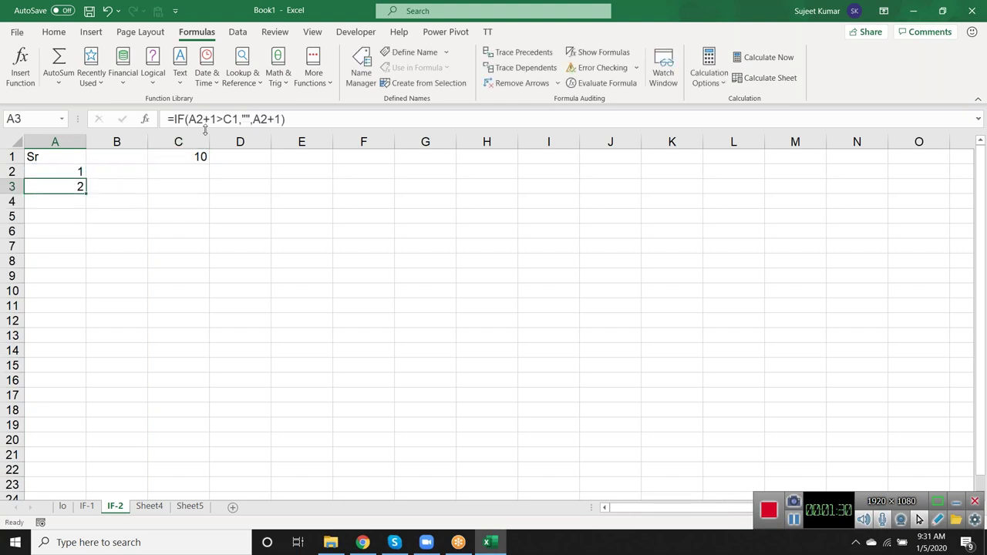
Step: Lock A3's limit reference to $C$1 and fill the IF formula down to A17
left_click(226, 118)
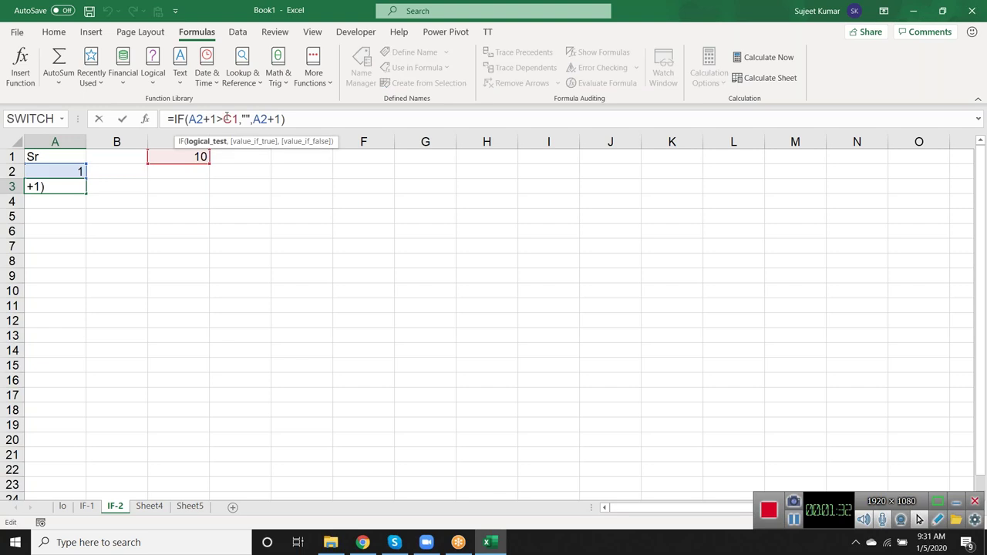
key("F4")
key("Return")
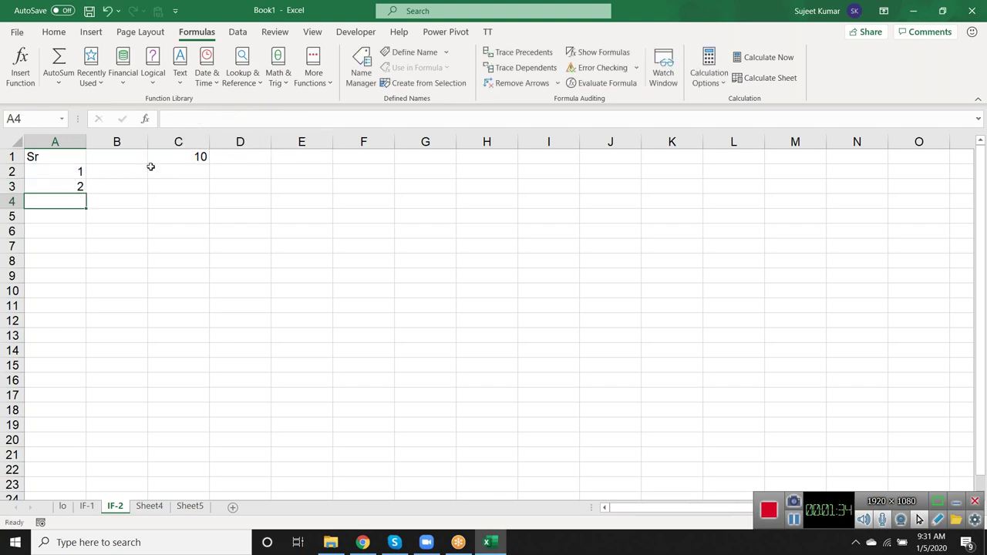
left_click(71, 190)
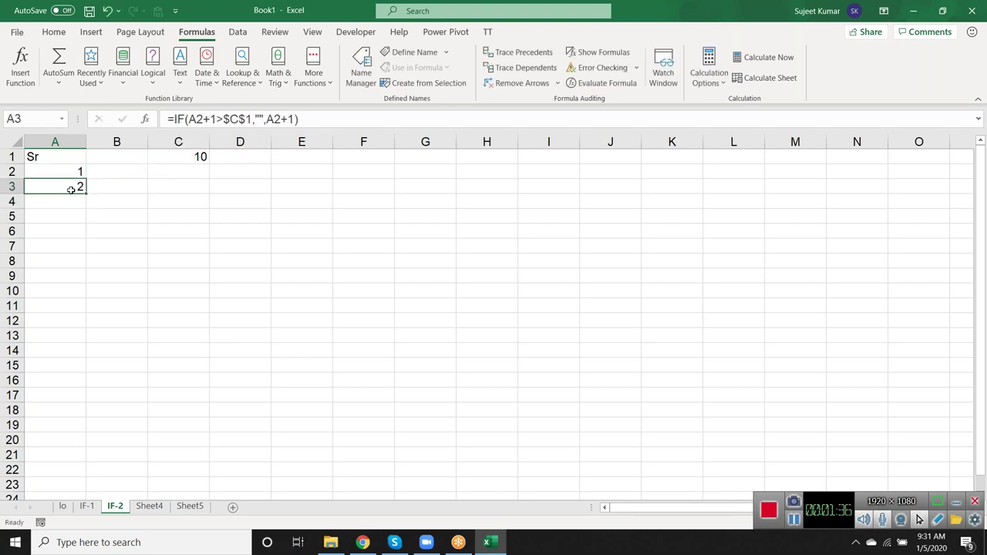
left_click_drag(70, 190, 49, 394)
key("ctrl+d")
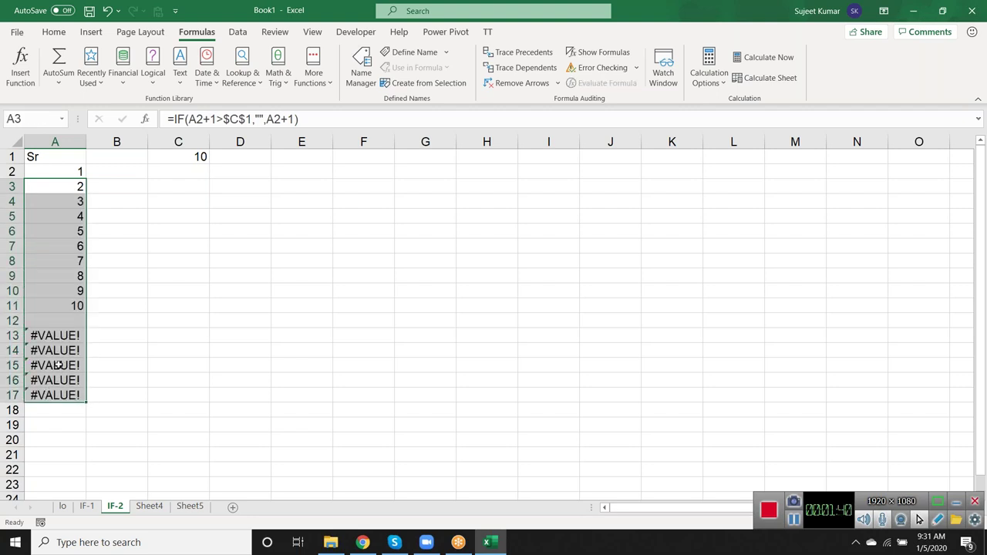
left_click(171, 276)
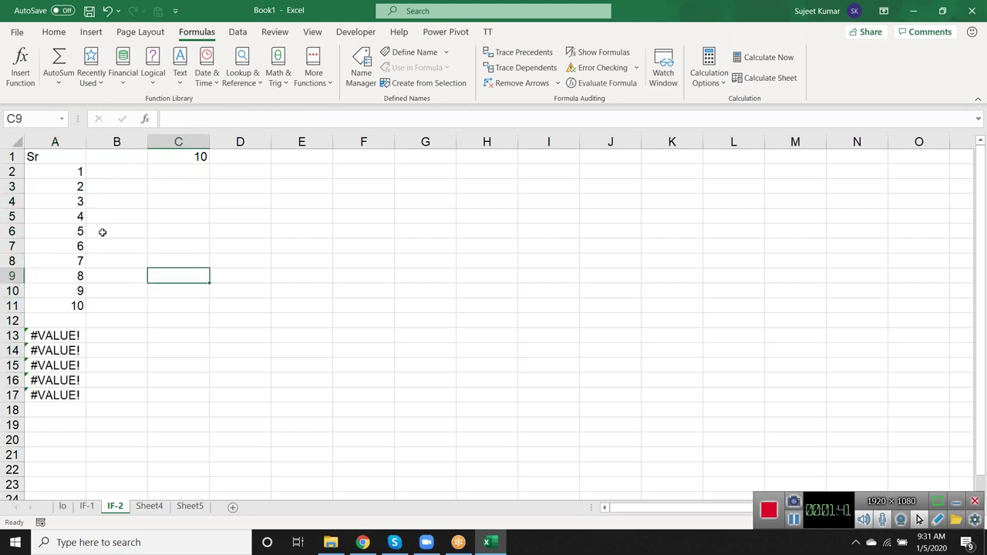
Step: Test the limit in C1 with 12 and 5, then set it back to 10
left_click(189, 154)
type("12")
key("Return")
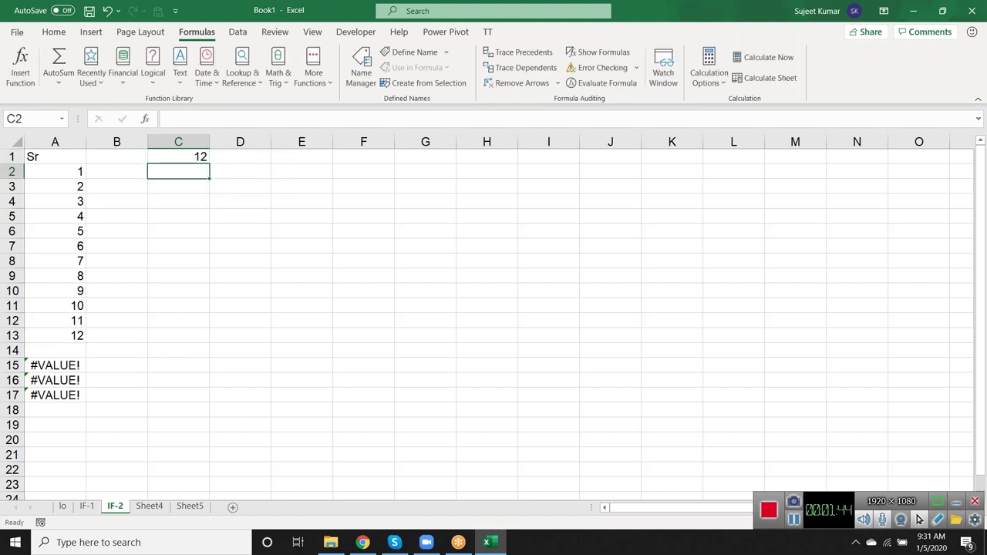
left_click(178, 157)
type("5")
key("Return")
left_click(178, 157)
type("10")
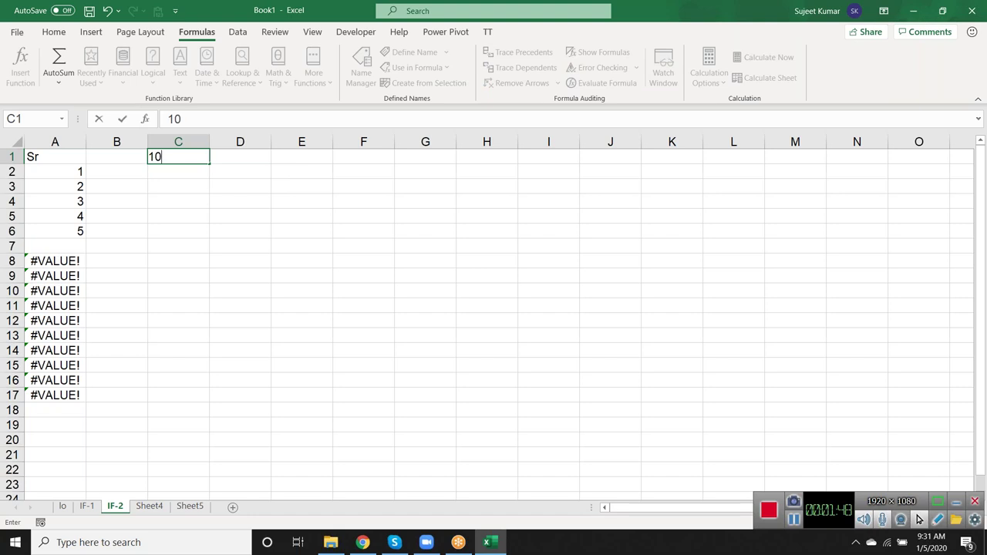
key("Return")
Step: Extend the numbering formula to A46 and inspect the #VALUE! errors in A13:A18
left_click(65, 396)
left_click_drag(86, 402, 62, 550)
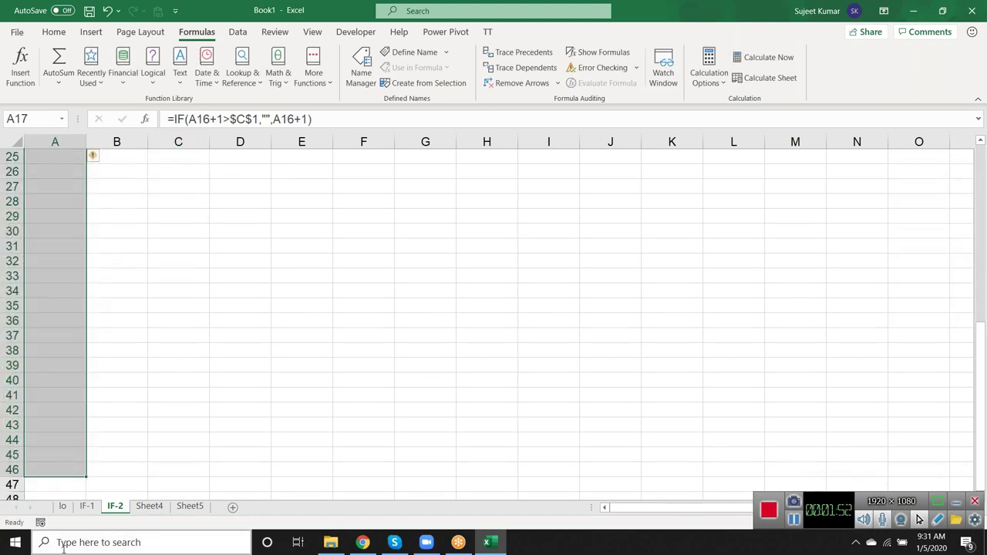
left_click_drag(65, 544, 65, 544)
left_click(50, 469)
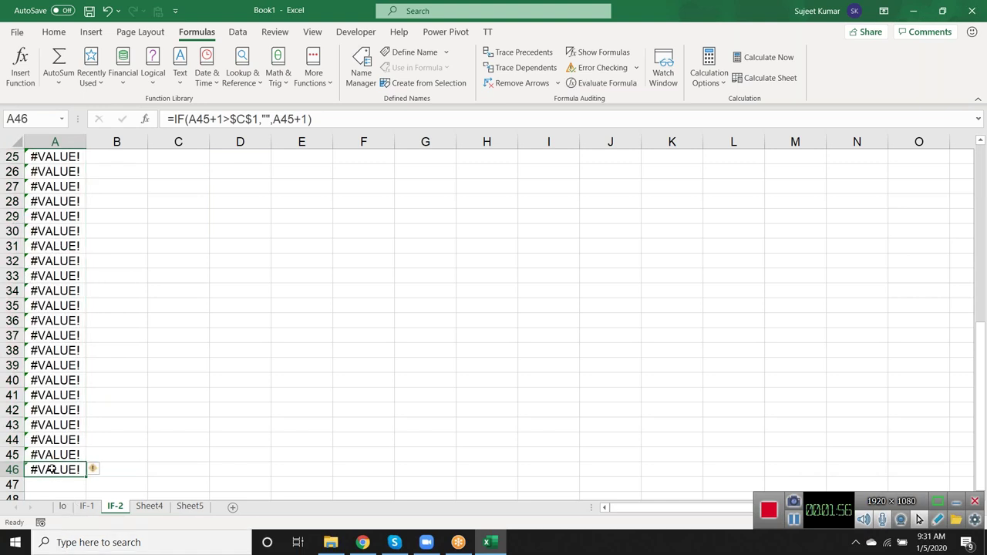
scroll(51, 470, "up", 8)
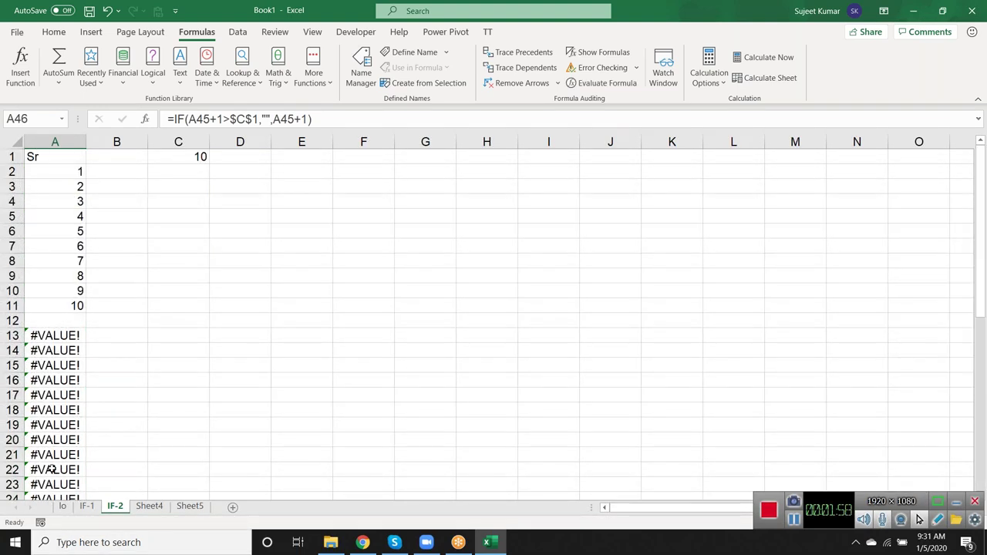
left_click(73, 336)
left_click_drag(72, 336, 56, 409)
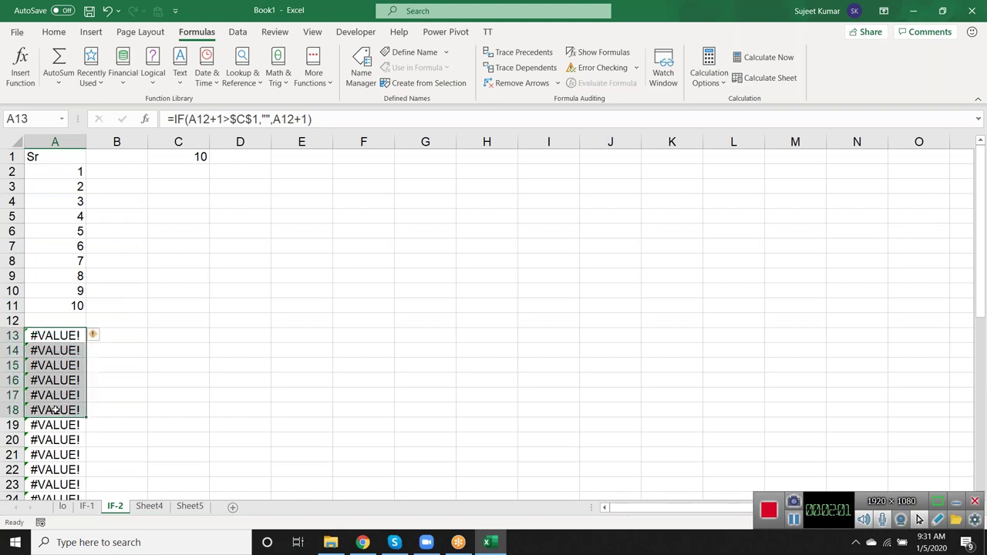
left_click(71, 185)
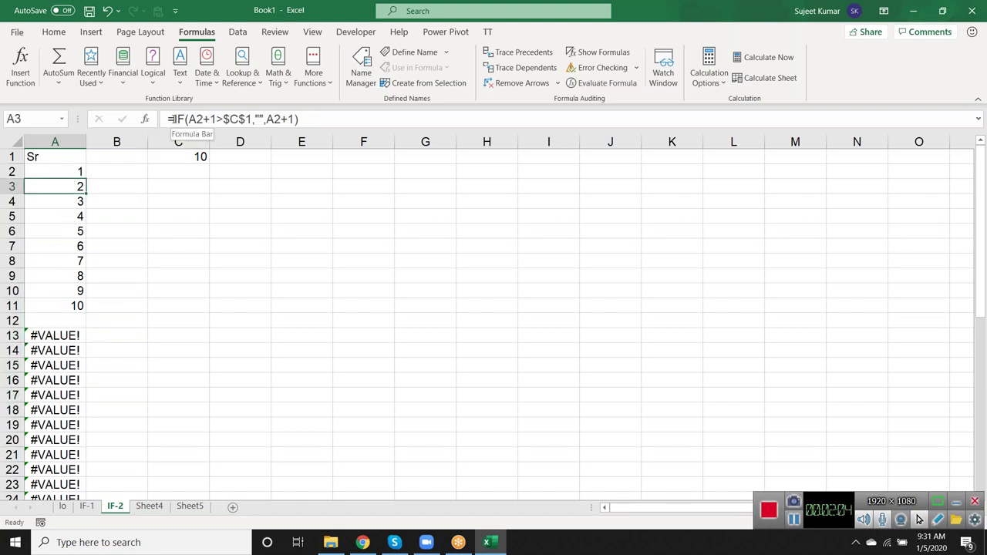
Step: Wrap A3 as =IFERROR(IF(A2+1>$C$1,"",A2+1),"") and fill it down column A
left_click(174, 119)
type("if")
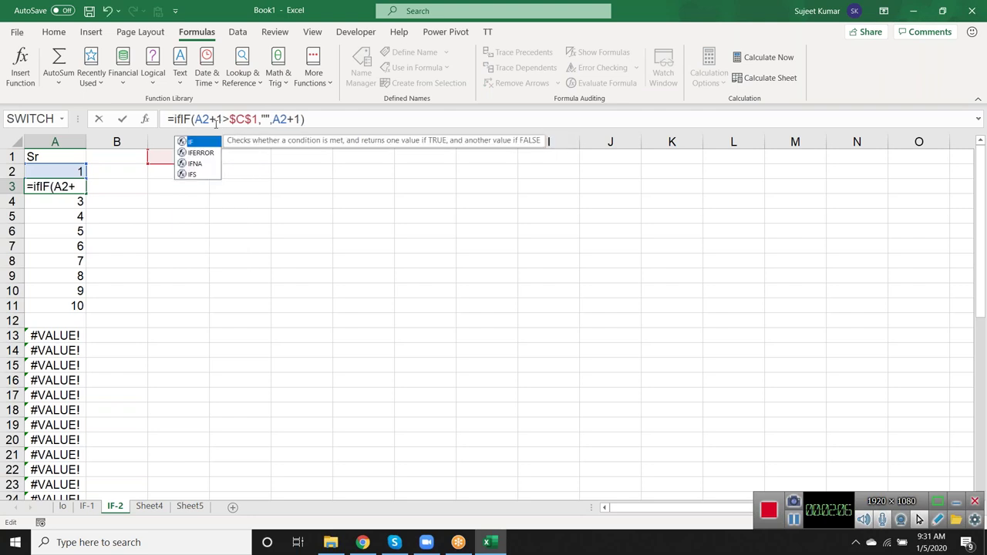
key("Down")
key("Tab")
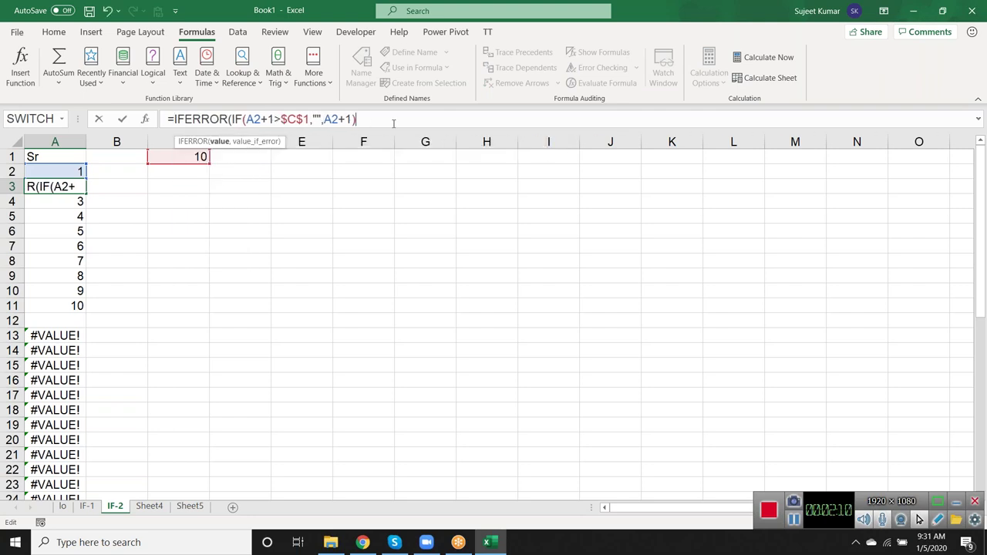
type(",\"\")")
key("Return")
key("Up")
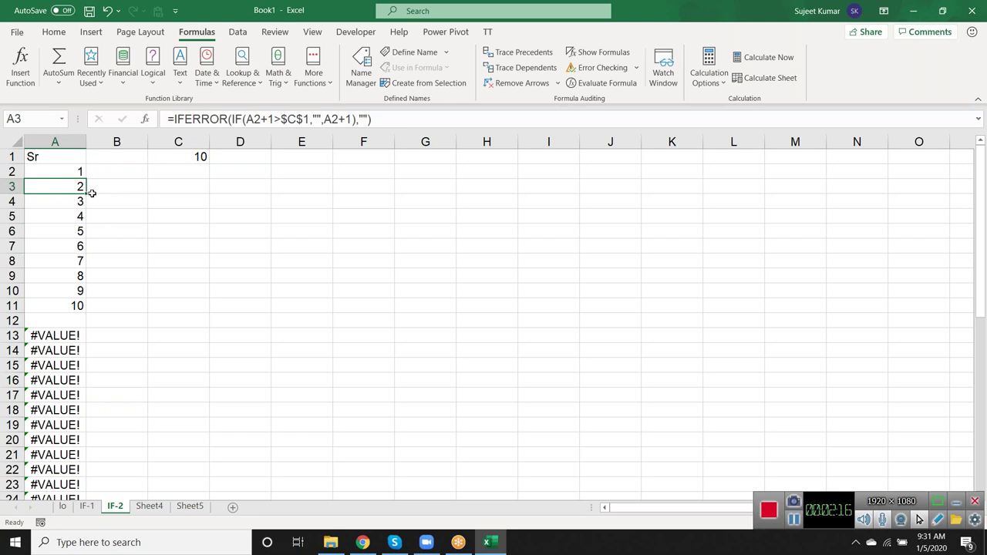
double_click(87, 193)
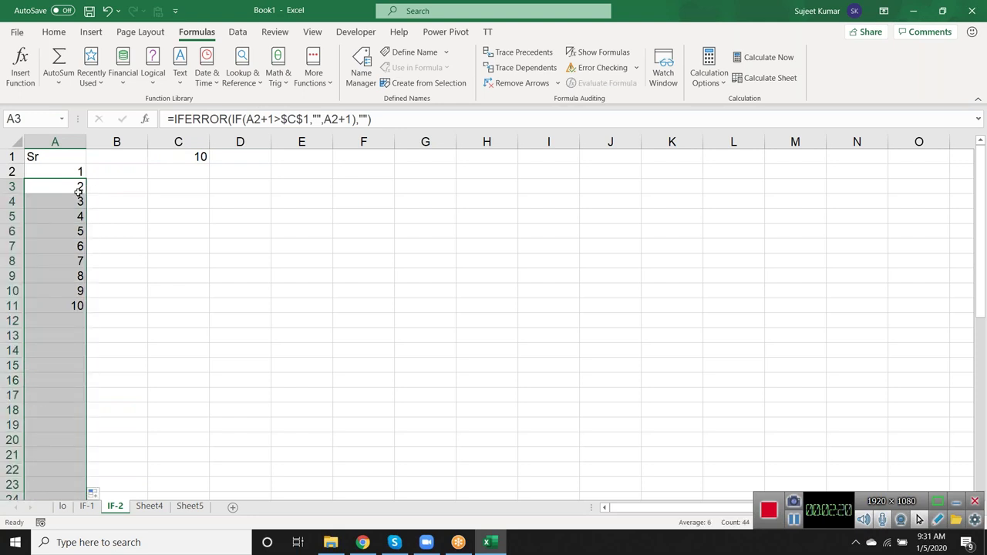
Step: Review the inner IF and empty-text fallback of the IFERROR formula, then check A11
left_click(78, 194)
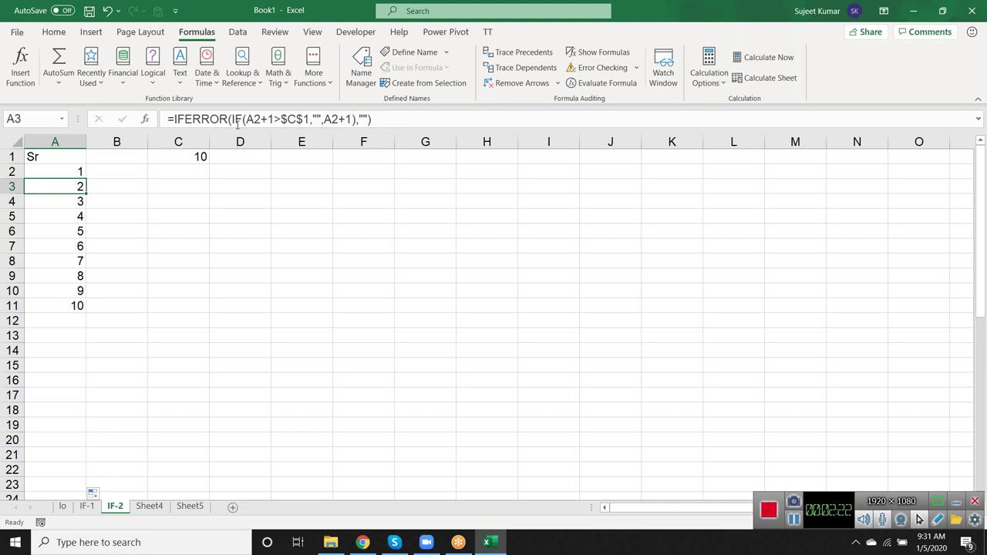
left_click_drag(234, 120, 360, 122)
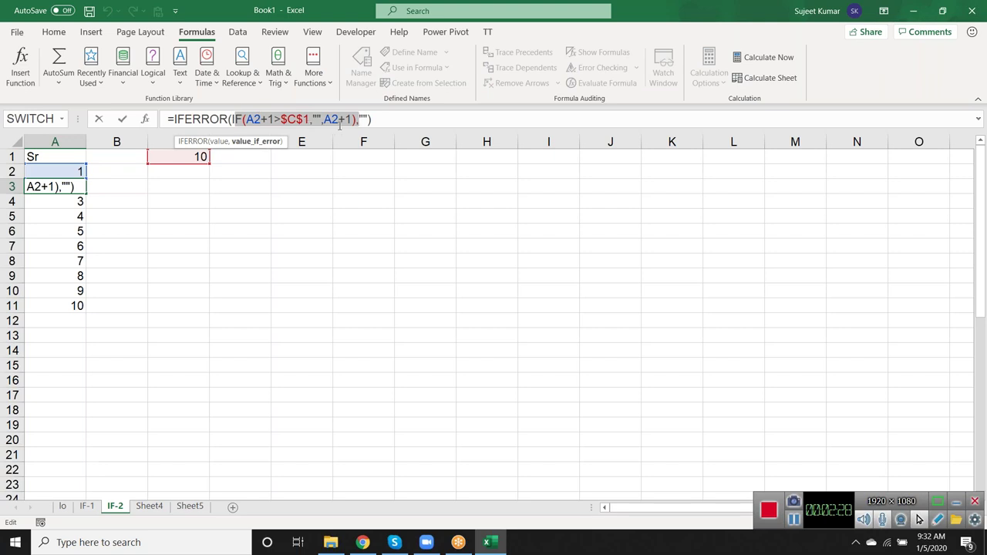
double_click(363, 120)
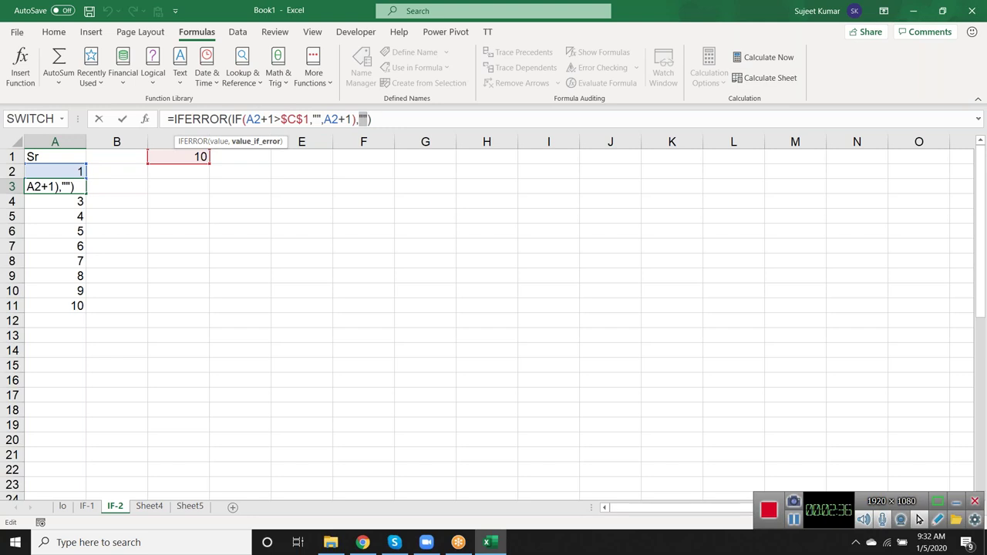
key("Return")
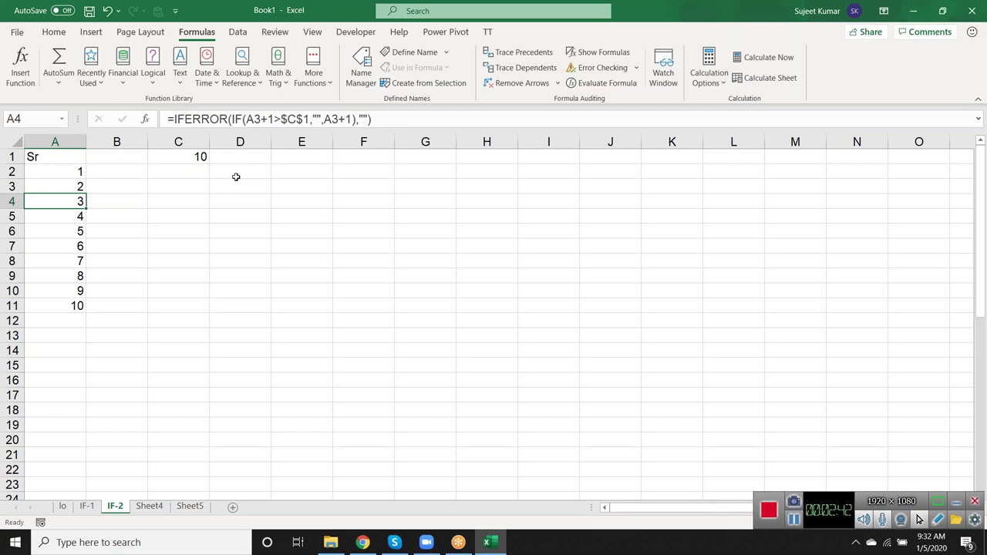
left_click(84, 308)
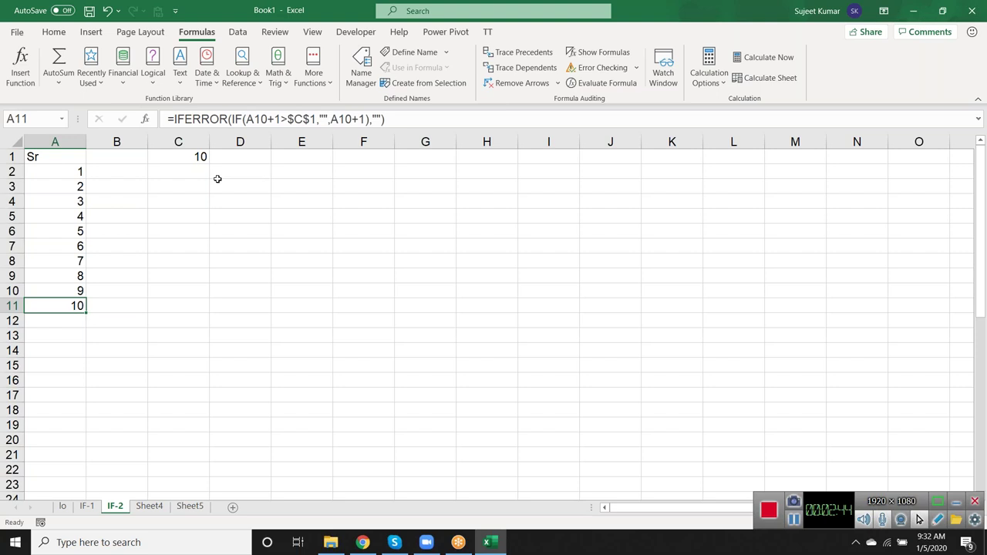
Step: Raise the end value in C1 to 15, then to 20
left_click(197, 156)
type("15")
key("ctrl+Return")
type("20")
key("Return")
key("Up")
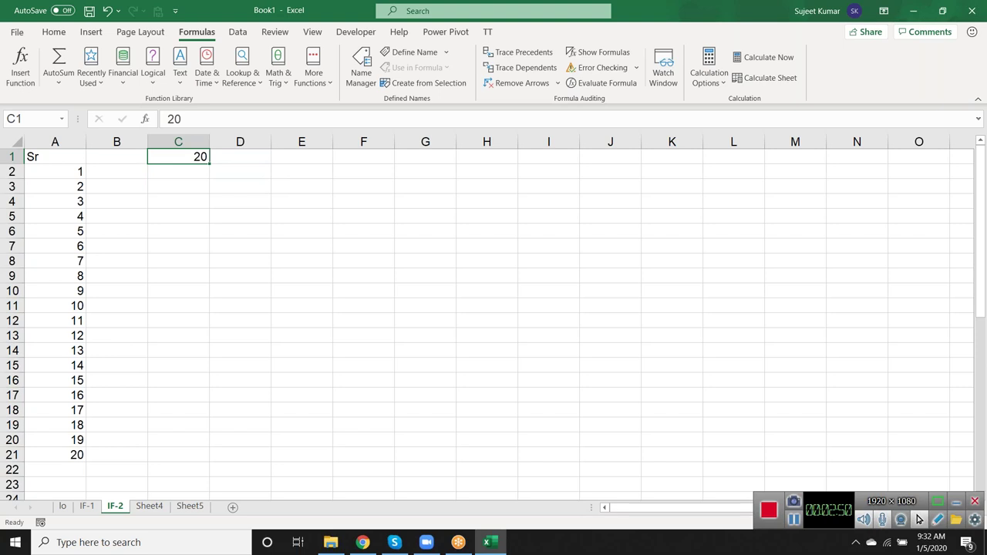
Step: Enter 5 as the start value in B1 and review the formulas in A2 and A3
key("Down")
key("Left")
key("Left")
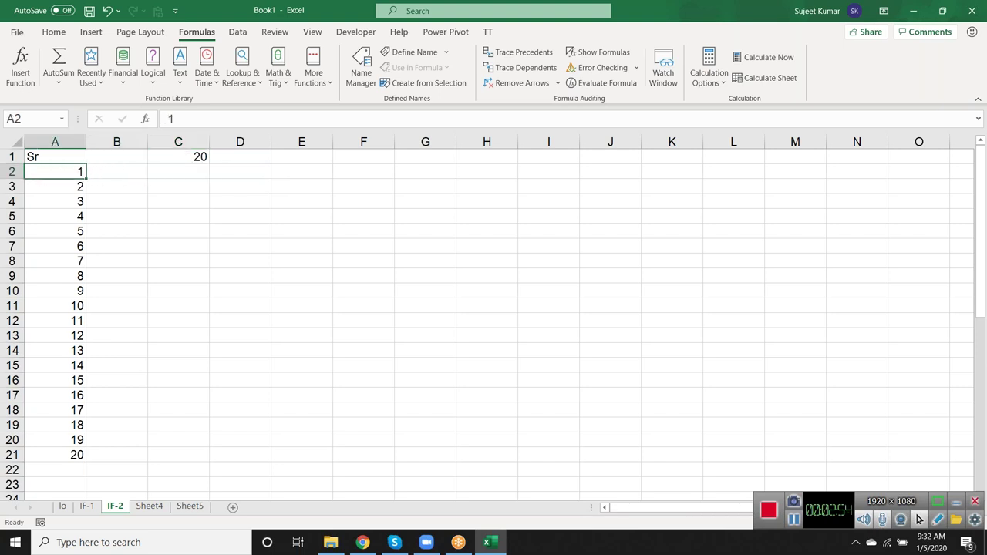
key("Right")
key("Up")
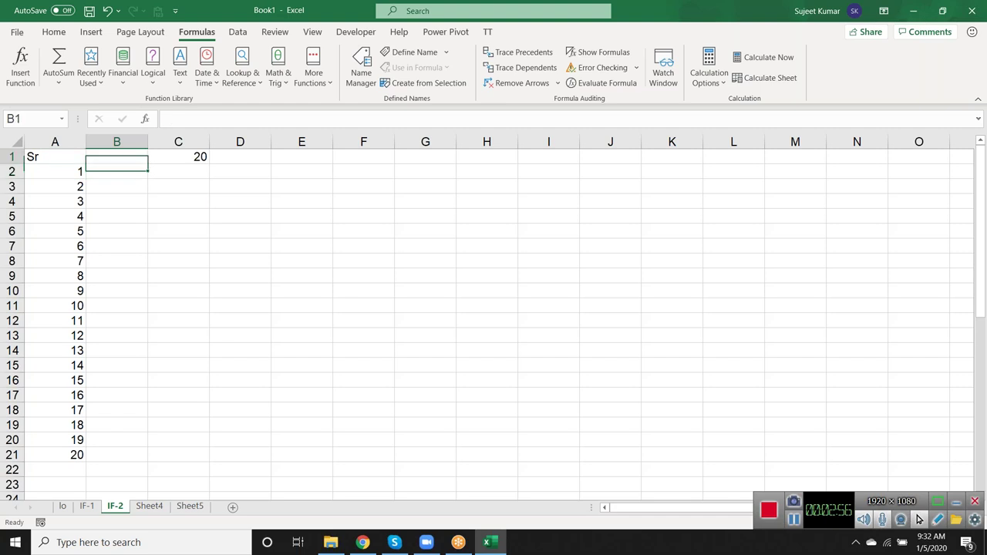
type("5")
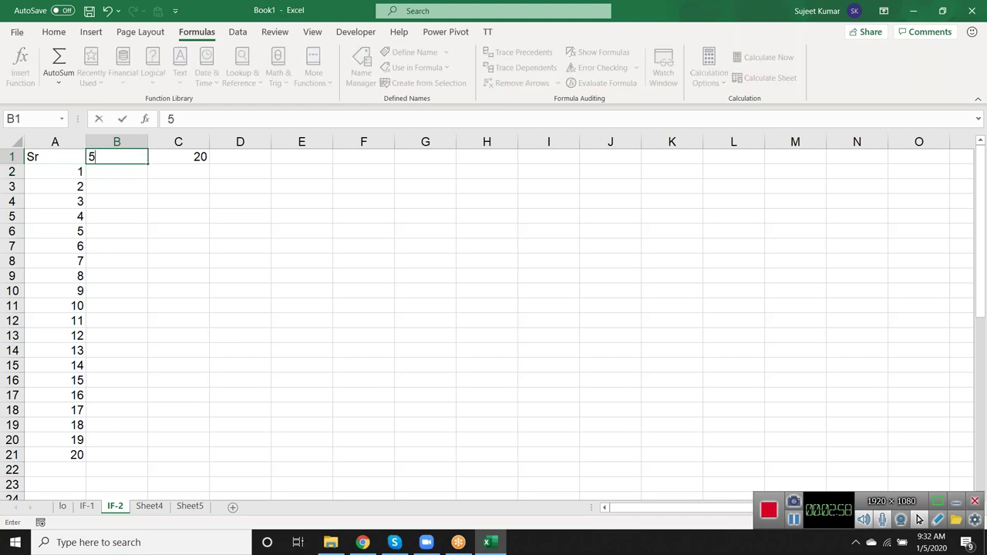
key("Return")
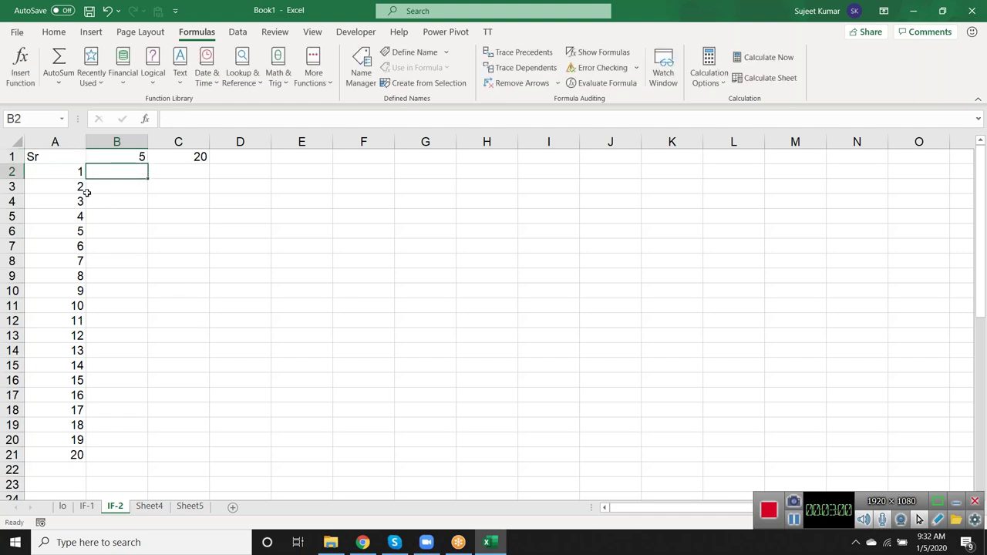
left_click(81, 172)
key("Down")
key("Up")
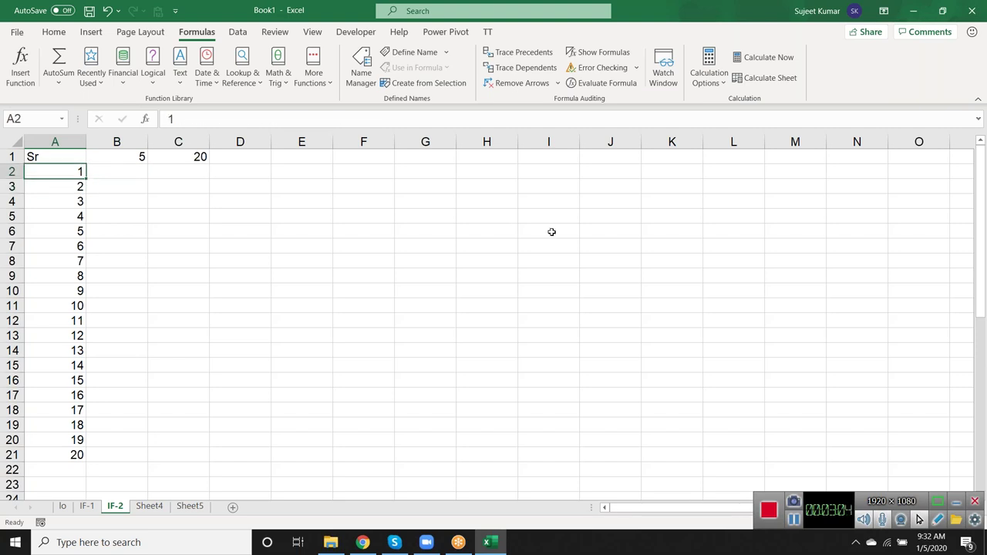
Step: Set A2 to =B1 and enter 10 as the start value in B1
type("=")
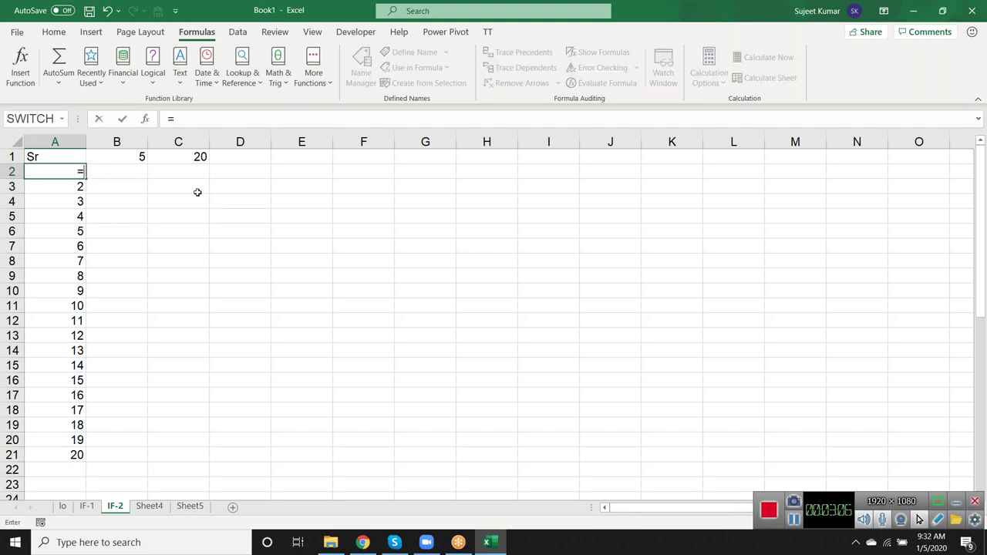
left_click(138, 155)
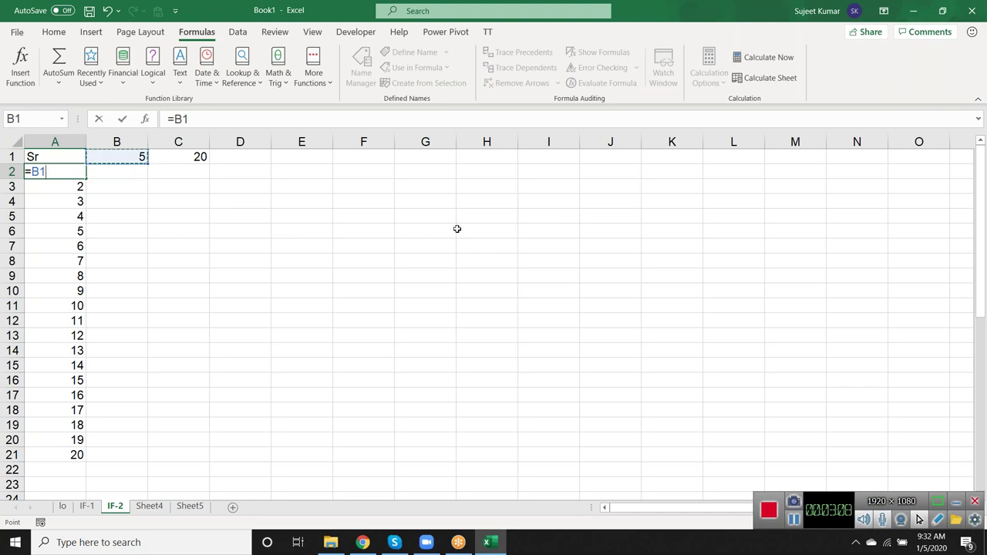
key("Return")
key("Up")
key("Up")
key("Right")
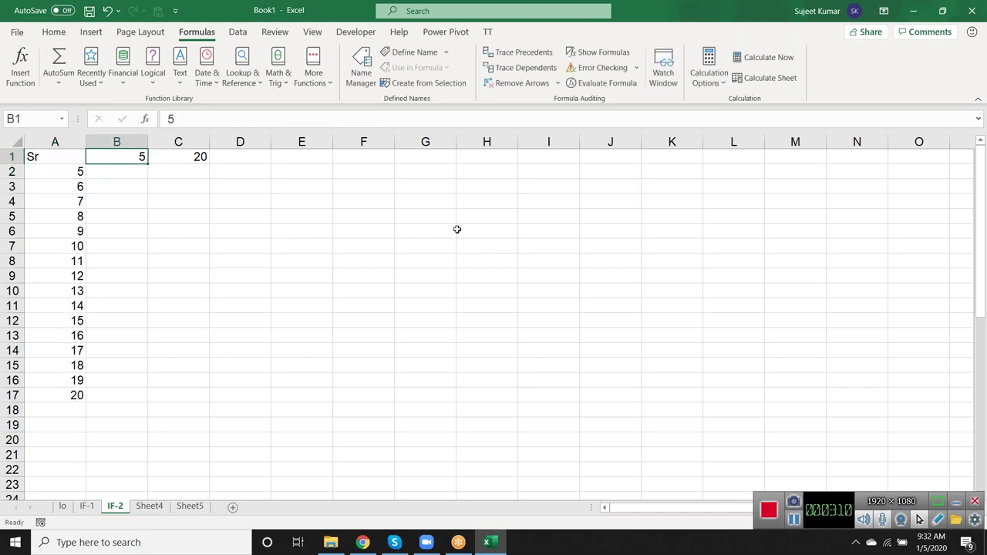
type("10")
key("Tab")
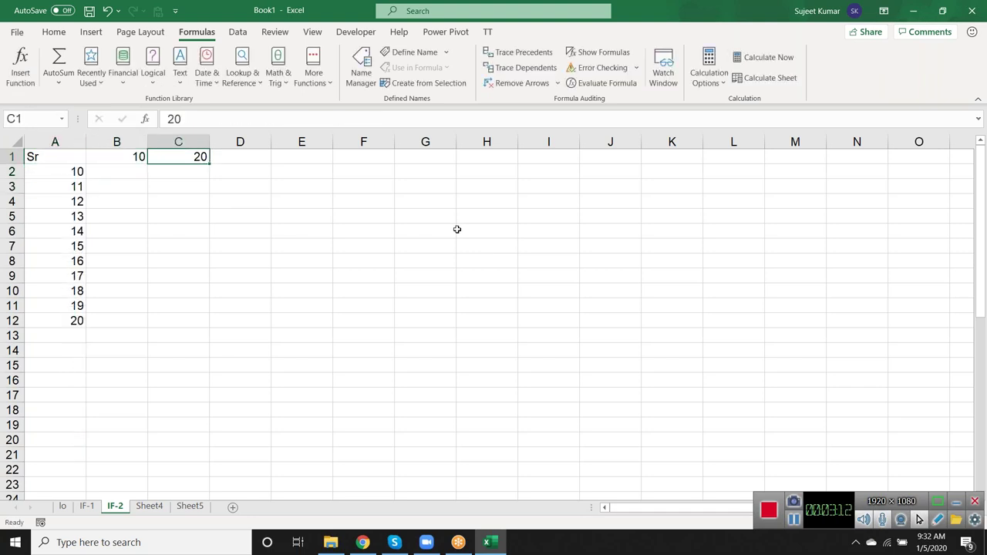
Step: Change the end value in C1 from 20 to 25 and review the 10–25 list
key("F2")
key("BackSpace")
type("5")
key("Return")
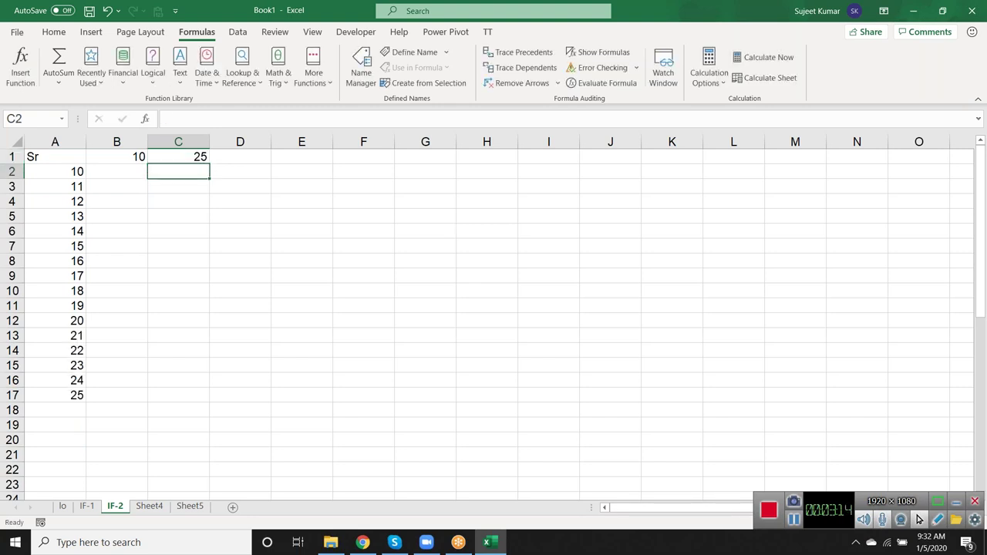
key("Up")
key("Left")
key("Down")
key("Left")
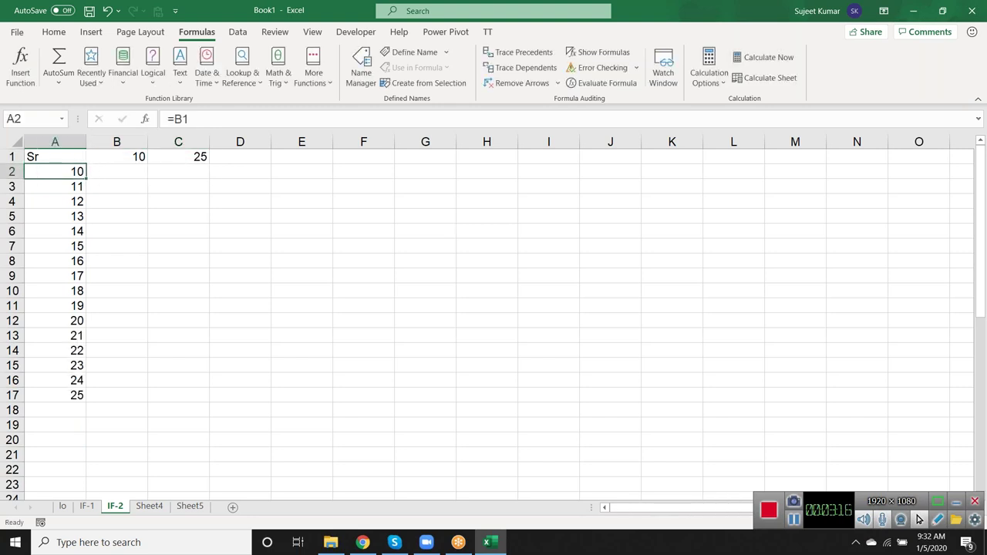
key("shift+Page_Down")
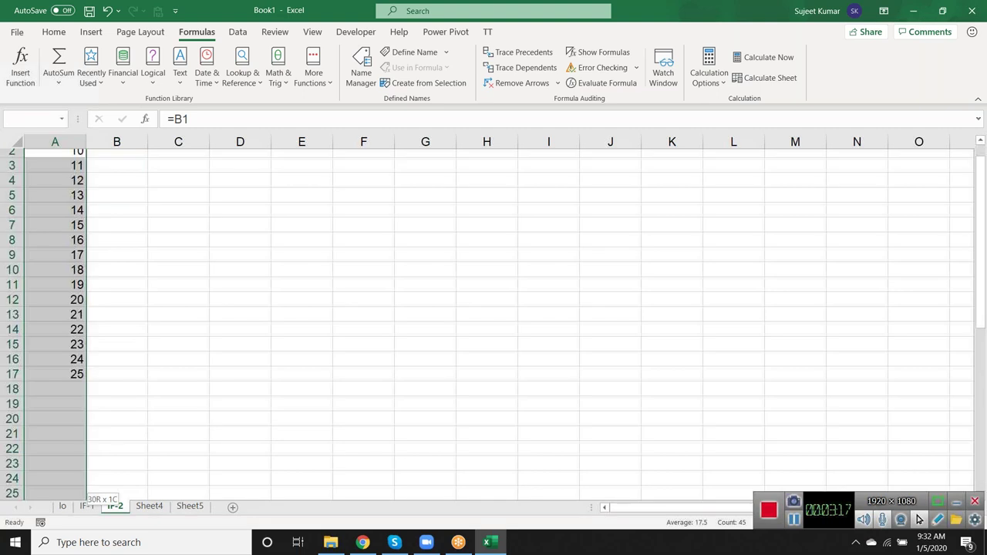
key("shift+Page_Down")
key("ctrl+Home")
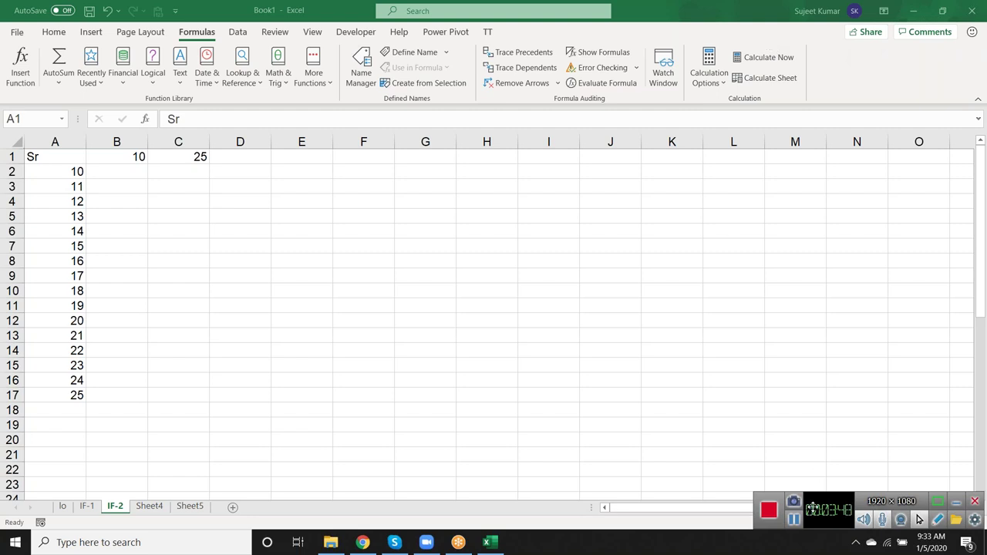
left_click(768, 509)
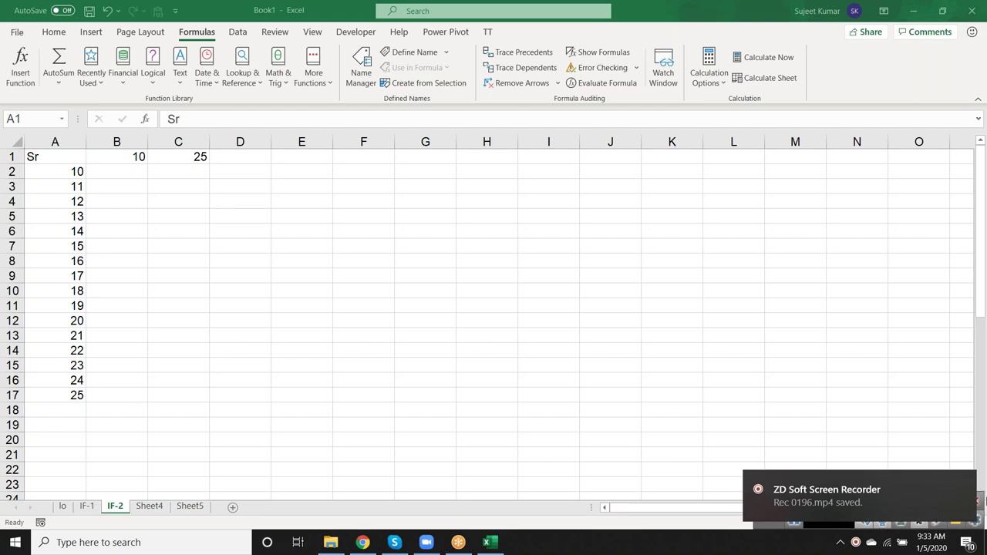
left_click(964, 484)
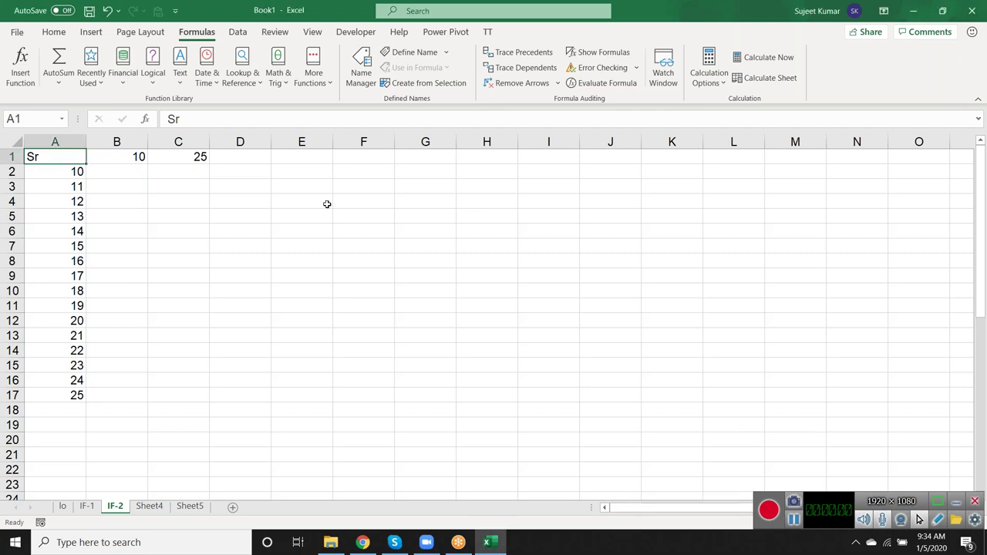
left_click(352, 171)
Step: Put the heading Date in F1, replacing the initial Sr
left_click(352, 159)
type("S")
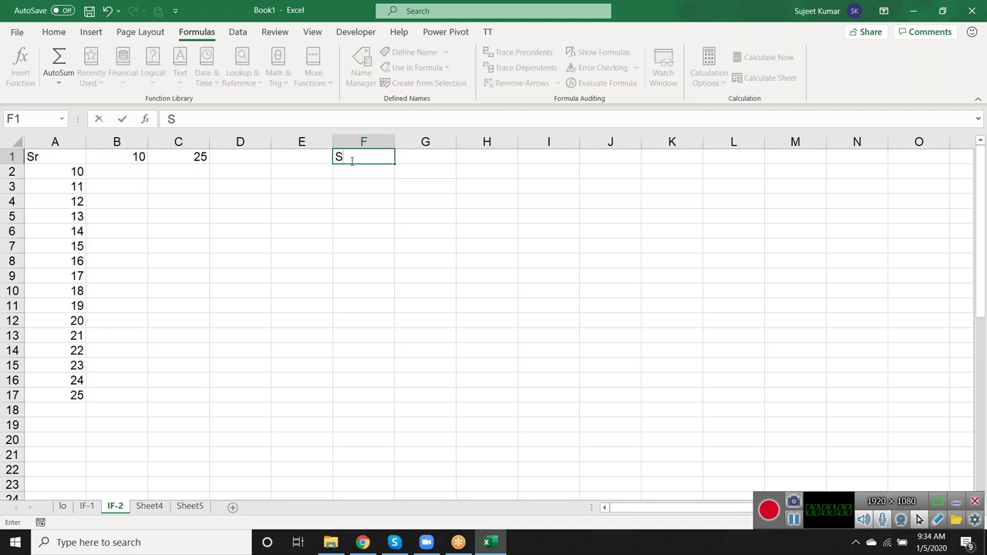
type("r")
key("Return")
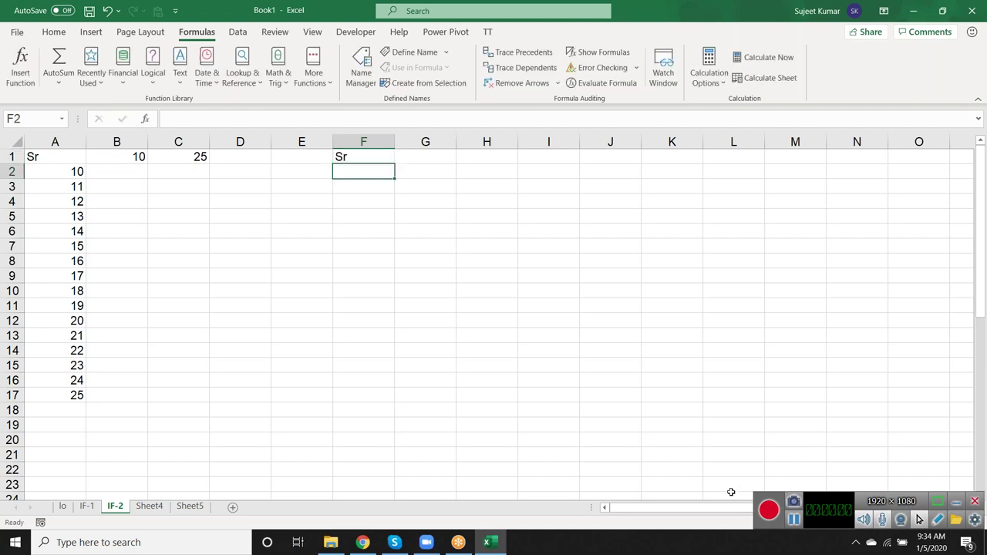
left_click(769, 511)
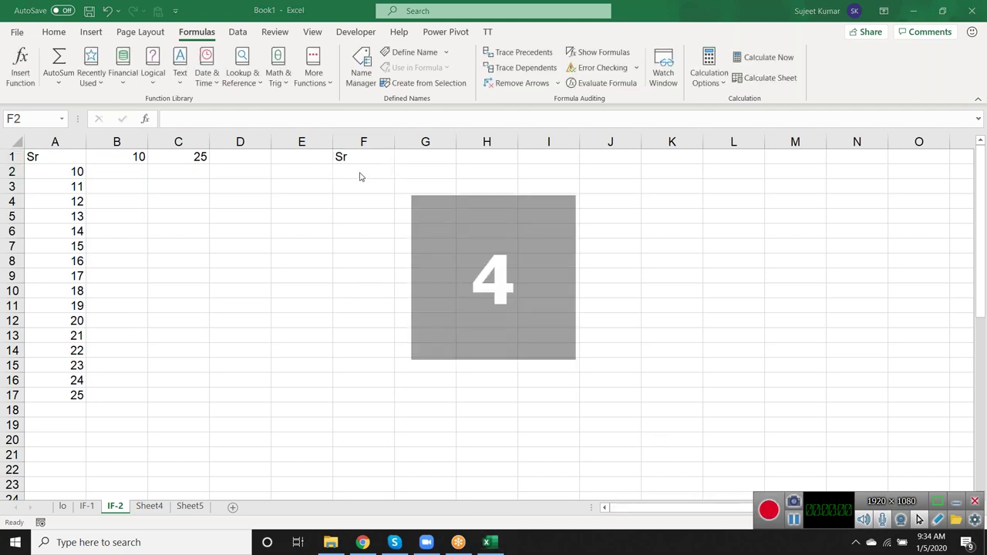
key("Up")
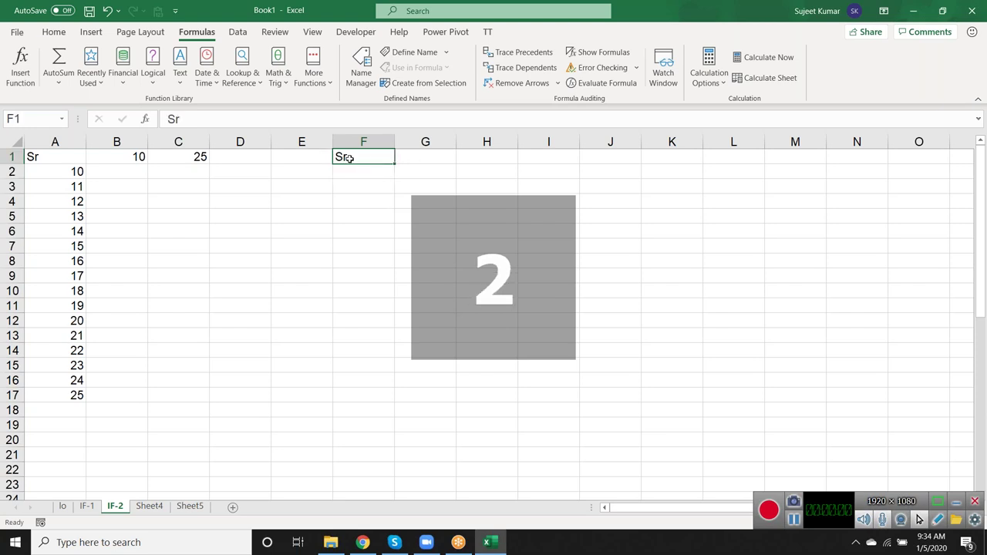
type("DAte")
key("Tab")
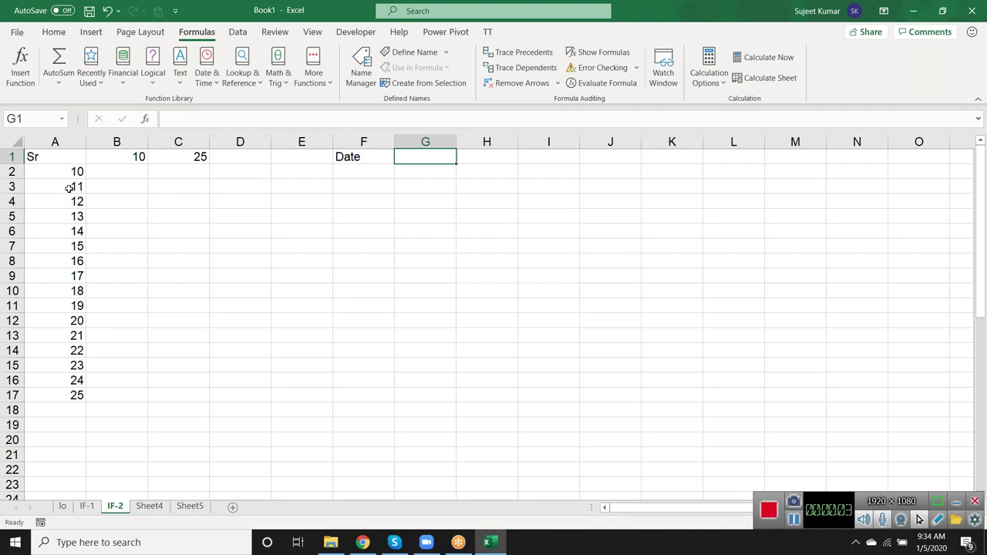
left_click_drag(66, 172, 89, 323)
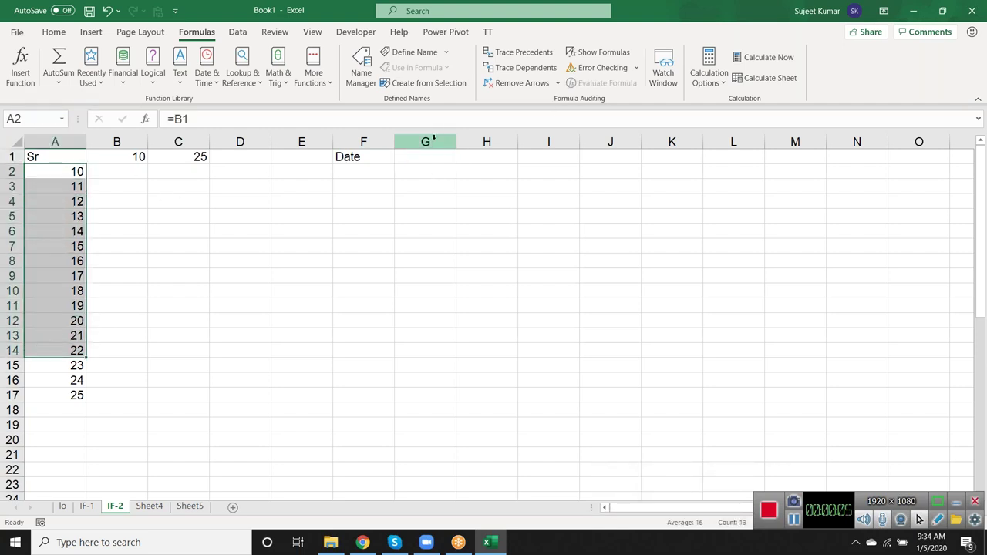
left_click(390, 158)
Step: Add the headings Start in G1 and End in I1
left_click(435, 159)
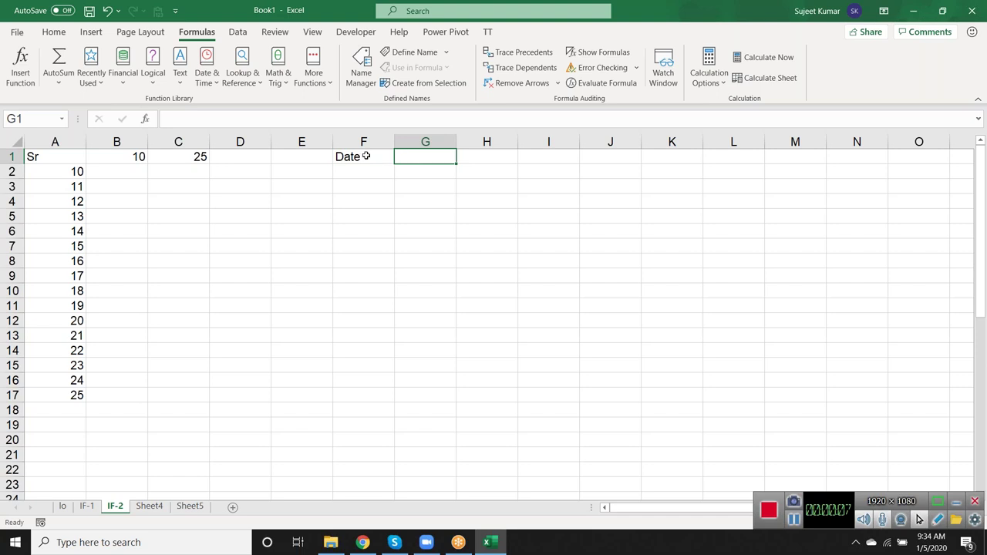
left_click(364, 166)
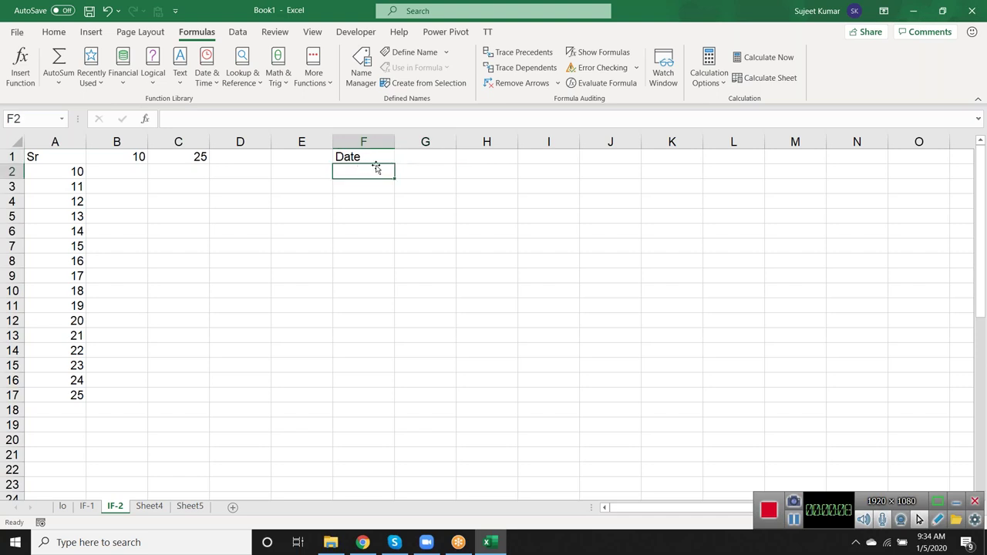
left_click(439, 159)
type("Start")
key("Tab")
key("Tab")
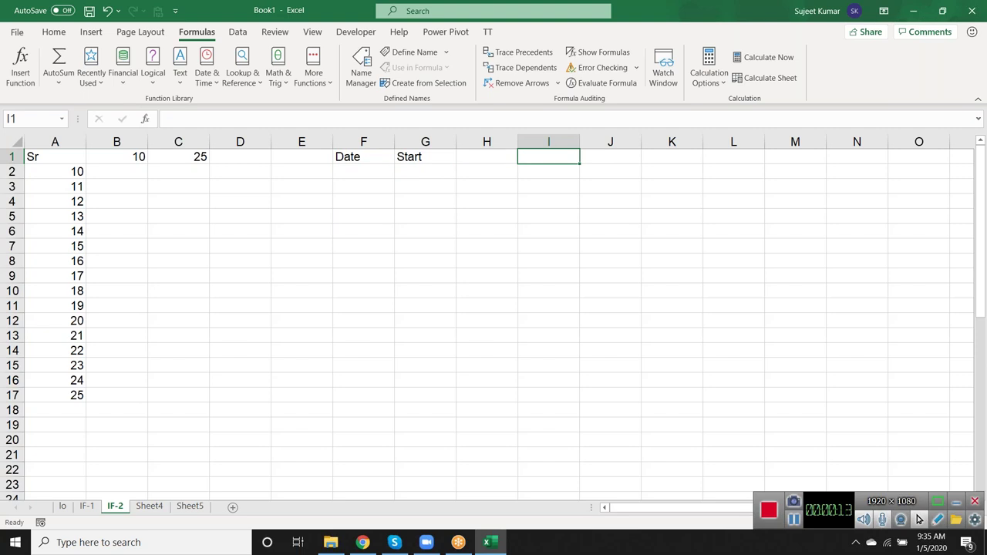
type("End")
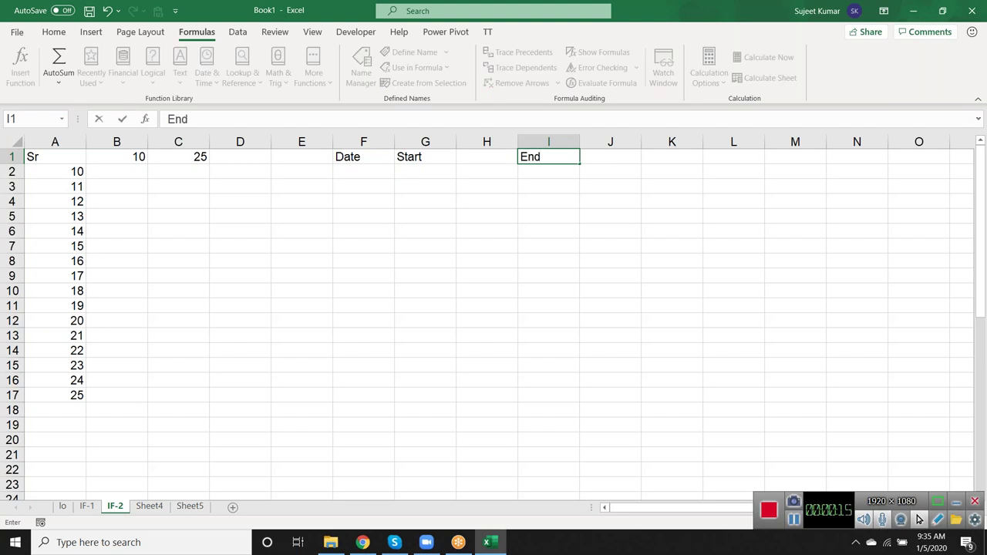
type("]")
key("Return")
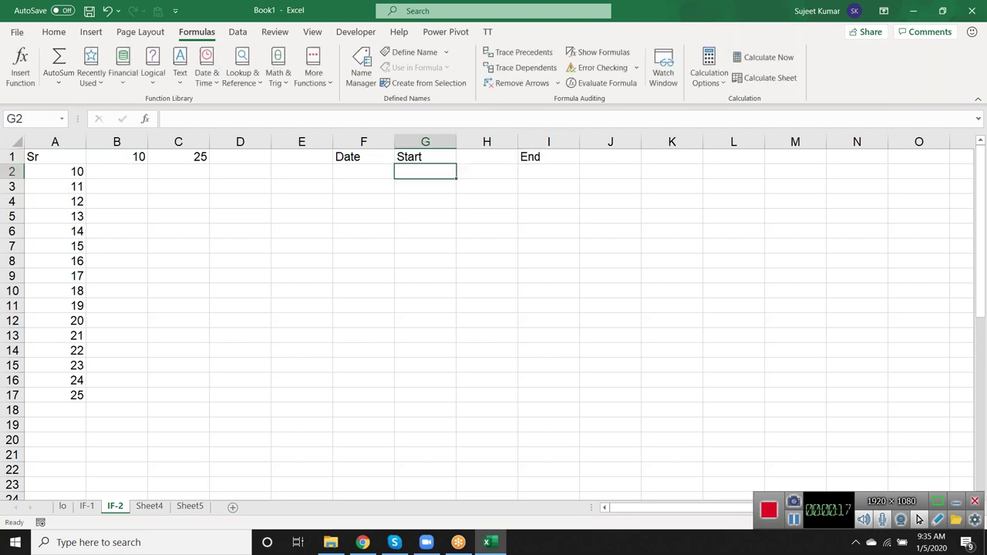
Step: Enter 1/1 as the first date in F2 and 1/20 as the end date in J1
type("1/1")
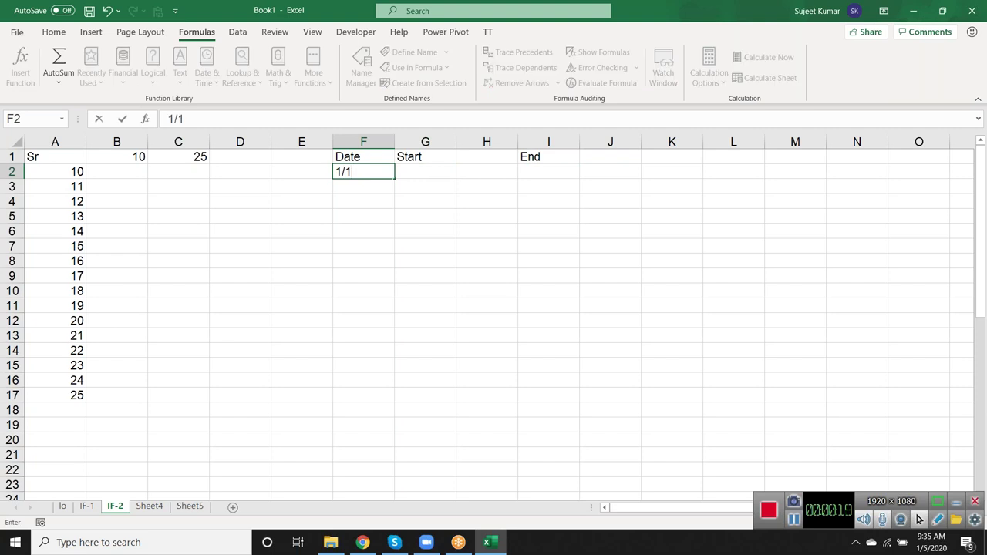
key("Tab")
left_click(590, 159)
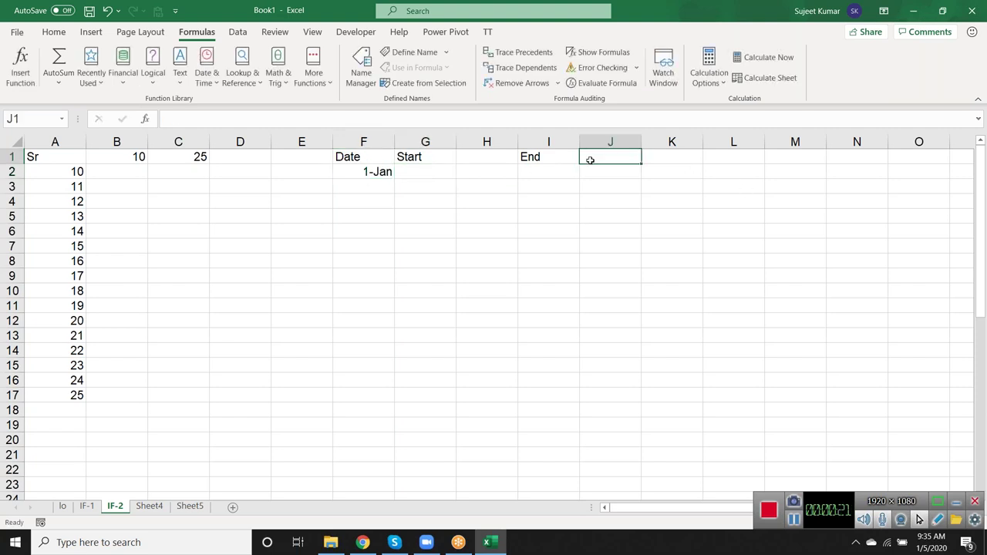
type("1/20")
key("Return")
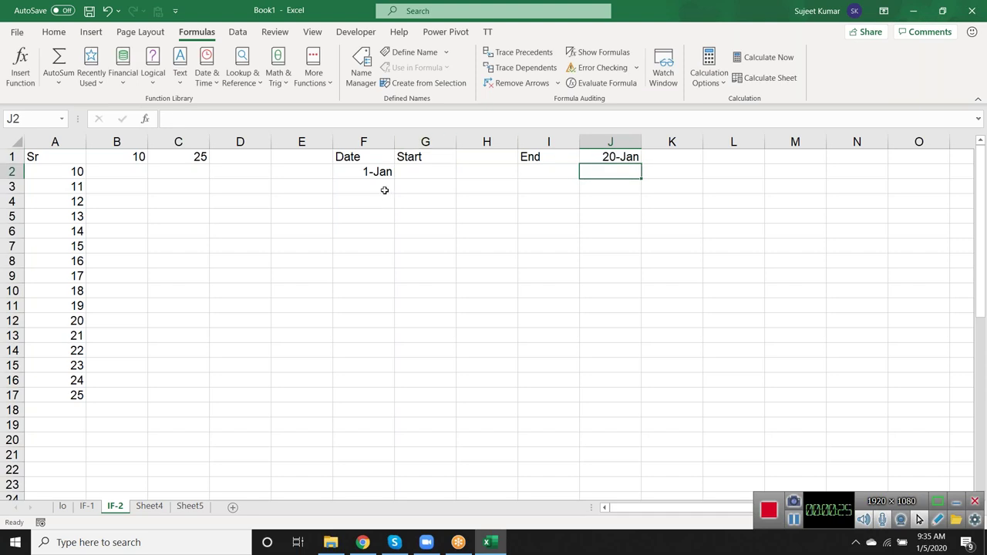
left_click(386, 191)
left_click_drag(377, 171, 388, 378)
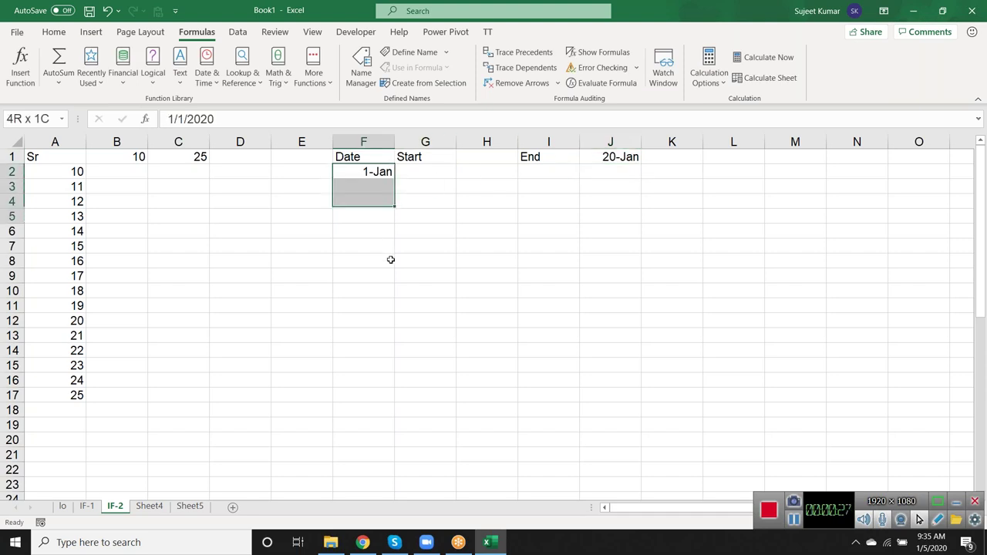
Step: Enter =IF(F2+1>J1,"",F2+1) in F3 for the next date
left_click(352, 188)
type("=if")
key("Tab")
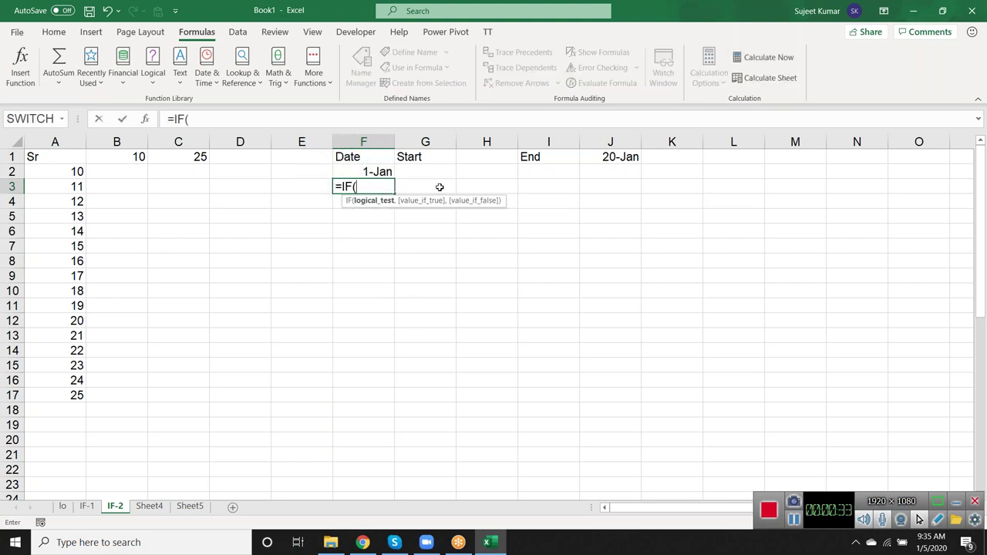
key("Up")
type("+1")
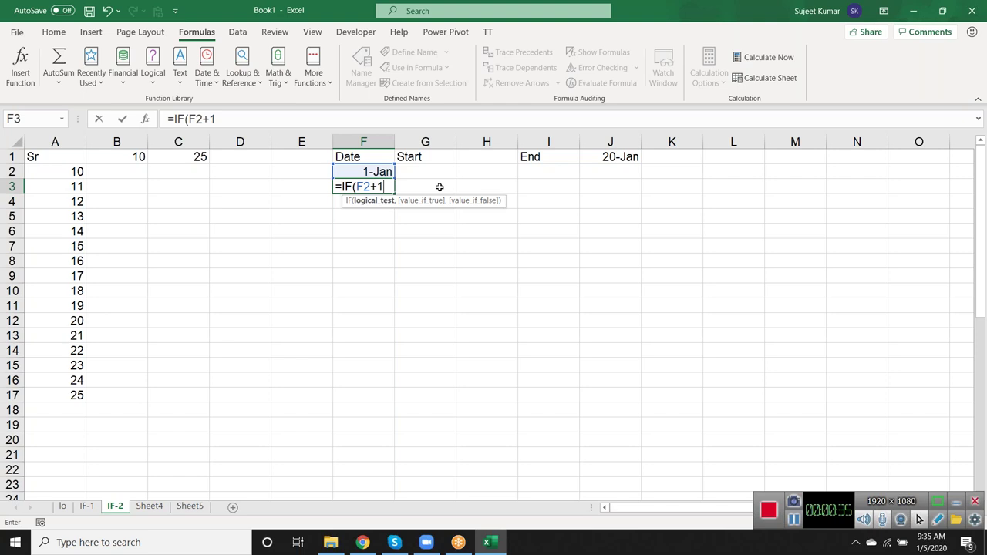
type(">")
left_click(591, 157)
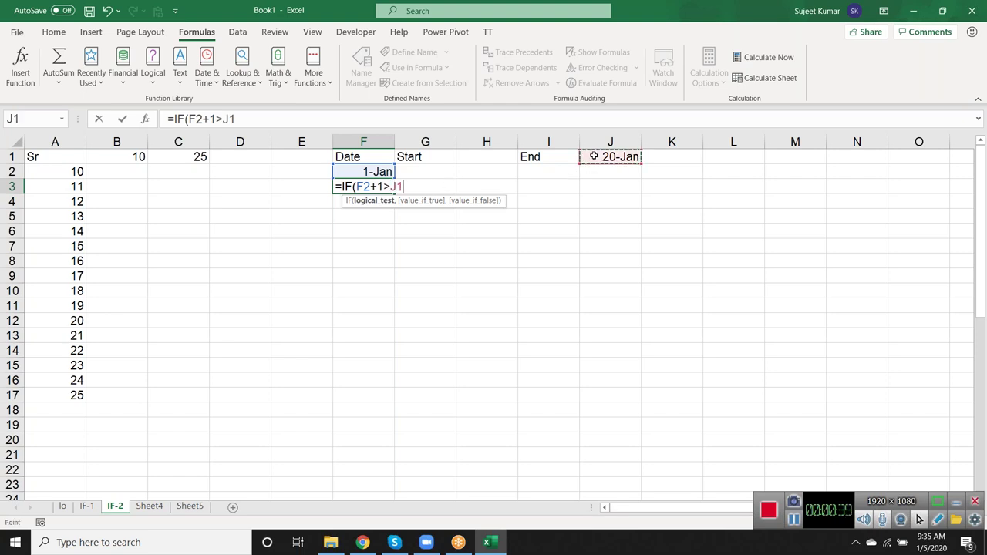
type(",\"\"")
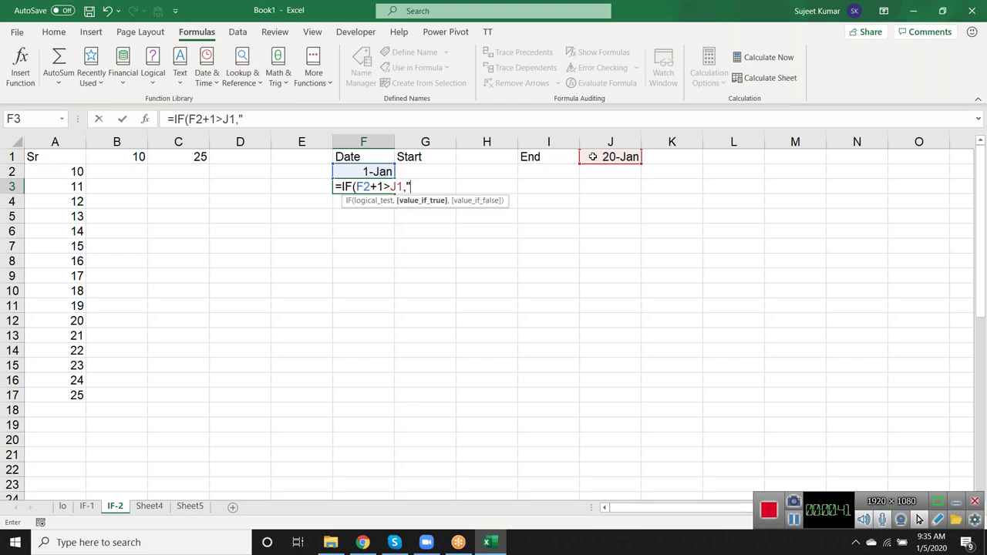
type(",")
left_click(385, 171)
type("+1")
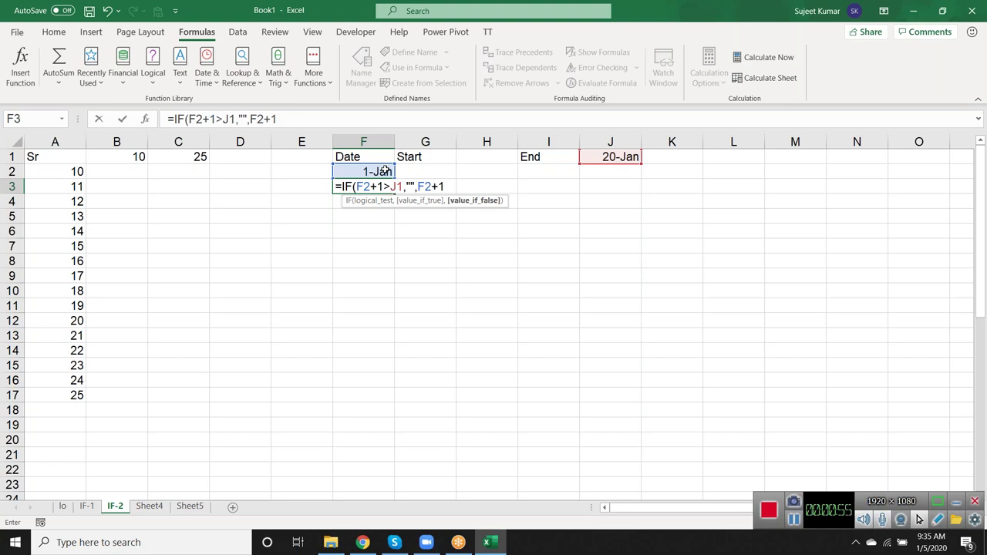
key("Return")
Step: Format F3 as a date and make the end-date reference absolute as $J$1
key("Up")
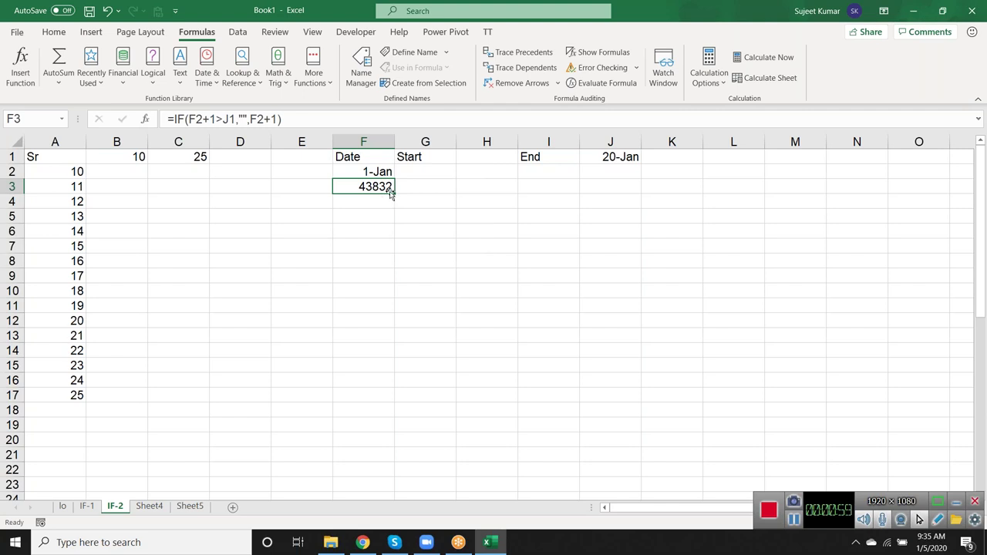
key("ctrl+shift+3")
left_click(229, 119)
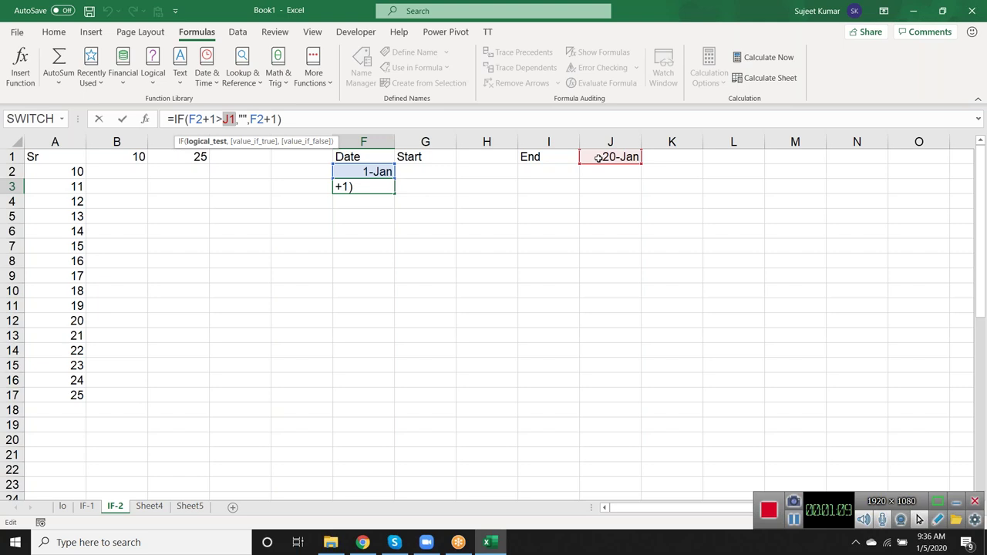
key("F4")
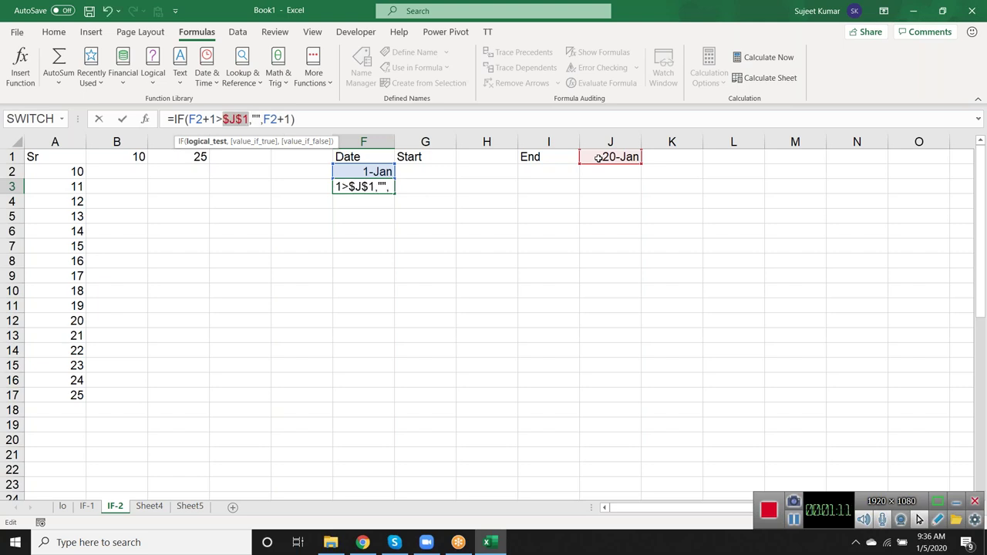
key("Return")
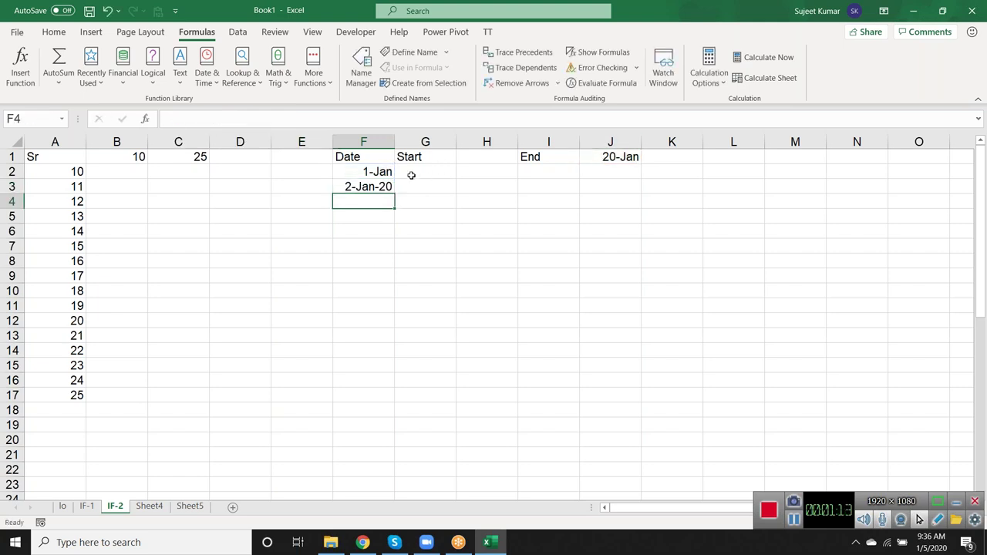
left_click_drag(368, 186, 349, 439)
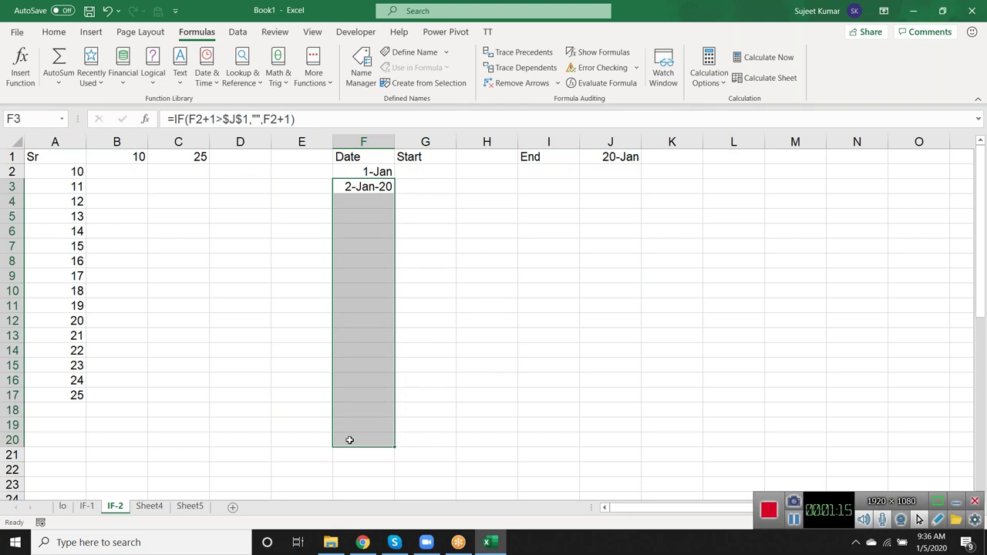
Step: Fill the IF date formula down column F from F3 to F24
key("ctrl+d")
scroll(372, 359, "down", 2)
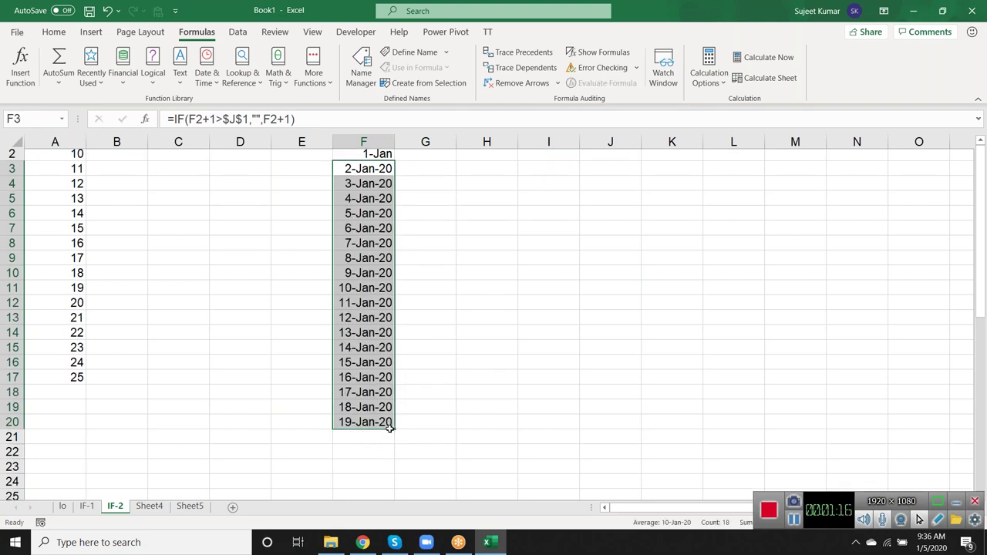
left_click_drag(372, 353, 370, 410)
key("ctrl+d")
left_click_drag(640, 507, 723, 512)
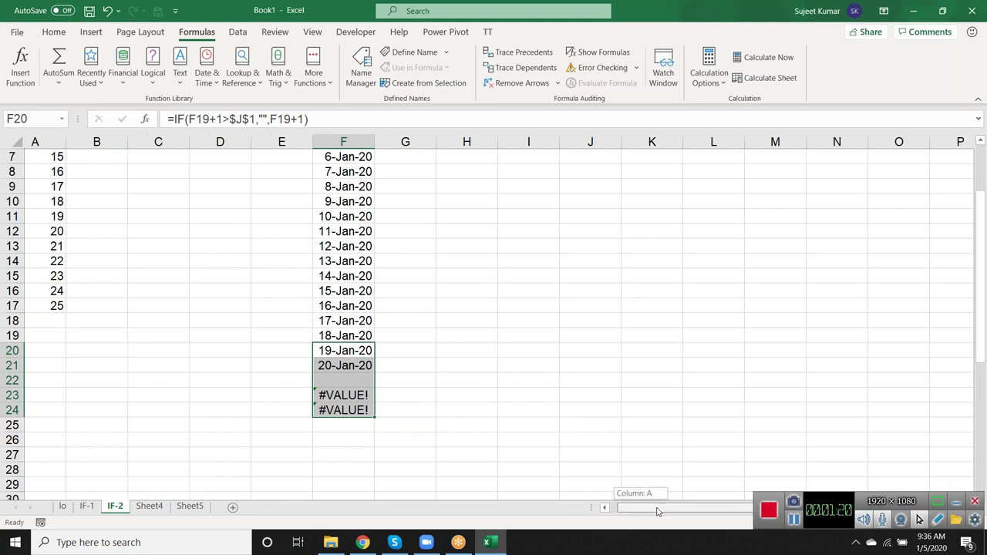
left_click(614, 363)
key("Right")
key("Right")
key("Right")
key("Right")
key("Right")
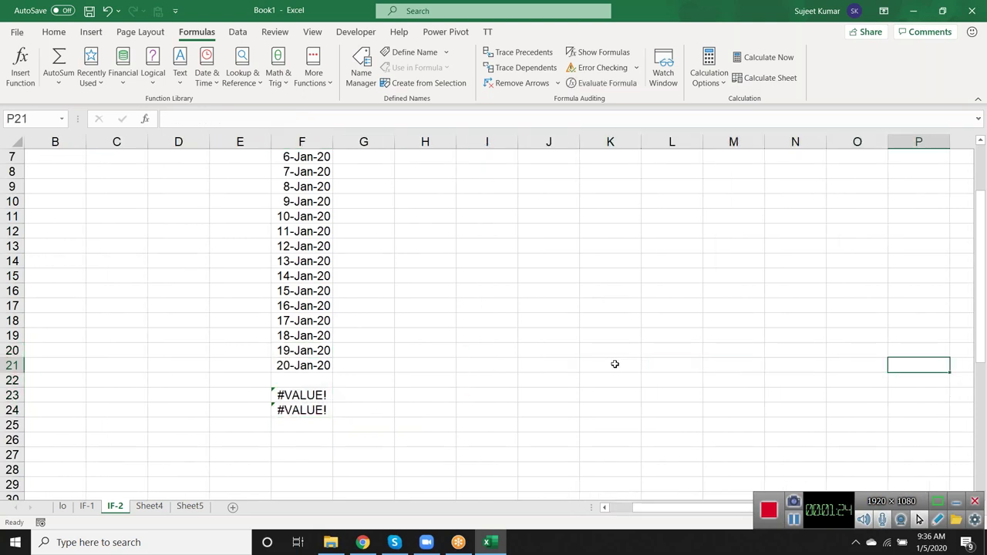
key("Right")
key("Right")
key("Right")
key("Right")
scroll(340, 300, "up", 2)
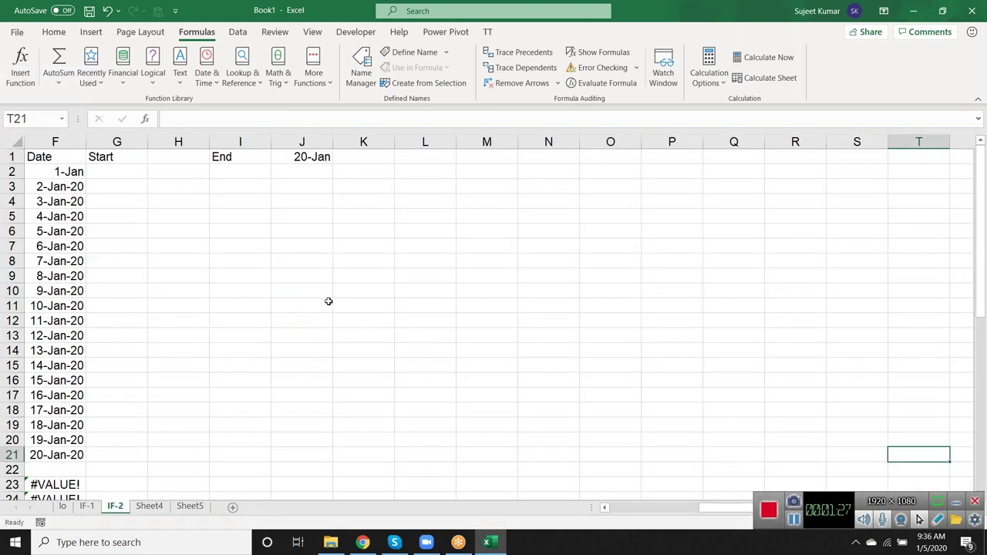
scroll(88, 399, "down", 2)
scroll(88, 401, "down", 1)
Step: Extend the date formula further down to F32
left_click_drag(56, 363, 52, 477)
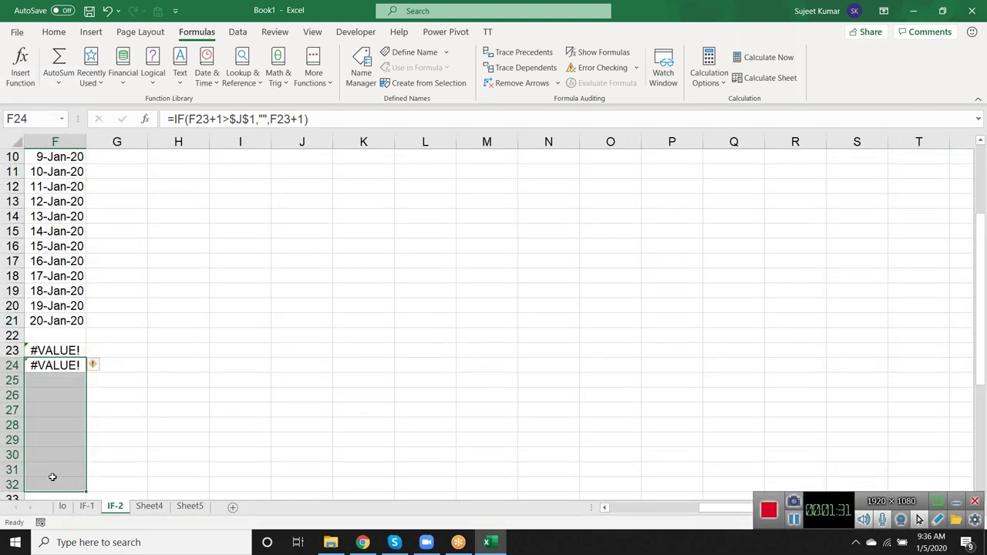
key("ctrl+d")
scroll(58, 462, "up", 1)
scroll(58, 455, "up", 3)
scroll(65, 437, "down", 3)
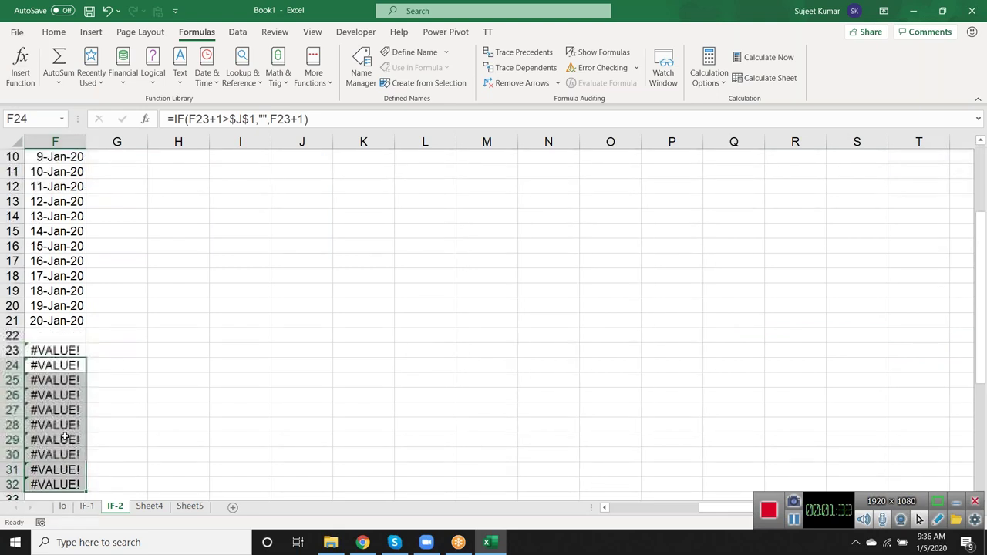
scroll(48, 394, "down", 2)
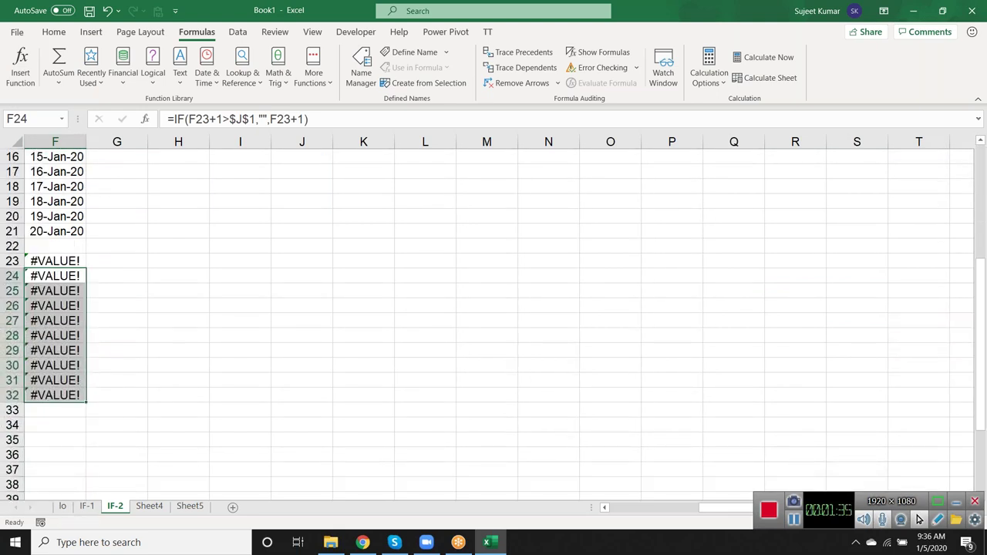
Step: Inspect F22's blank result and F23's #VALUE! formula, then return to F3's formula
left_click(54, 260)
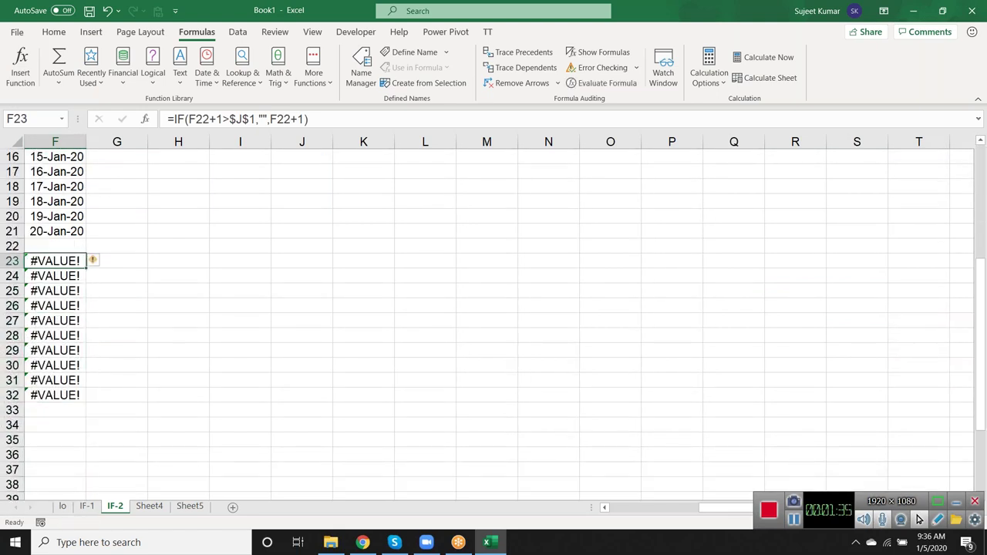
left_click(69, 245)
left_click(259, 119)
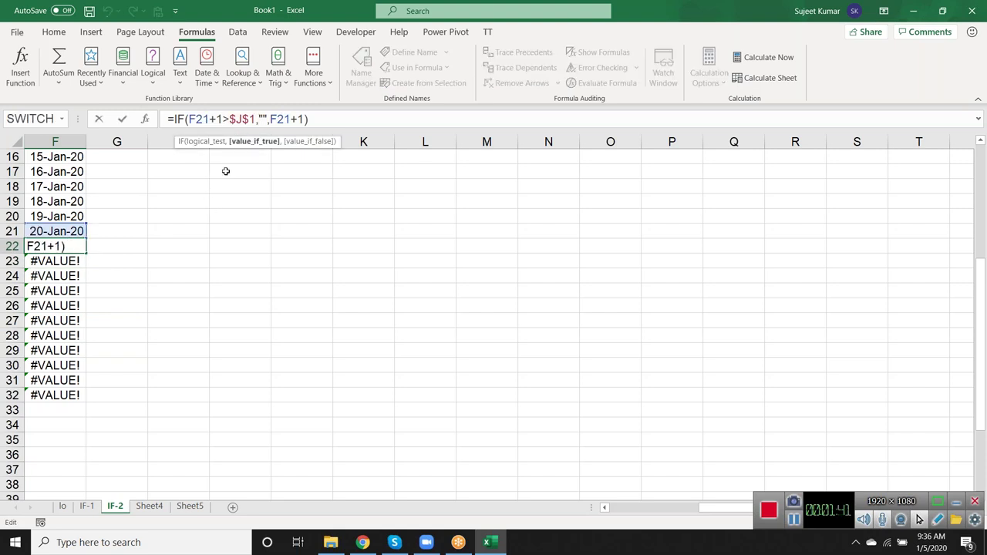
key("ctrl+Return")
left_click(49, 264)
key("ctrl+Down")
left_click(48, 262)
double_click(48, 262)
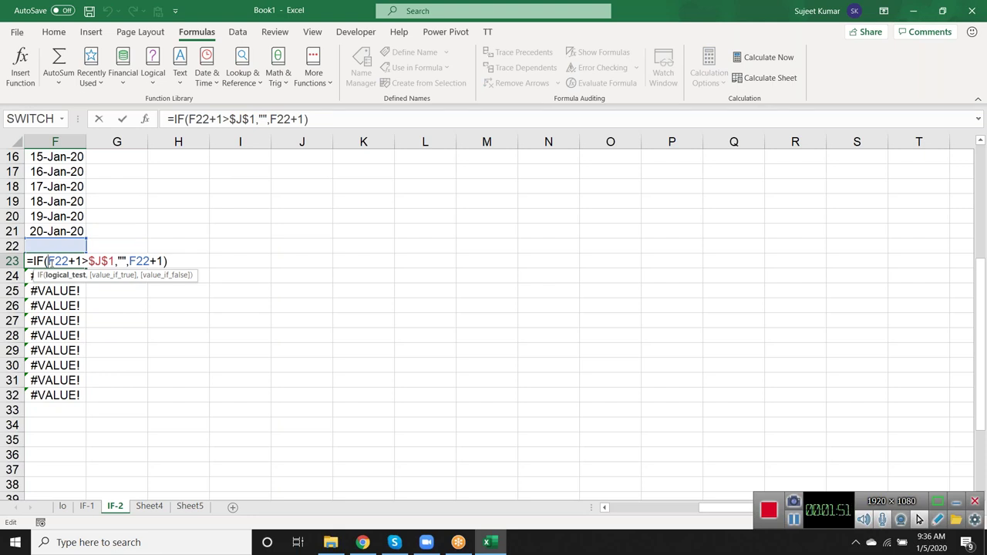
key("Escape")
scroll(49, 262, "up", 5)
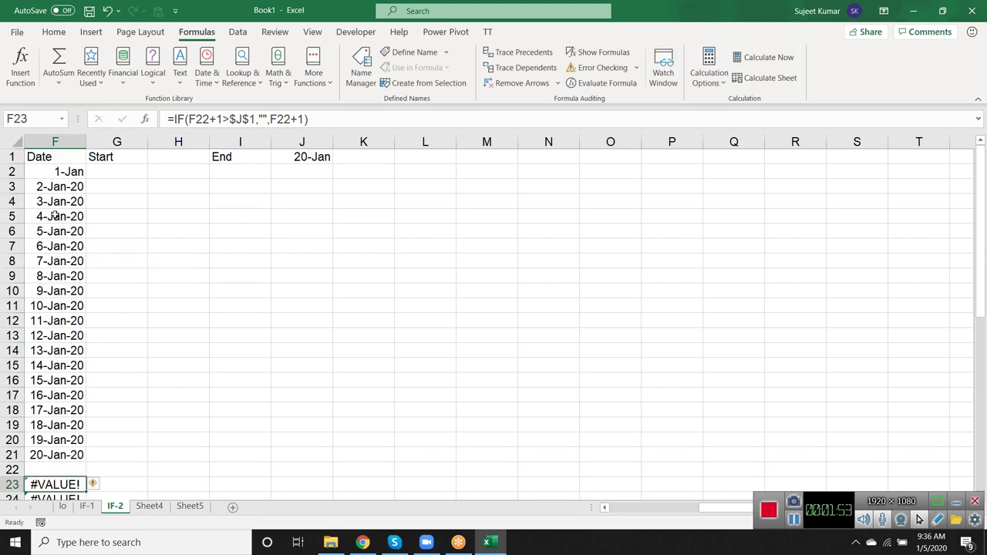
left_click(56, 188)
left_click(178, 121)
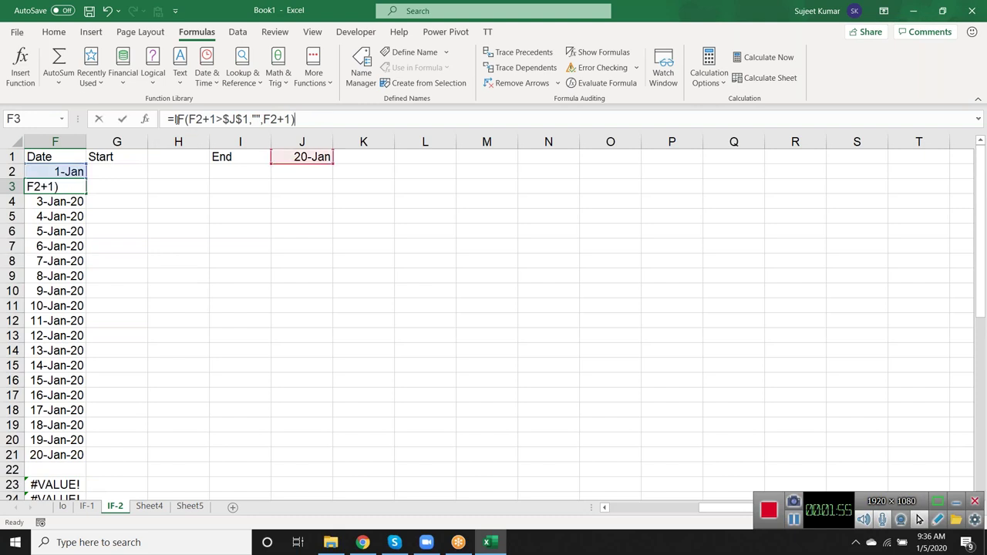
Step: Wrap the F3 formula as =IFERROR(IF(F2+1>$J$1,"",F2+1),"")
left_click(171, 120)
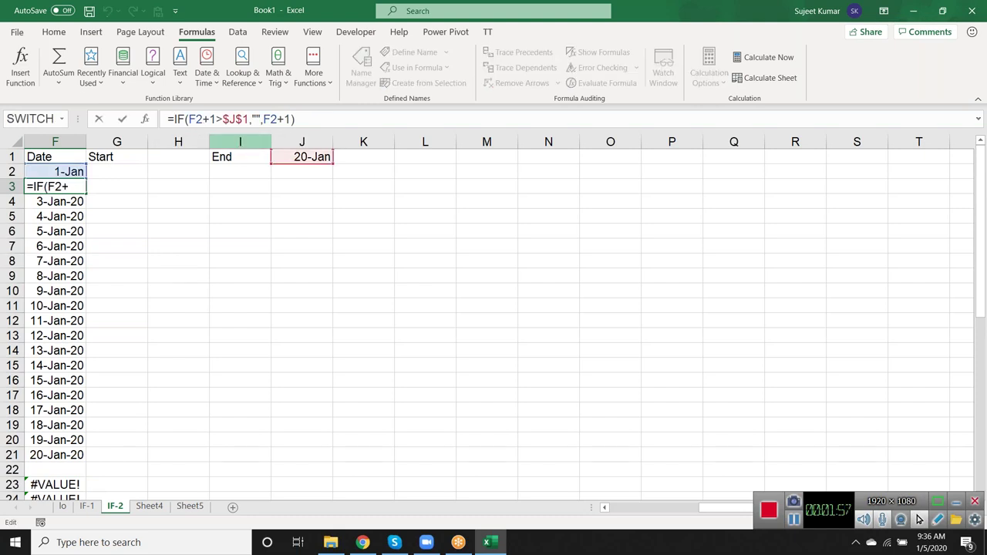
type("if")
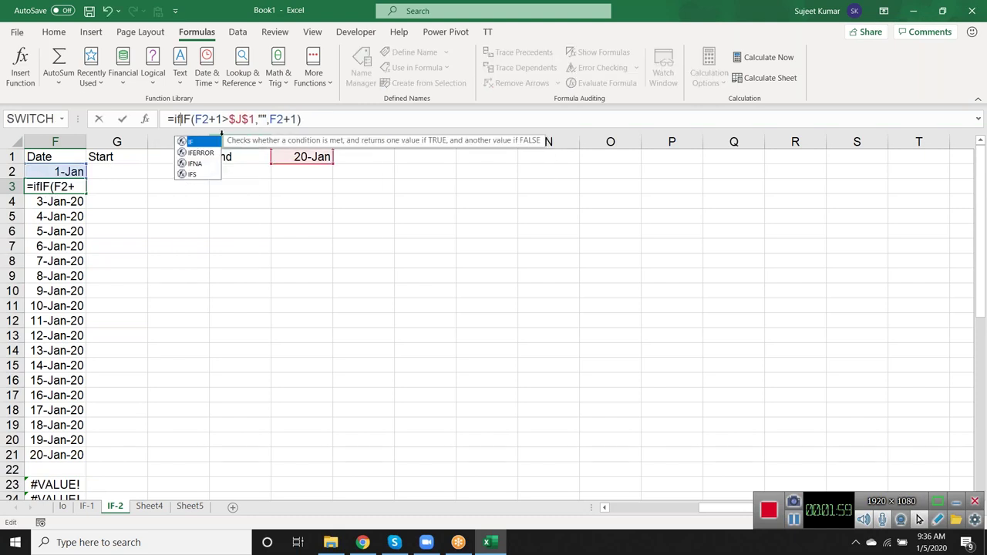
key("Down")
key("Tab")
left_click(381, 120)
type(")")
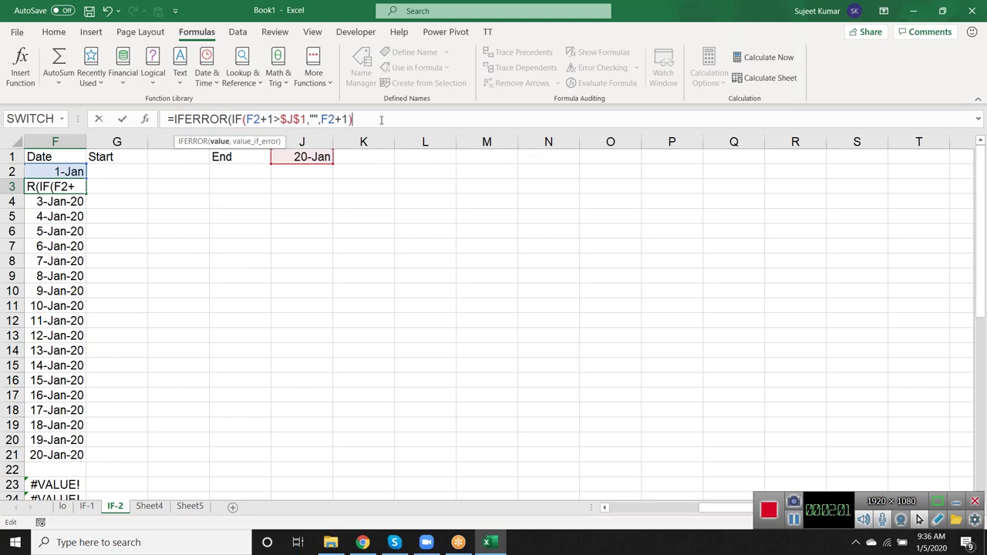
type(",\"\"")
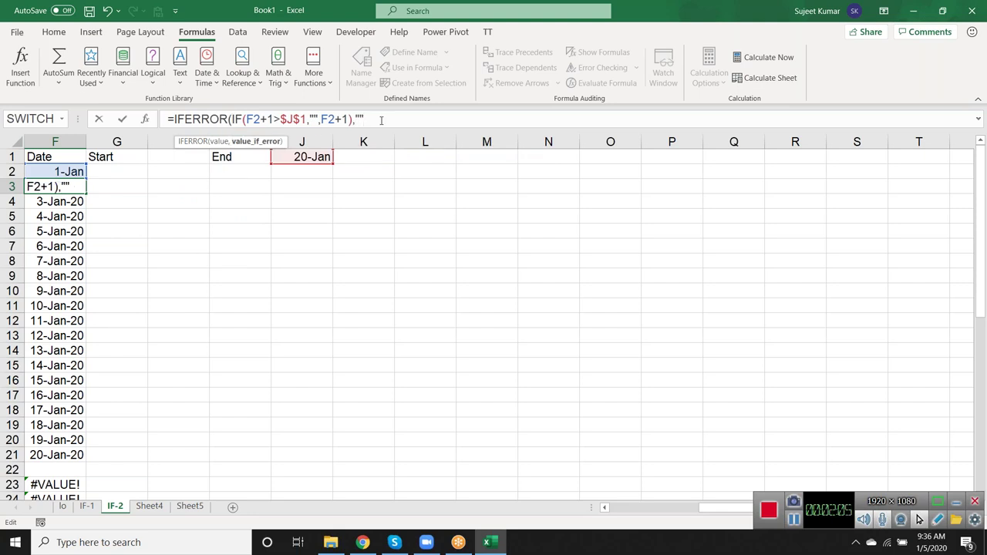
type(")")
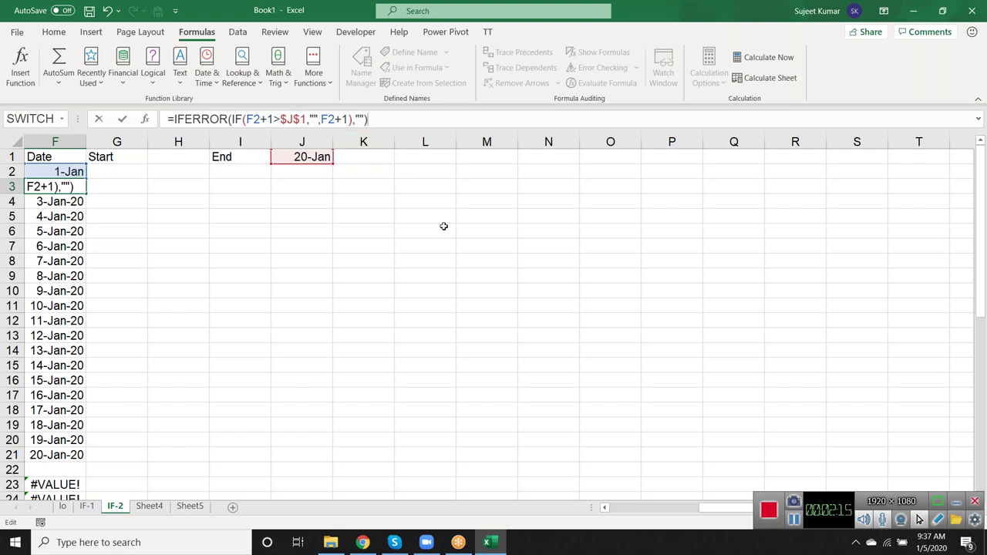
key("Return")
Step: Fill the IFERROR formula down column F so cells after 20-Jan show blank
left_click(76, 186)
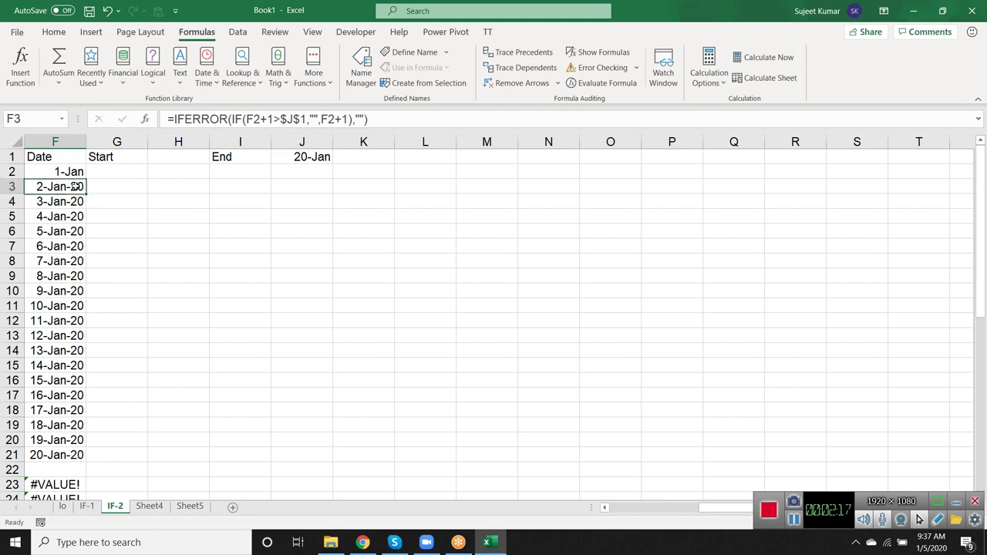
double_click(85, 192)
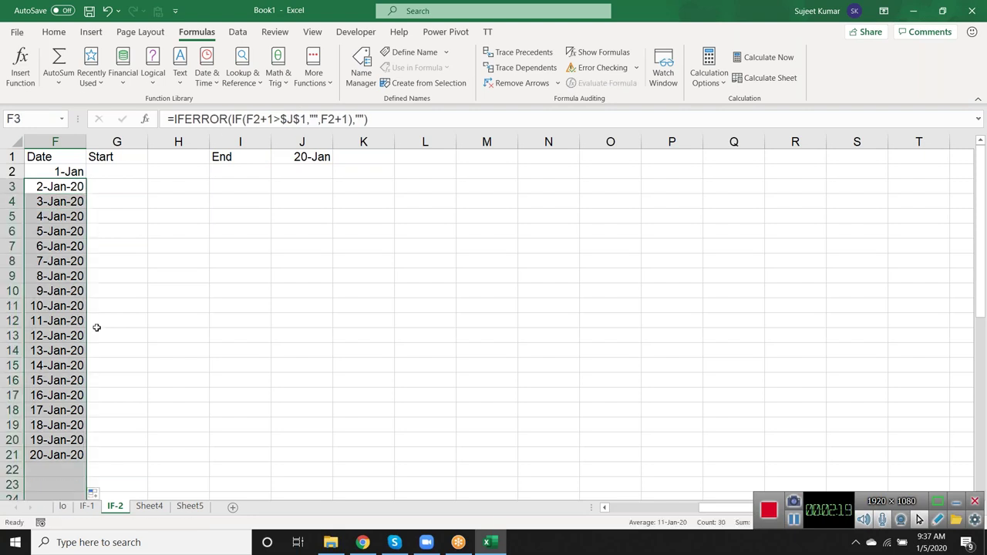
scroll(96, 328, "down", 3)
left_click_drag(38, 336, 34, 445)
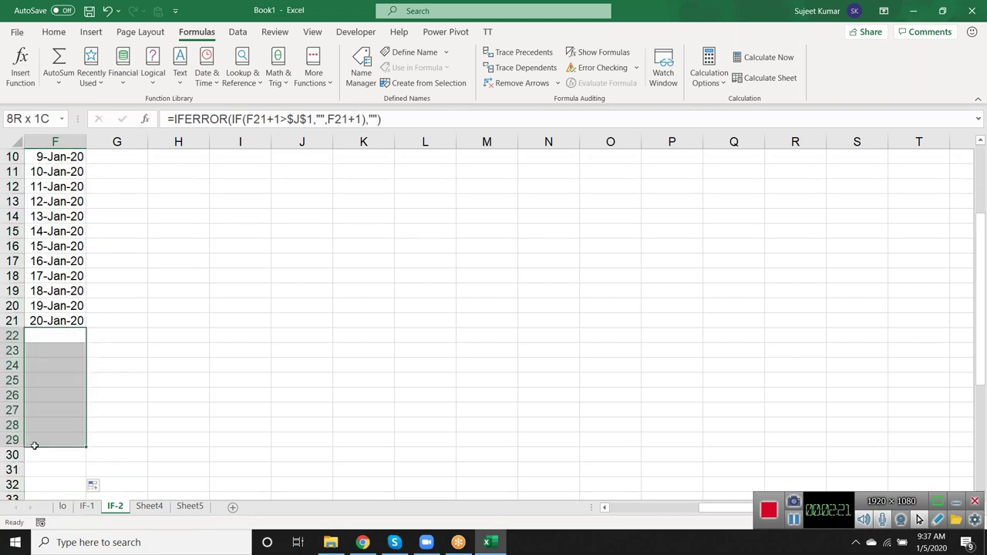
scroll(34, 446, "up", 3)
left_click(316, 157)
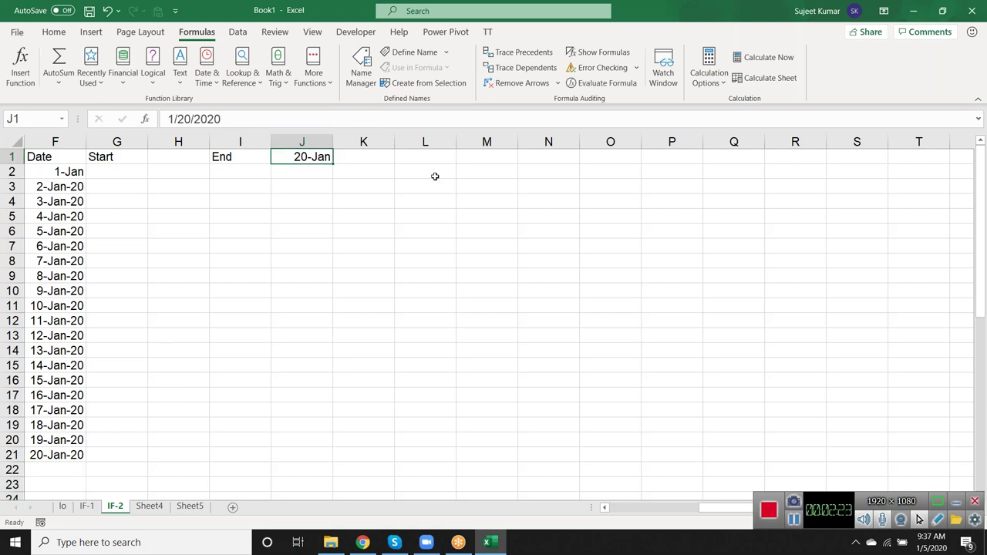
Step: Change the J1 end date to 15-Jan, then to 10-Jan, so dates stop at 10-Jan-20
type("1/15")
key("Return")
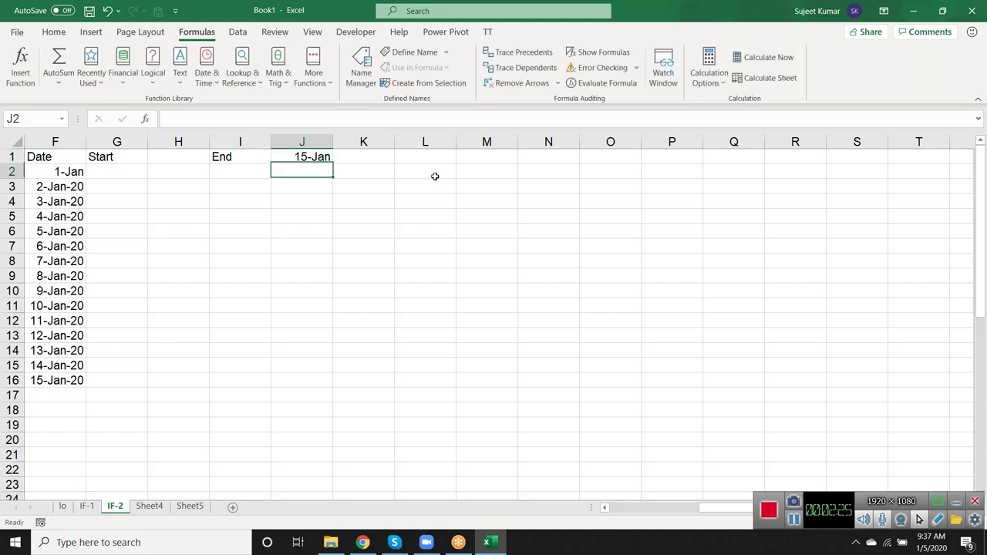
key("Up")
type("1/1")
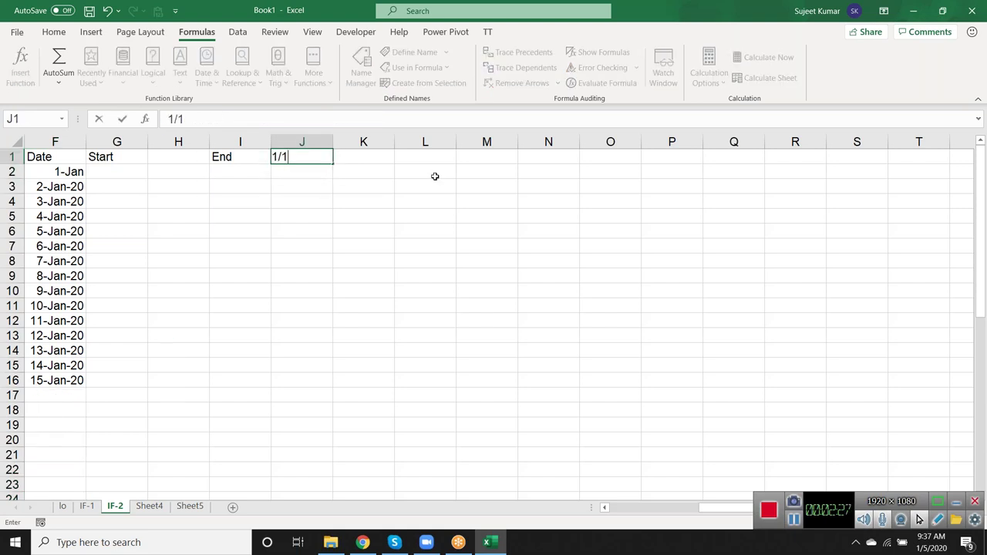
type("0")
key("ctrl+Return")
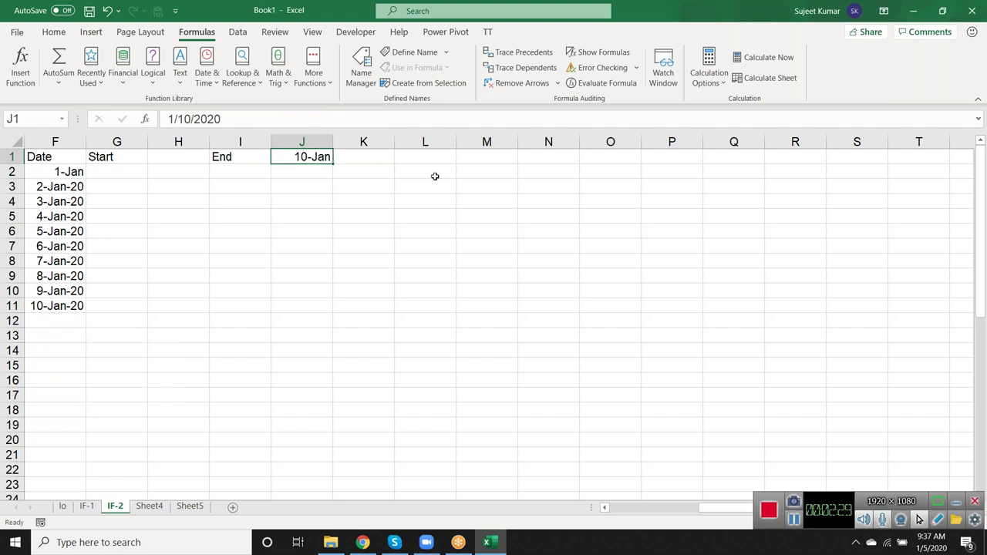
key("Left")
key("Left")
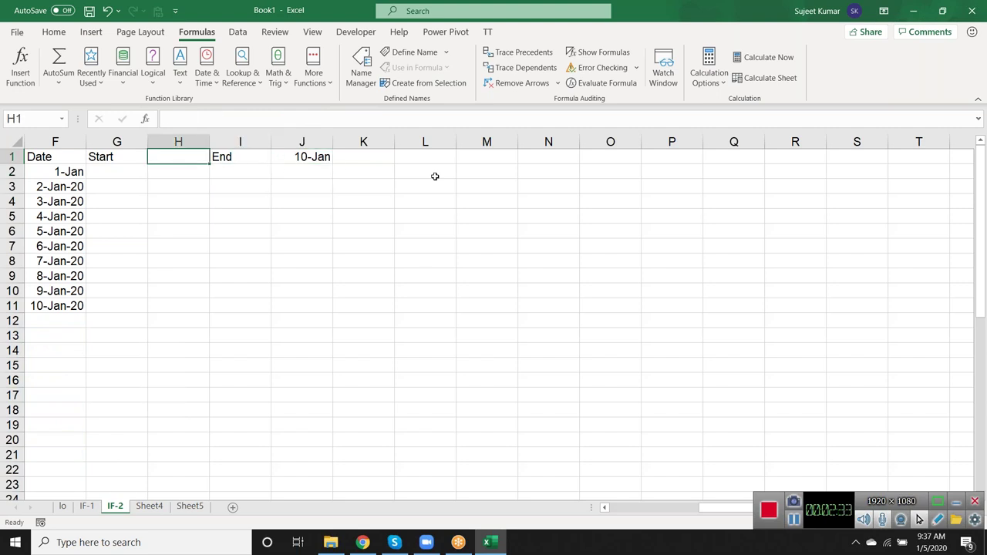
Step: Set the H1 start date to 5-Jan and make F2 refer to it with =H1
type("1/5")
key("Return")
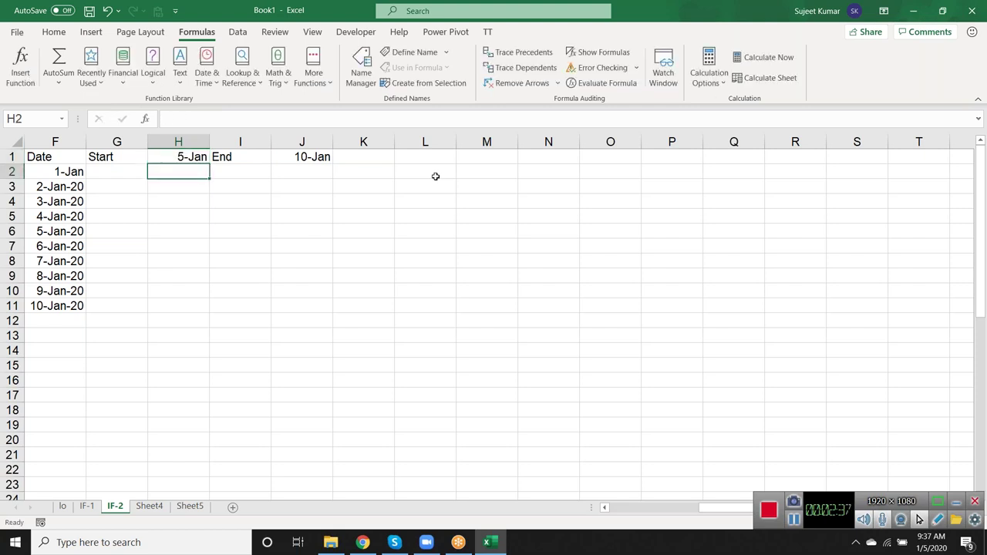
key("Left")
key("Left")
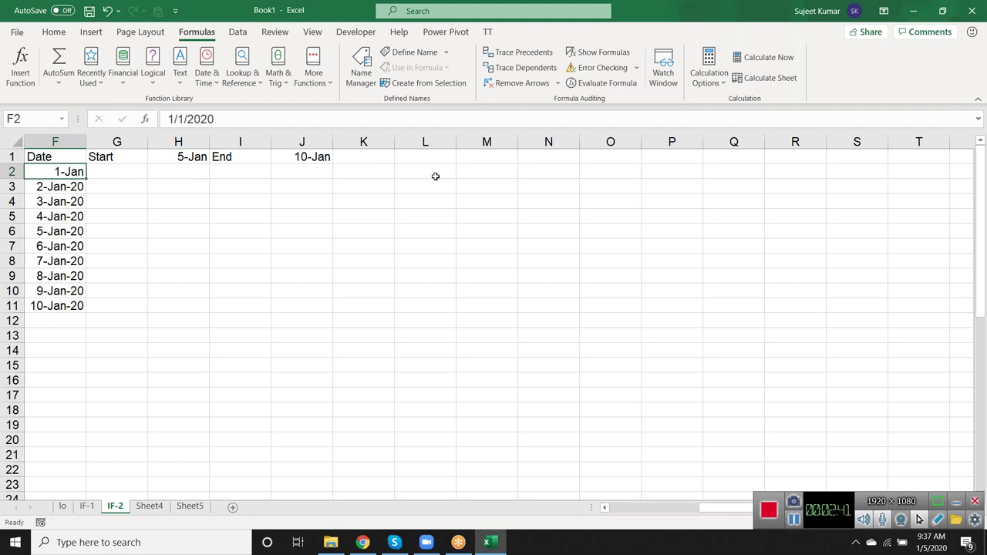
type("=")
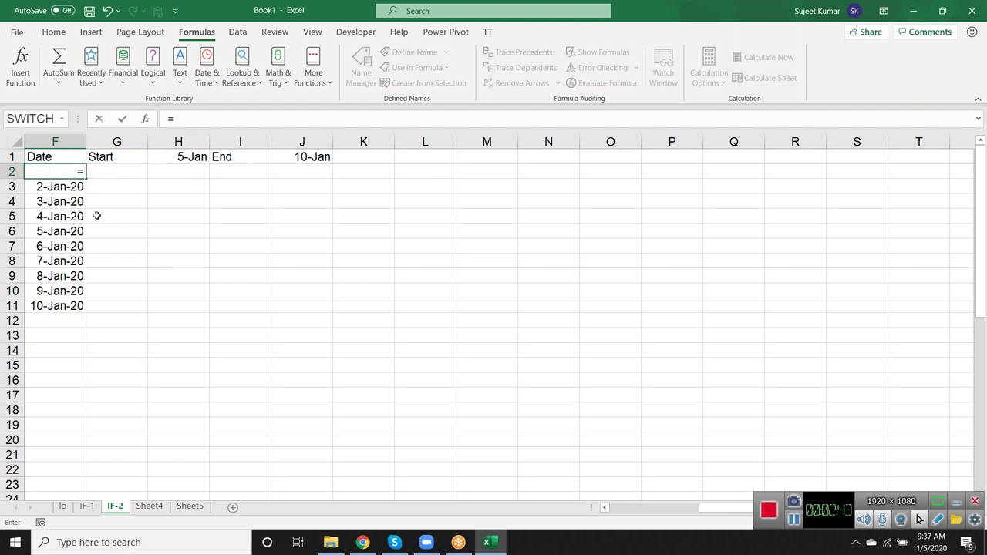
left_click(164, 156)
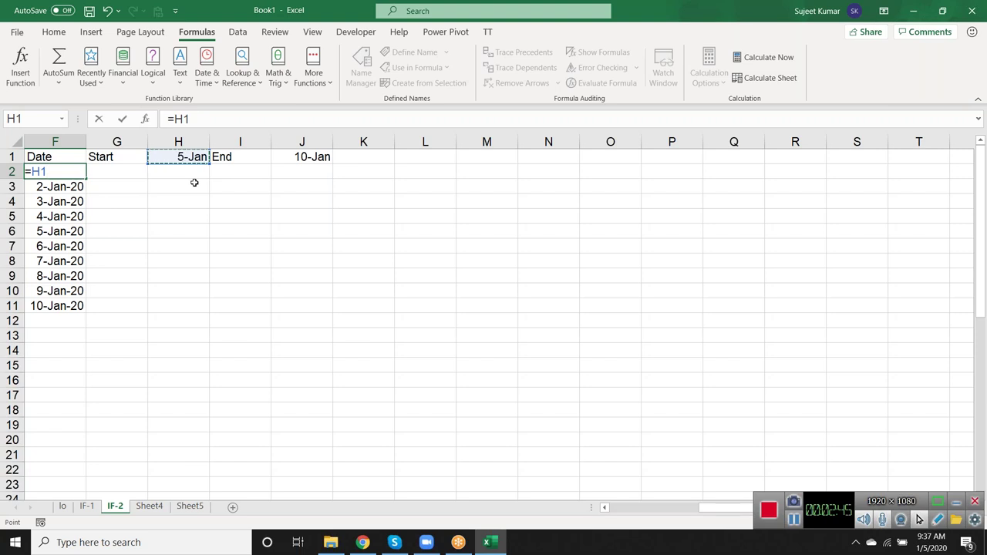
key("Return")
Step: Select F2:F7 to check the dates run from 5-Jan to 10-Jan
key("Up")
key("Up")
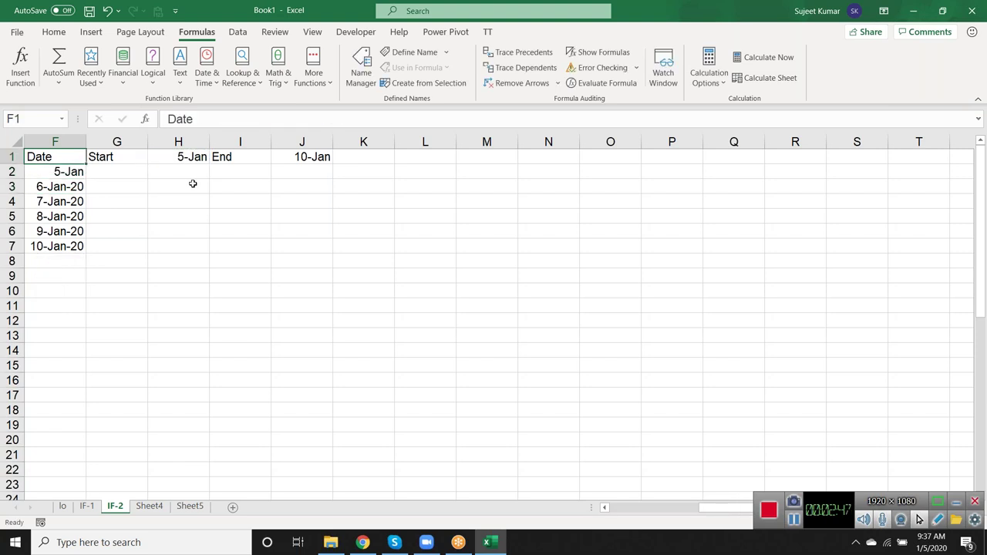
key("Right")
key("Right")
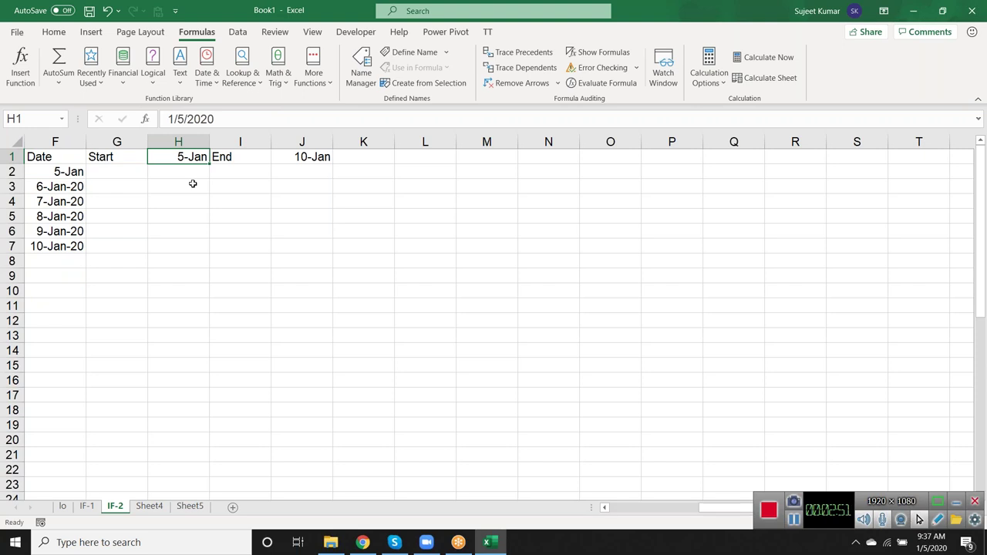
left_click(63, 172)
left_click_drag(64, 172, 62, 246)
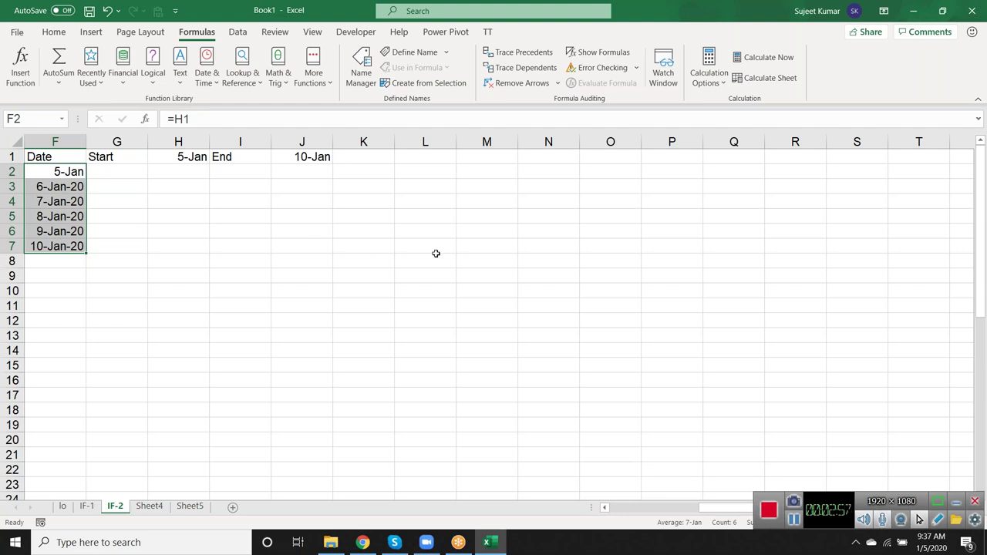
left_click(861, 244)
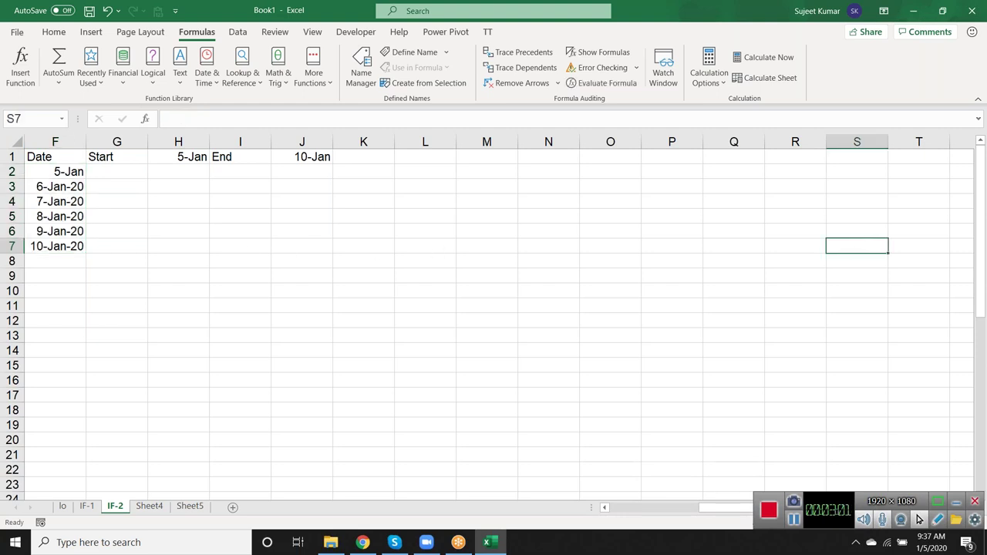
left_click(769, 509)
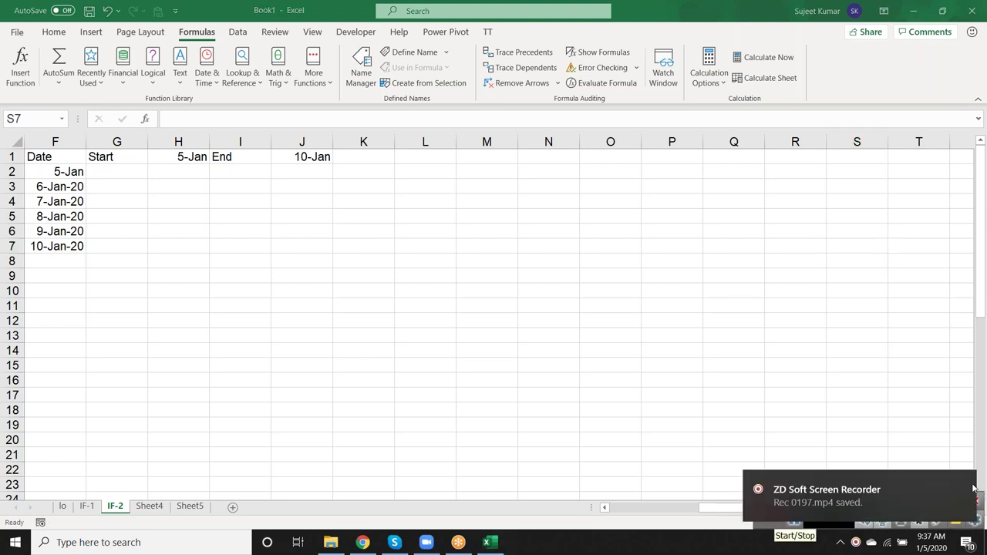
Step: Rename the Sheet4 tab to IF-3
left_click(158, 508)
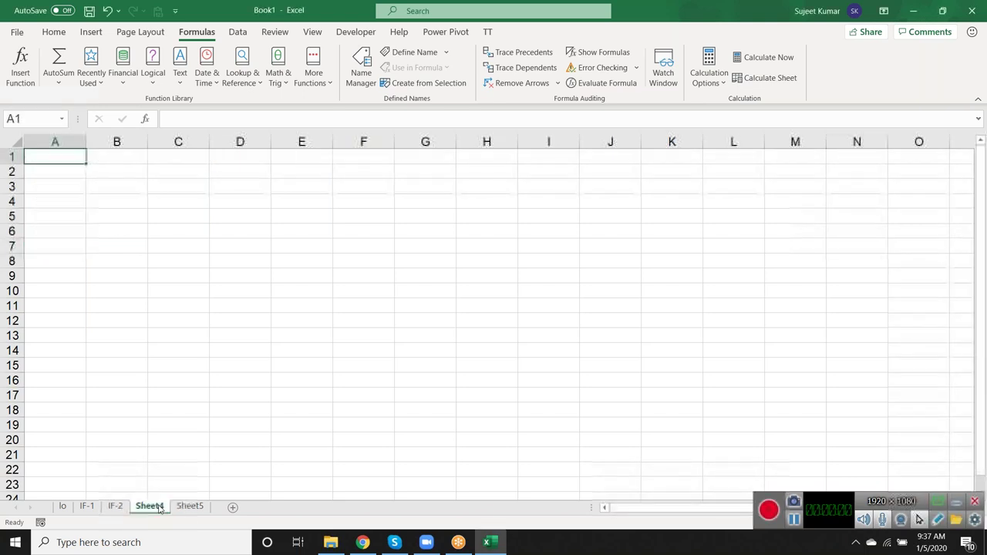
double_click(158, 507)
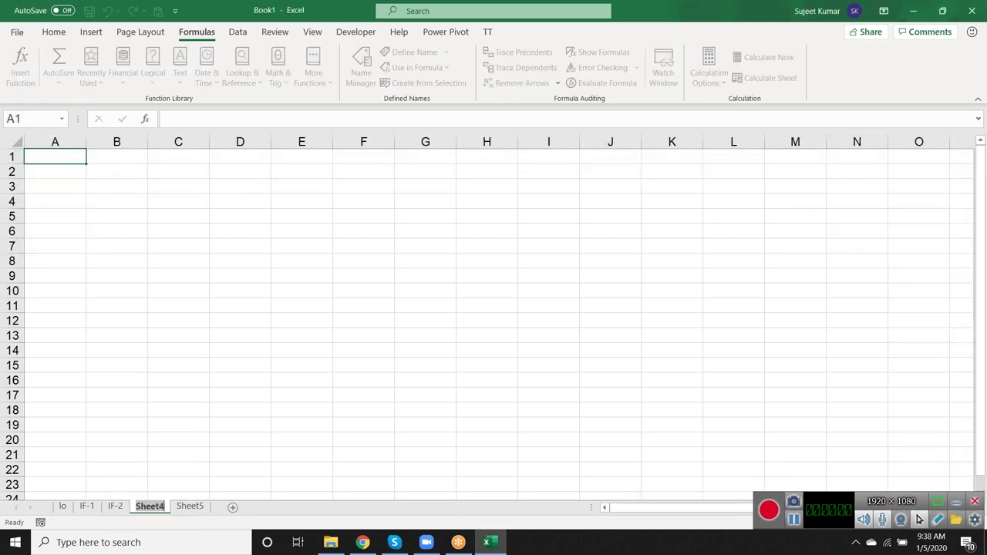
type("IF")
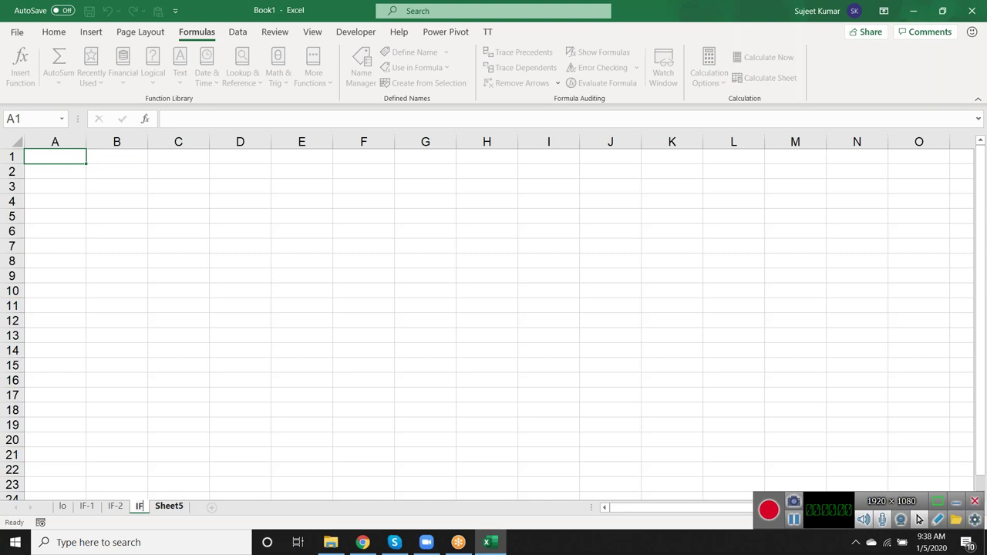
type("-3")
left_click(140, 397)
Step: Enter the headers Sr in A1 and Name in B1
left_click(43, 160)
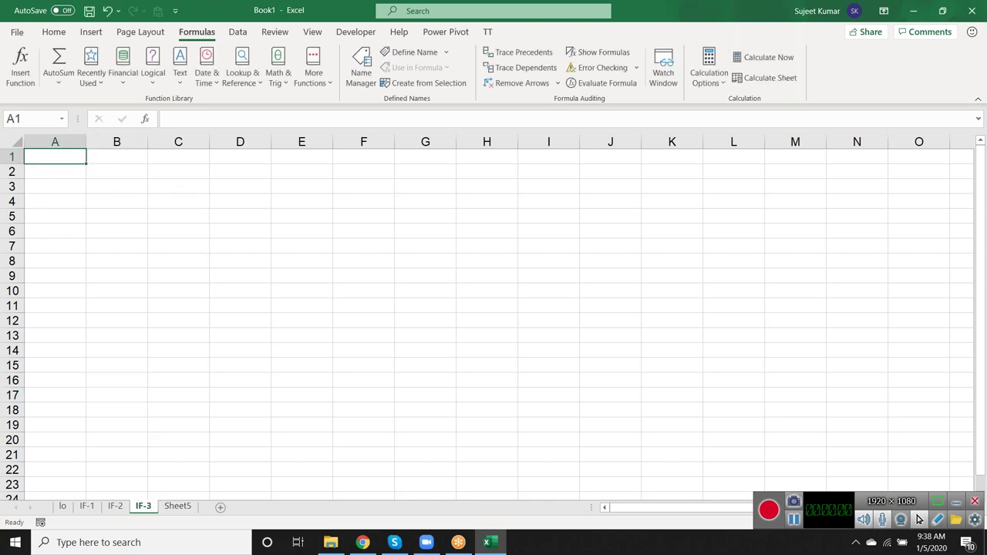
type("Sr")
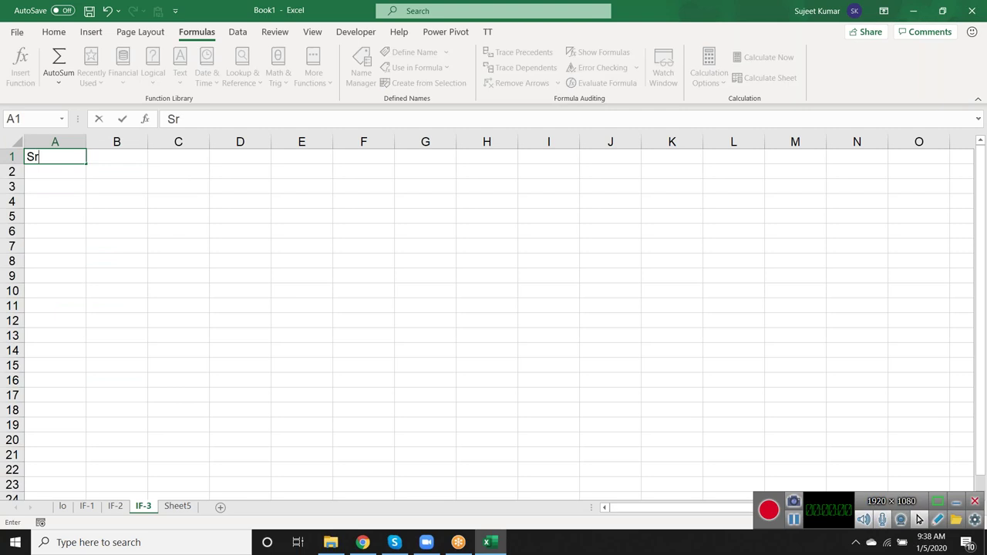
key("Tab")
type("NAme")
key("Tab")
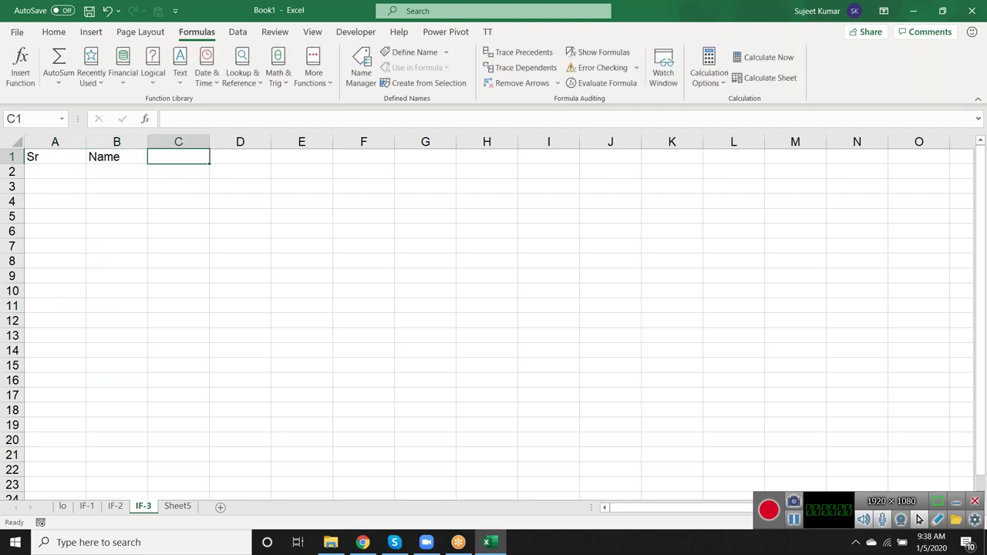
left_click(769, 510)
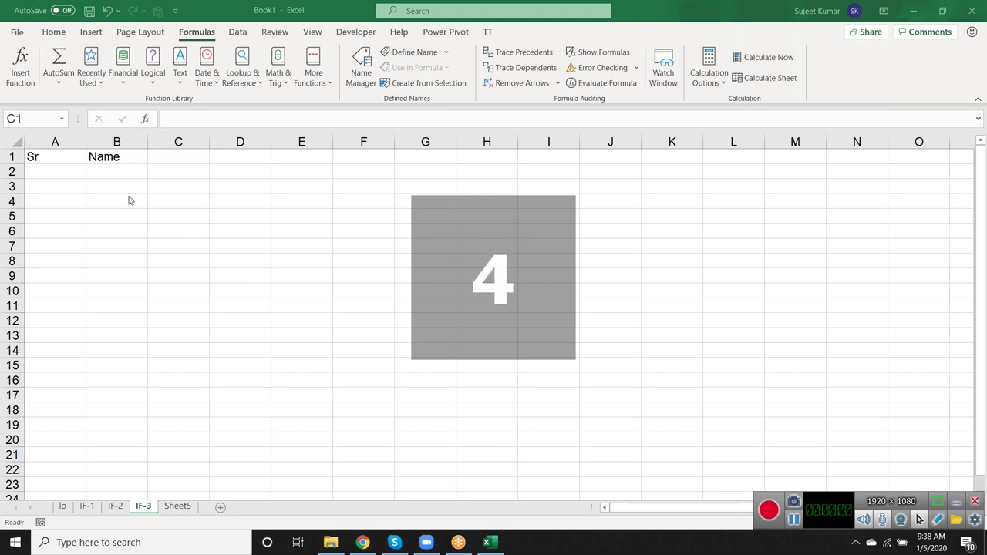
Step: Select cells around the Sr and Name headers, finishing on B2
left_click(133, 156)
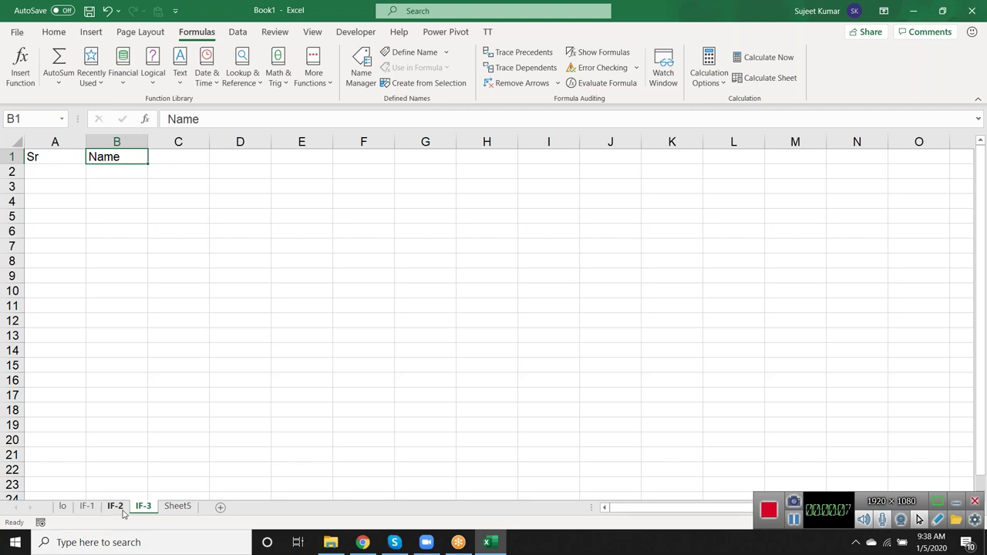
left_click(140, 170)
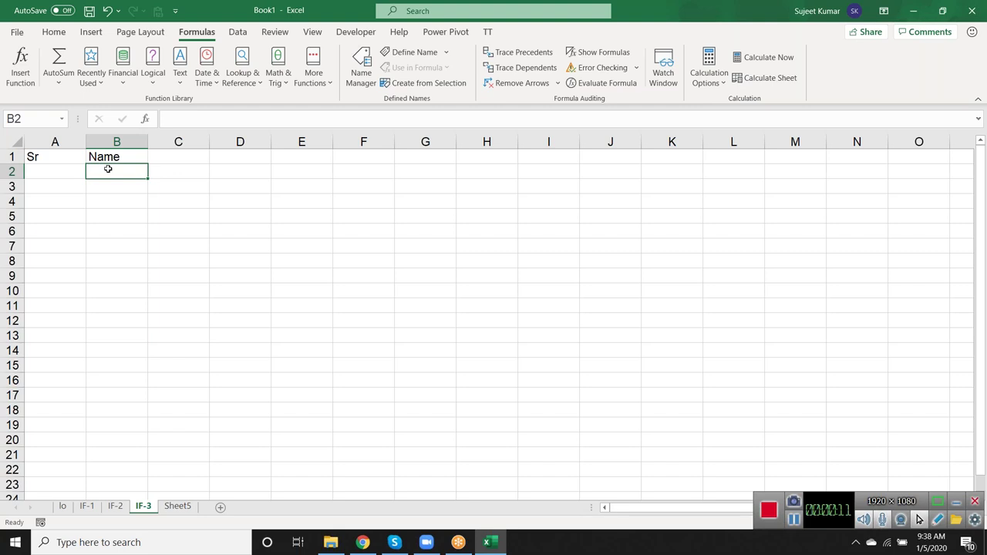
left_click(82, 165)
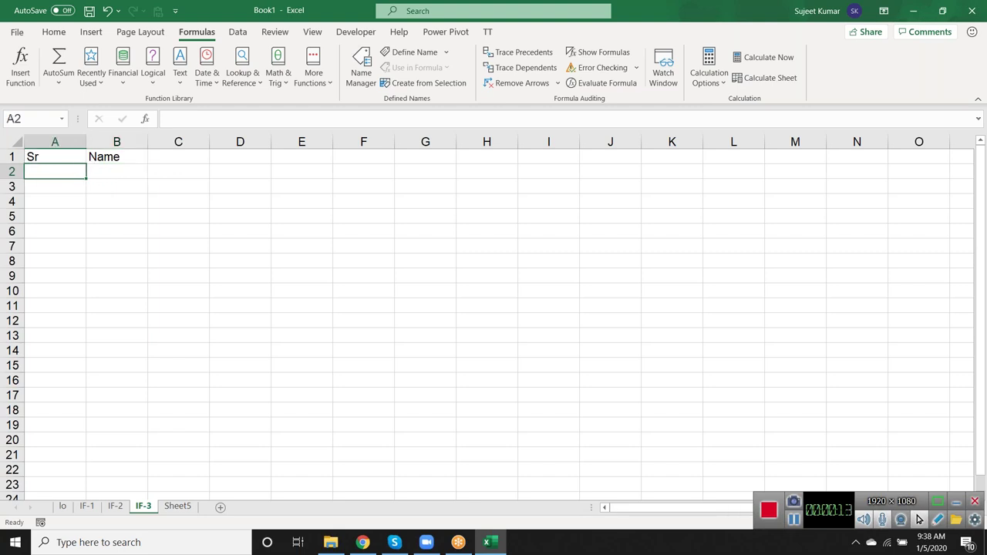
left_click(55, 157)
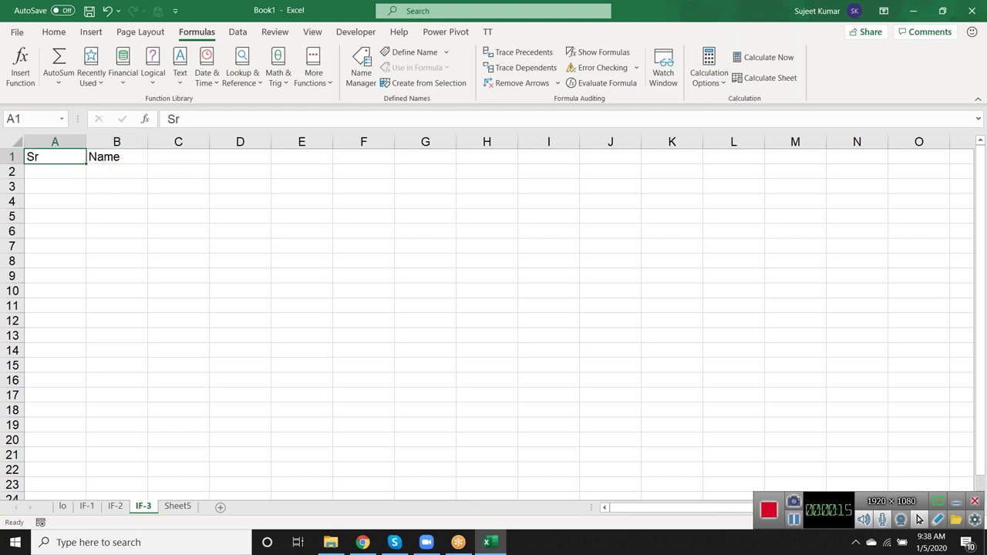
left_click(116, 157)
left_click_drag(178, 157, 549, 156)
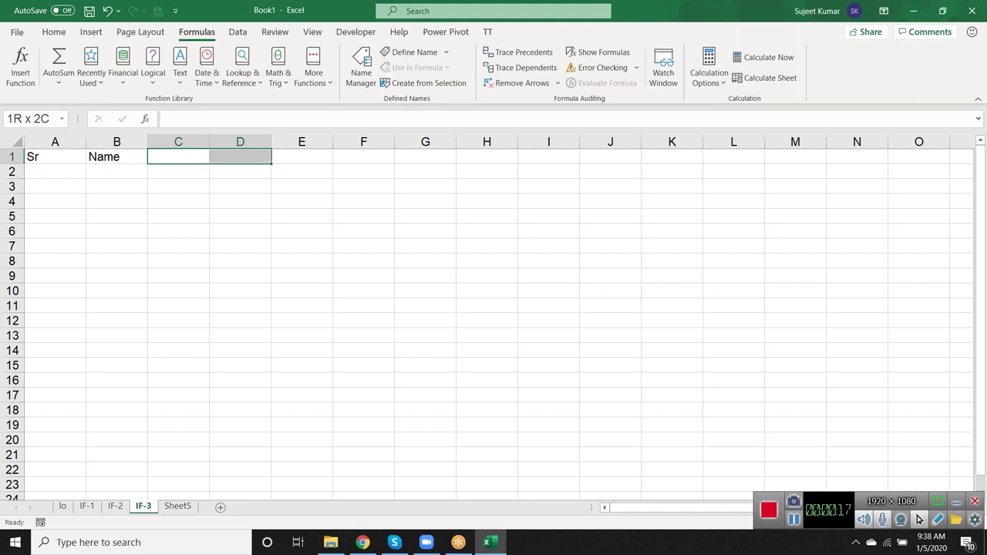
left_click(116, 157)
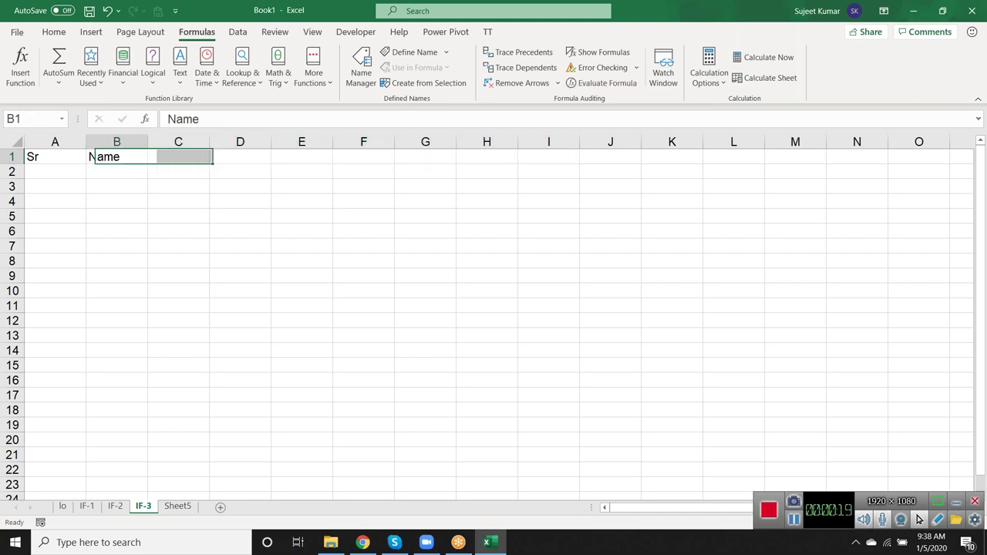
left_click(54, 156)
left_click(117, 171)
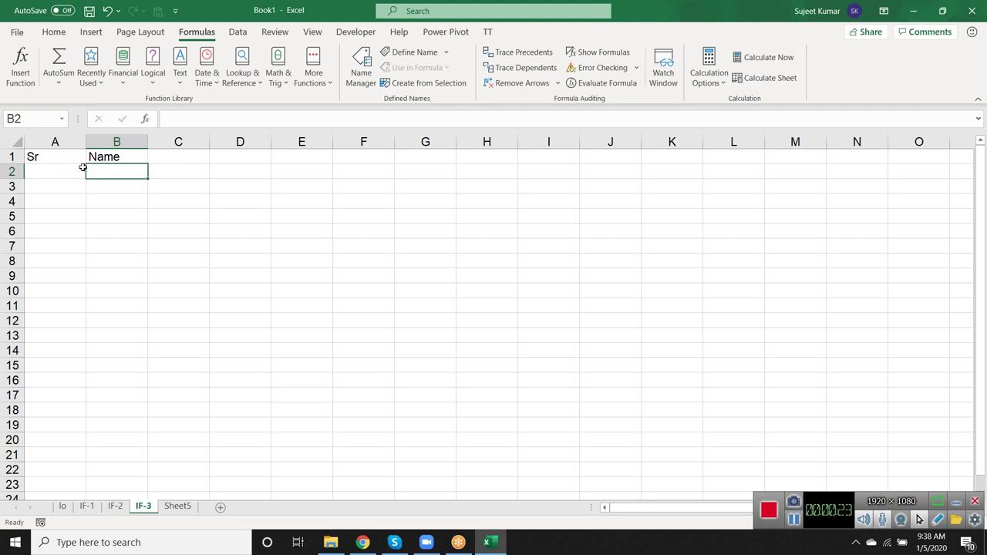
Step: Enter serial number 1 in A2, two names in B2:B3, and 2 in A3
left_click(83, 167)
type("1")
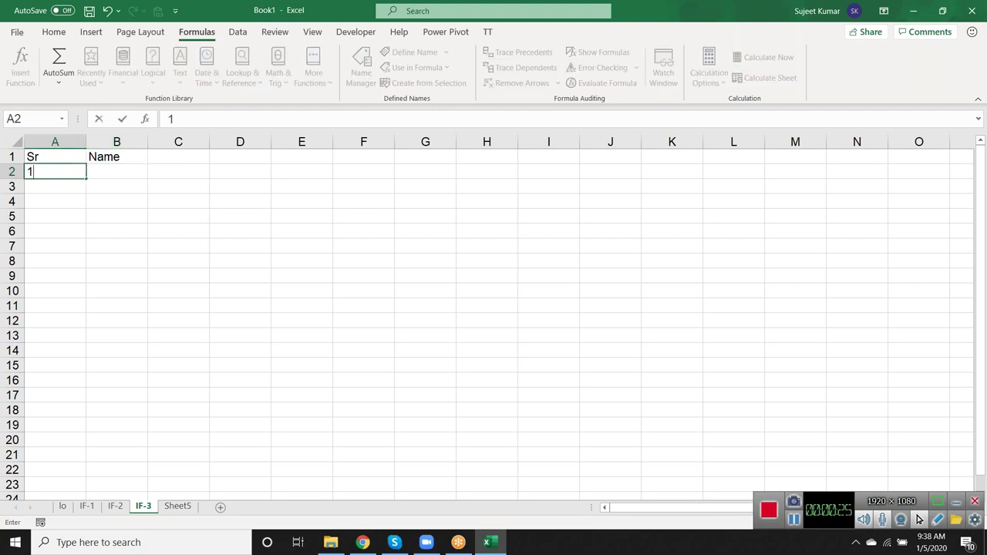
key("Tab")
type("Puja]")
key("Return")
key("Left")
key("Right")
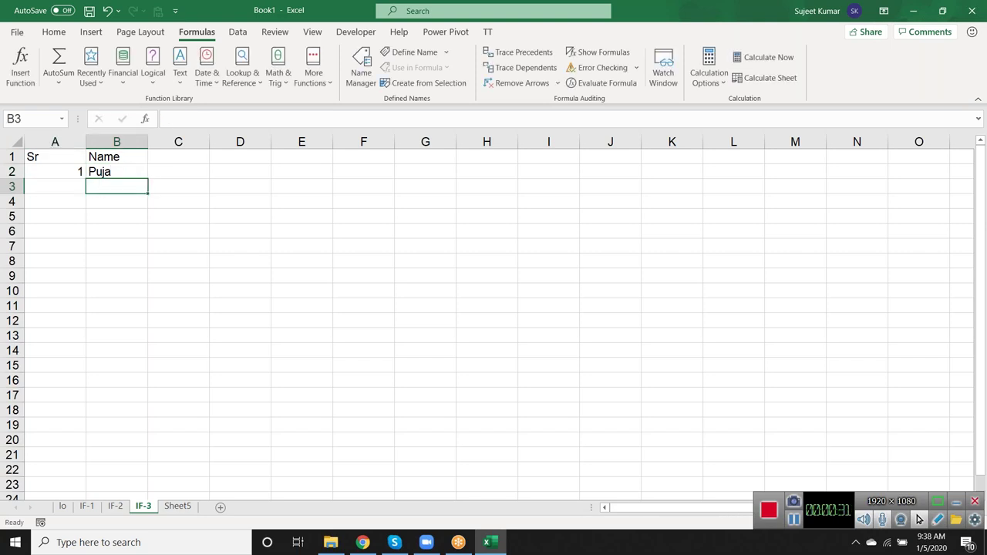
type("Neha")
key("Return")
key("Up")
key("Left")
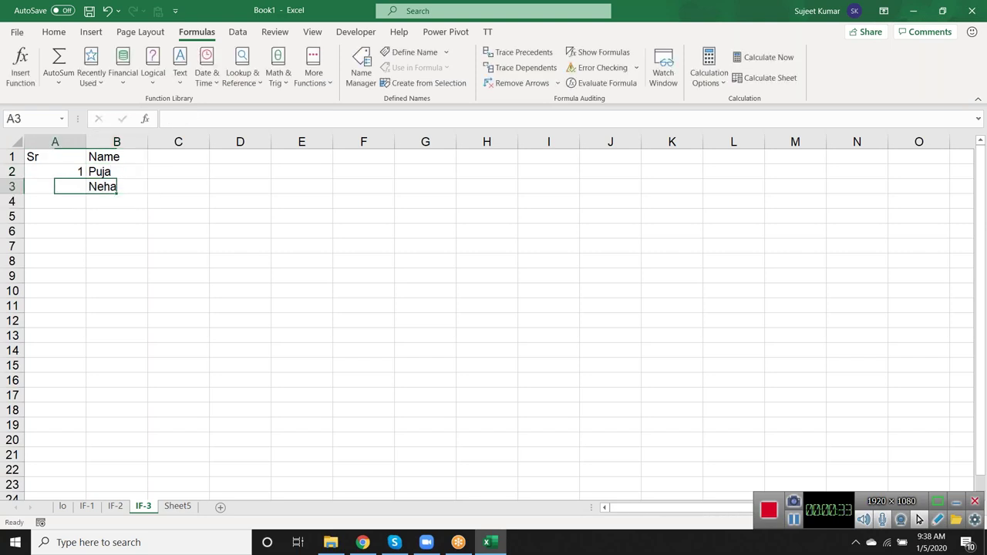
type("2")
key("Return")
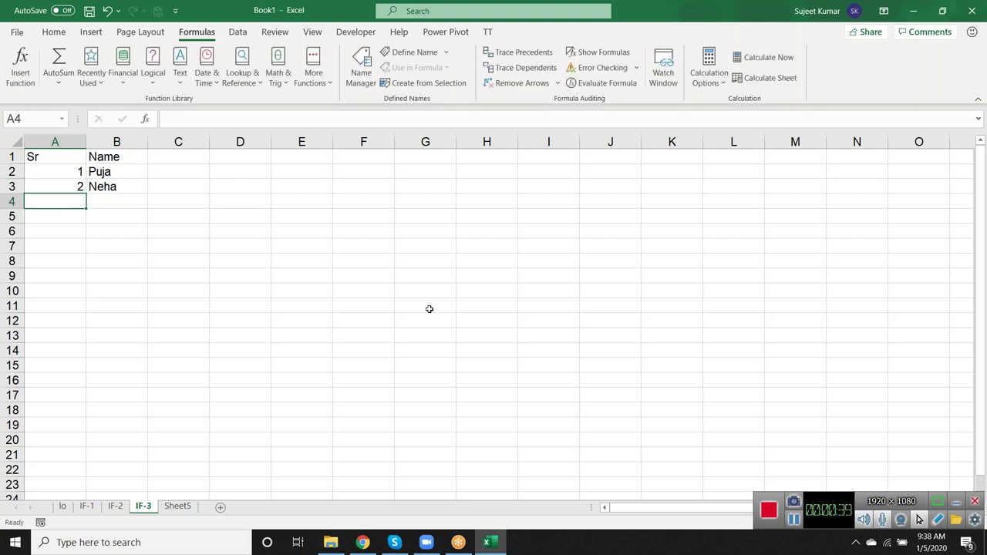
Step: Look over the empty rows below the list, then clear the serial number 2 from A3
key("Up")
key("Right")
key("Down")
key("Up")
key("Down")
key("shift+Down")
key("shift+Down")
key("shift+Down")
key("shift+Down")
key("shift+Down")
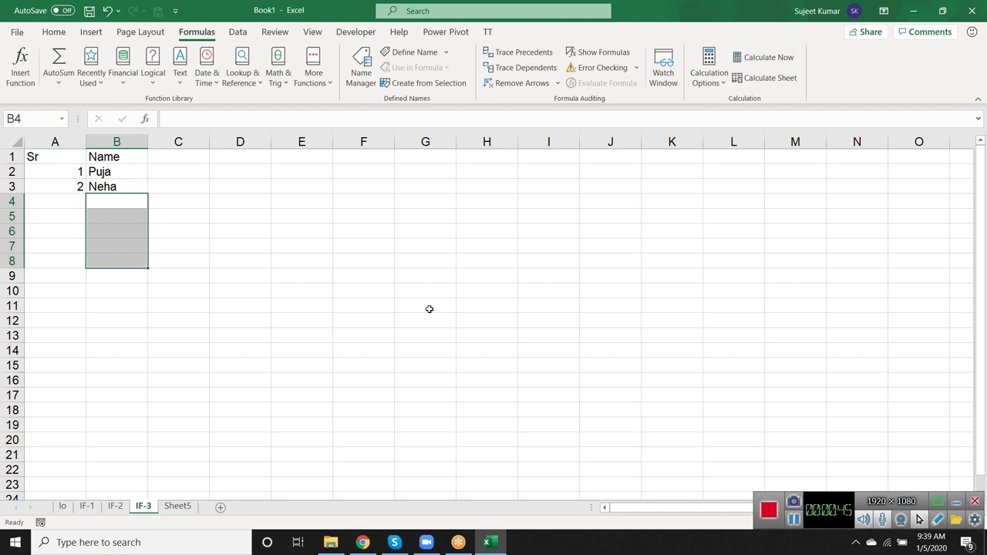
key("Left")
key("shift+Down")
key("shift+Down")
key("shift+Down")
key("shift+Down")
key("shift+Down")
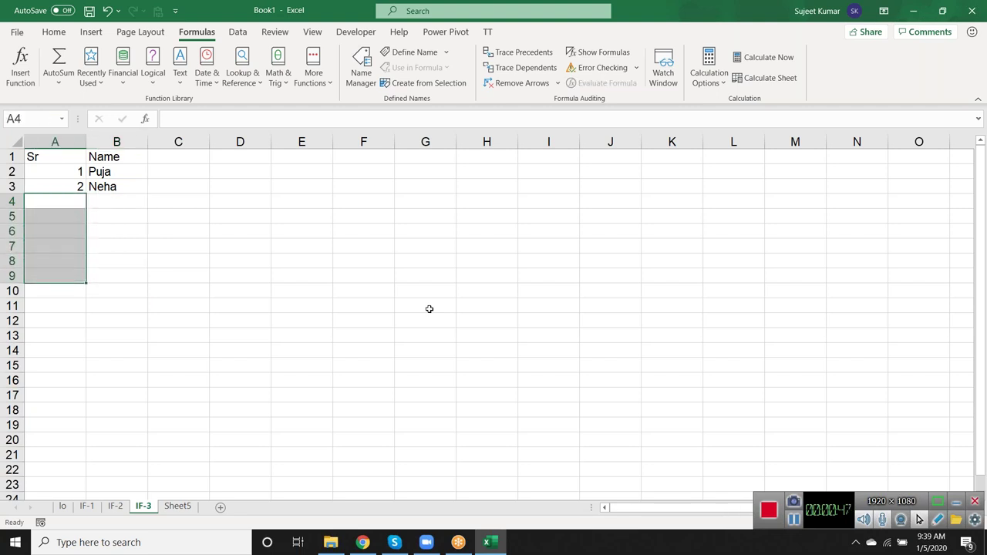
key("Right")
key("shift+Down")
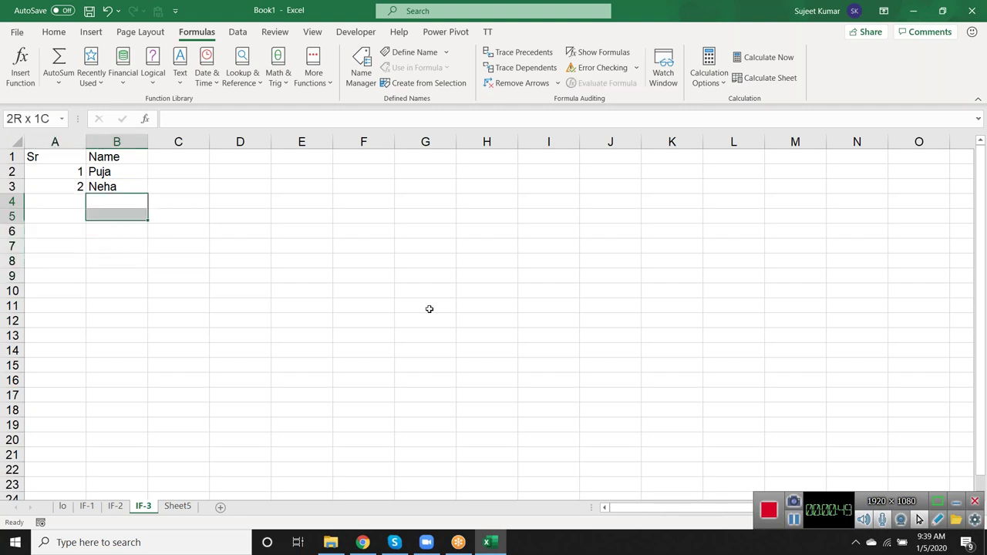
key("shift+Down")
key("shift+Down")
key("shift+Down")
key("shift+Down")
key("shift+Down")
key("shift+Down")
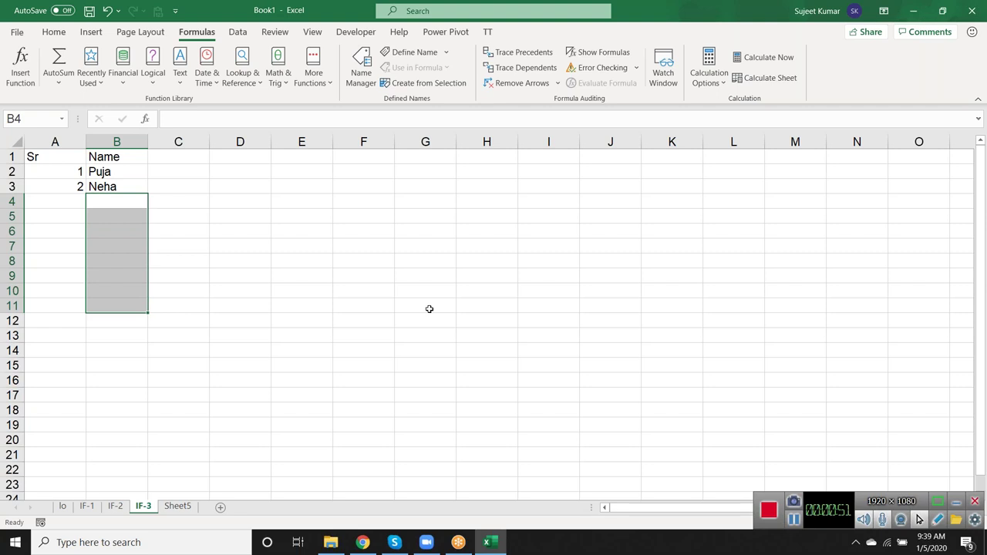
key("Left")
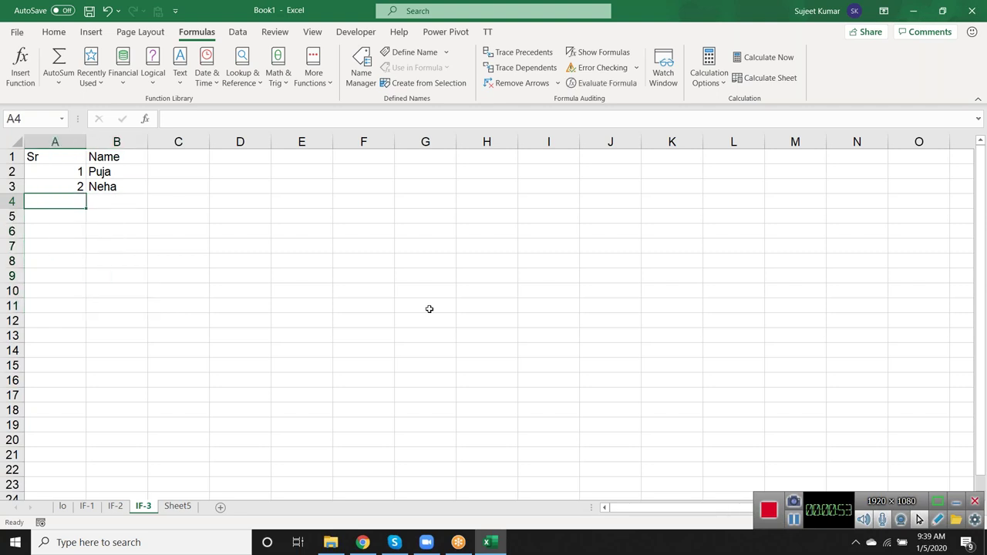
key("Right")
key("shift+Down")
key("shift+Down")
key("shift+Down")
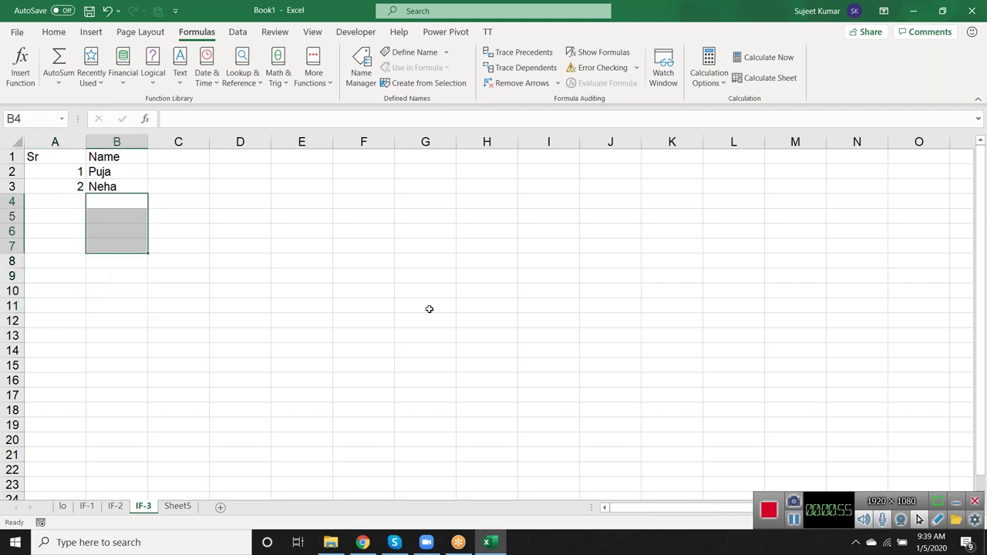
key("Left")
key("shift+Down")
key("shift+Down")
key("shift+Down")
key("Up")
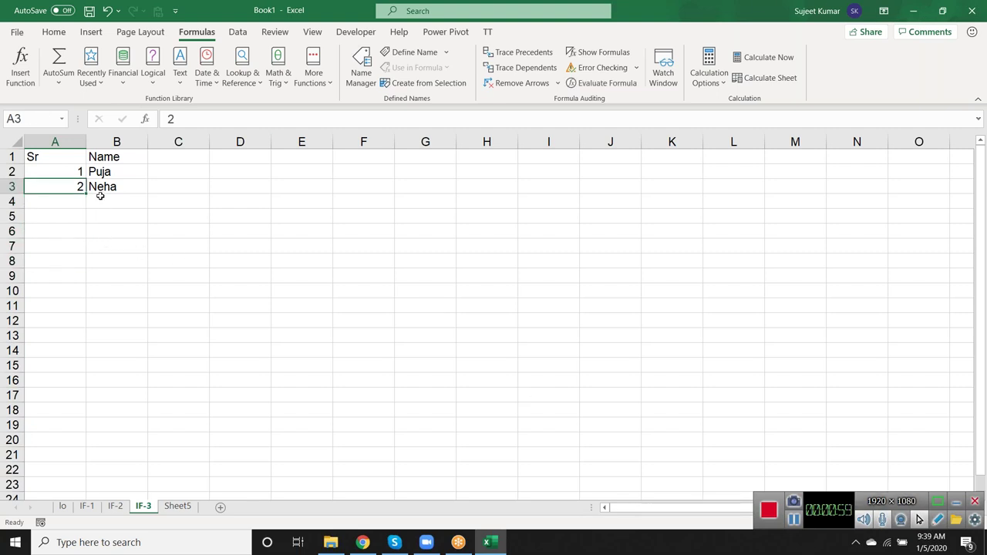
key("Delete")
key("Up")
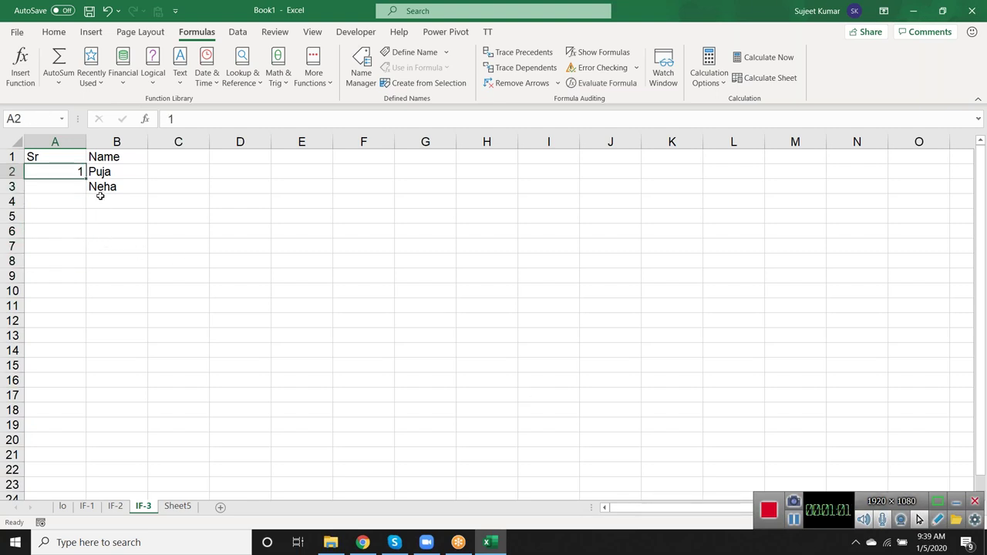
Step: Begin A3's formula as =IF(B3>0 to test whether B3 holds a name
key("Down")
type("=")
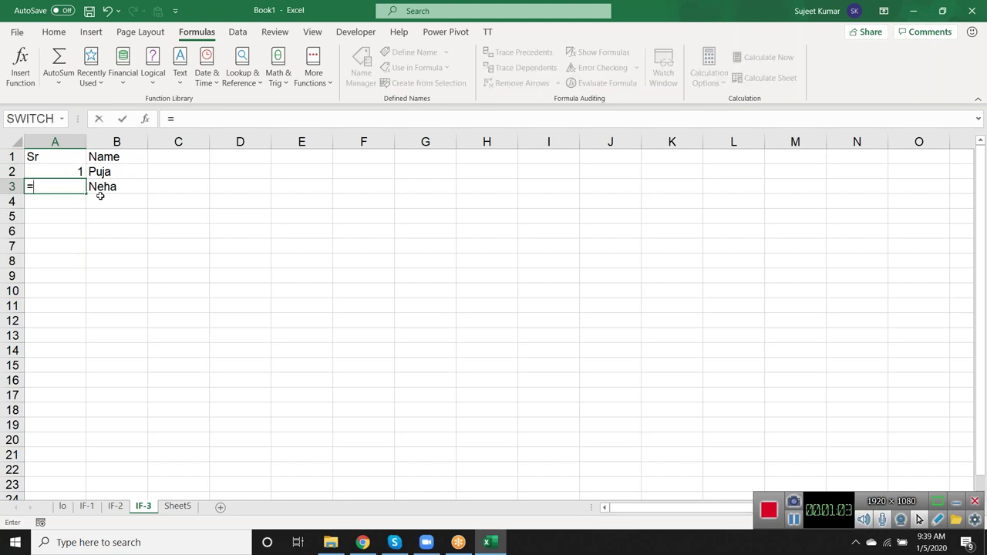
type("if")
key("Tab")
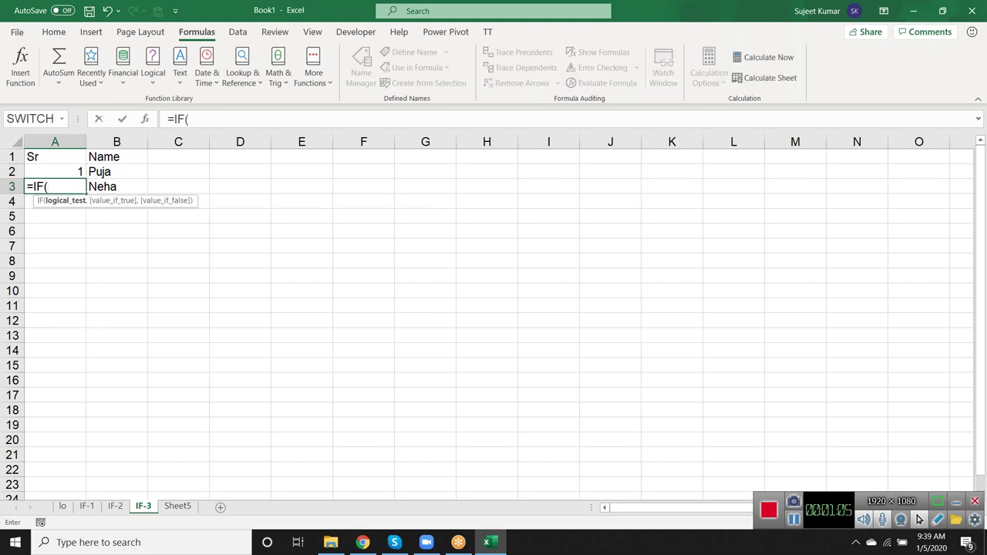
key("Right")
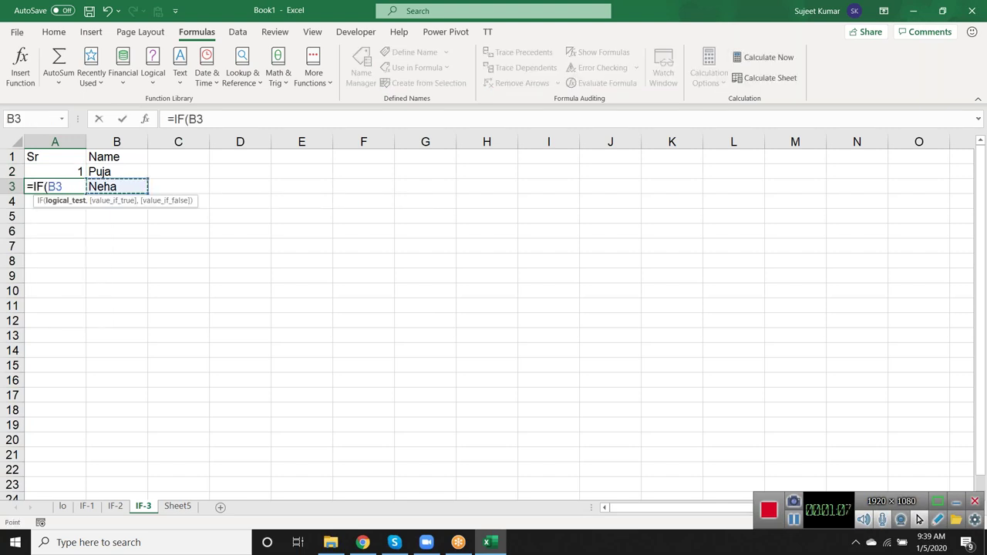
type(">0")
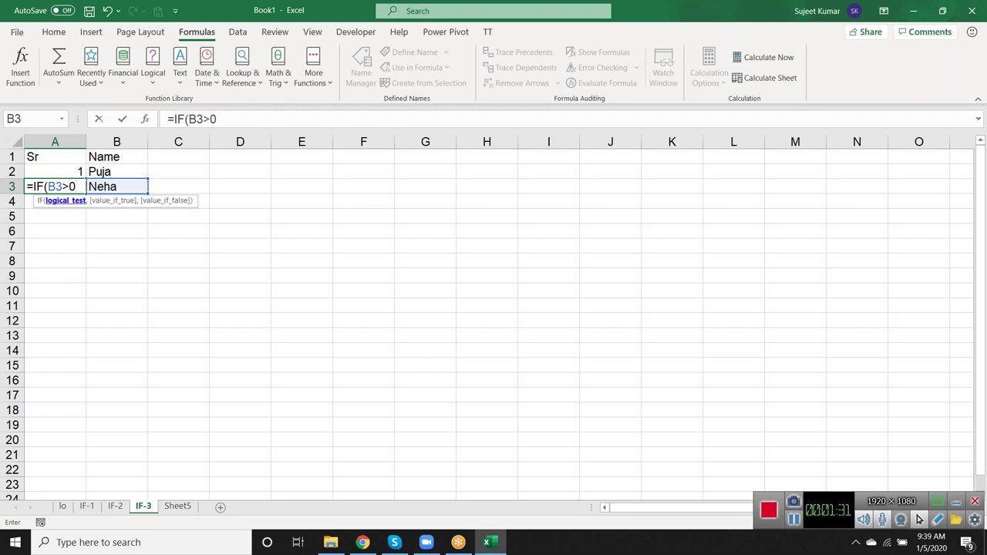
Step: Complete A3's formula as =IF(B3>0,A2+1,"") so it shows serial number 2
left_click(62, 171)
key("Return")
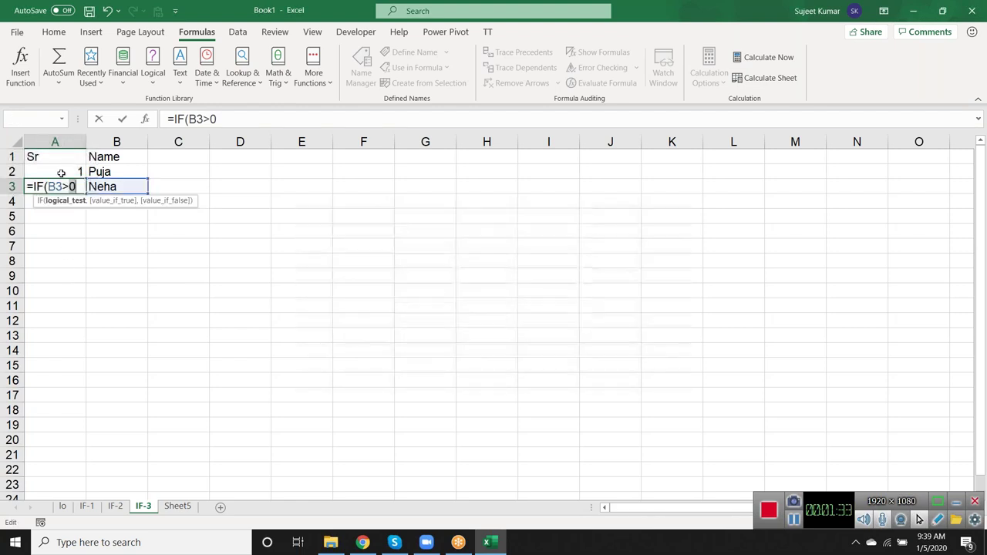
type(",")
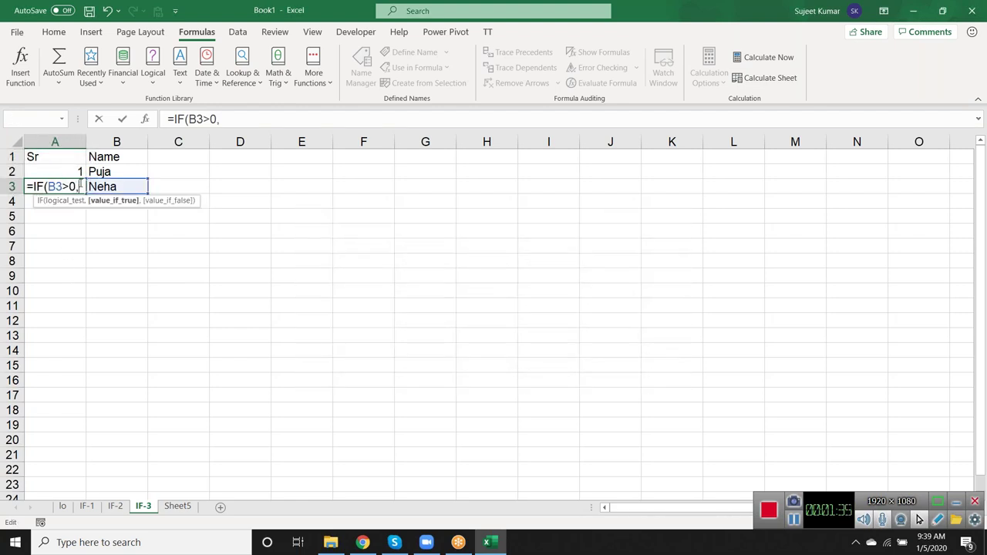
left_click(61, 167)
type("+1")
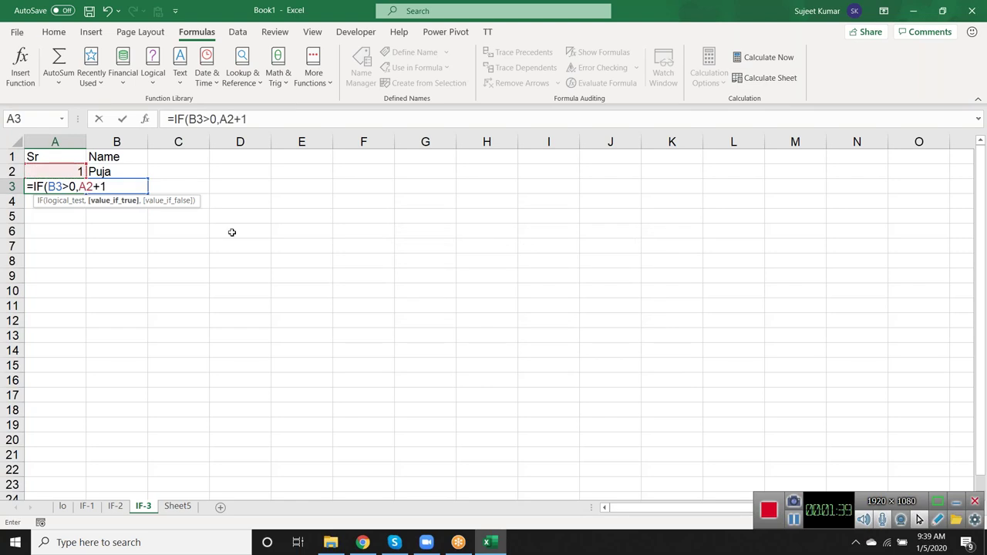
type(",\"\"")
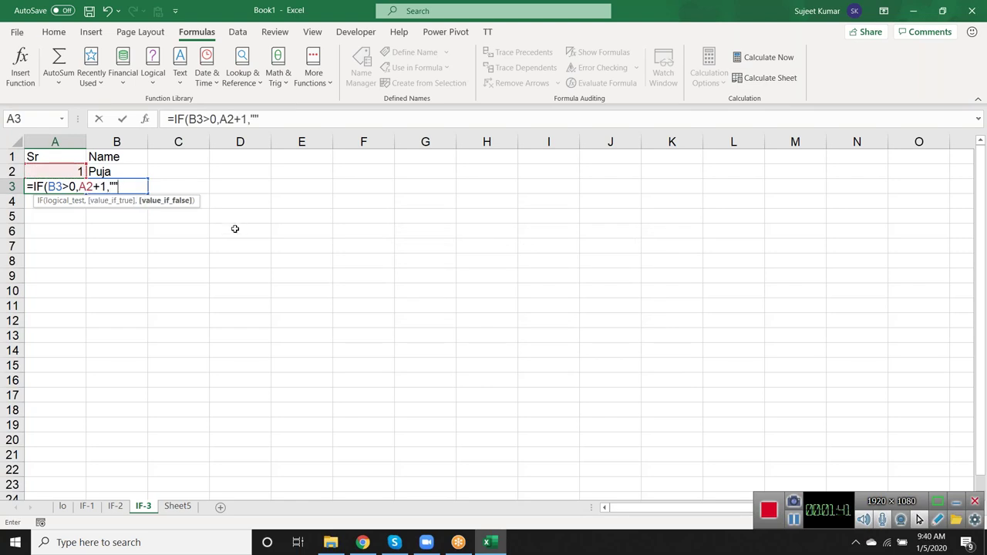
key("Return")
Step: Select A3 down to A15 to extend the serial-number formula
key("Up")
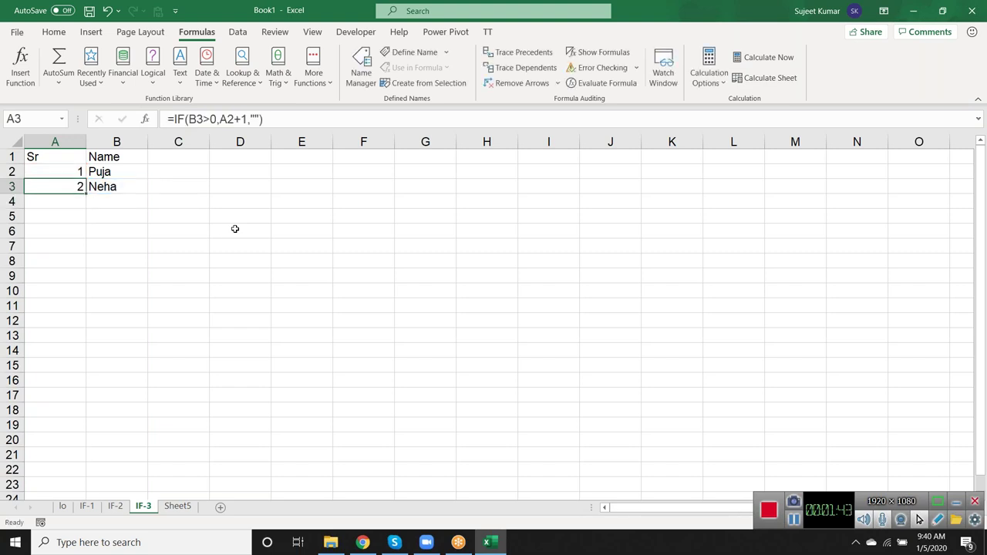
key("F2")
key("ctrl+Return")
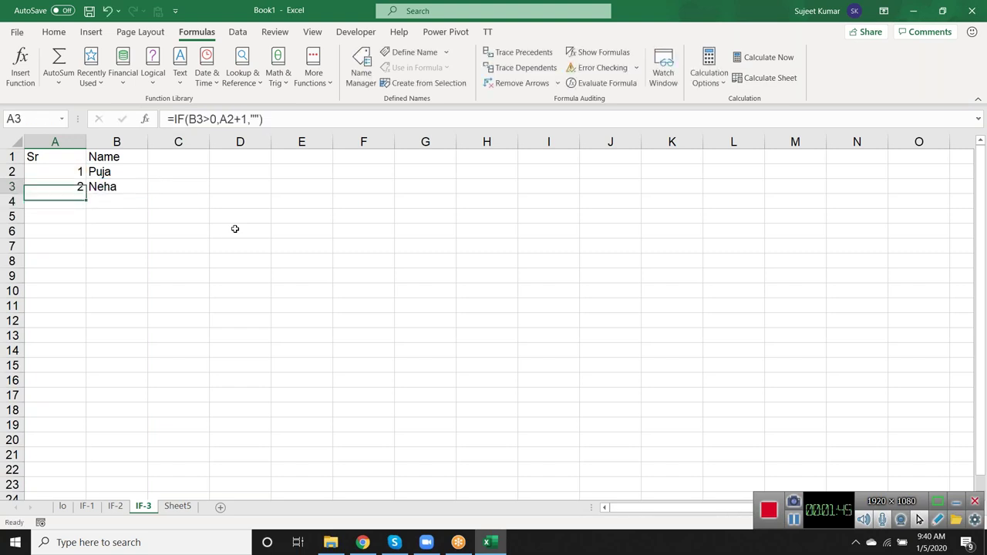
key("shift+Down")
key("shift+Down")
key("shift+Down")
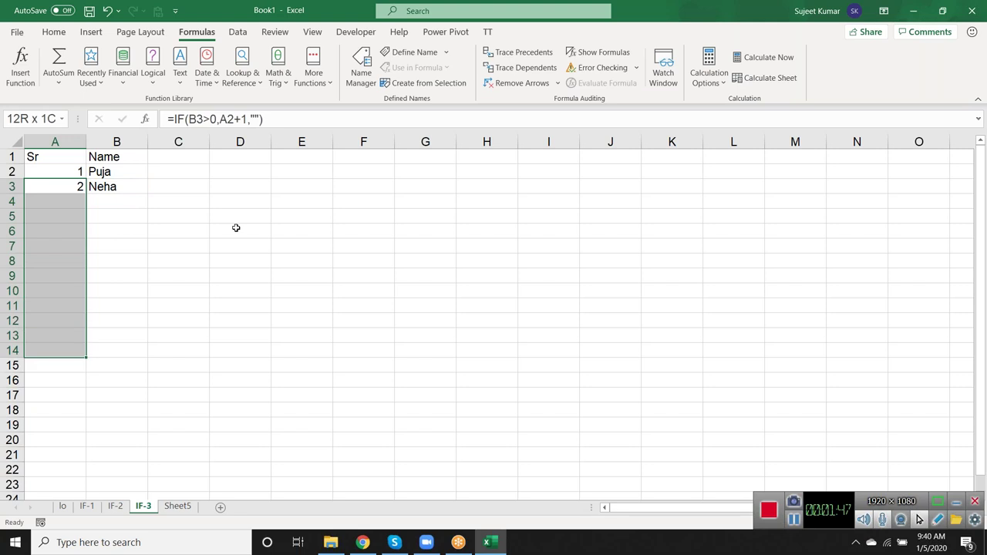
key("shift+Down")
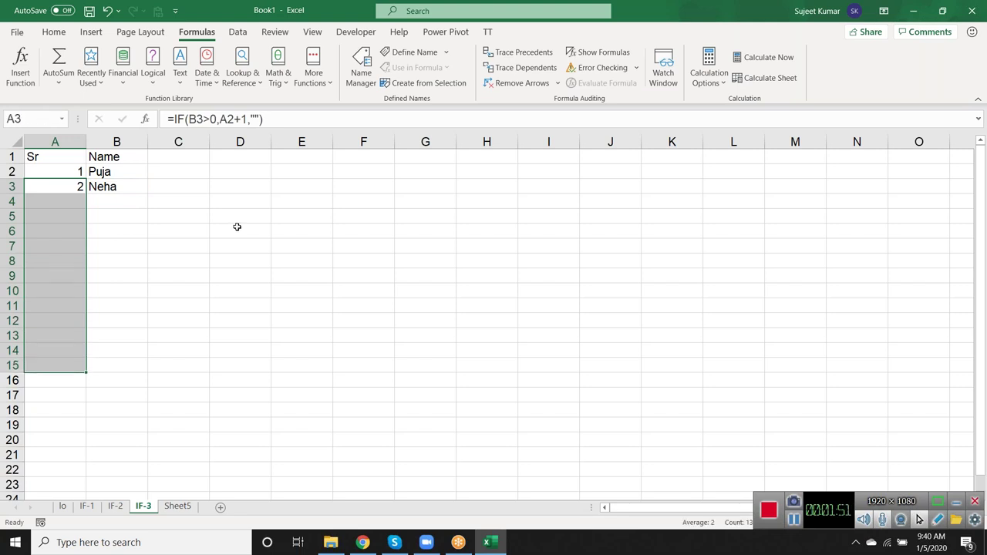
Step: Enter the names Neetu, Inder and Uday in B4:B6
key("Right")
key("Down")
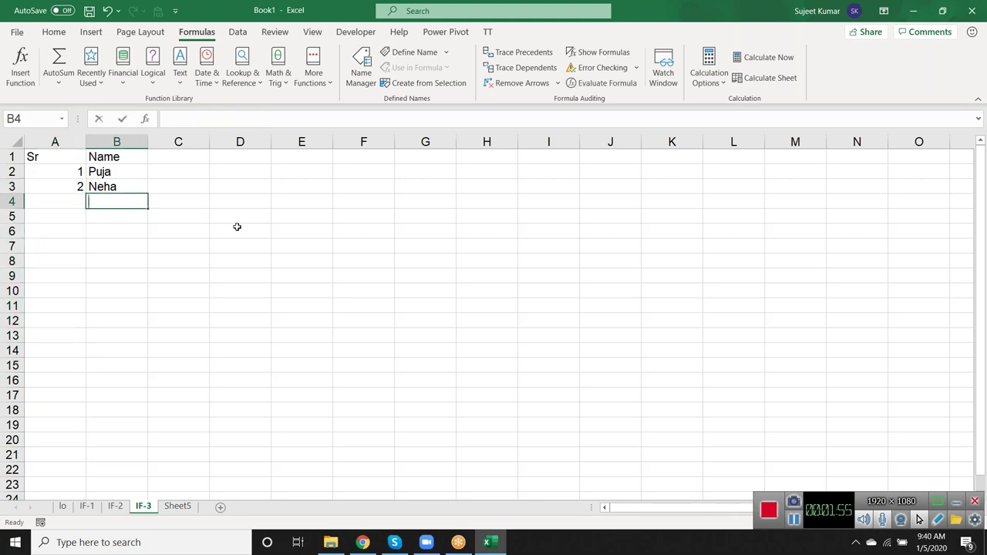
type("Neetu")
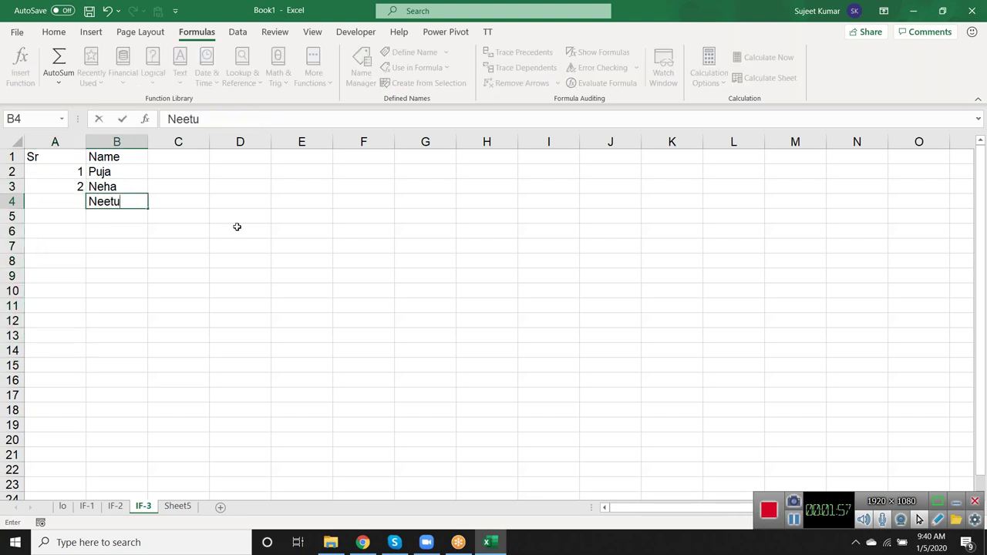
key("Return")
type("Inder")
key("Return")
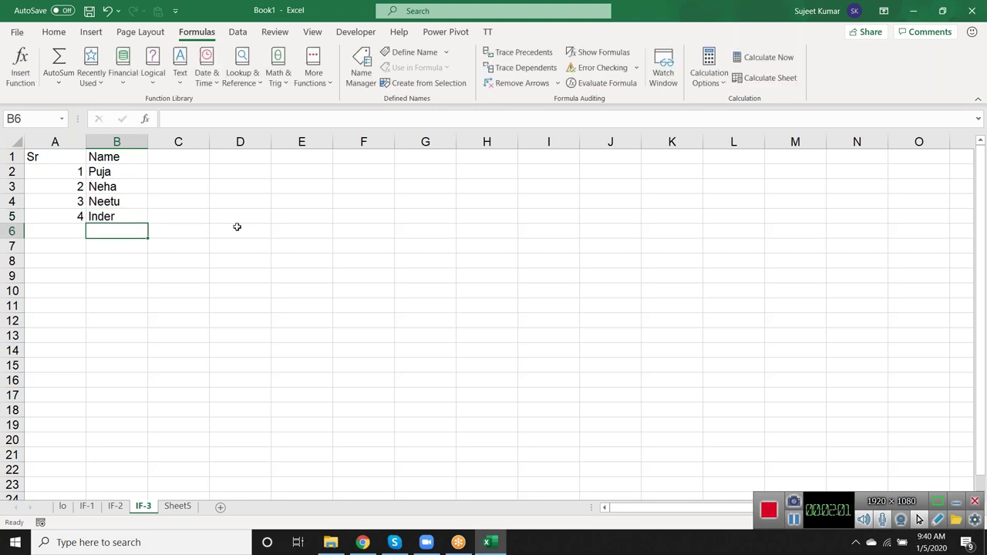
type("UDay")
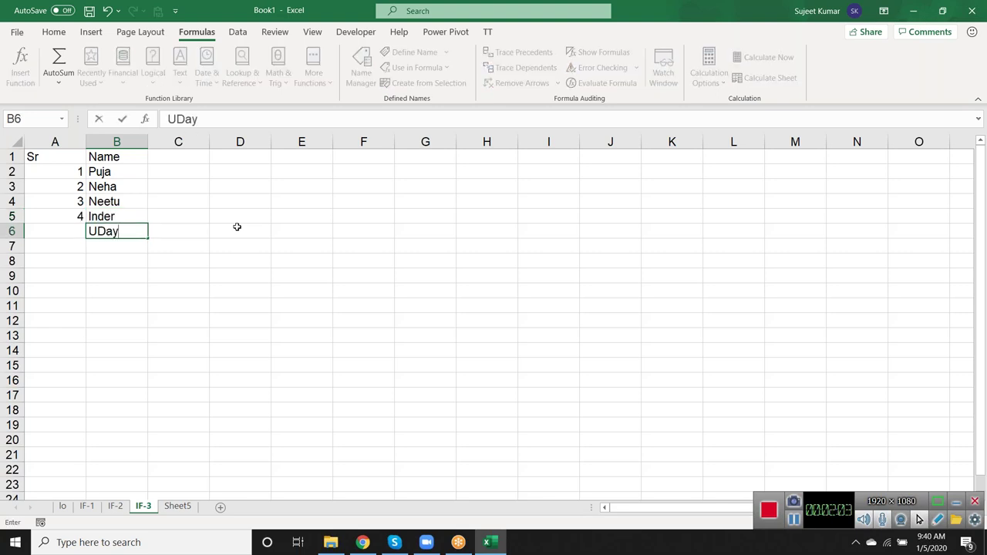
key("Return")
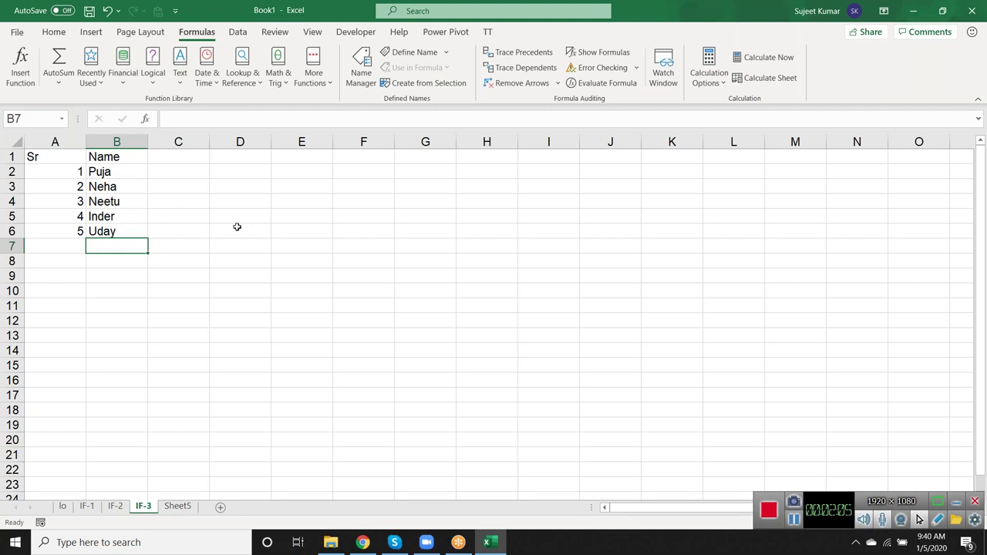
Step: Skip B7, enter Deenu in B8, and open A8's #VALUE! formula for editing
key("Left")
key("Right")
key("Left")
key("Right")
key("Down")
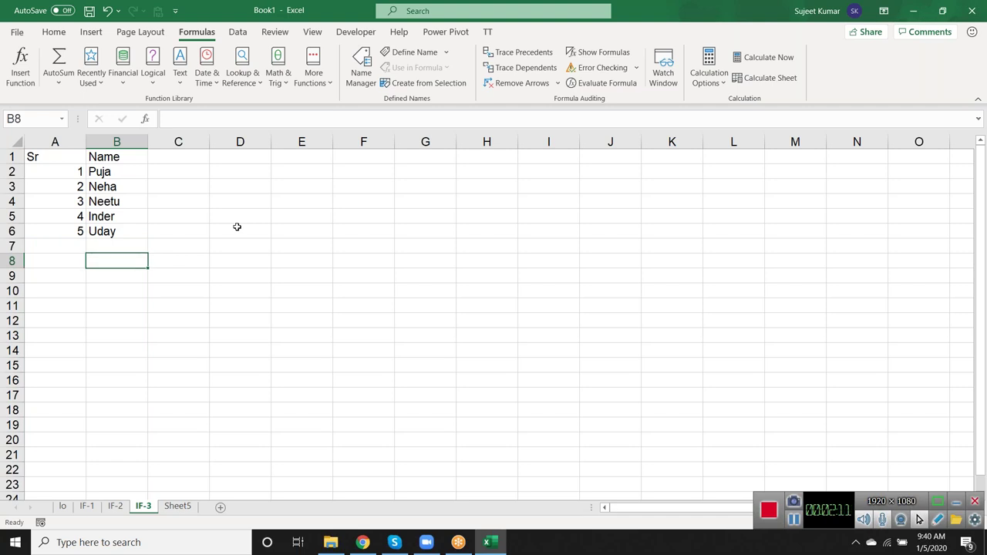
type("Deenu")
key("Return")
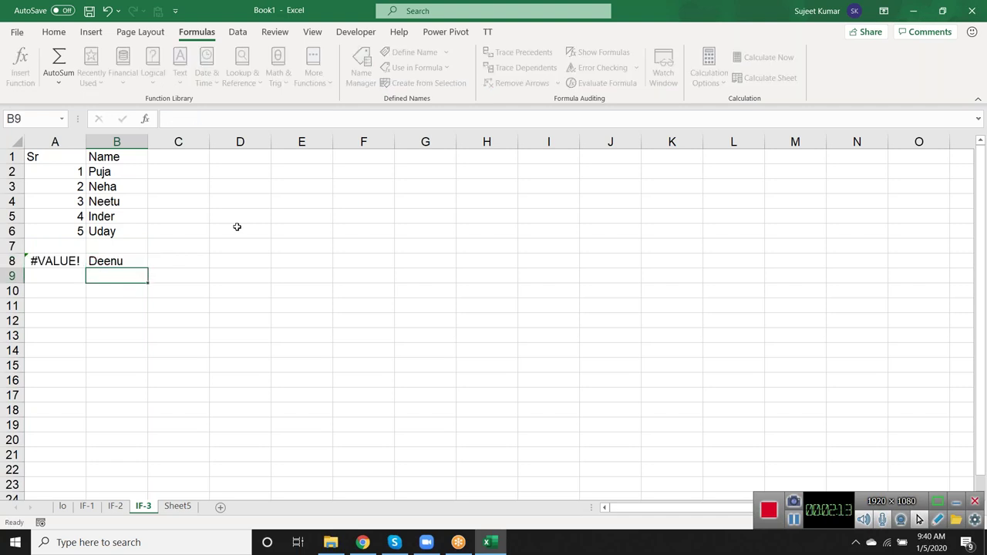
key("Up")
key("Left")
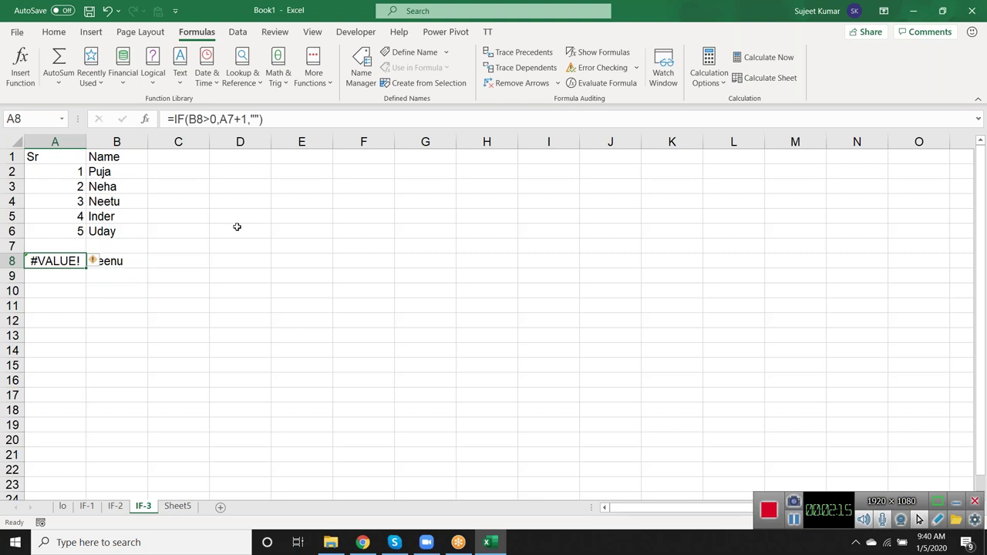
key("F2")
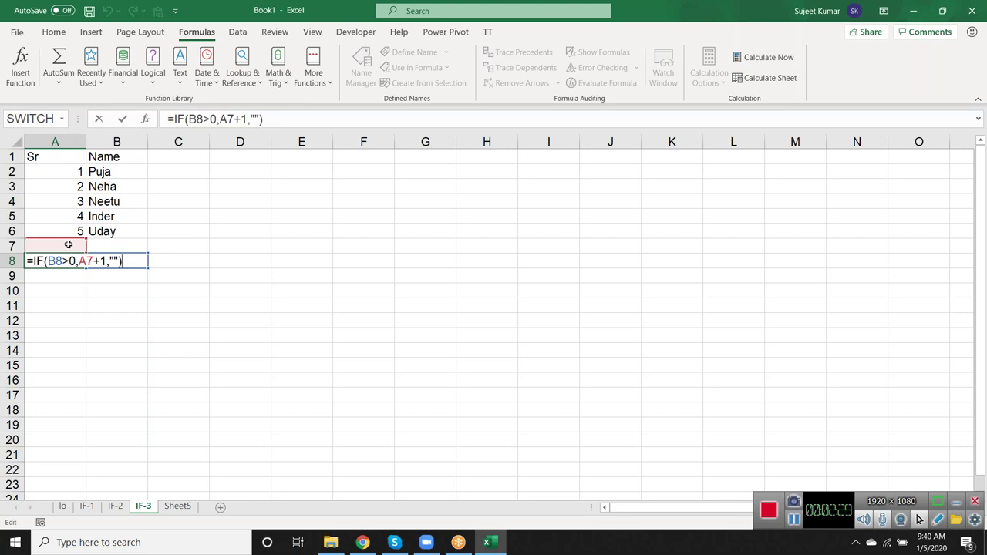
left_click_drag(78, 261, 105, 261)
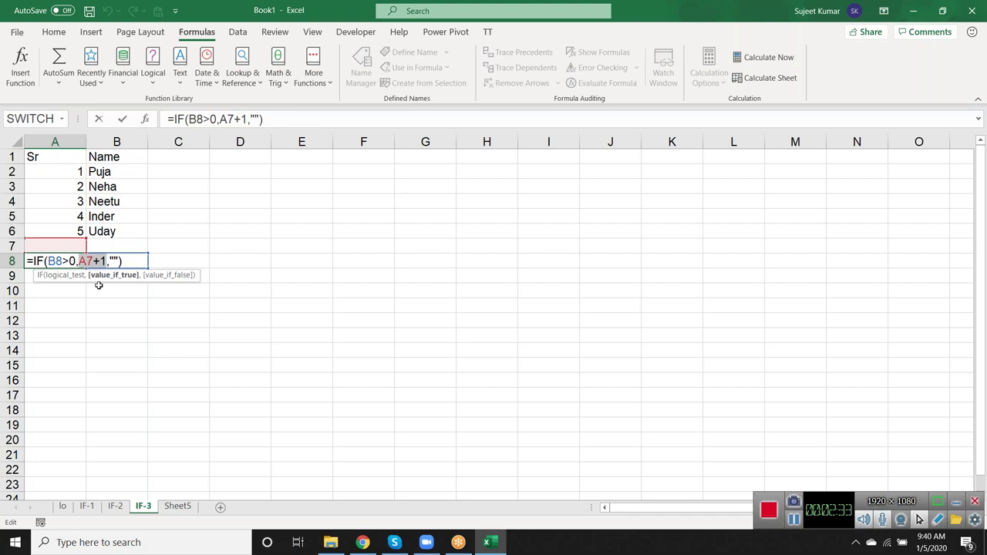
key("ctrl+Return")
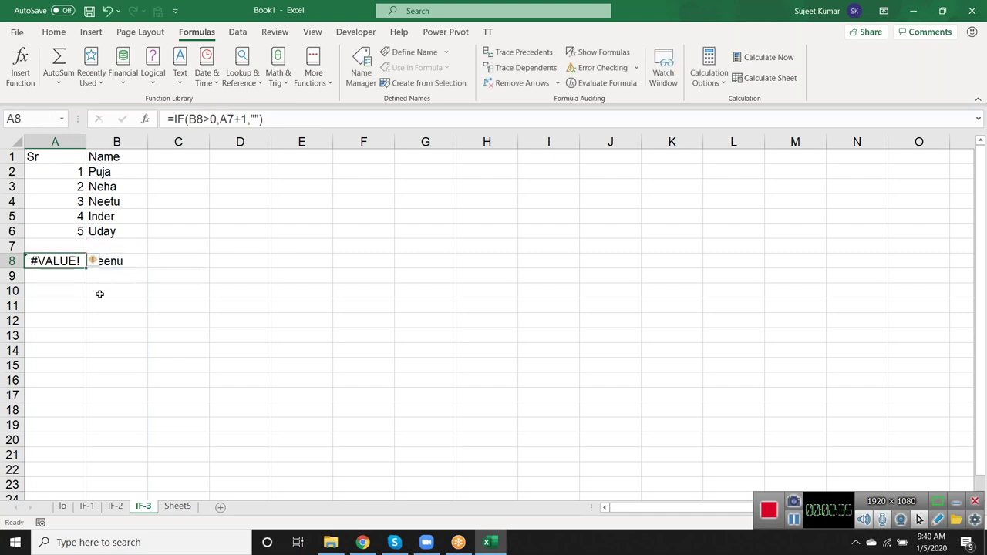
left_click(113, 287)
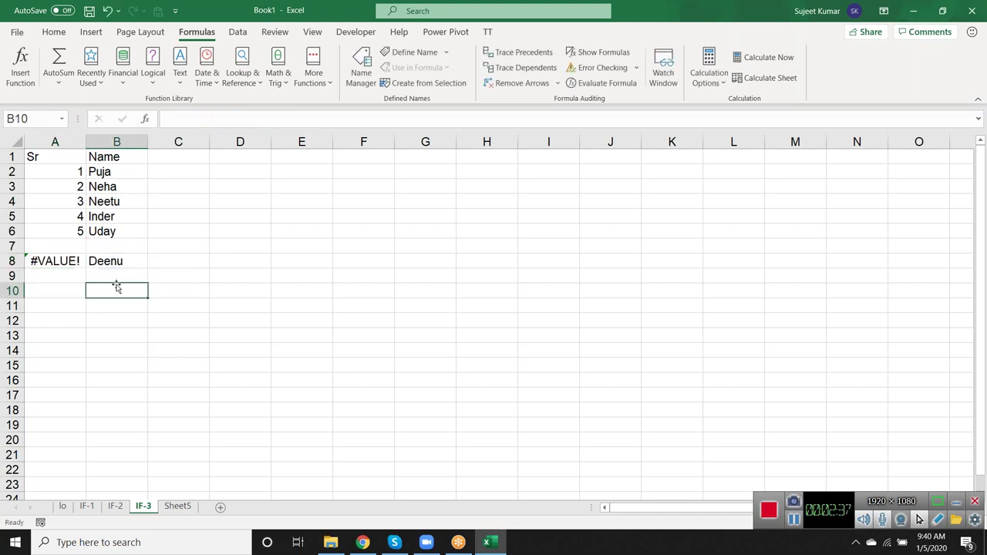
left_click(116, 269)
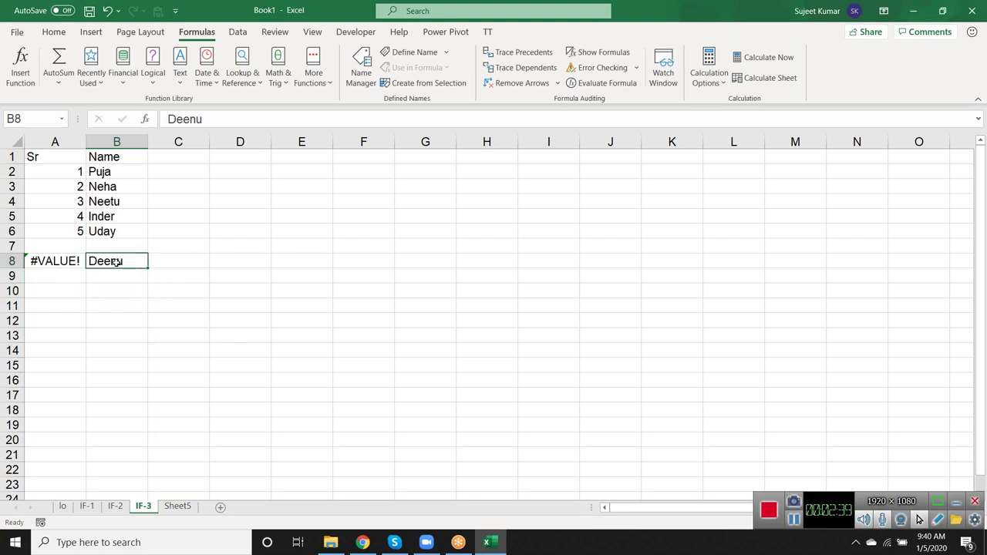
left_click(181, 120)
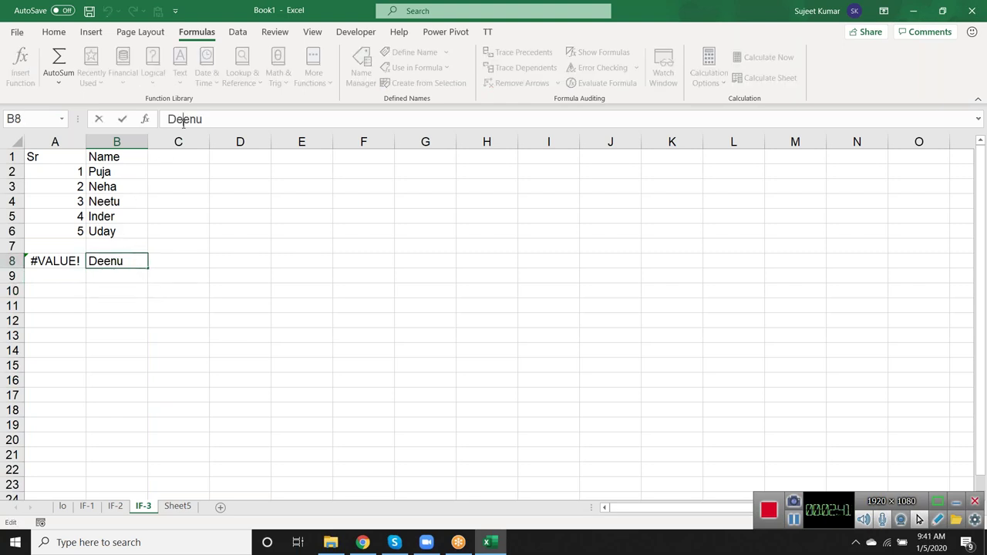
left_click(74, 265)
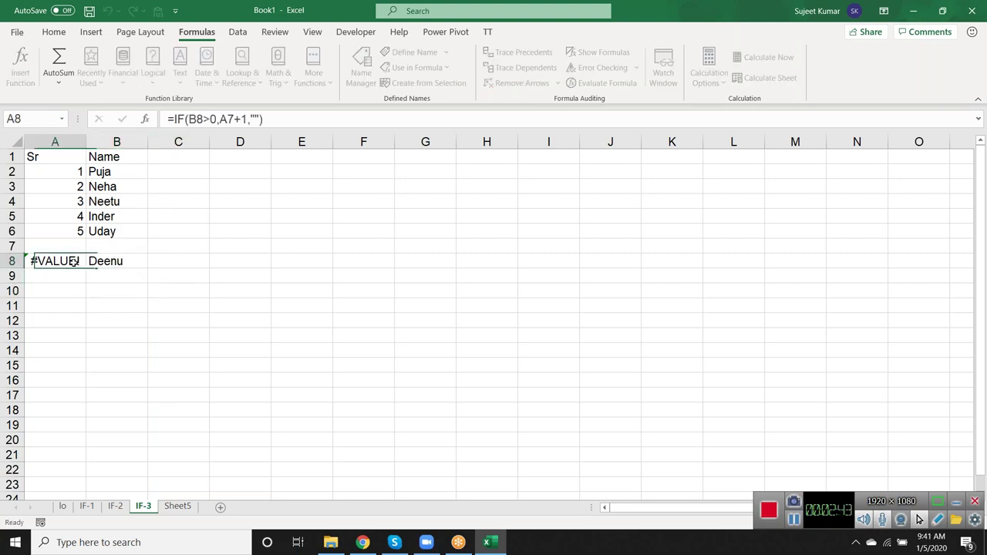
double_click(74, 262)
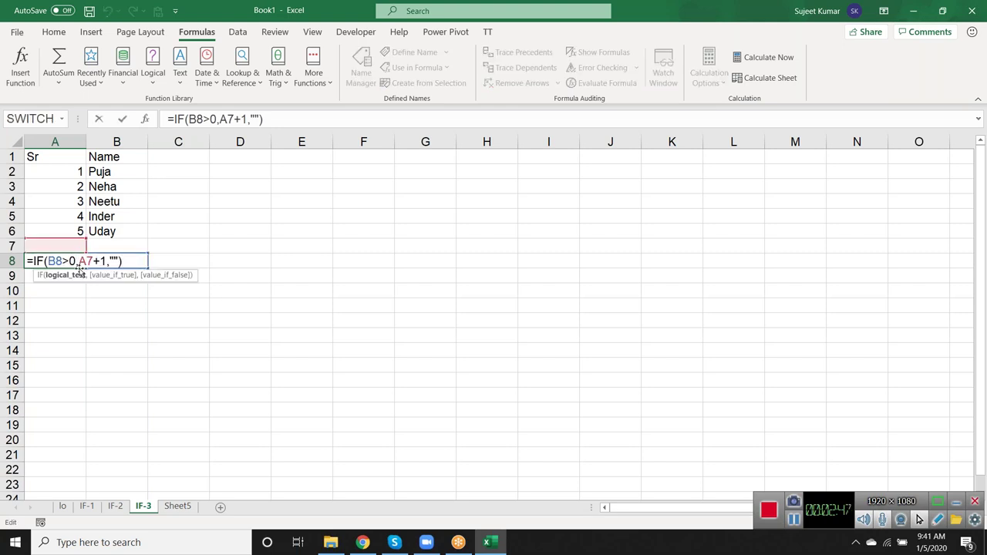
key("ctrl+Return")
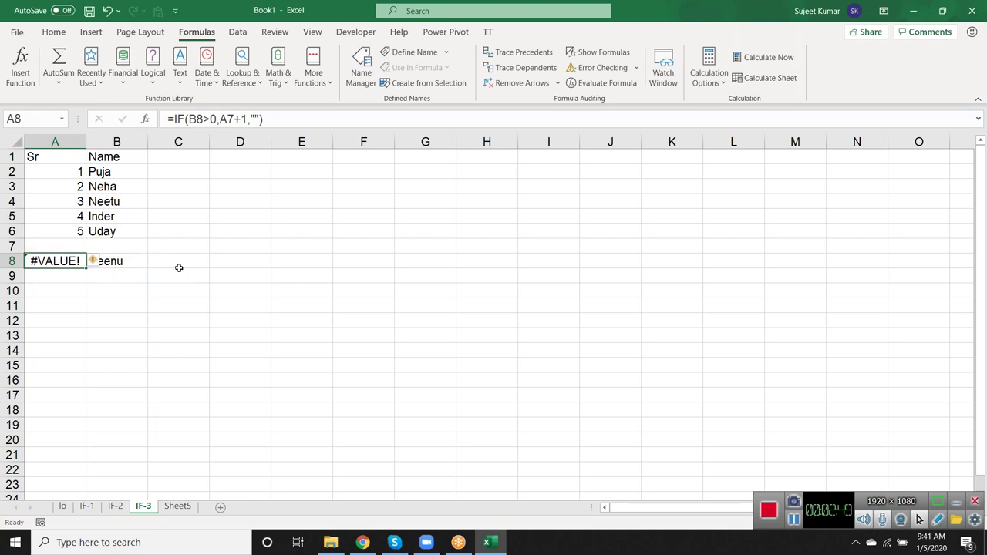
left_click(129, 173)
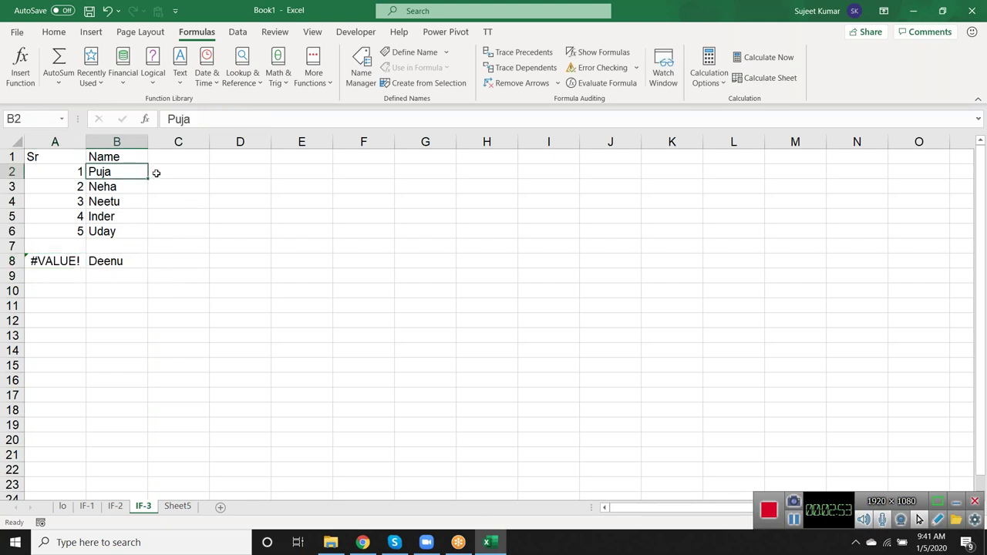
Step: Try =MAX over the column A serials in C2, which returns 5
left_click(156, 173)
type("=")
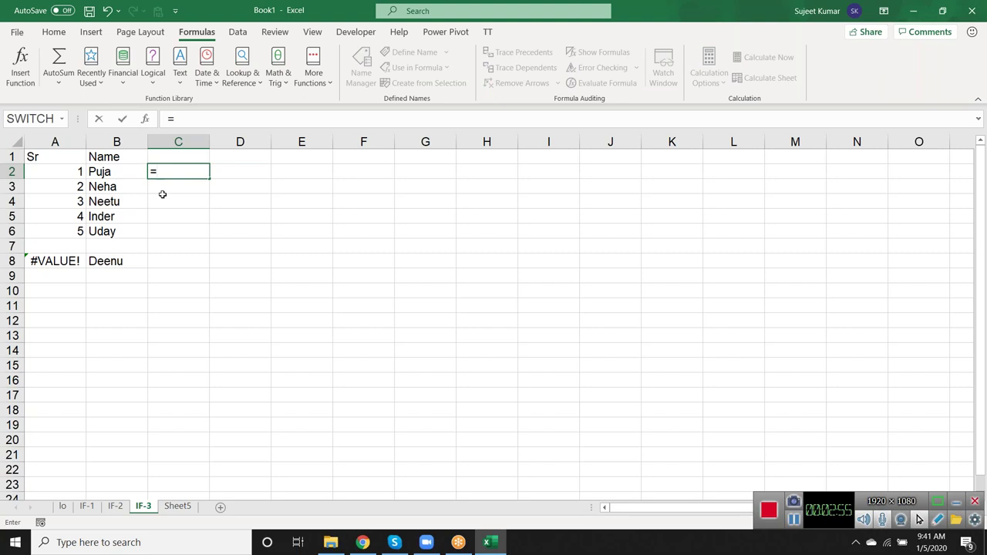
type("ma")
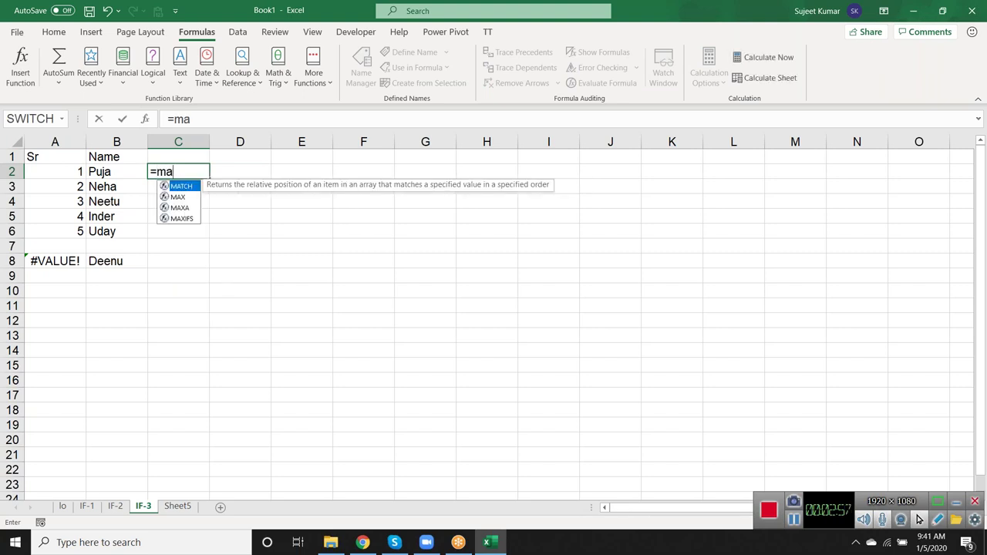
type("x")
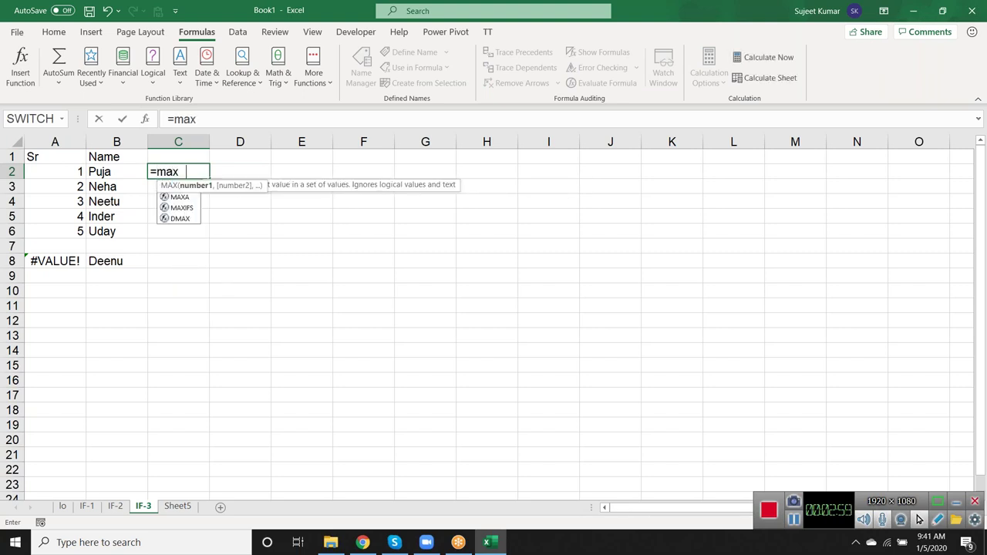
key("Tab")
left_click_drag(70, 172, 69, 240)
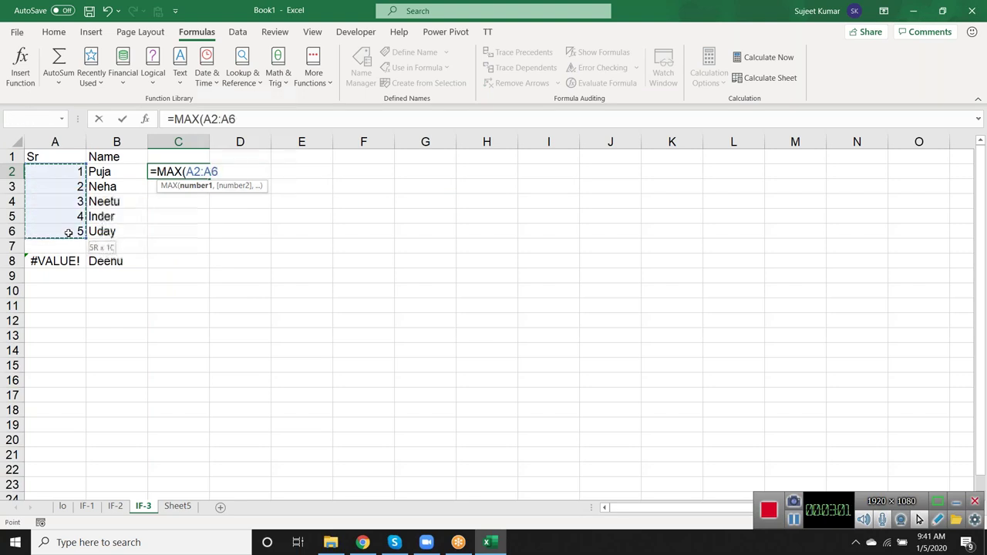
key("Return")
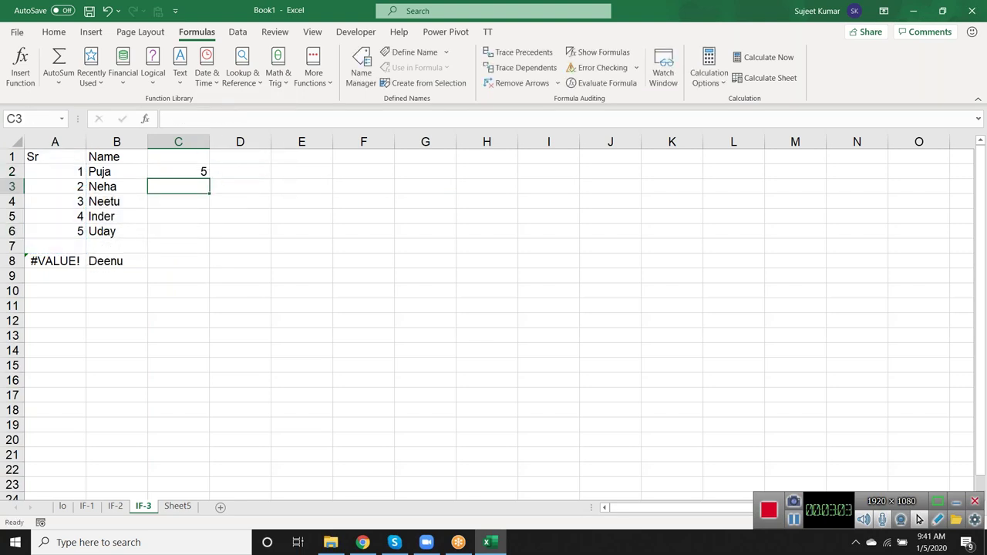
Step: Clear C2 and start an IF formula testing B2>0 with a MAX function
left_click(198, 172)
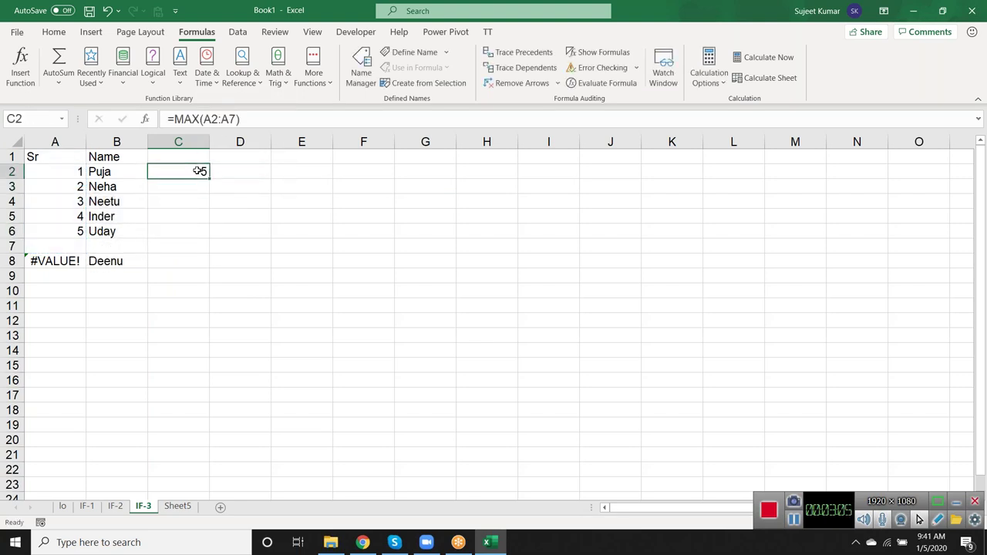
key("Delete")
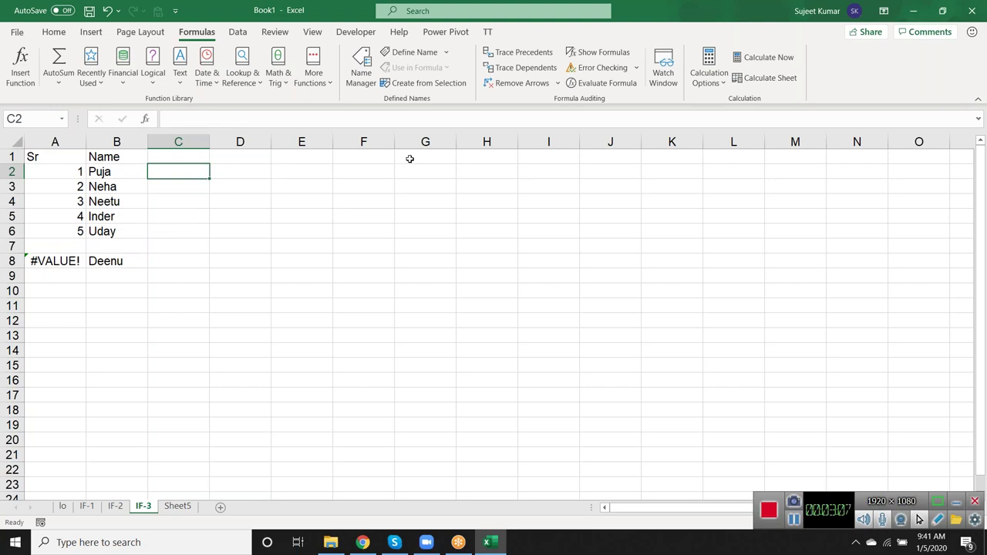
type("=")
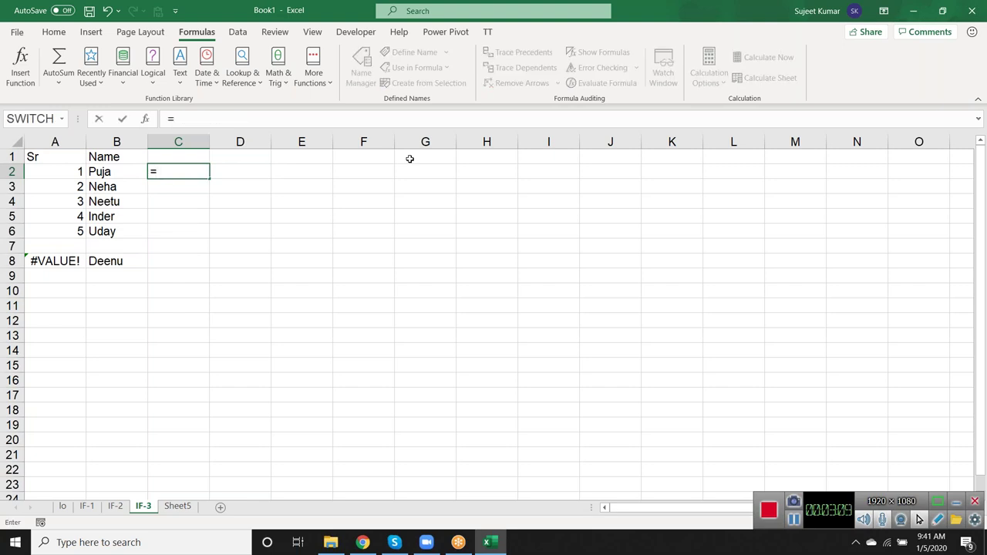
type("if(")
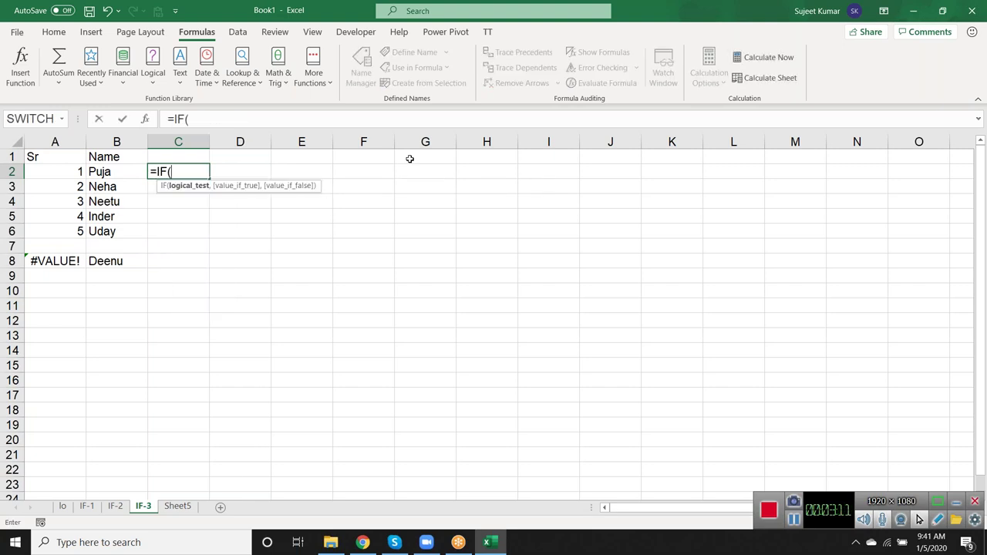
key("Left")
type(">0,max")
key("Tab")
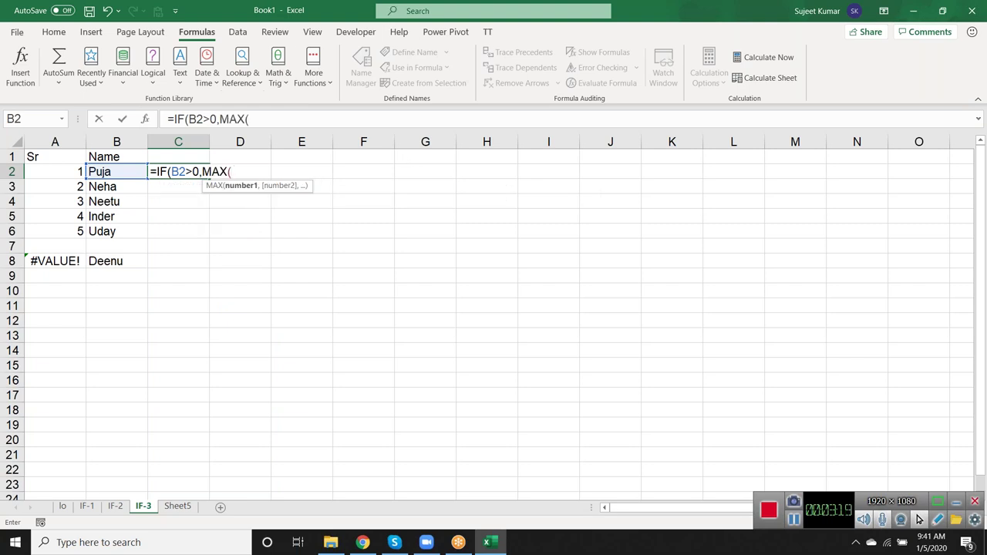
left_click(116, 141)
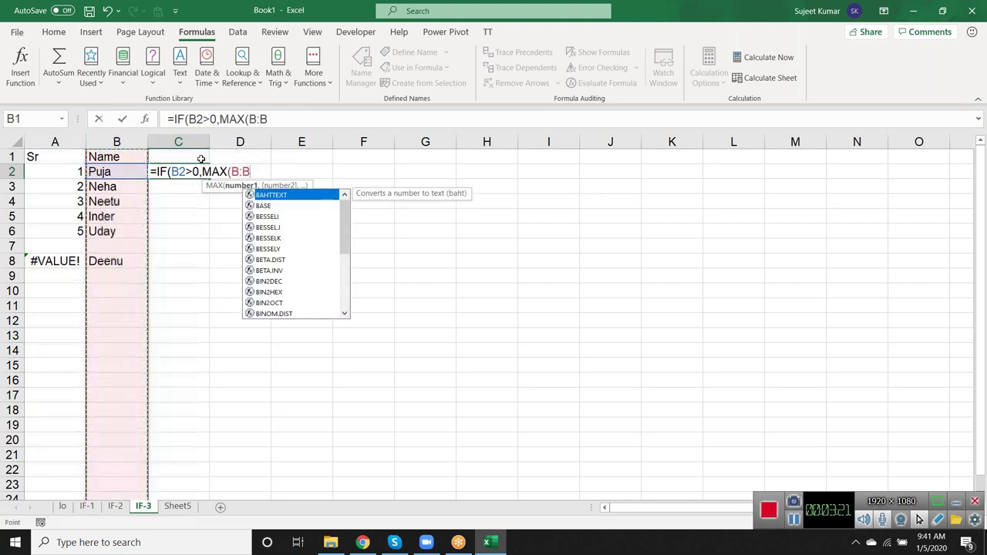
key("BackSpace")
key("BackSpace")
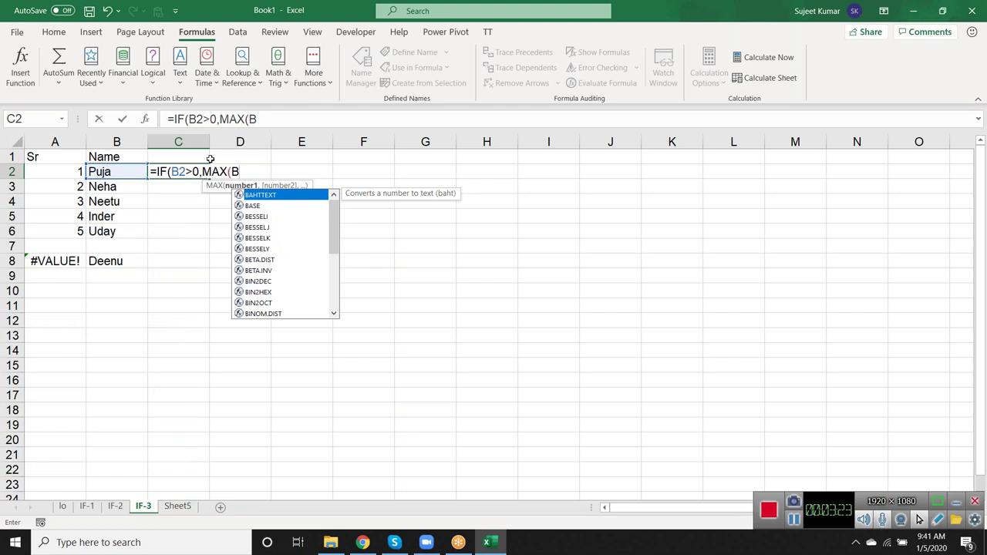
key("BackSpace")
Step: Finish C2 as =IF(B2>0,MAX($C$1:C1)+1,"") with an absolute $C$1 start
left_click(200, 156)
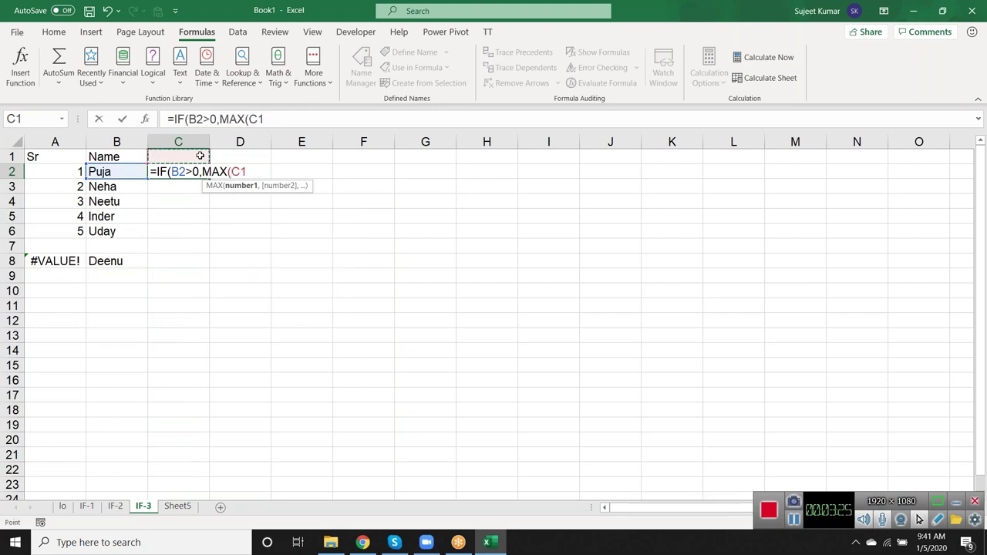
type(",")
key("BackSpace")
type(".")
type("C")
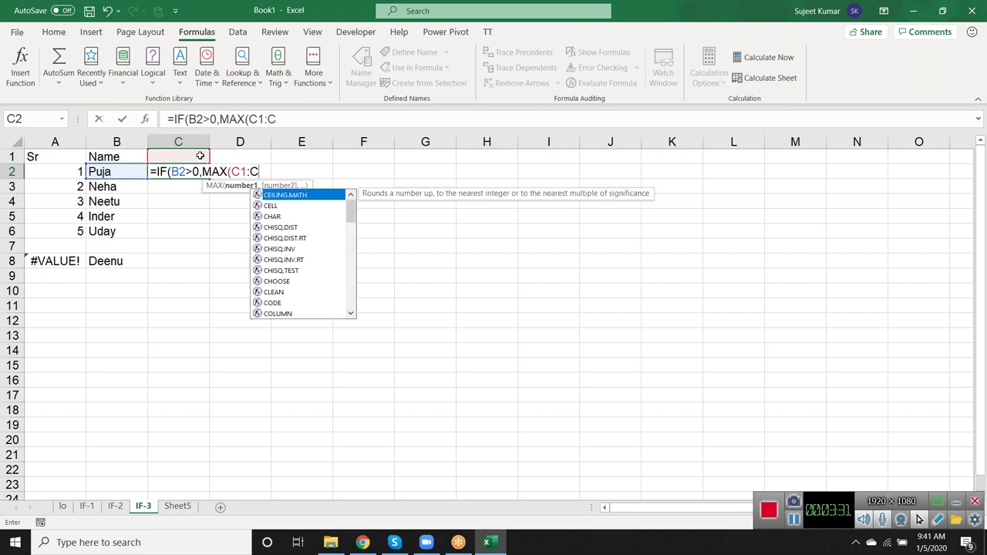
type("1)")
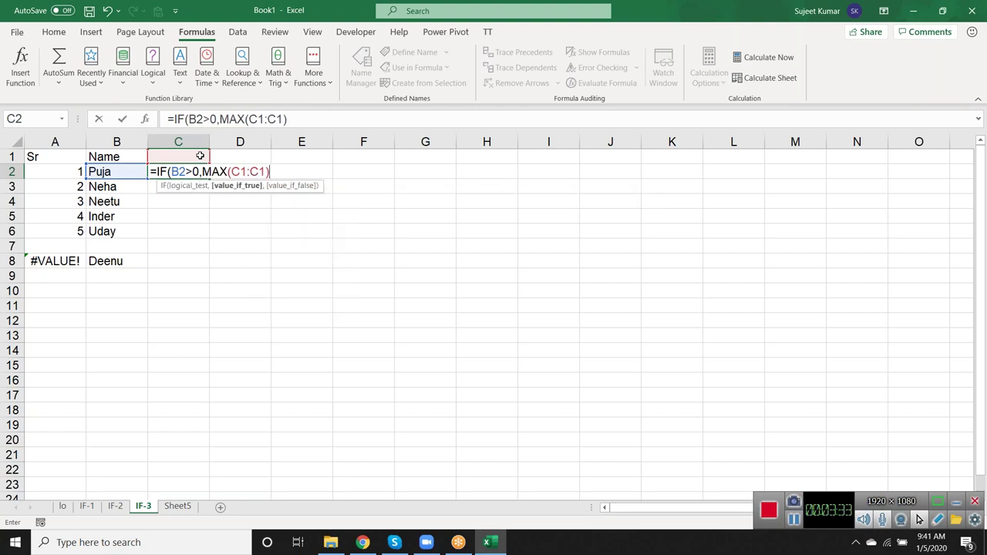
left_click(238, 171)
key("F4")
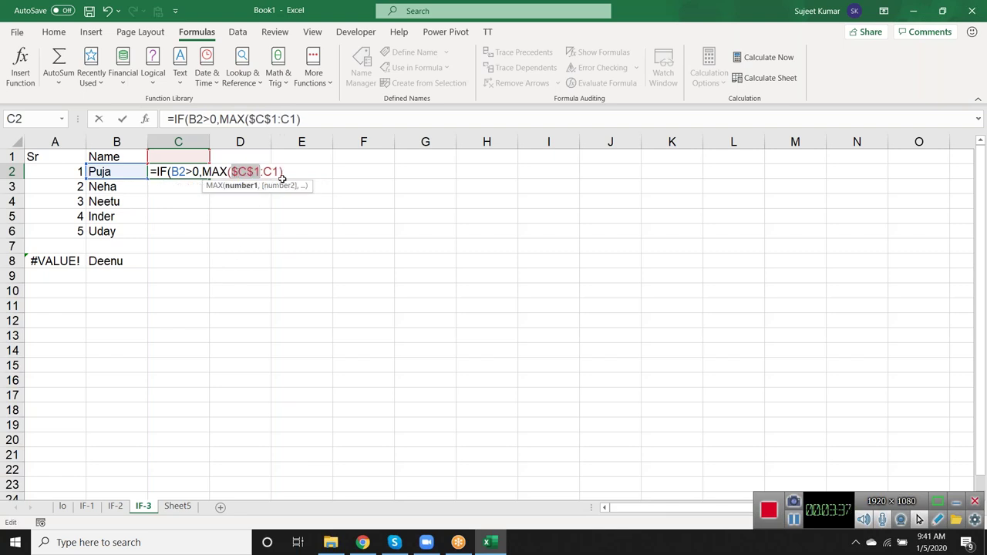
left_click(289, 171)
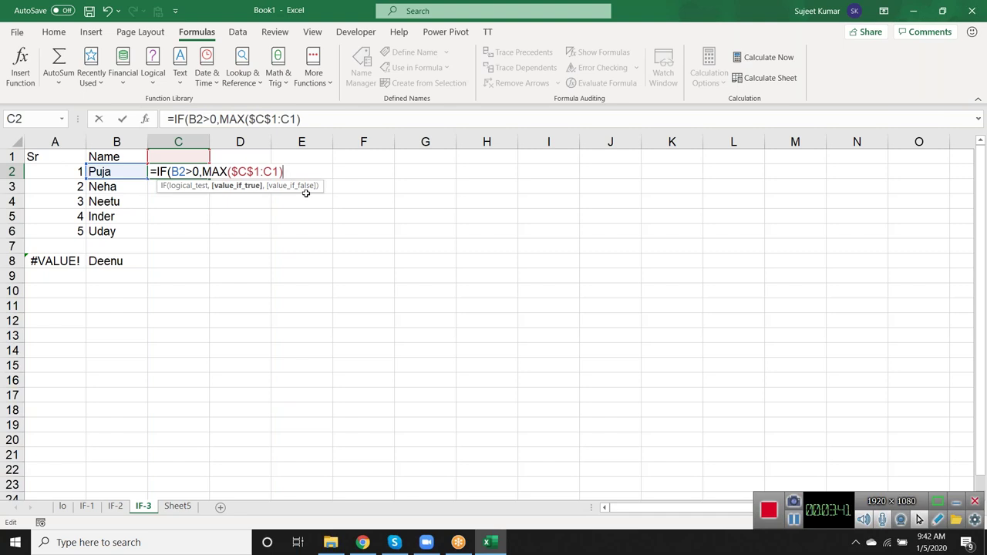
type("+1")
type(",")
type("\"\")")
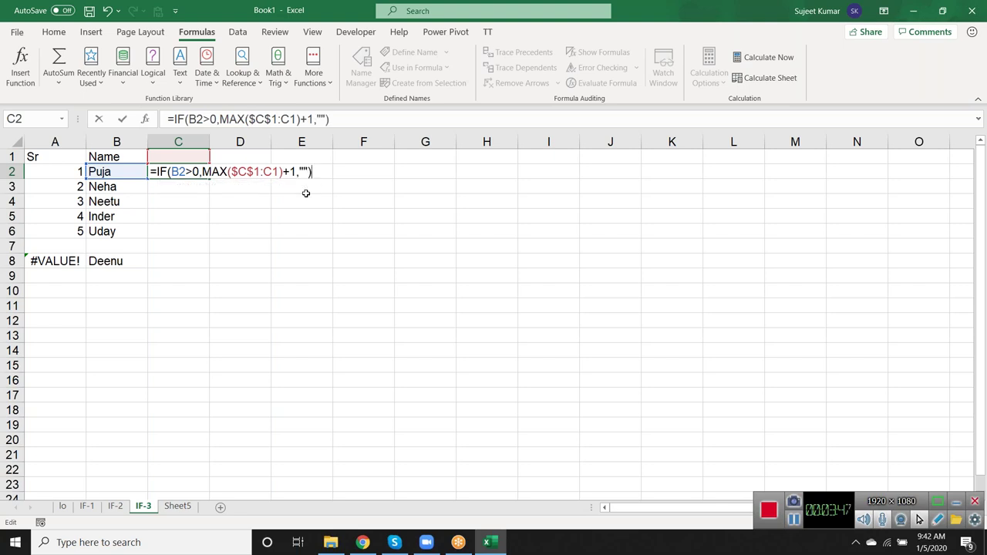
key("Return")
Step: Fill the numbering formula down C2:C10 with Ctrl+D
key("Up")
key("shift+Down")
key("shift+Down")
key("shift+Down")
key("shift+Down")
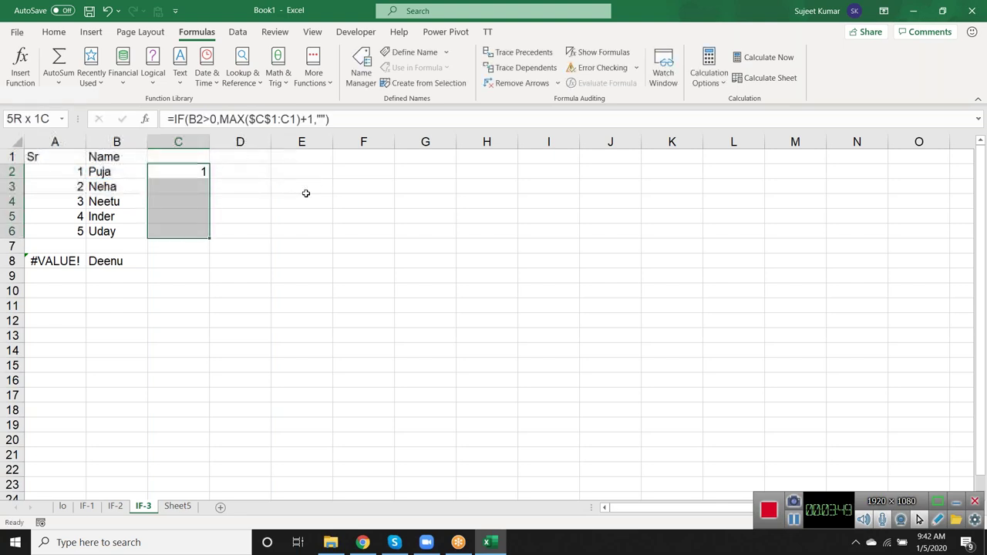
key("shift+Down")
key("shift+Down")
key("shift+Down")
key("shift+Down")
key("ctrl+d")
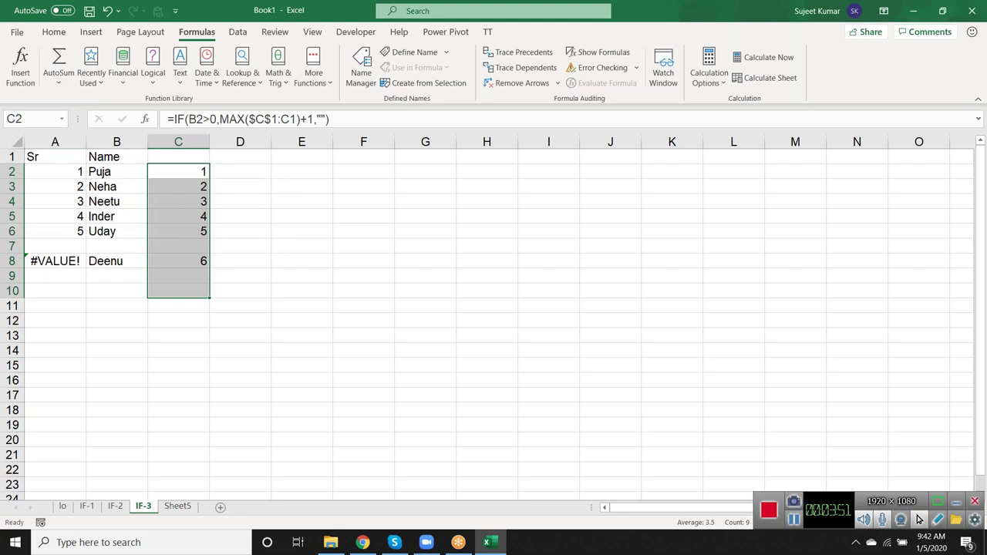
Step: Inspect the filled formulas in C3 and C6 to see the growing $C$1 range
left_click(190, 176)
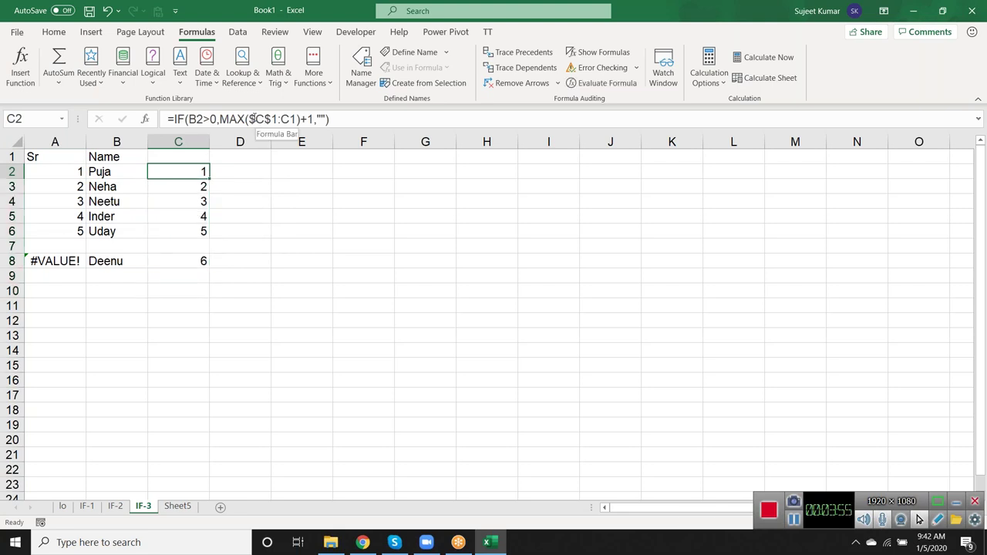
left_click(183, 186)
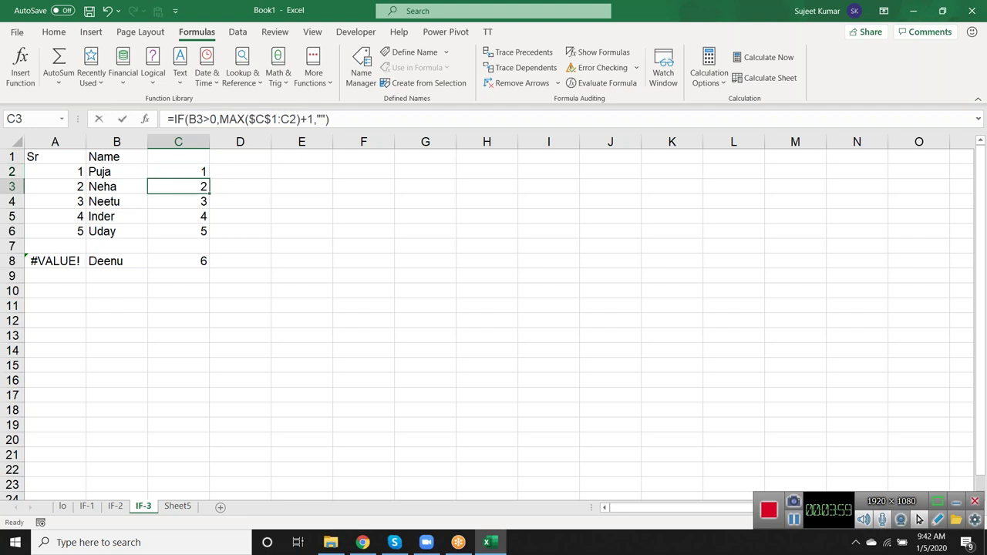
double_click(193, 187)
left_click_drag(231, 186, 283, 186)
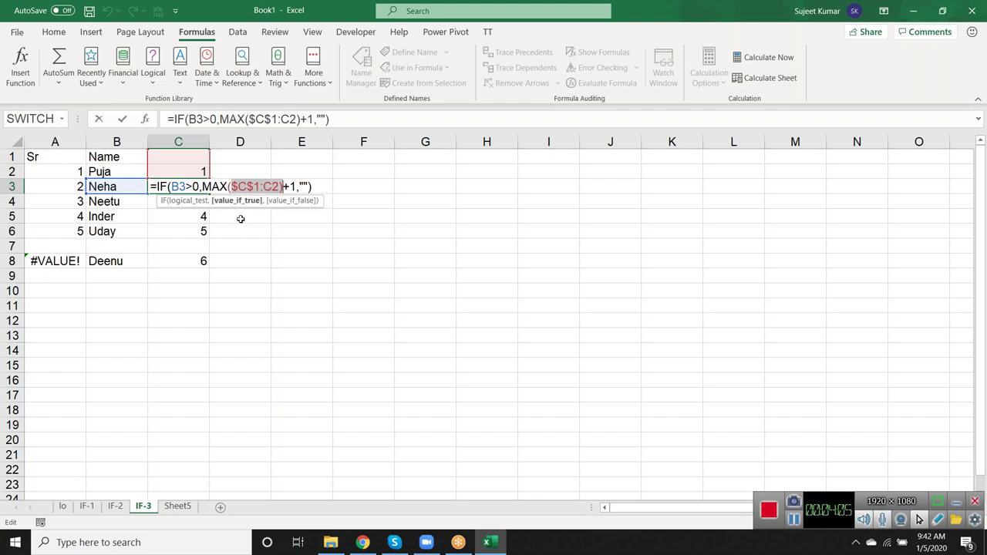
key("ctrl+Return")
left_click(172, 202)
left_click(192, 217)
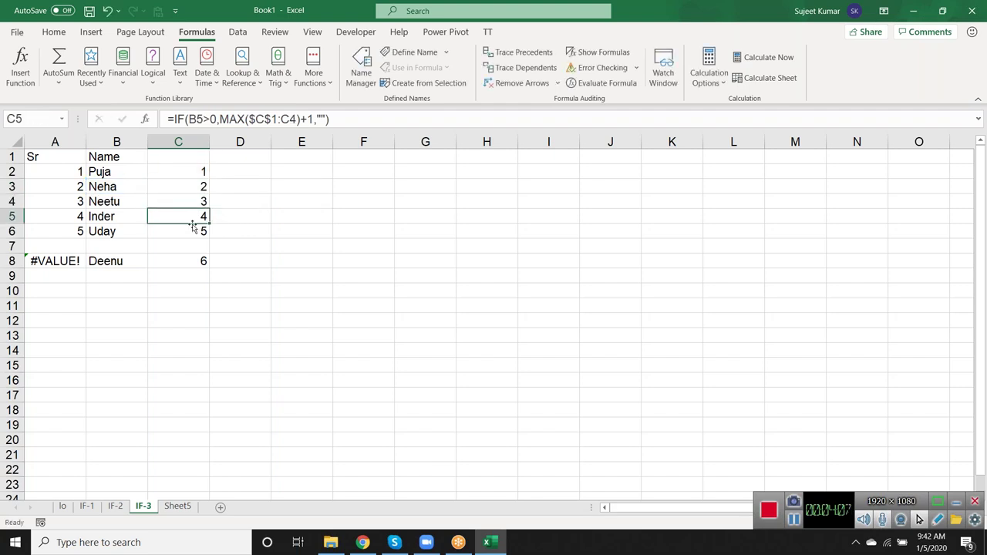
left_click(191, 231)
double_click(190, 231)
key("ctrl+Return")
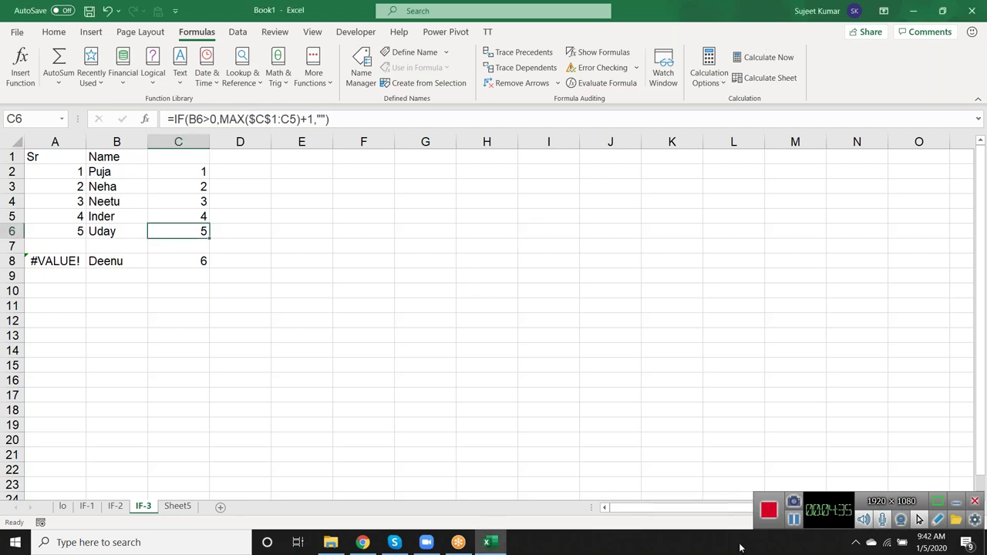
left_click(768, 520)
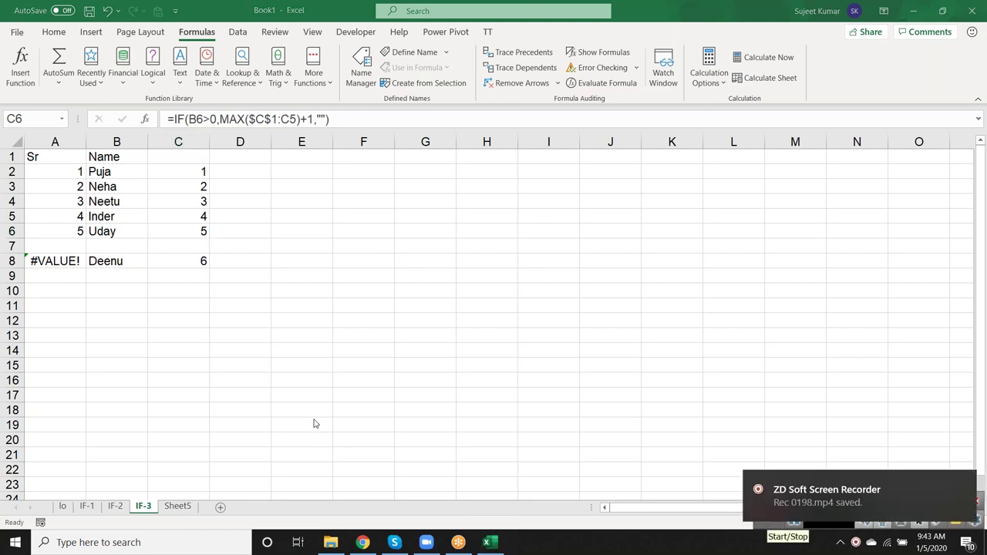
left_click(170, 509)
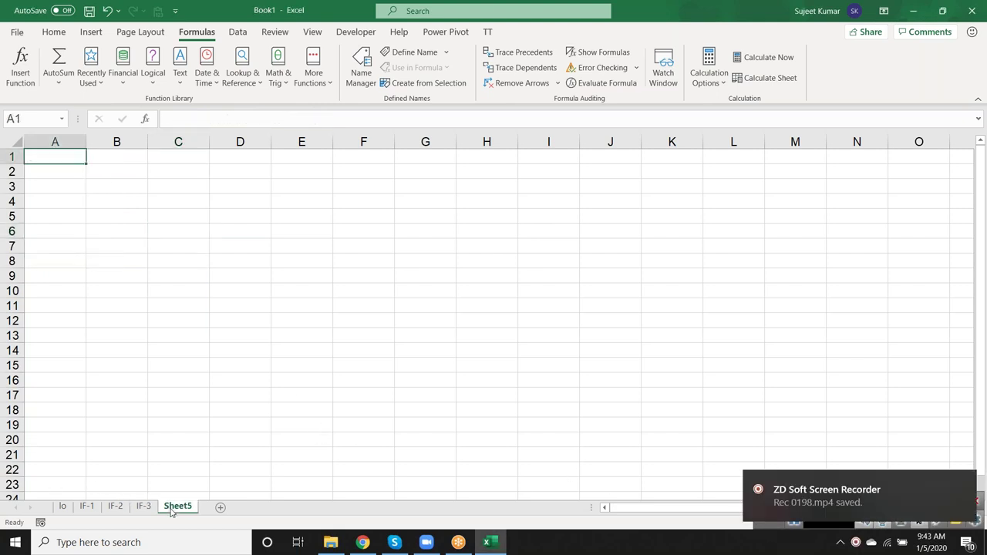
type("IF")
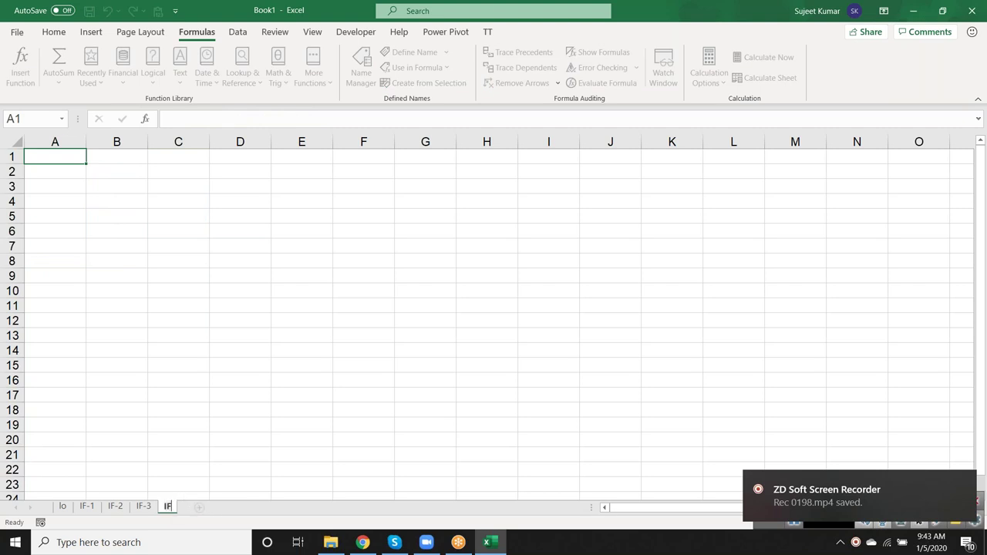
type("-4")
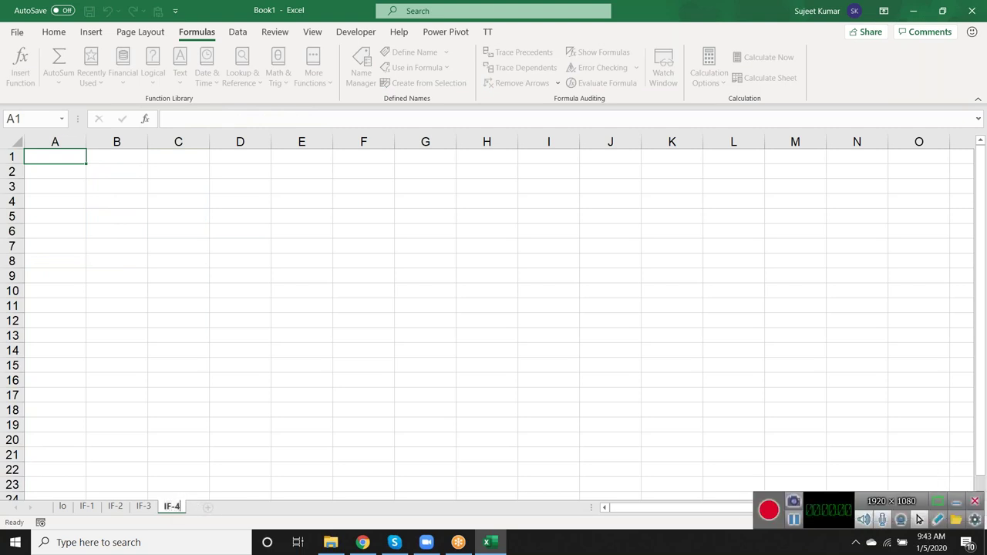
left_click(154, 331)
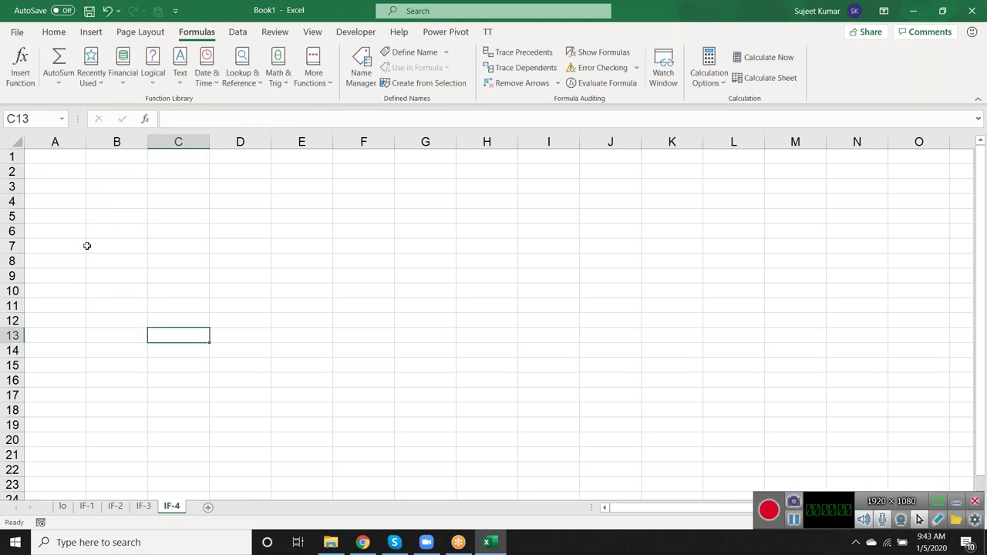
key("ctrl+Home")
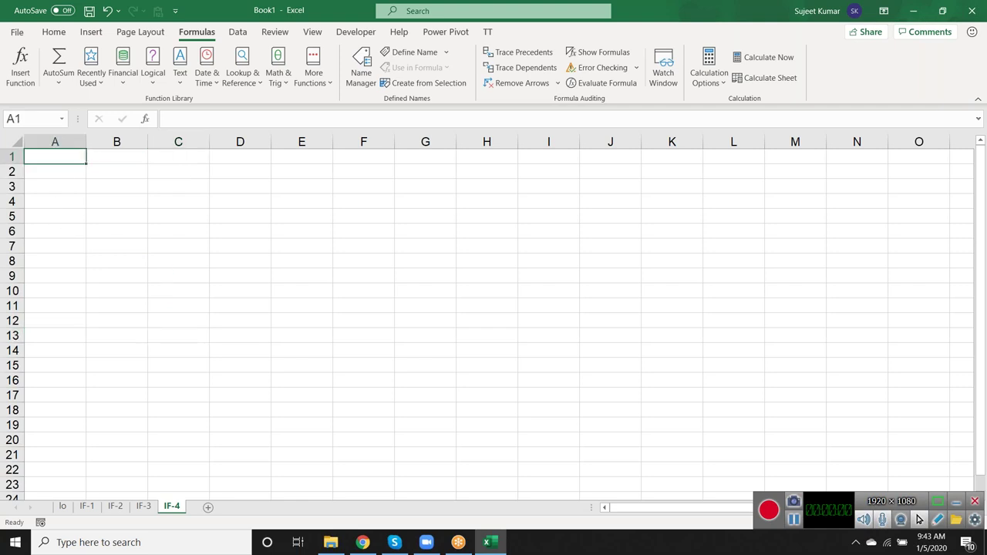
type("NAm")
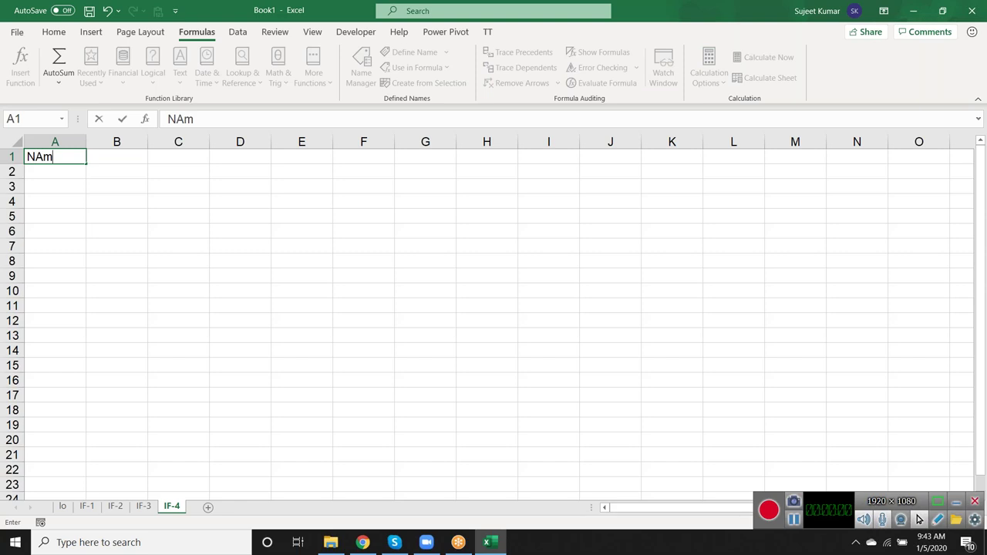
type("e")
key("Return")
type("Puja")
key("Return")
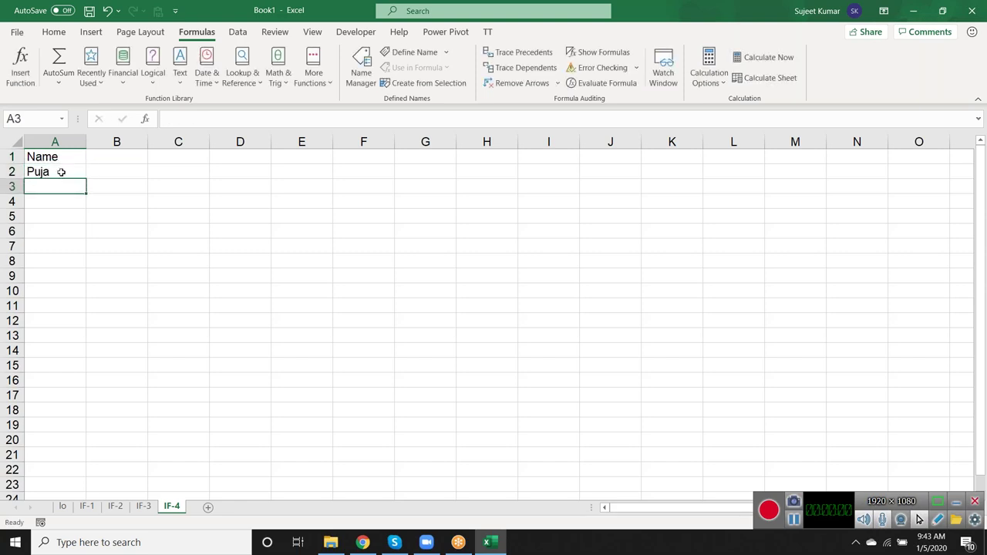
left_click(61, 173)
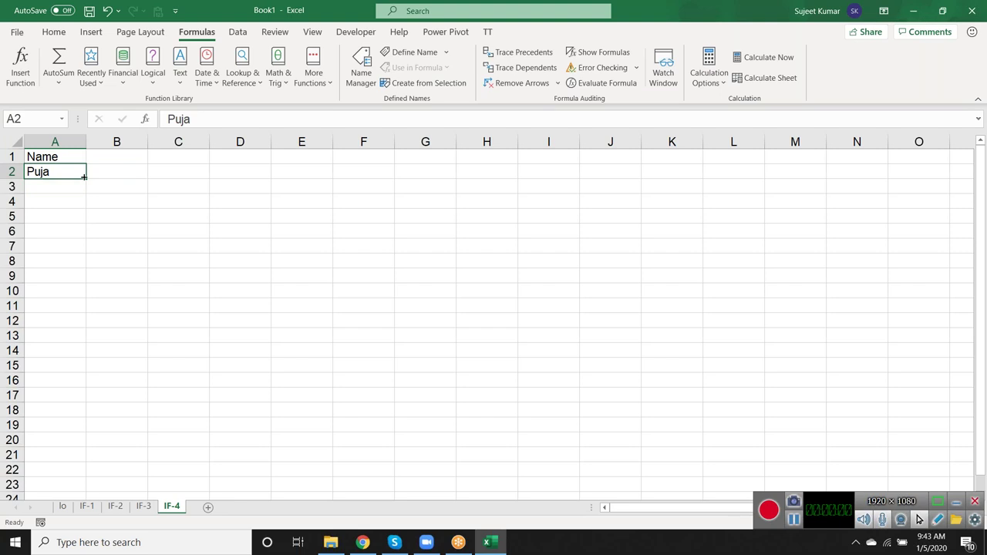
left_click_drag(84, 177, 87, 478)
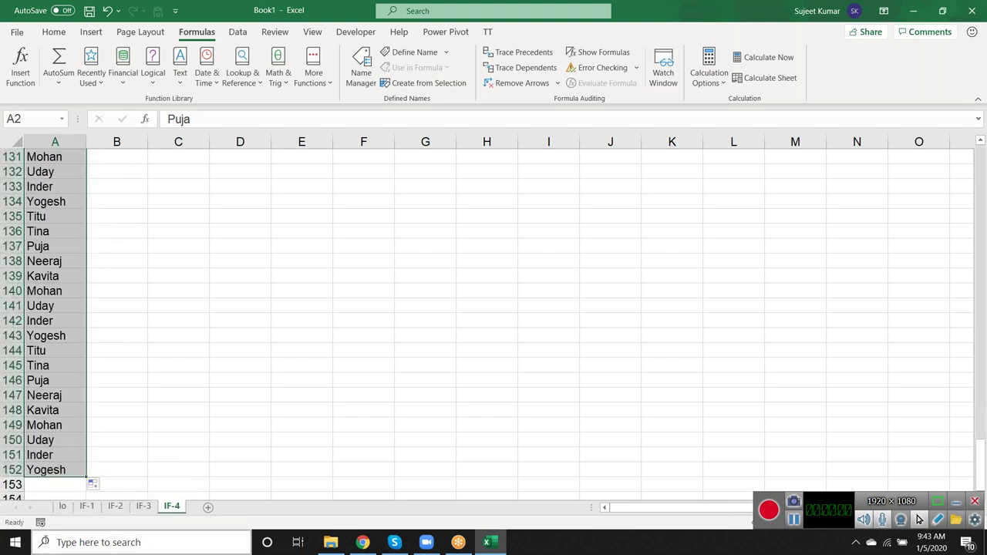
key("ctrl+Home")
key("ctrl+space")
key("ctrl+shift+plus")
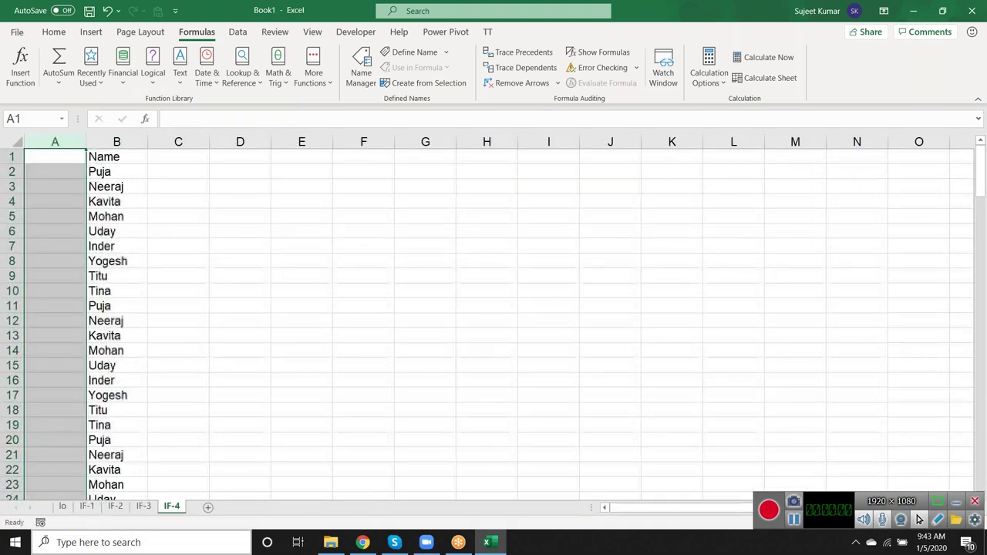
key("ctrl+Home")
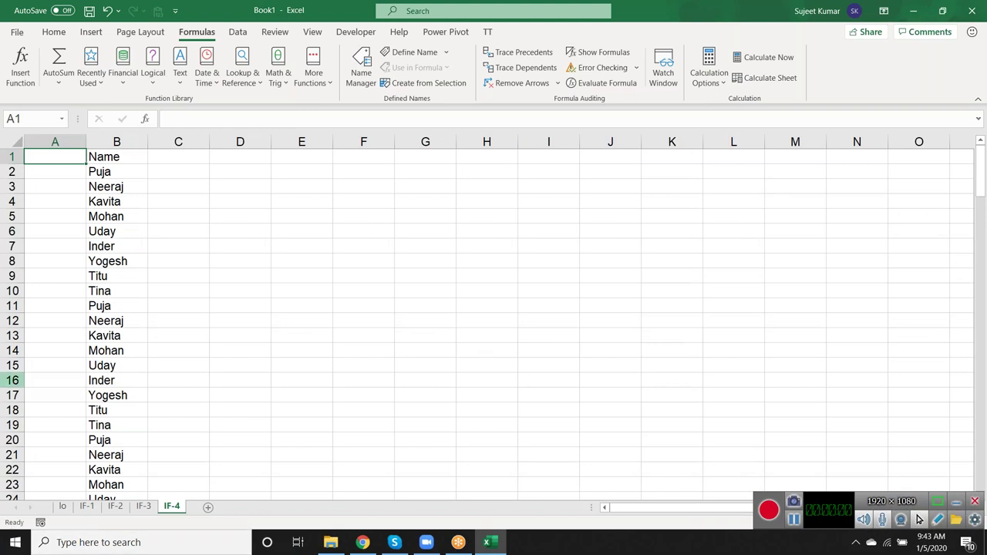
left_click(128, 304)
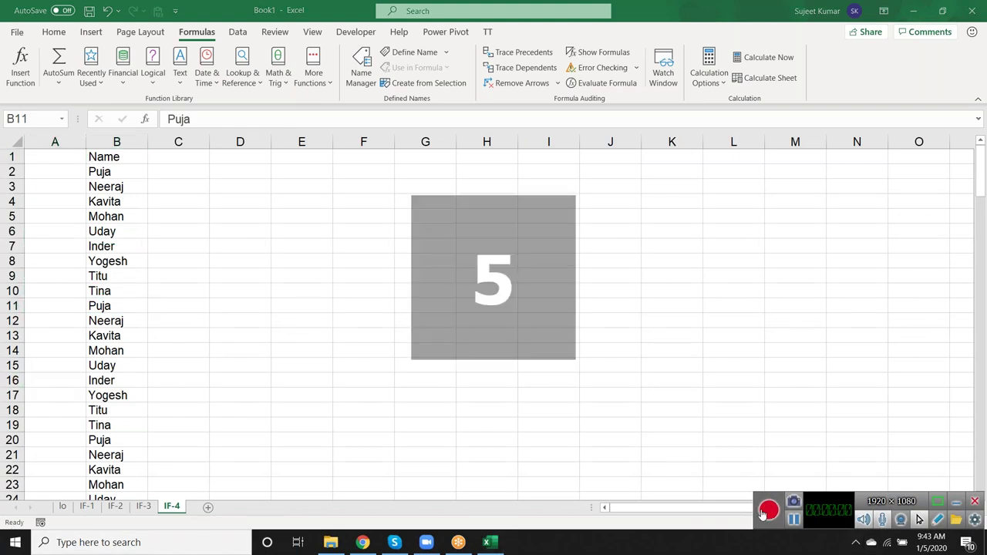
mouse_move(158, 155)
left_mouse_down()
mouse_move(330, 156)
mouse_move(363, 247)
left_mouse_up()
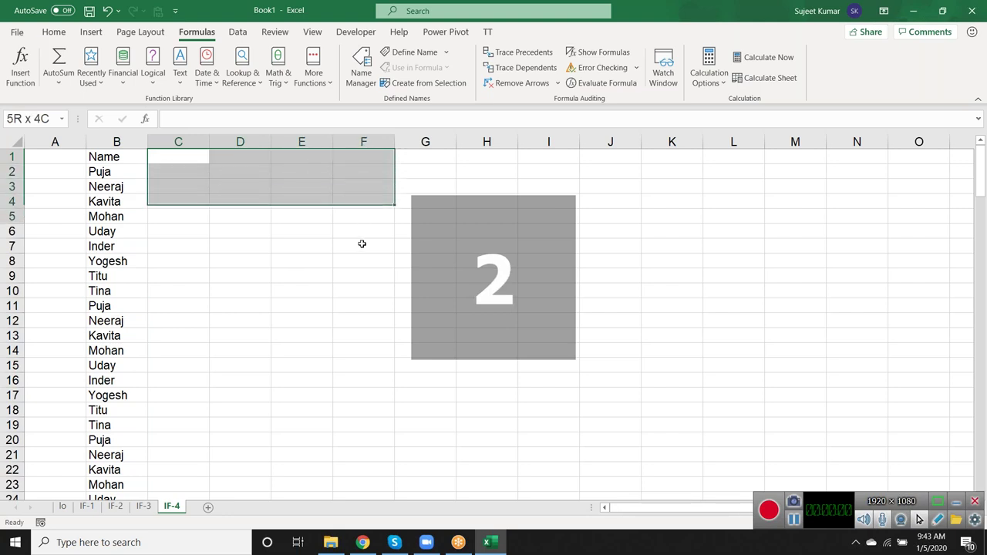
left_click_drag(115, 174, 113, 259)
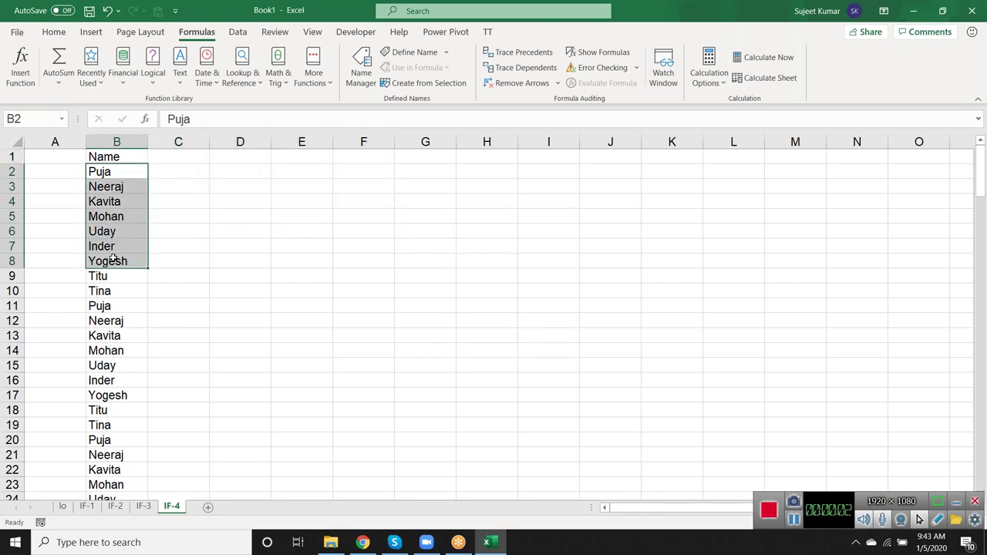
Step: Turn on the Name column filter and show only Inder's rows
left_click(125, 306)
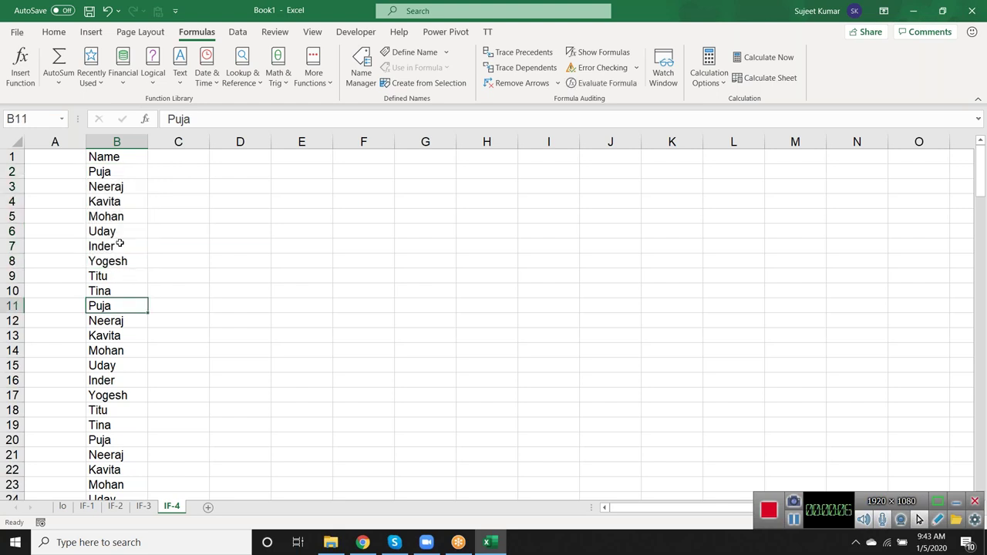
scroll(135, 313, "down", 5)
scroll(135, 318, "down", 20)
scroll(134, 319, "down", 17)
scroll(133, 319, "down", 7)
scroll(131, 320, "up", 6)
scroll(131, 320, "up", 14)
scroll(132, 319, "up", 7)
scroll(132, 308, "up", 14)
scroll(133, 285, "up", 12)
scroll(133, 277, "up", 4)
left_click(100, 155)
key("ctrl+shift+l")
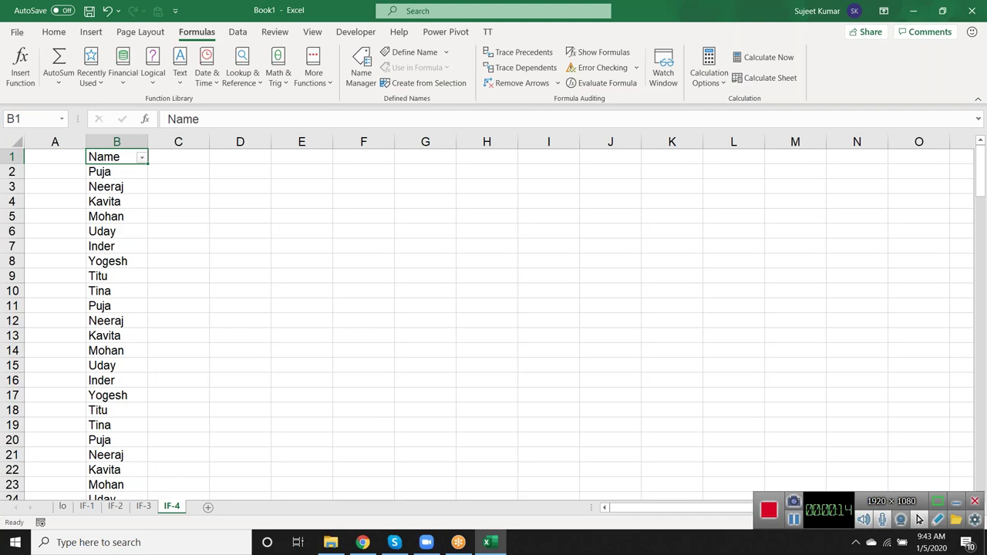
left_click(141, 157)
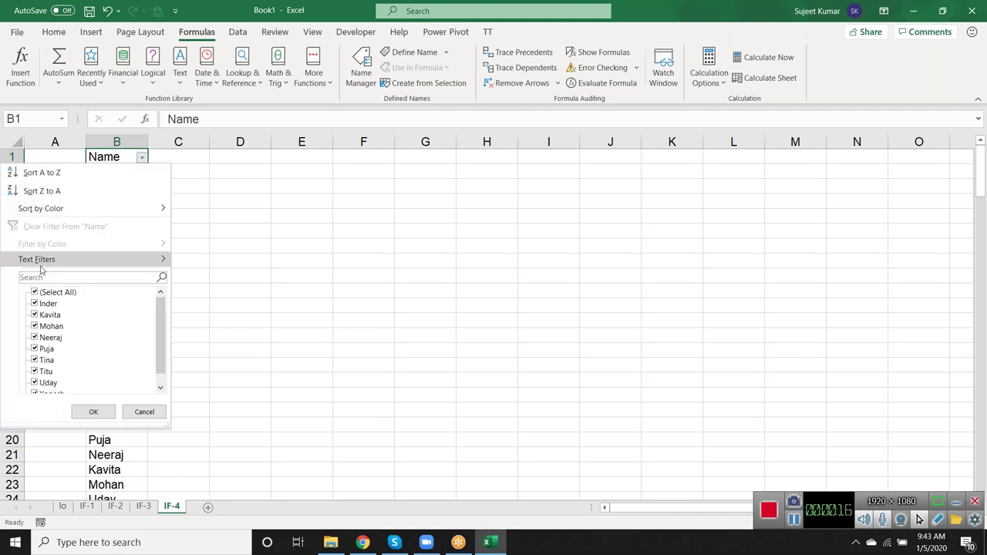
left_click(34, 293)
left_click(35, 304)
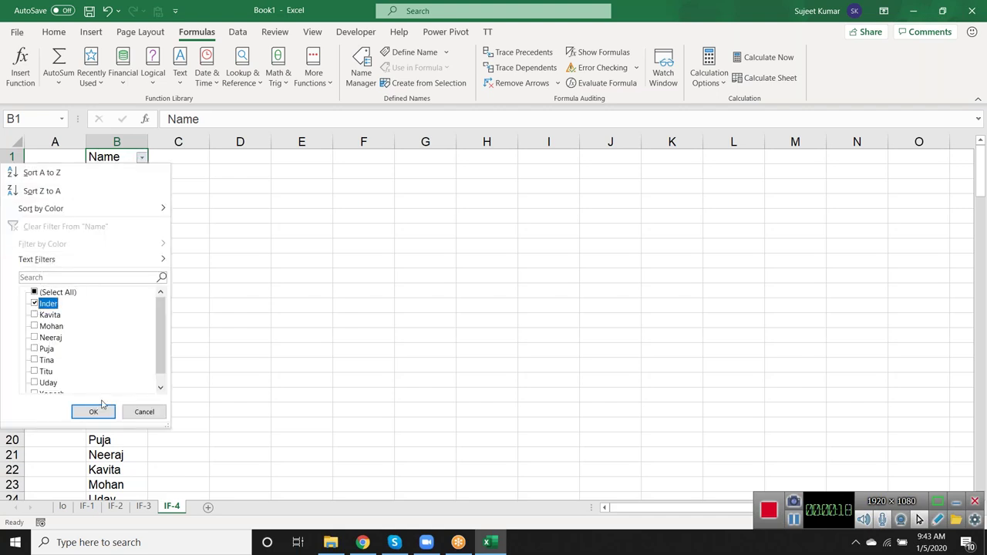
left_click(94, 412)
Step: Type test numbers 1, 1, 3, 4 beside the Inder rows, then clear them
left_click(59, 171)
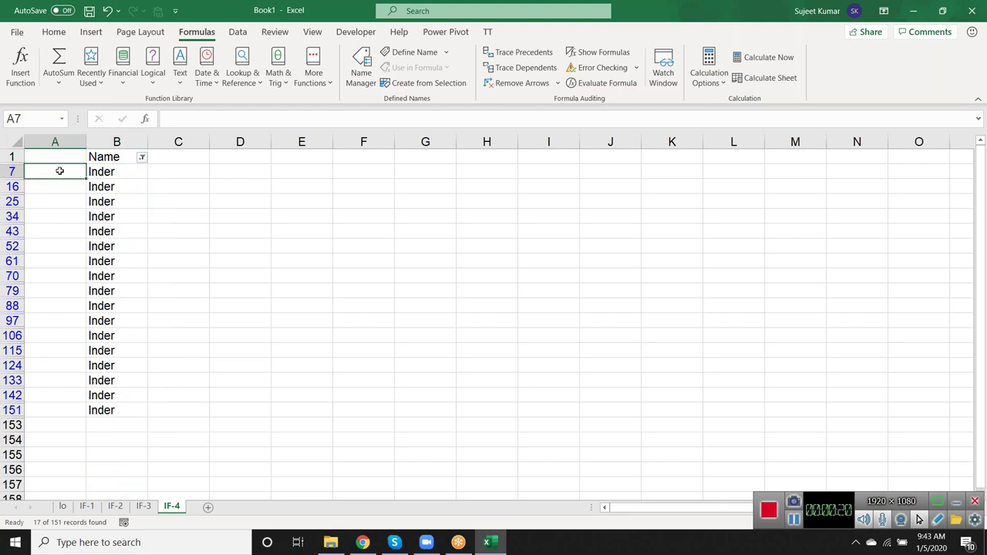
type("1")
key("Return")
type("1")
key("Return")
type("3")
key("Return")
type("4")
key("Return")
left_click_drag(60, 172, 59, 209)
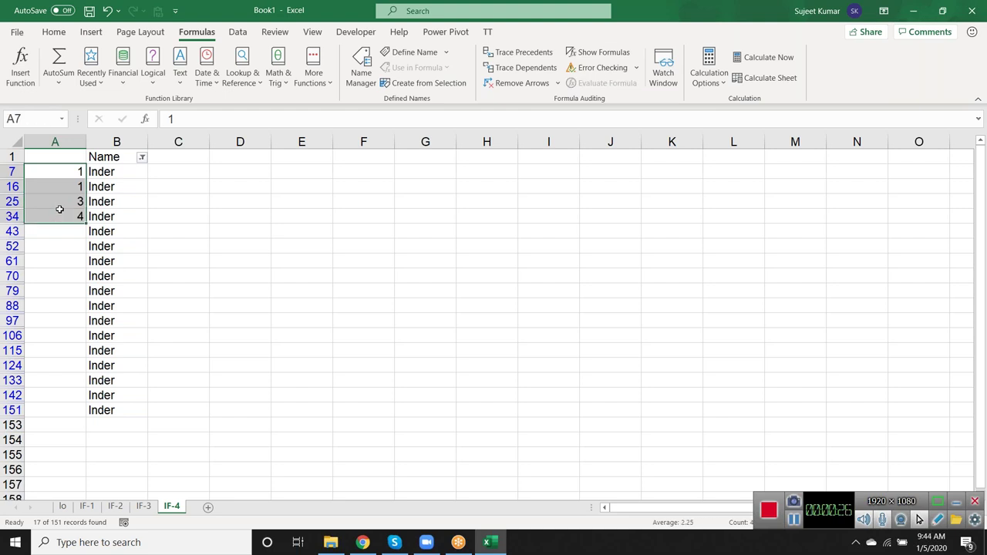
key("Delete")
left_click(117, 219)
Step: Remove the filter and copy the name column B into column E
key("ctrl+shift+l")
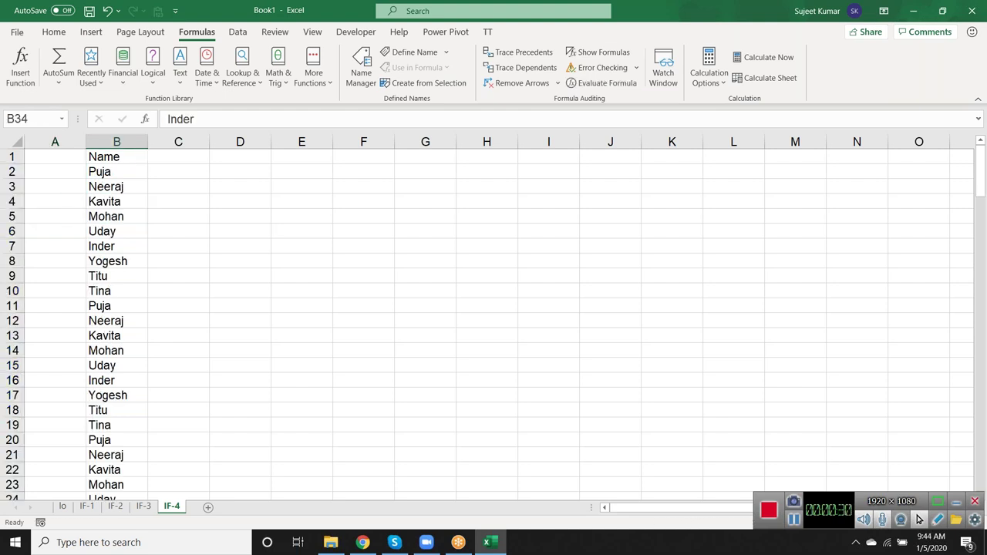
left_click(143, 142)
key("ctrl+c")
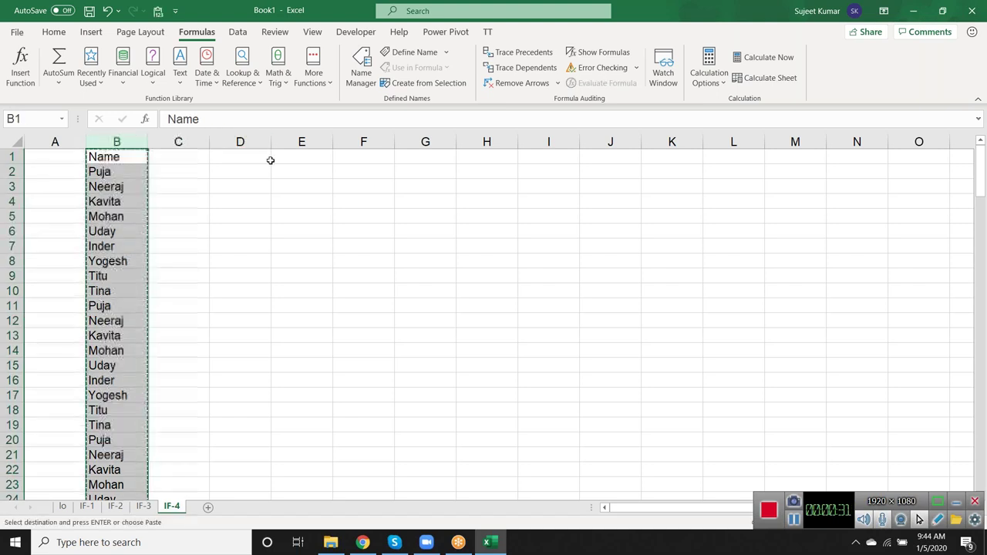
left_click(295, 157)
key("Return")
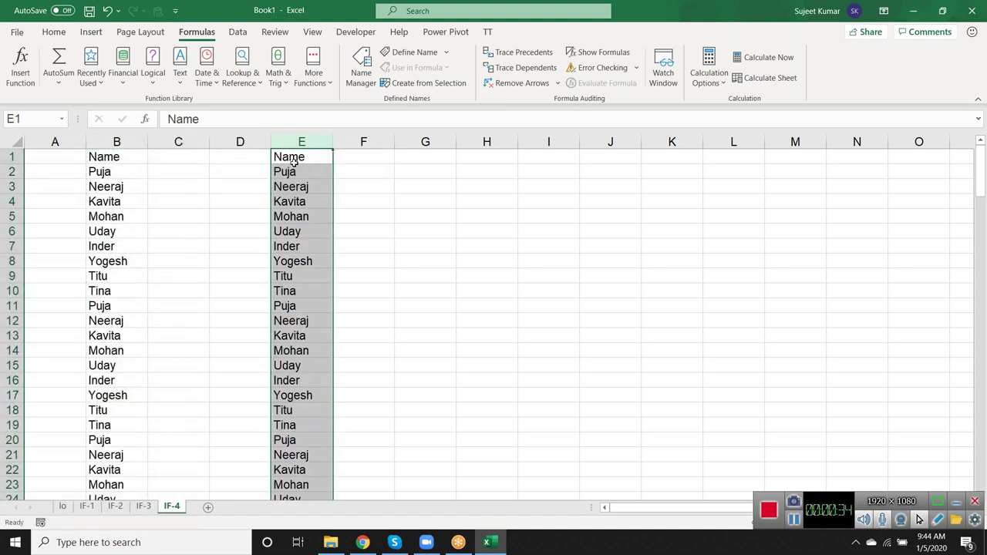
Step: Sort the names in column B A to Z by Name, with headers enabled
left_click(120, 158)
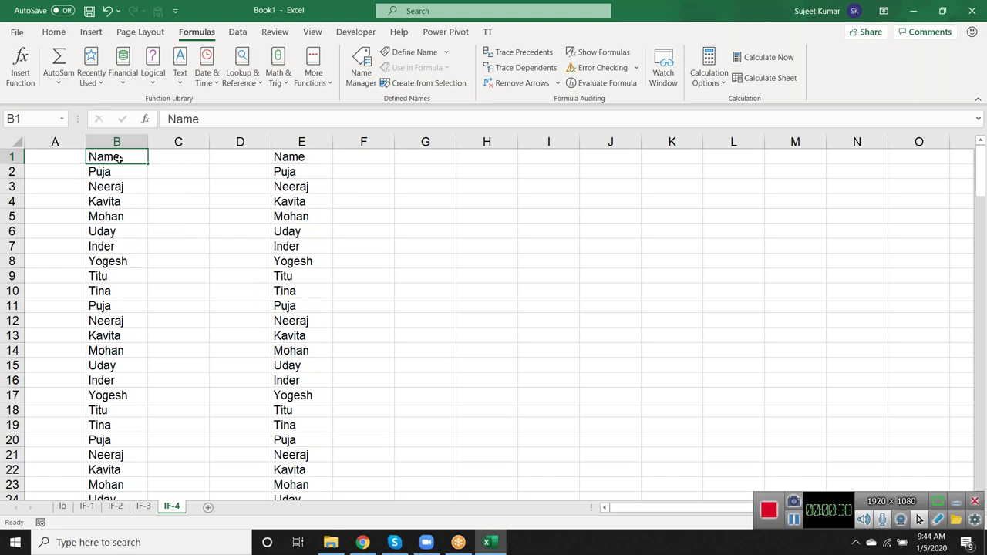
key("Down")
key("Up")
key("ctrl+shift+Down")
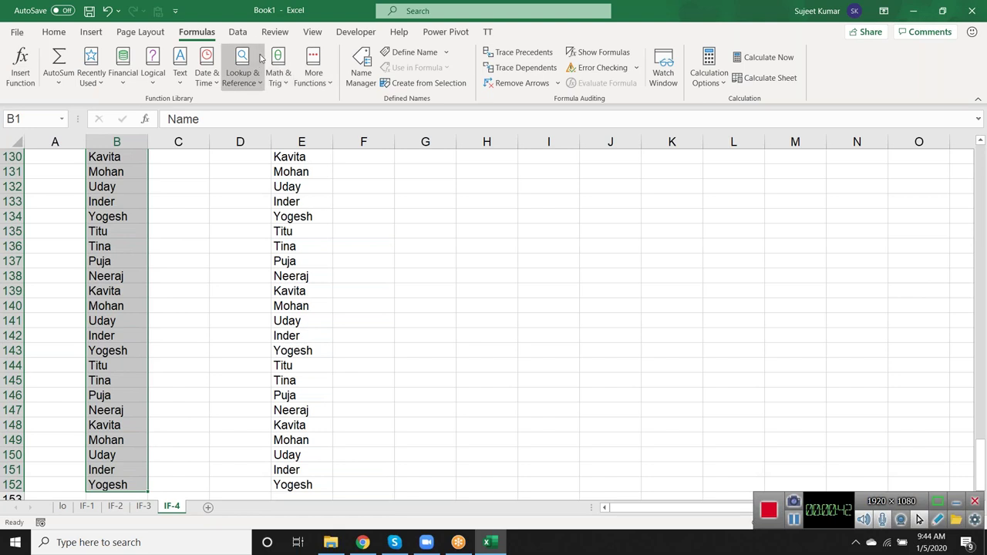
left_click(239, 34)
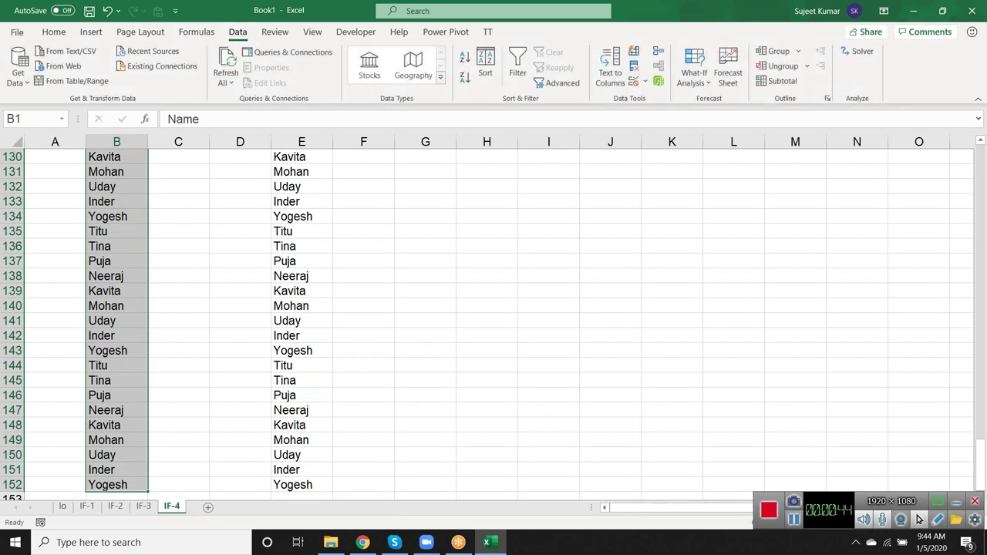
left_click(483, 77)
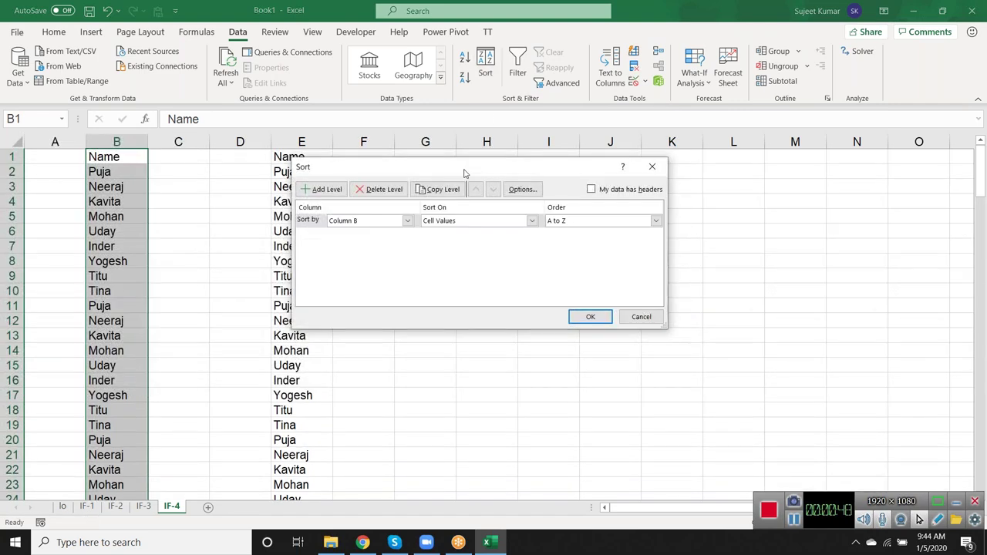
left_click(591, 188)
left_click(407, 221)
left_click(374, 231)
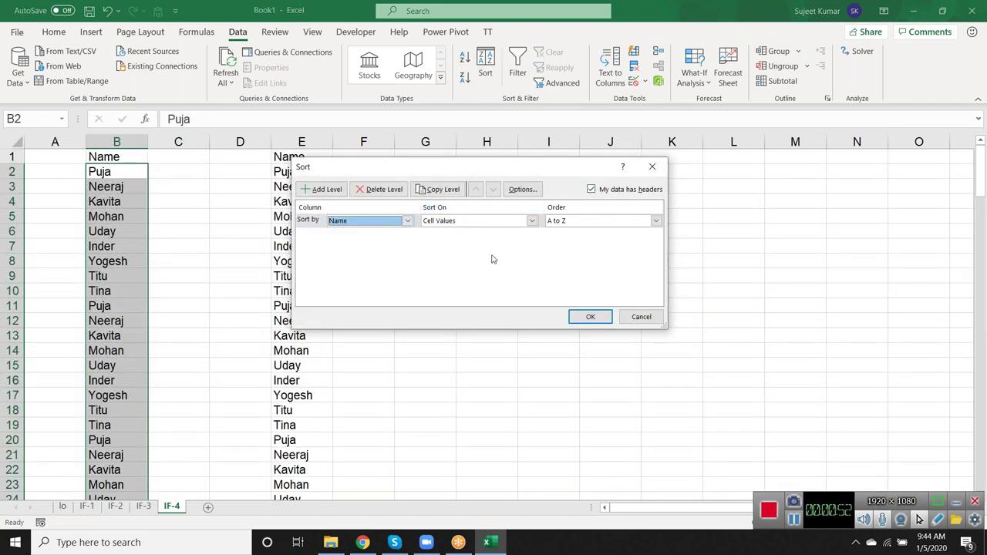
left_click(590, 317)
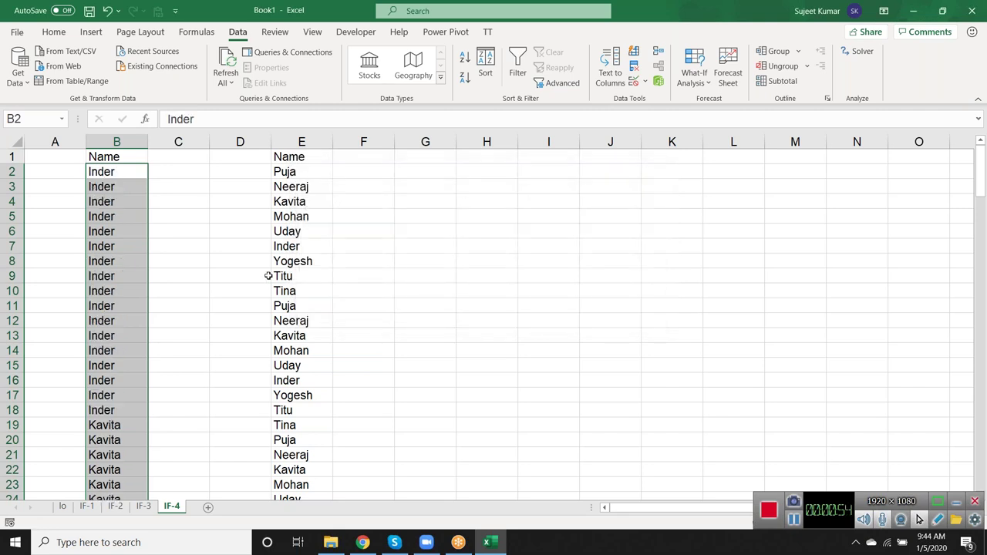
Step: Select the grouped Inder rows in column B to check the sort result
left_click_drag(117, 173, 123, 411)
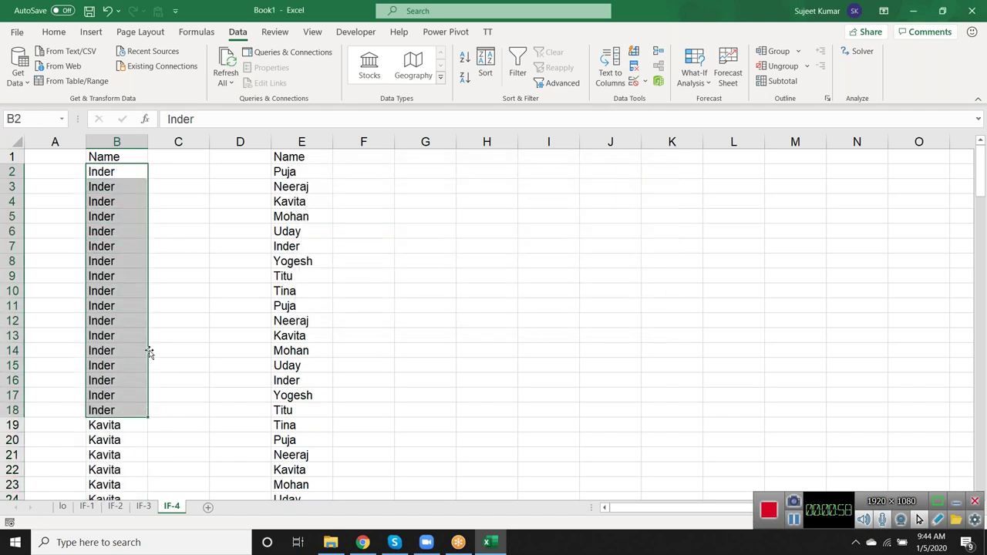
scroll(150, 312, "down", 5)
scroll(177, 362, "up", 5)
left_click(64, 170)
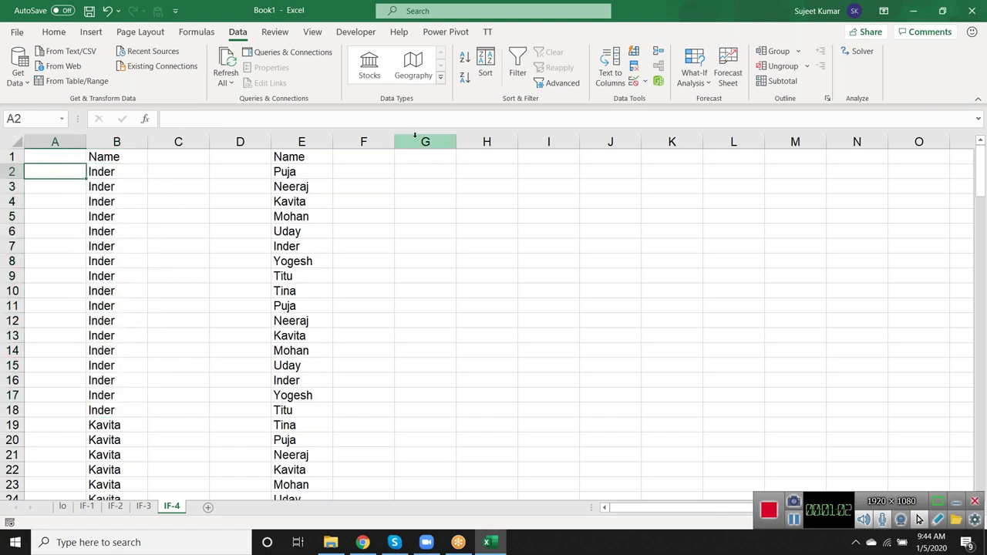
Step: Enter =IF(B2=B1,A1+1,1) in A2 to count repeats of each name
type("=IF(")
key("Right")
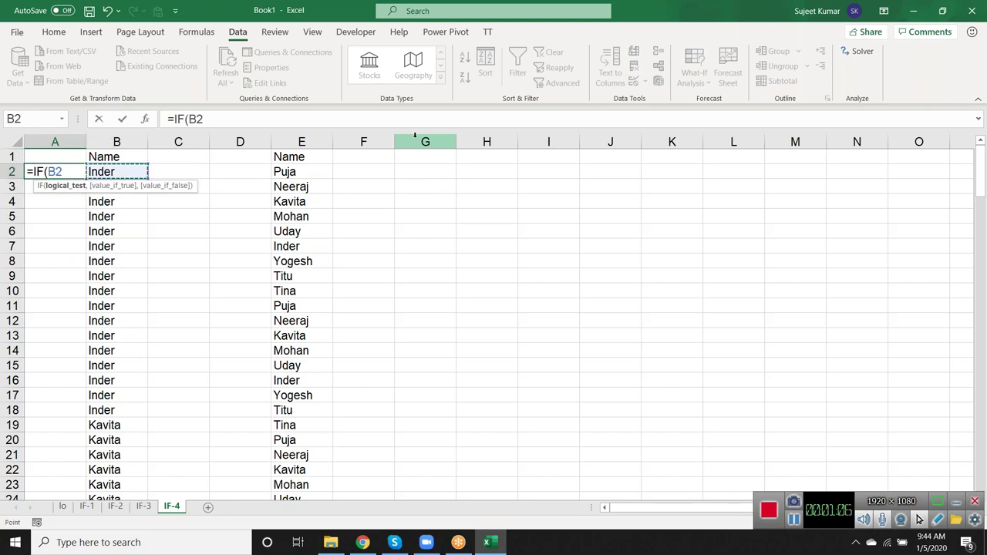
type("=")
key("Up")
key("Right")
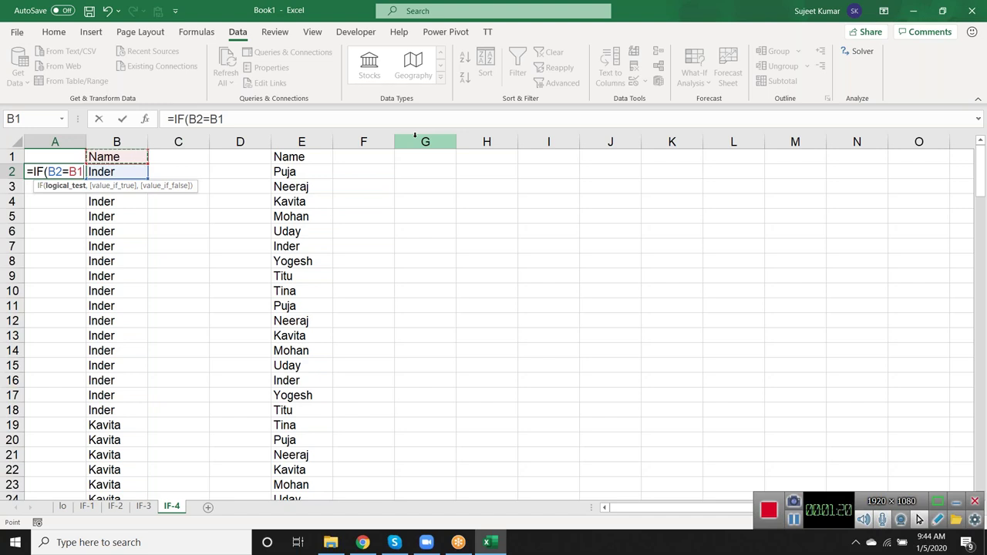
type(",")
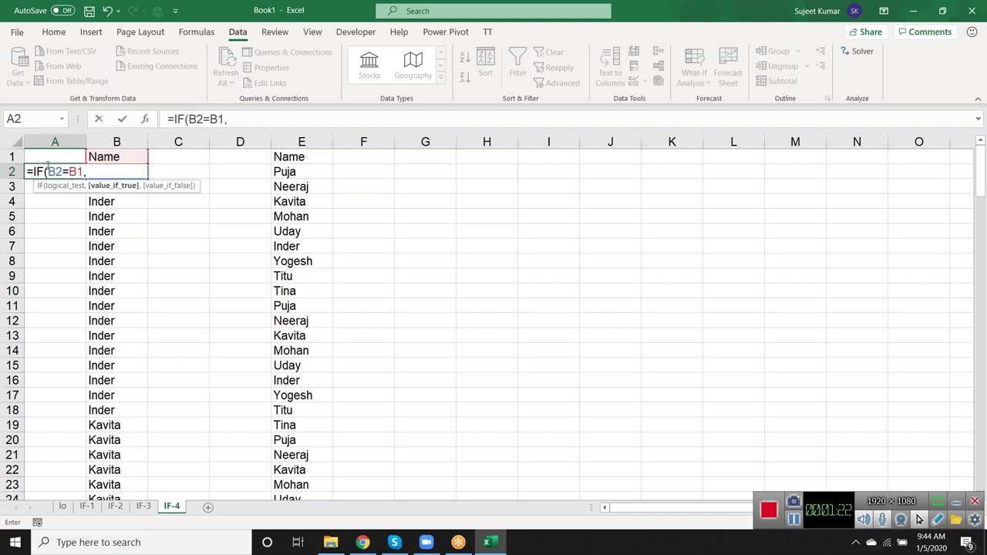
left_click(52, 157)
type("+1,1")
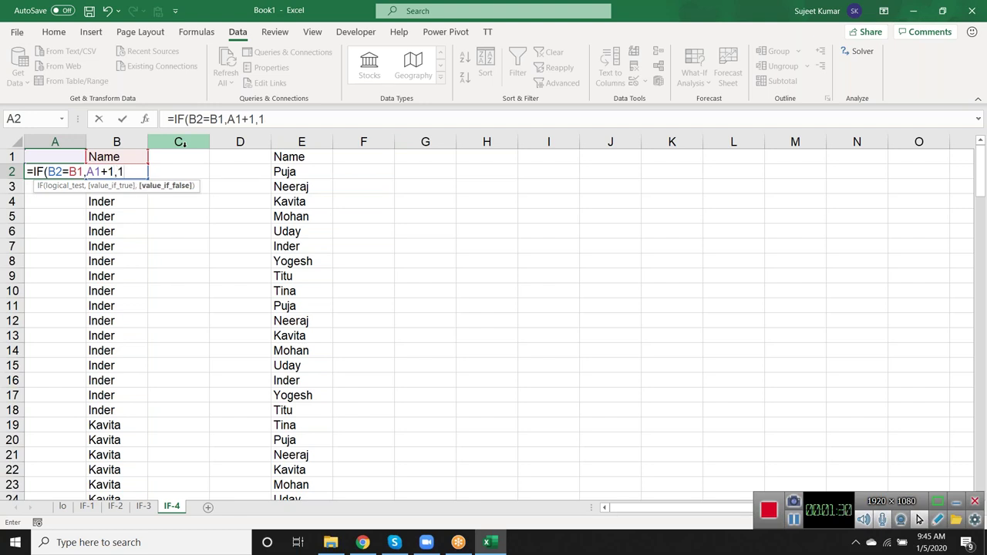
type(")")
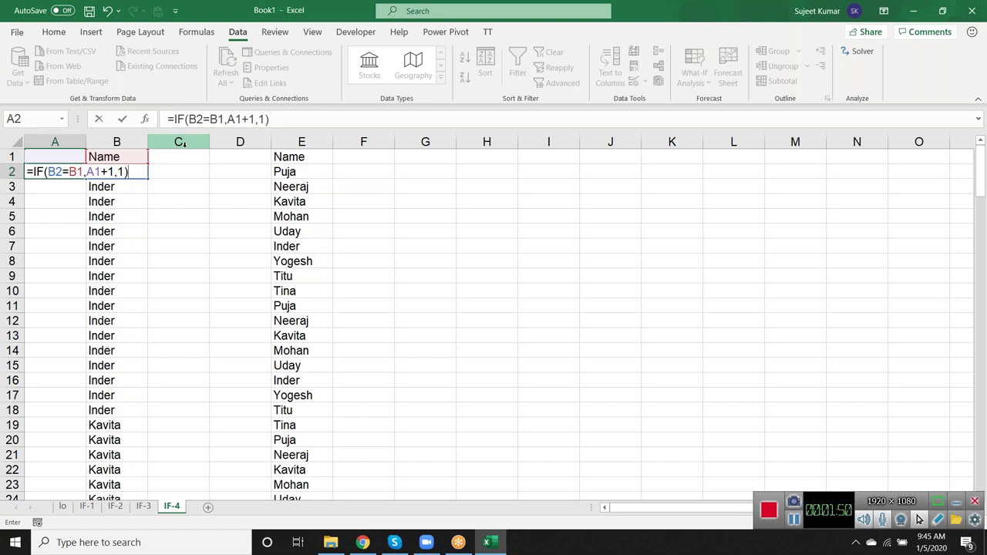
key("Return")
Step: Fill the counting formula down column A and check Inder's counts 1 to 17
key("Up")
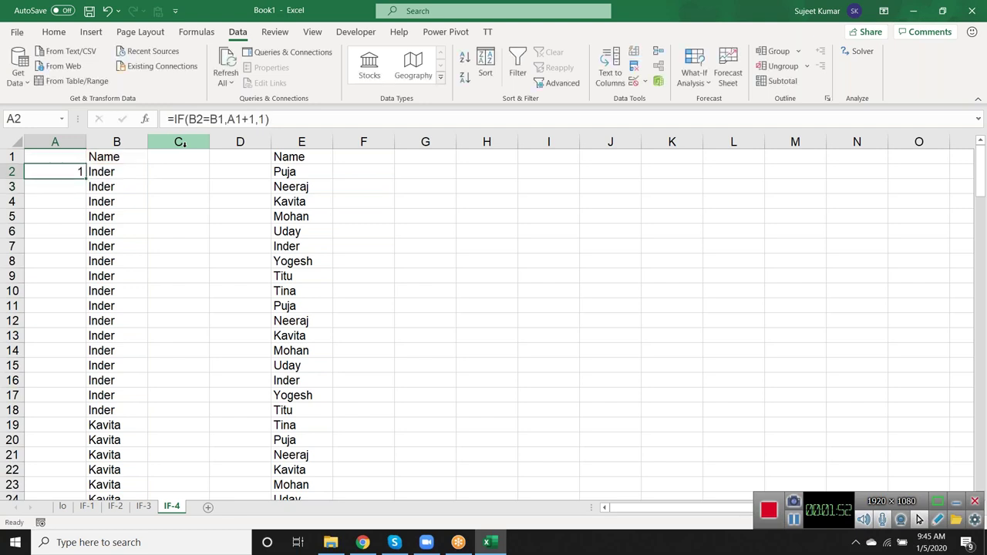
left_click_drag(126, 168, 119, 157)
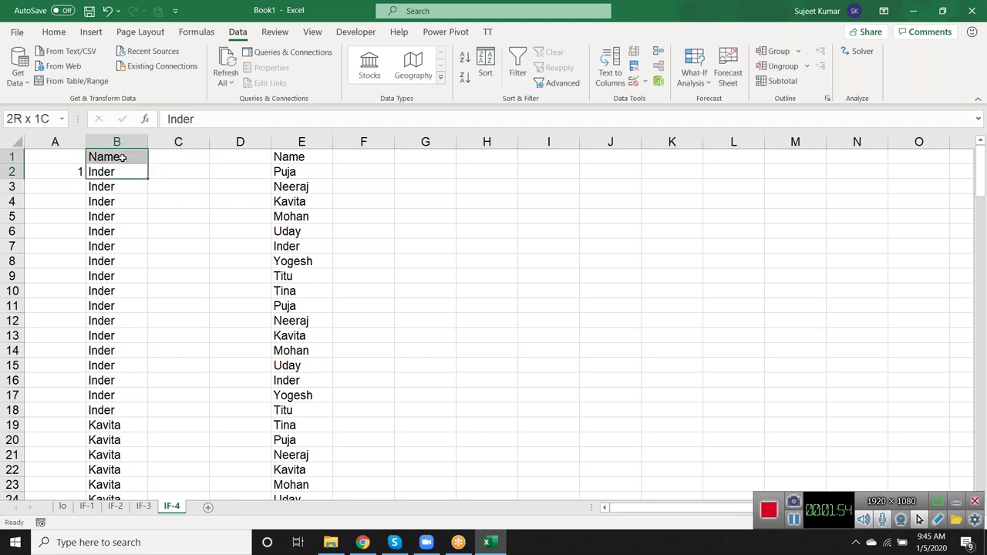
left_click(80, 169)
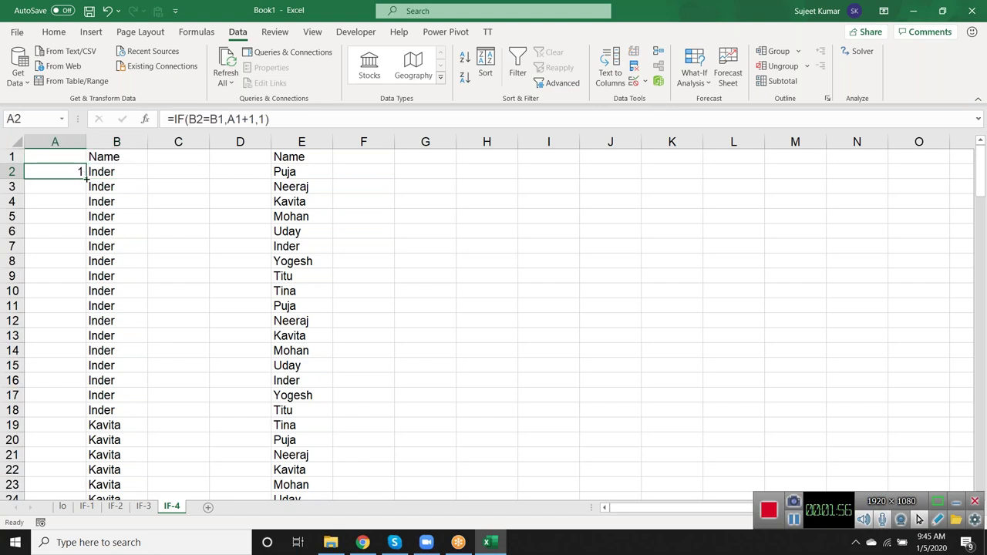
double_click(86, 176)
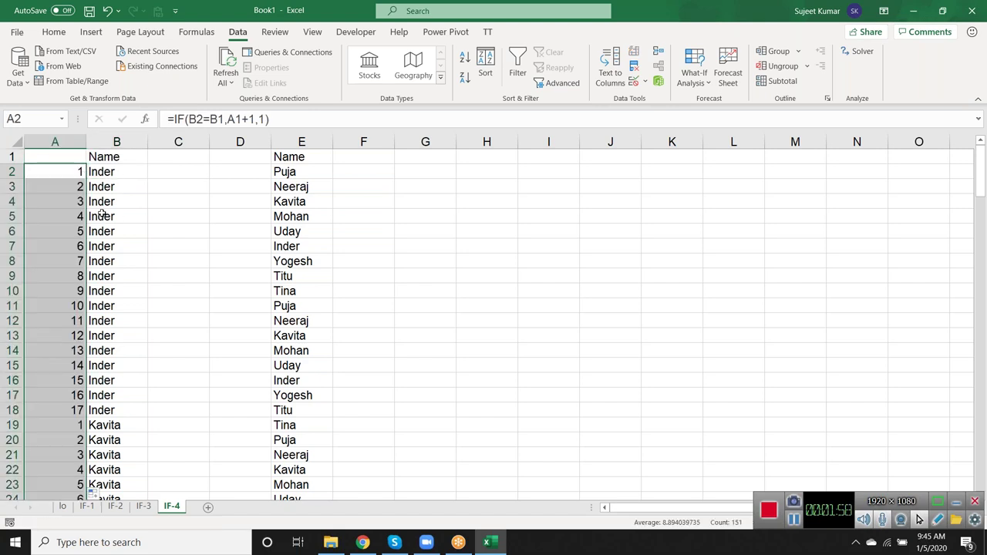
left_click(116, 215)
left_click_drag(73, 172, 66, 409)
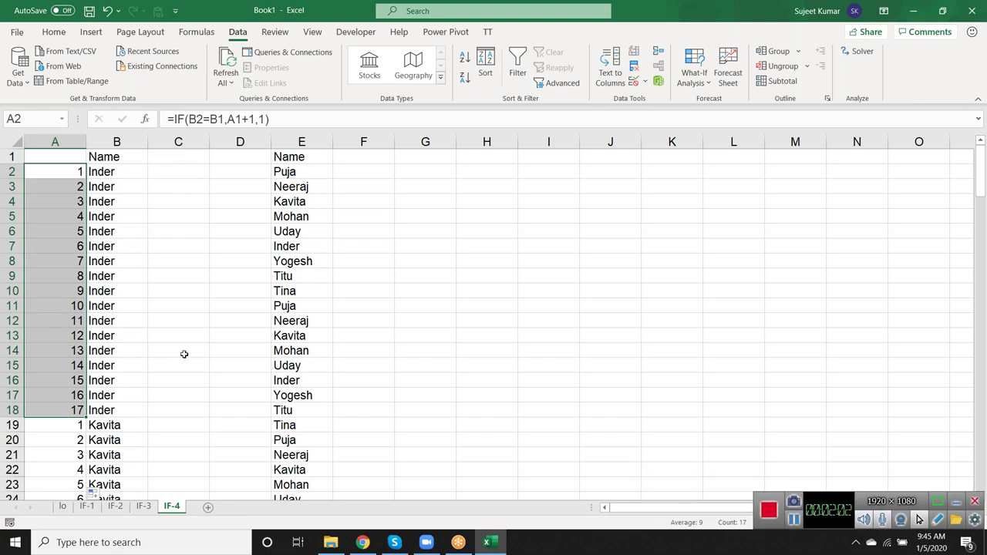
scroll(77, 383, "down", 4)
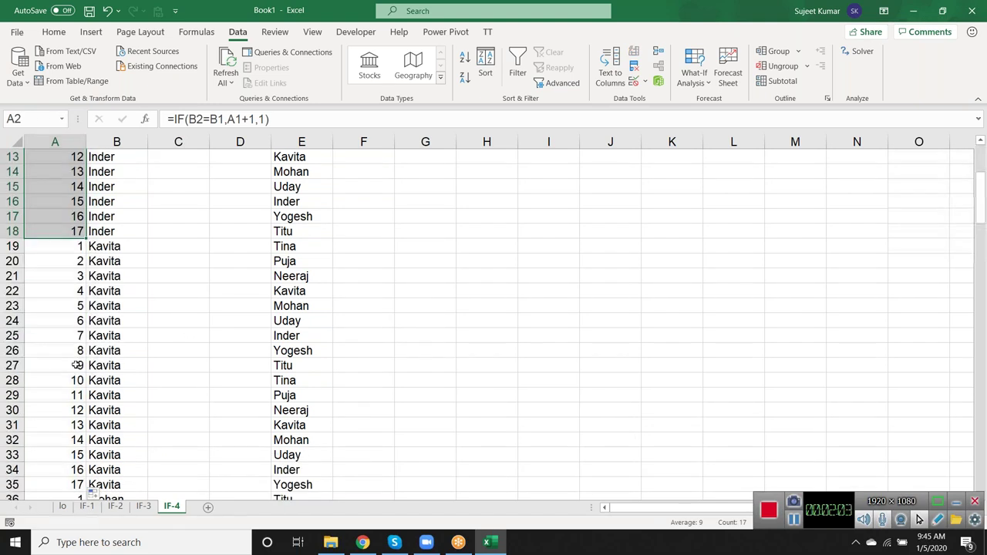
left_click_drag(57, 248, 60, 443)
scroll(60, 431, "down", 4)
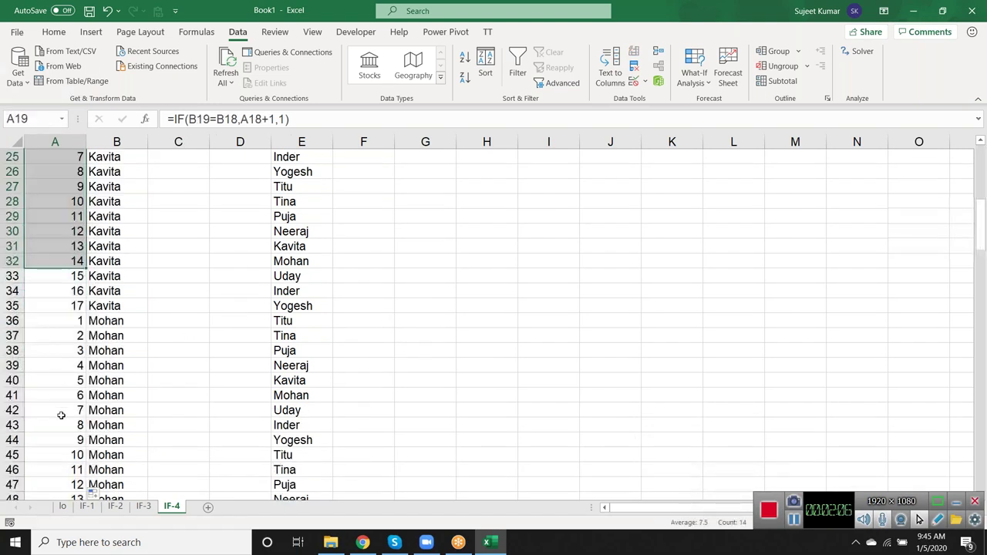
left_click(54, 308)
left_click(57, 323)
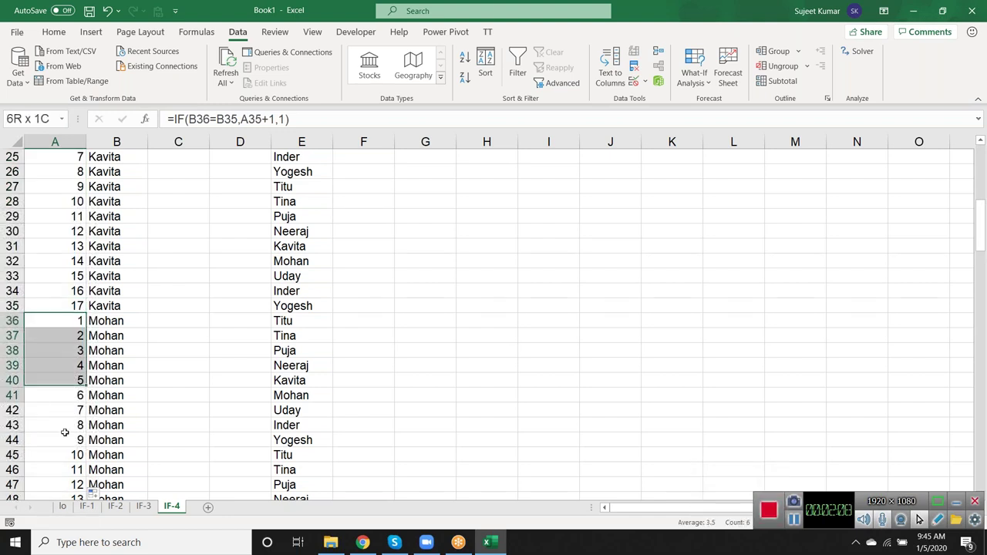
left_click_drag(57, 323, 67, 456)
scroll(78, 414, "down", 1)
scroll(66, 409, "down", 3)
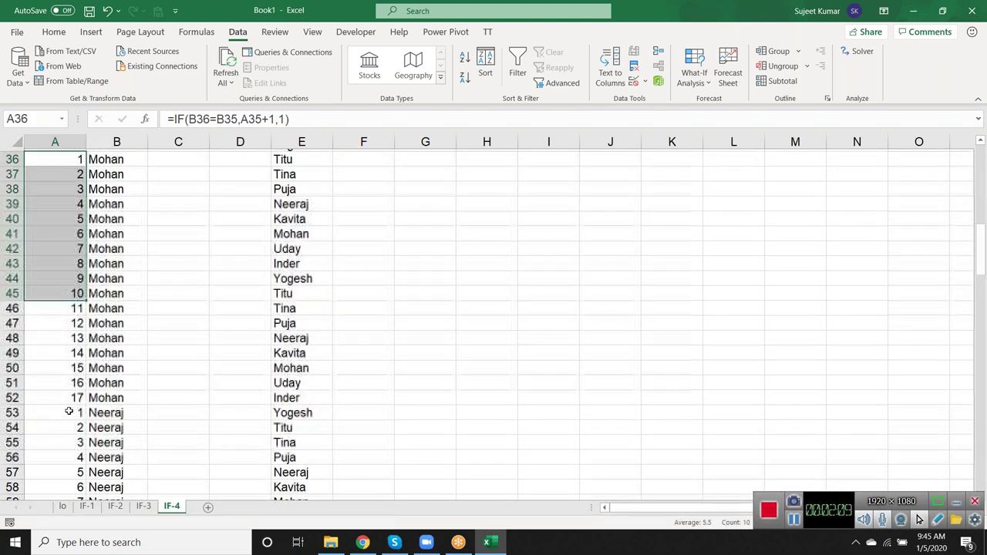
scroll(66, 378, "down", 2)
scroll(66, 376, "up", 3)
scroll(51, 298, "up", 1)
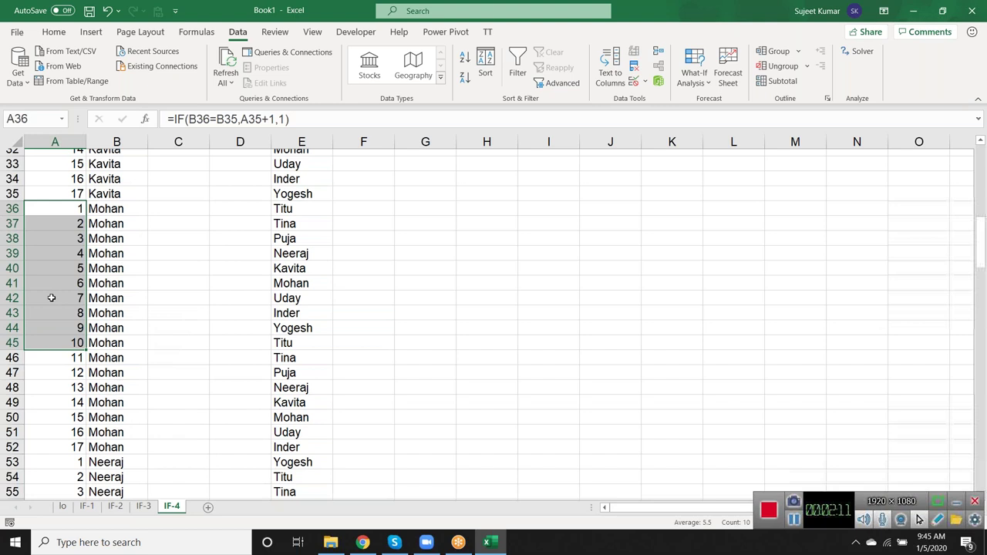
scroll(51, 297, "up", 10)
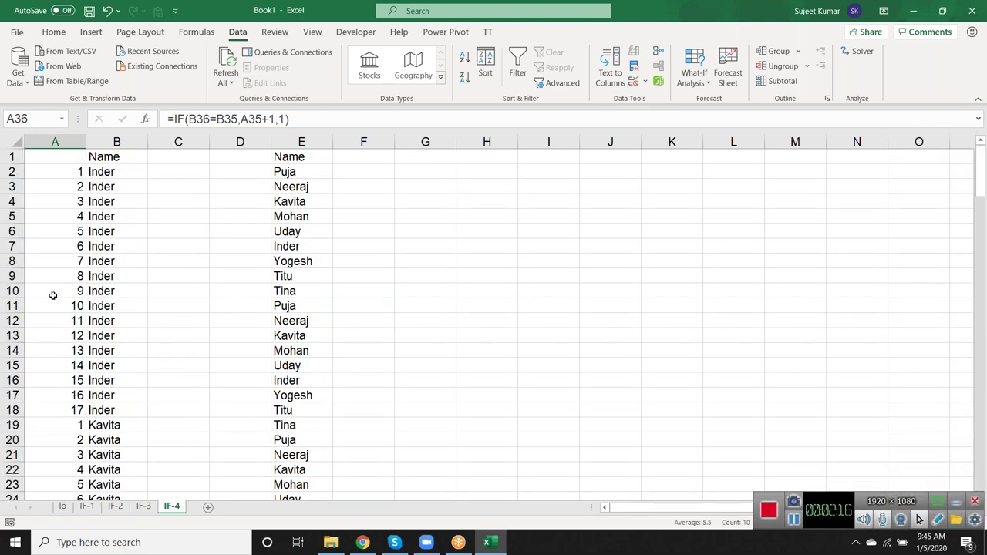
left_click(67, 225)
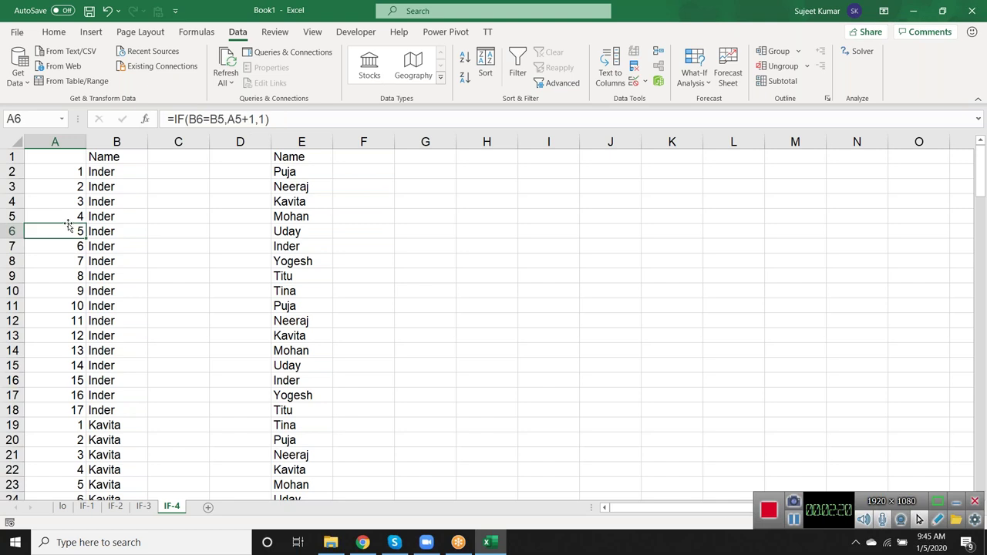
left_click(794, 510)
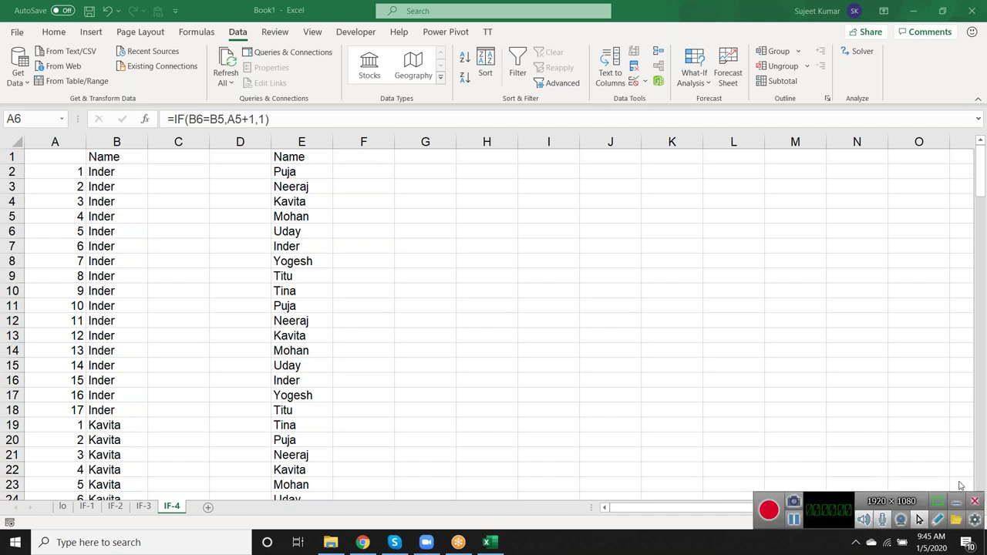
left_click(768, 515)
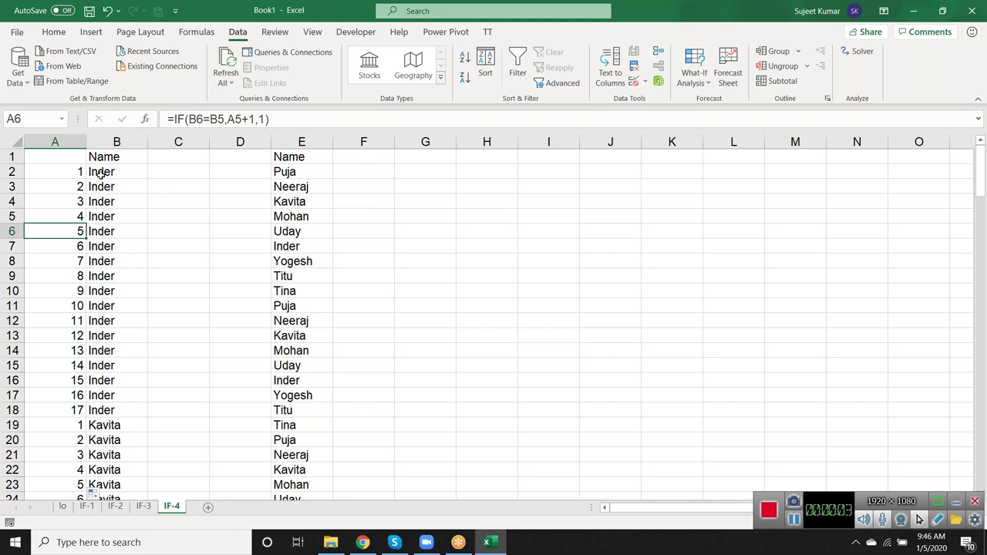
left_click_drag(103, 172, 115, 411)
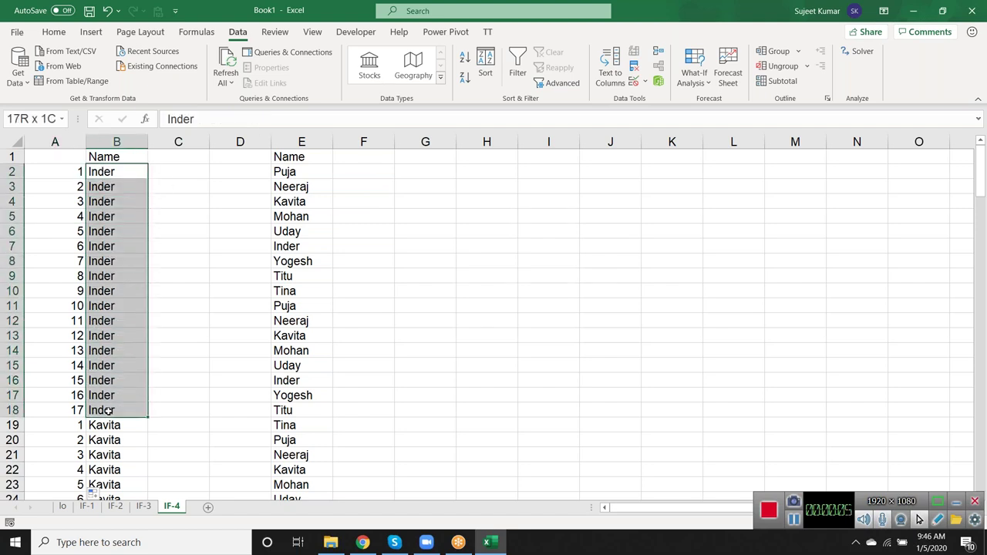
left_click(116, 142)
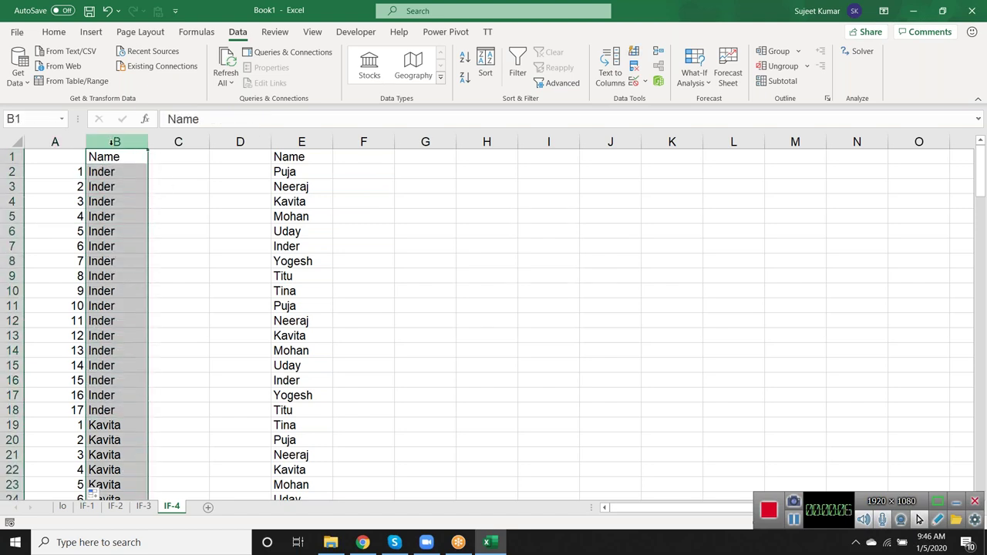
left_click(71, 186)
double_click(70, 185)
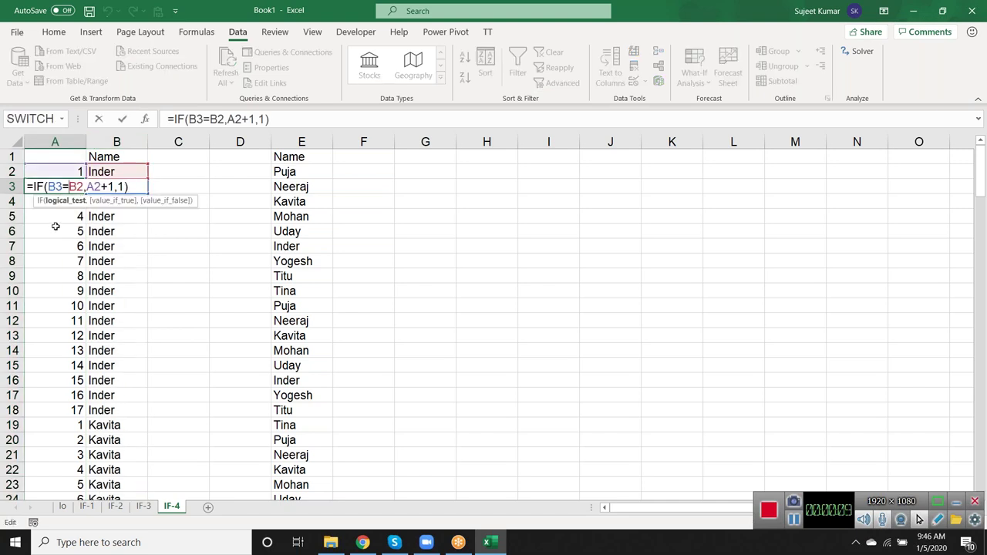
key("Escape")
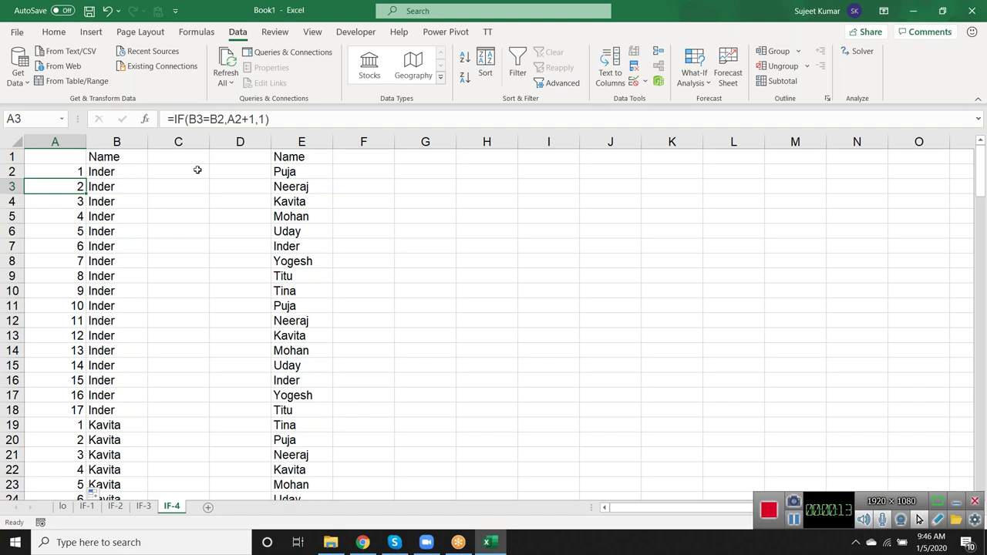
left_click(301, 142)
left_click(297, 157)
left_click_drag(298, 171, 308, 438)
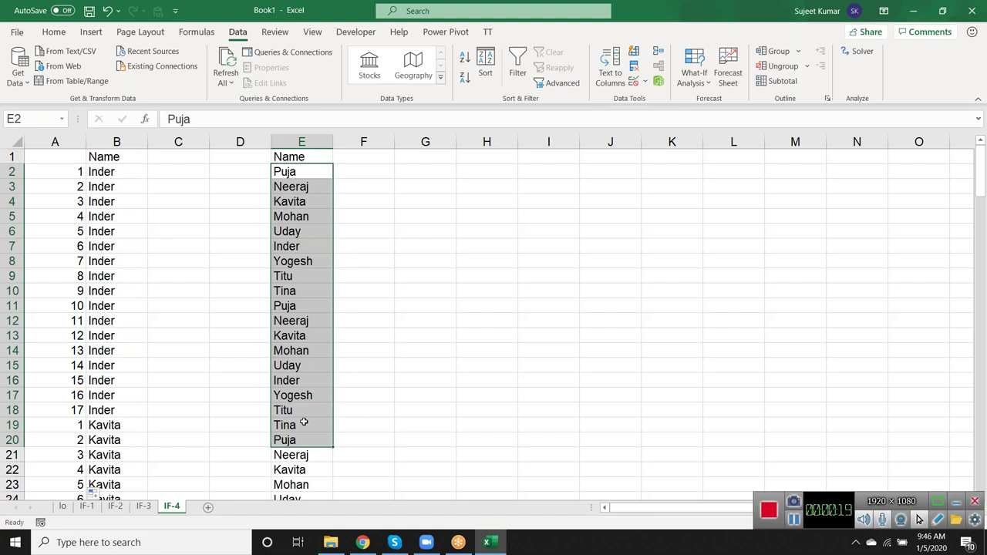
left_click_drag(104, 157, 116, 486)
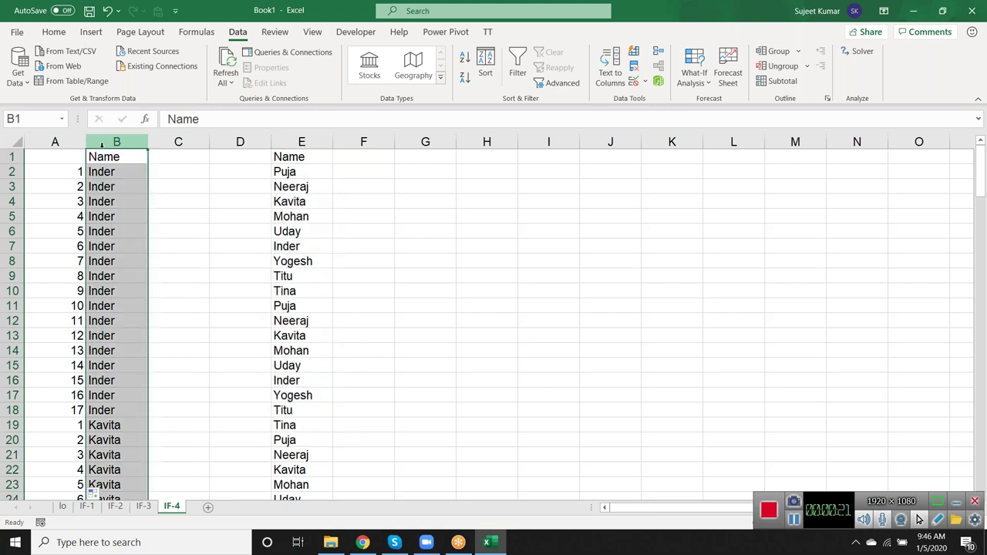
scroll(301, 335, "down", 5)
scroll(301, 335, "down", 17)
scroll(301, 334, "up", 6)
scroll(300, 334, "up", 5)
scroll(300, 334, "up", 7)
scroll(301, 333, "up", 4)
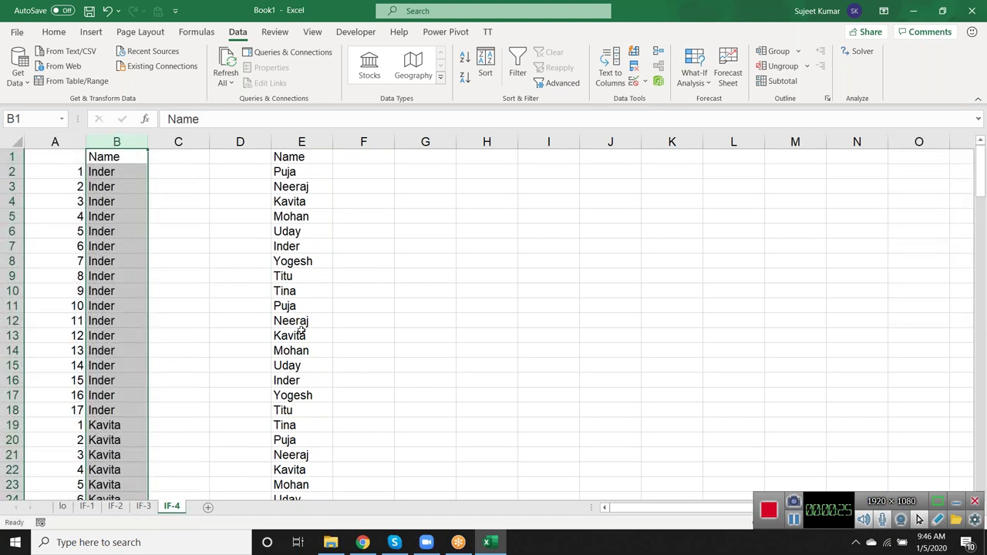
scroll(301, 333, "down", 2)
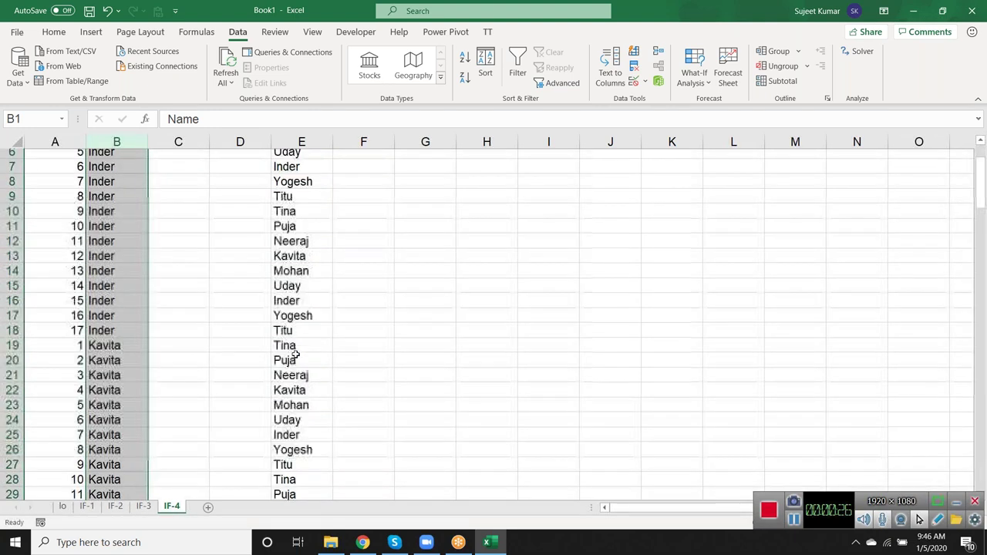
left_click(301, 350)
left_click(127, 330)
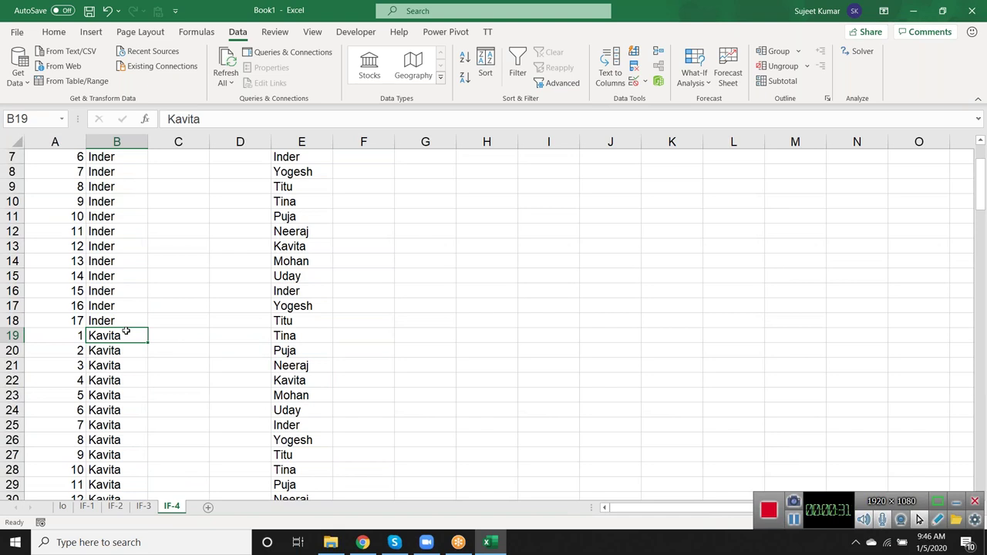
left_click(289, 242)
scroll(289, 242, "up", 2)
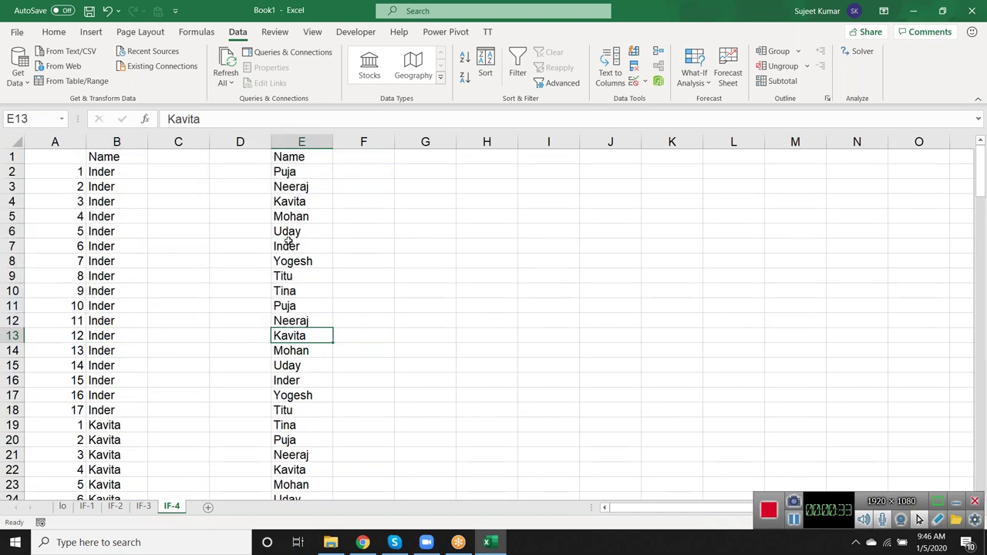
left_click(301, 158)
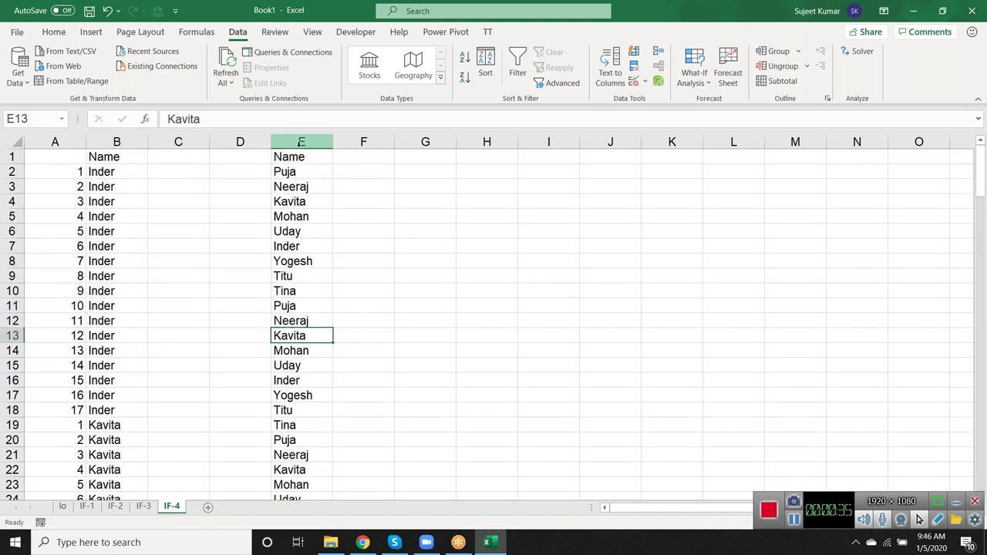
key("ctrl+shift+Down")
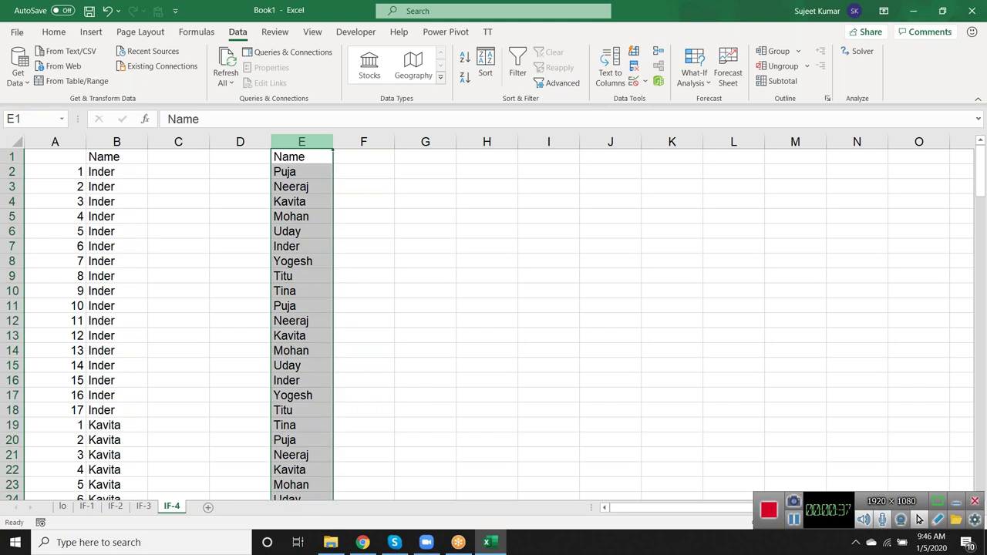
left_click_drag(73, 172, 74, 410)
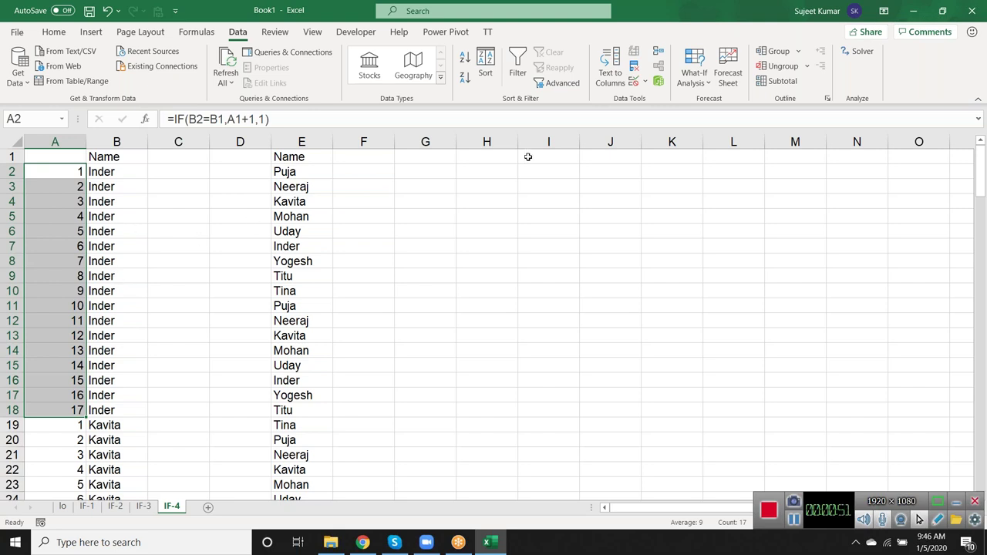
left_click(288, 161)
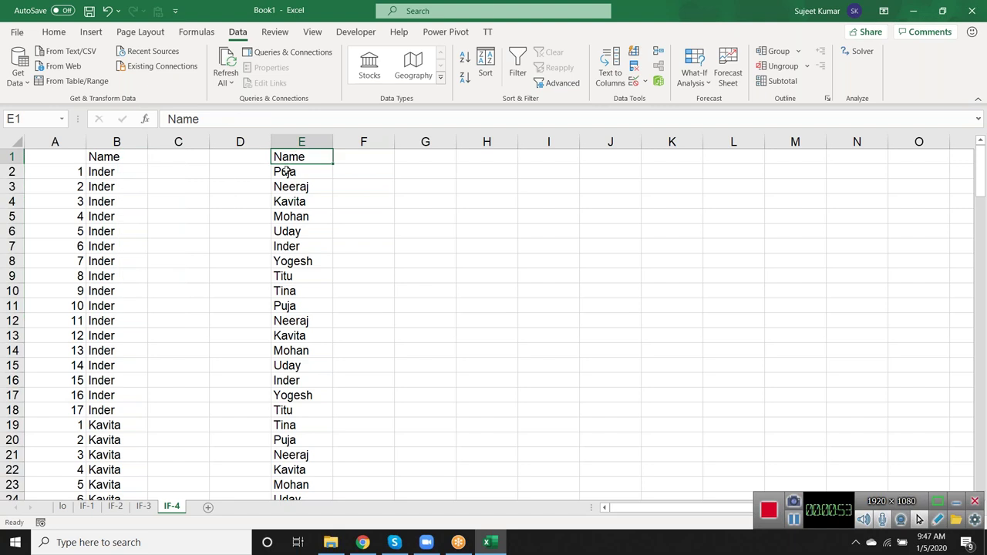
left_click(247, 160)
left_click(245, 167)
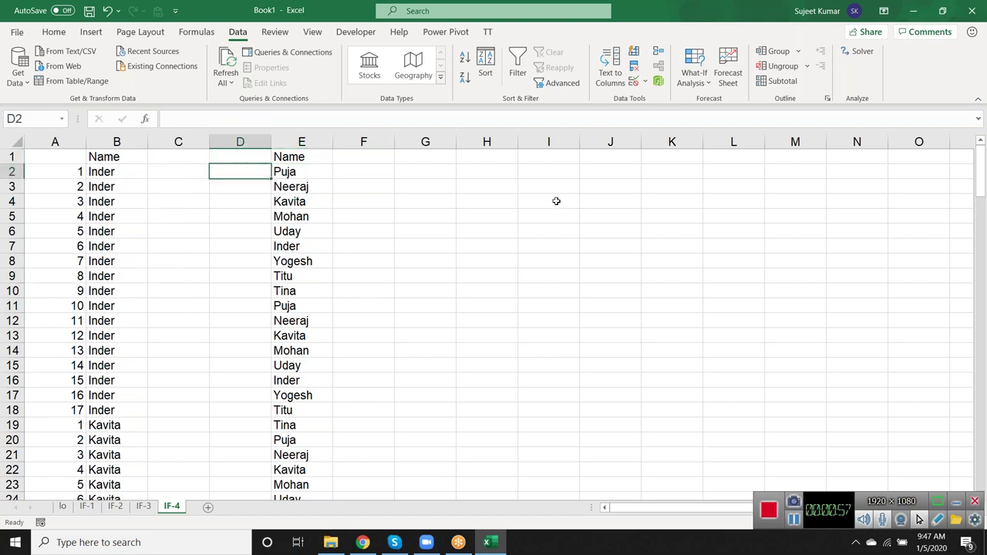
Step: Enter =COUNTIF(E:E,E2) in D2, returning 17 for Puja
type("=co")
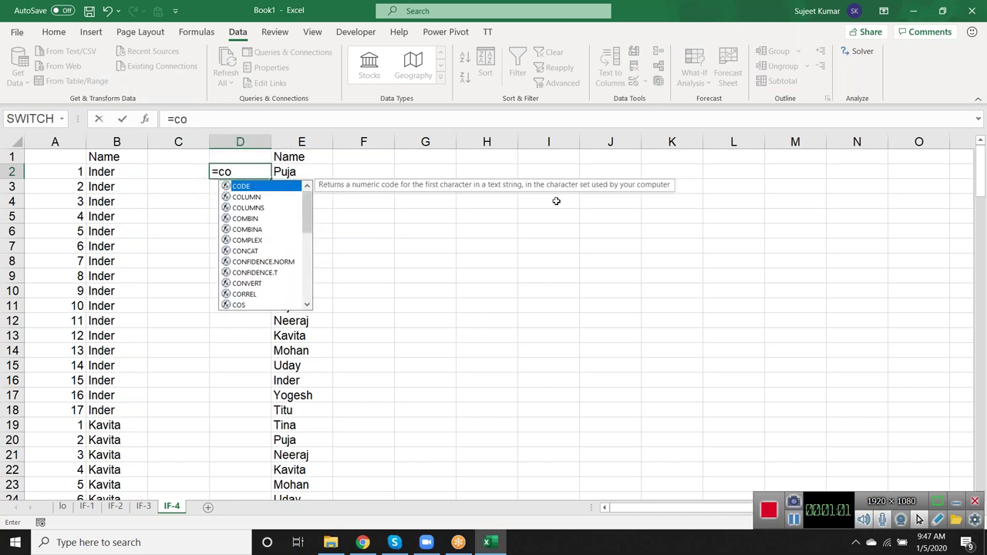
type("u")
key("Down")
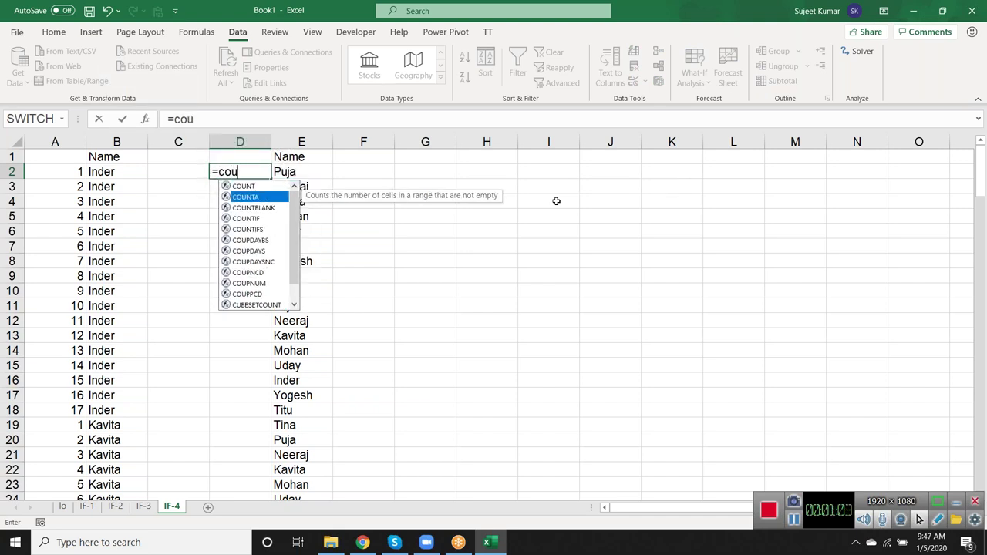
key("Down")
key("Down")
key("Tab")
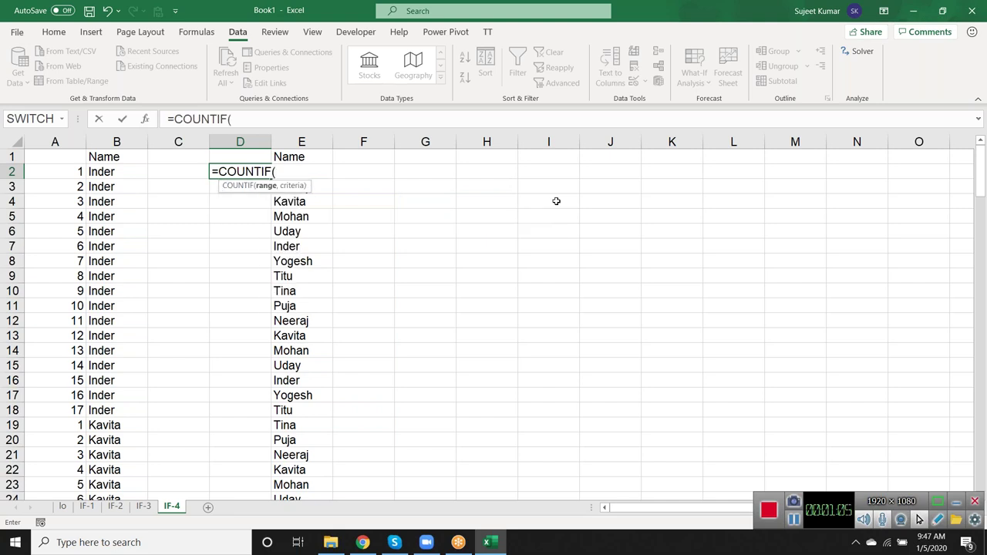
key("Right")
key("ctrl+space")
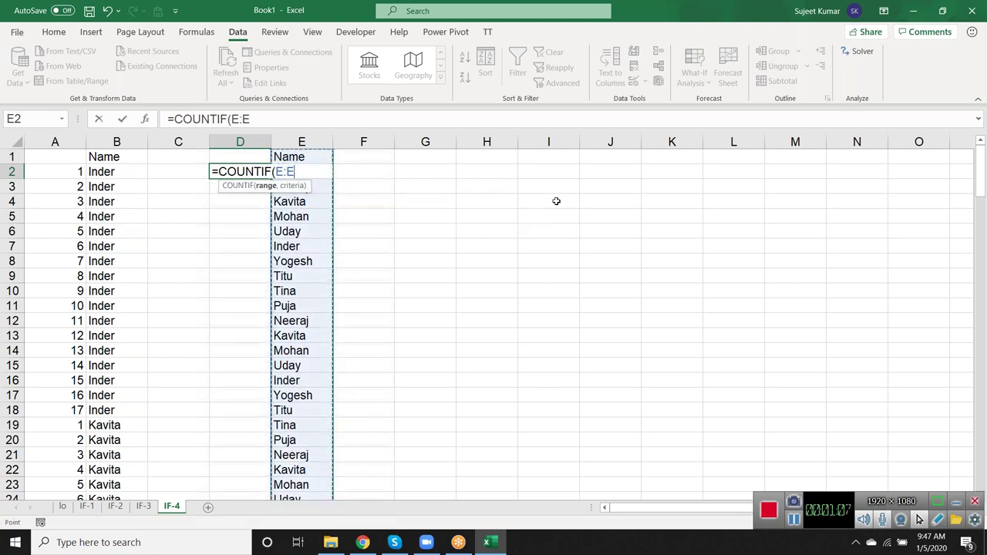
type(",")
key("Right")
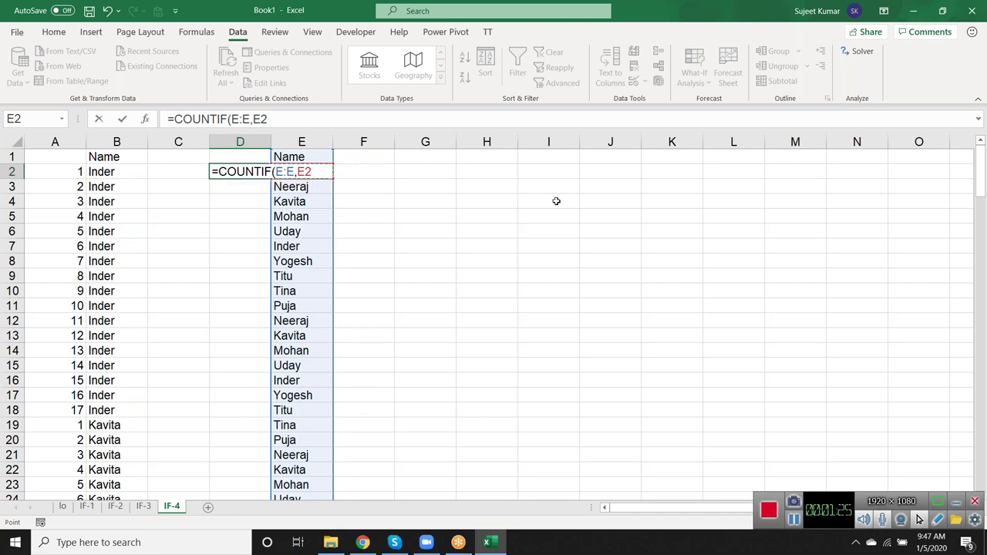
key("Return")
key("Up")
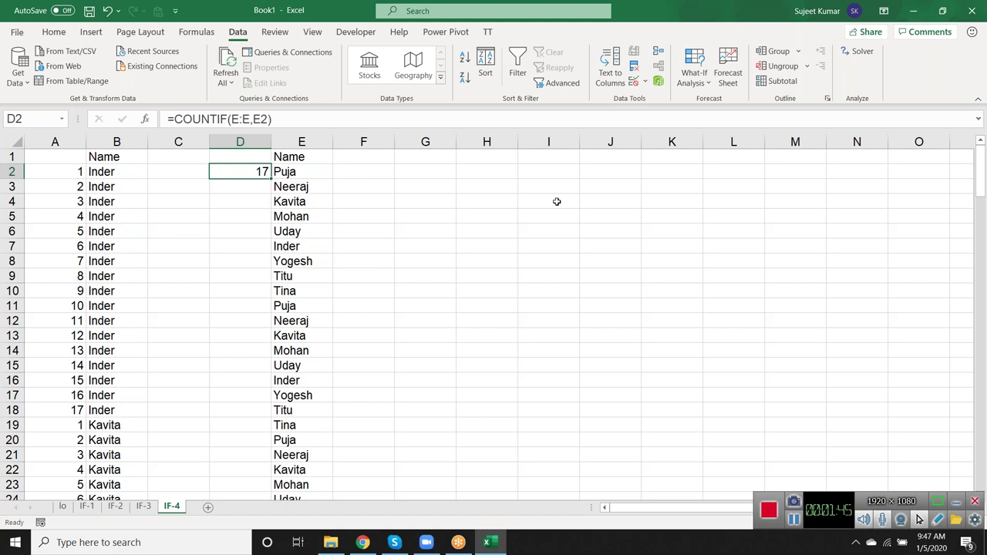
Step: Fill D2's COUNTIF formula down through D11
key("Down")
key("Up")
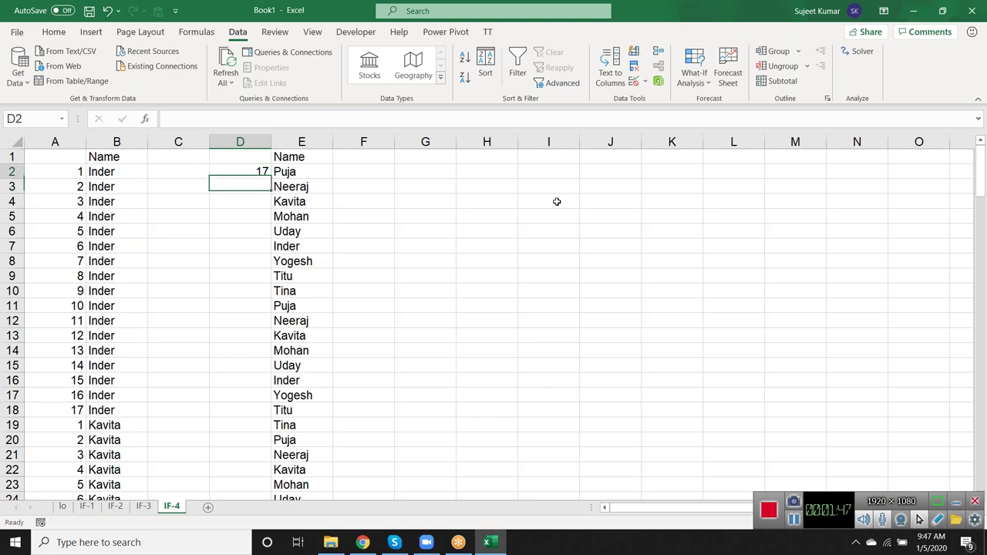
key("Delete")
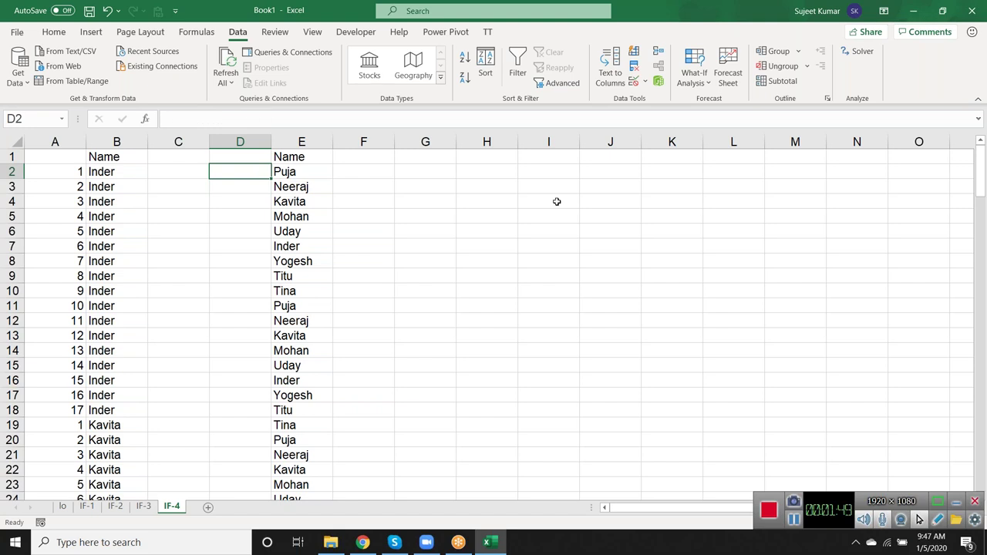
key("ctrl+z")
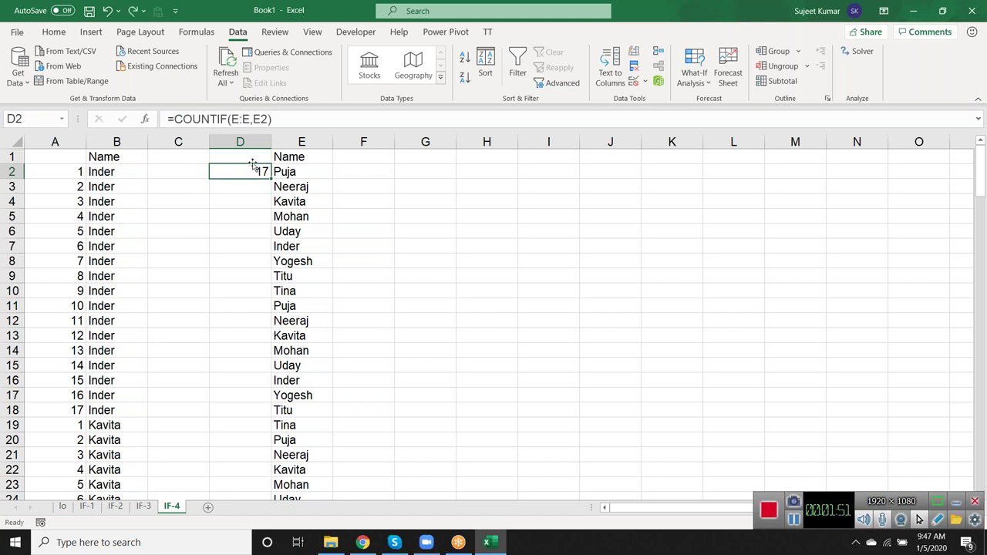
left_click_drag(249, 171, 234, 310)
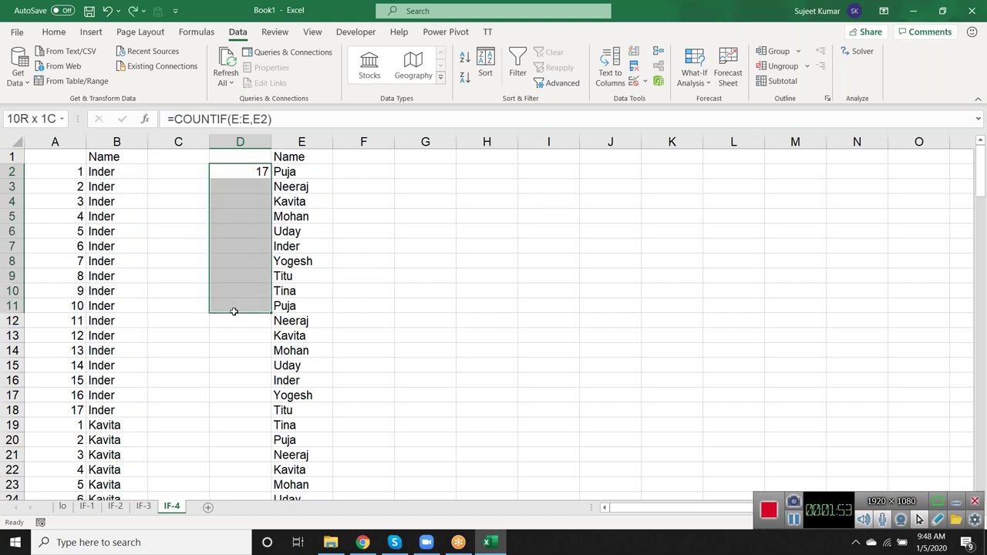
key("ctrl+d")
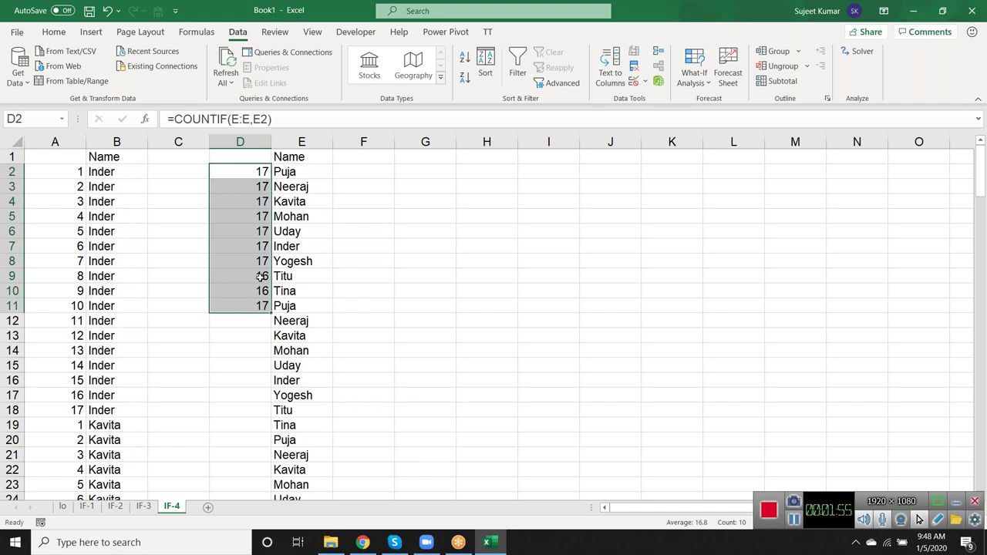
Step: Overwrite D2 with 1 and D11 with 2, then clear the old counts from D2:D14
left_click(262, 171)
type("1")
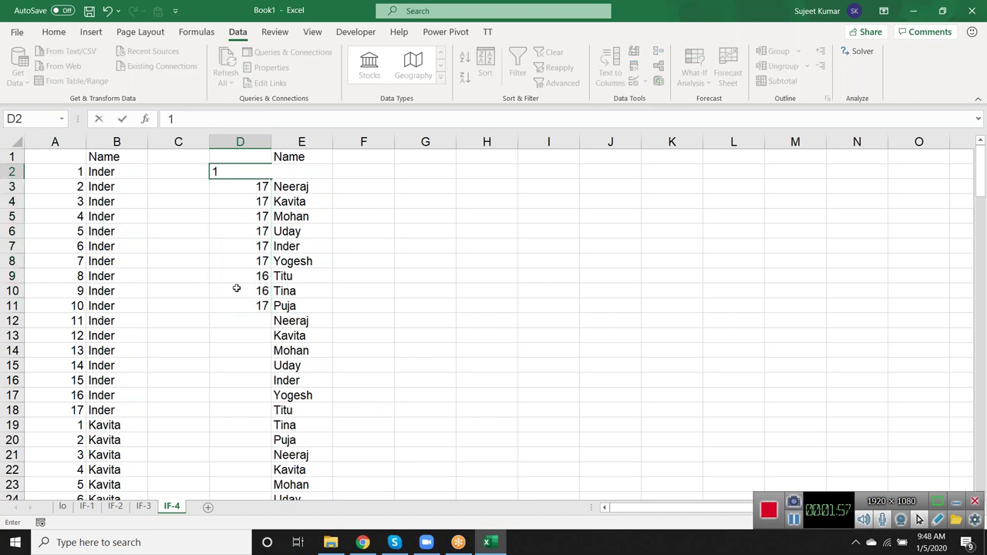
left_click(236, 287)
left_click(236, 305)
type("2")
key("Return")
left_click_drag(256, 166, 257, 344)
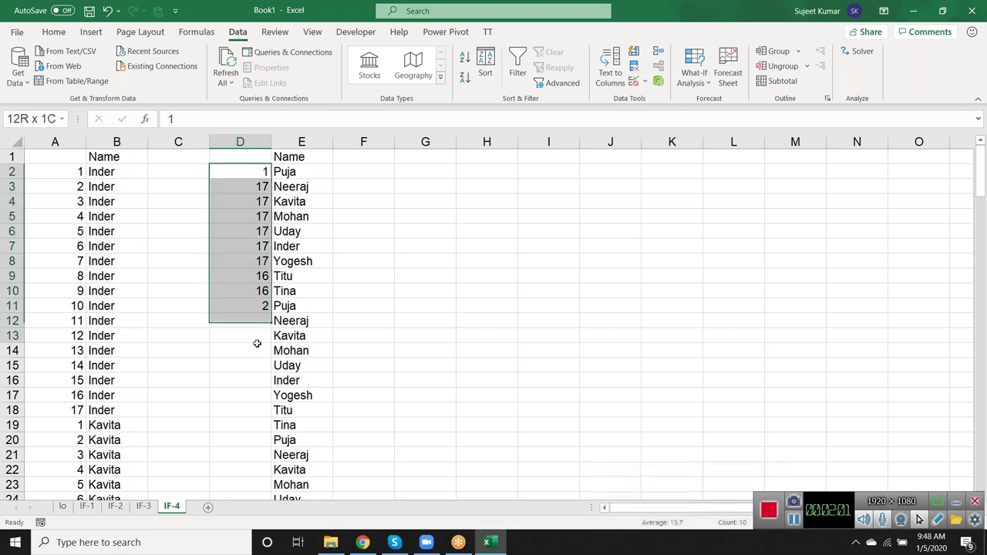
key("Delete")
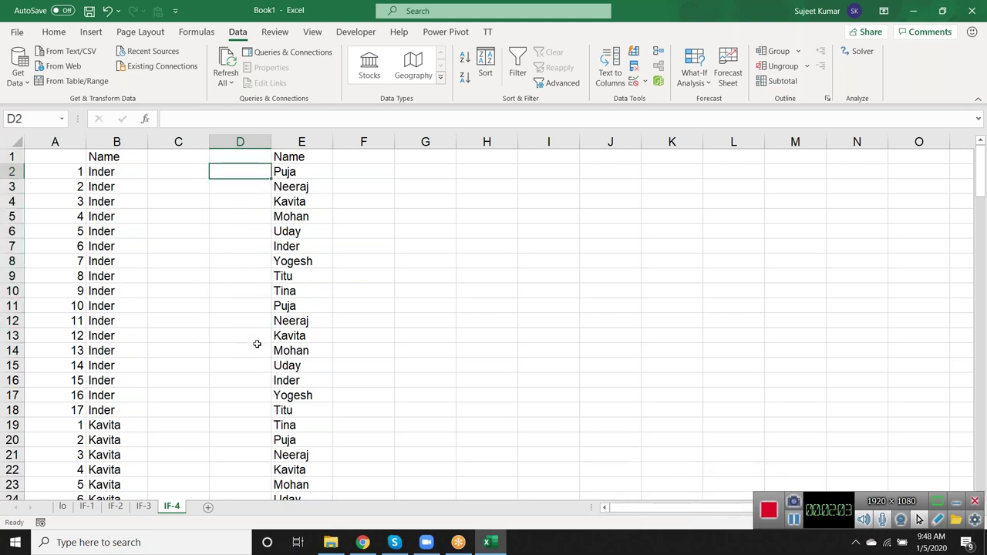
type("=if")
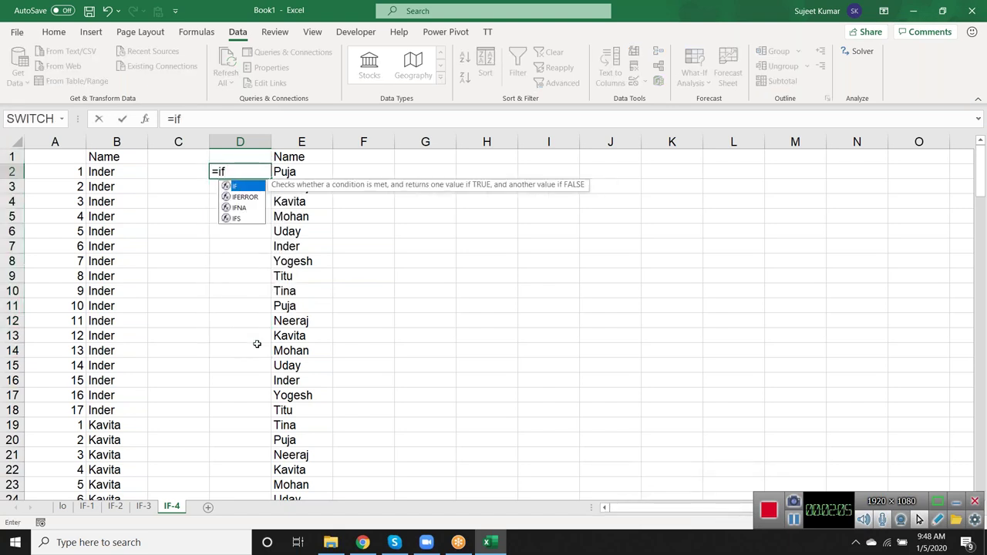
Step: Enter a draft formula =IF(E2:E2,E2) in D2
key("Tab")
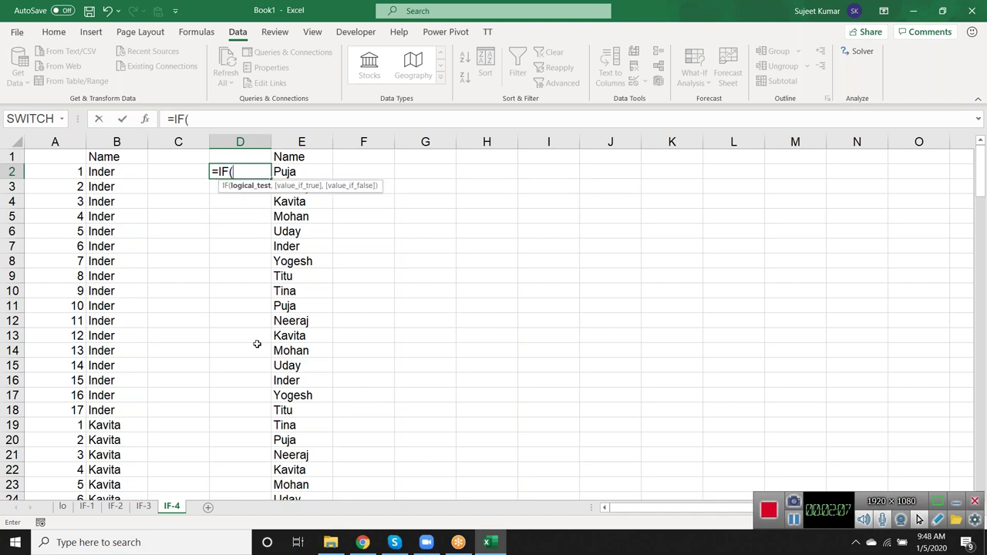
key("Right")
key("F8")
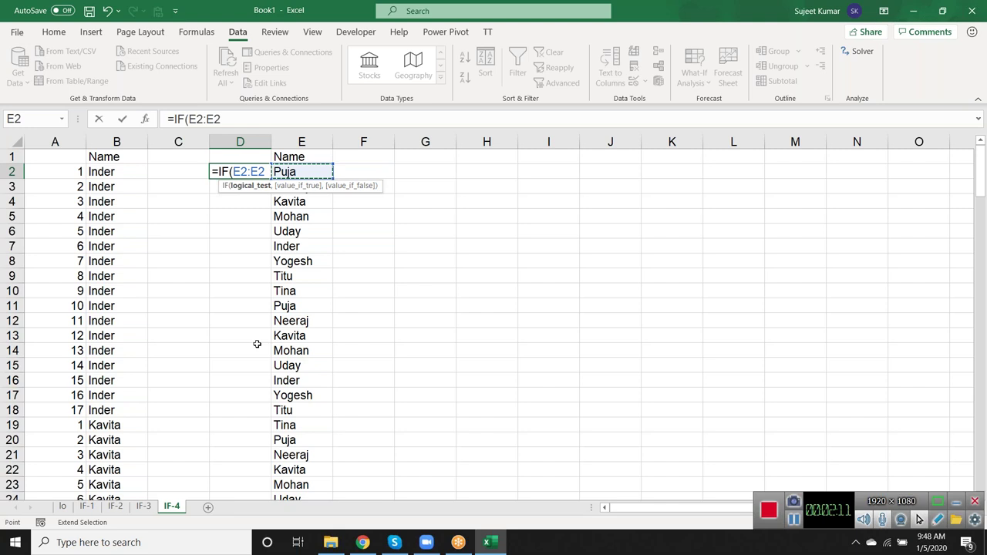
type(",")
key("Right")
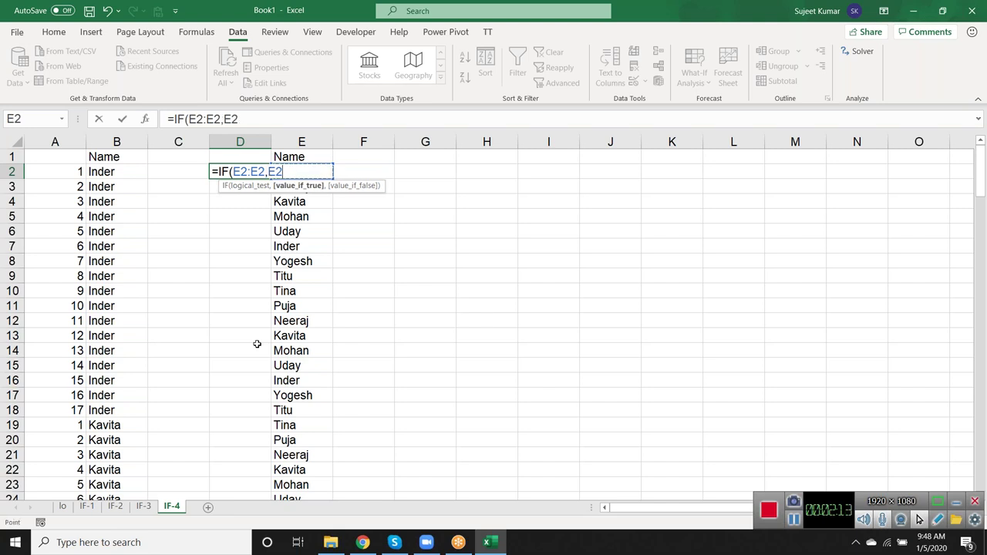
type(")")
key("Return")
key("Up")
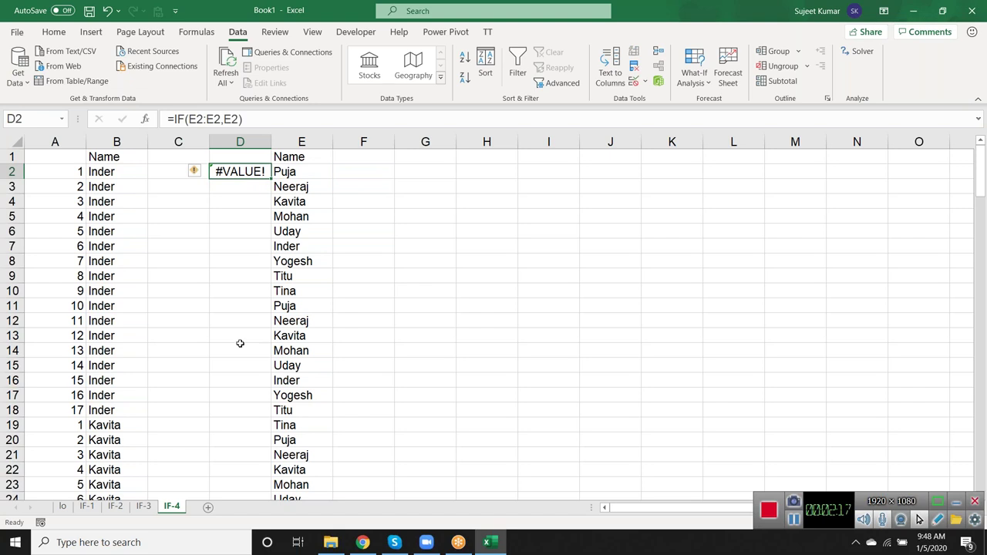
Step: Change D2's formula to =COUNTIF($E$2:E2,E2) with an absolute range start
double_click(181, 119)
type("coun")
key("Down")
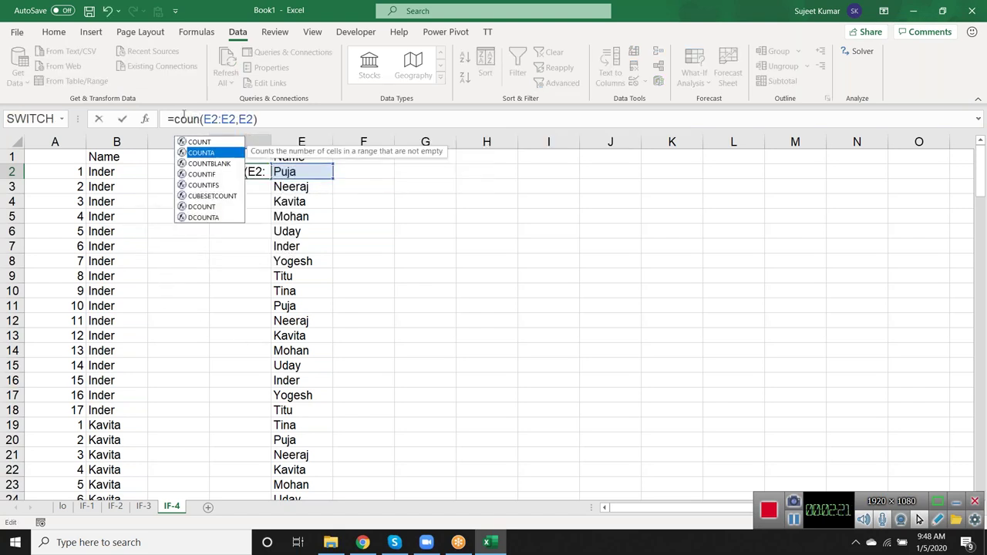
key("Down")
key("Down")
key("Tab")
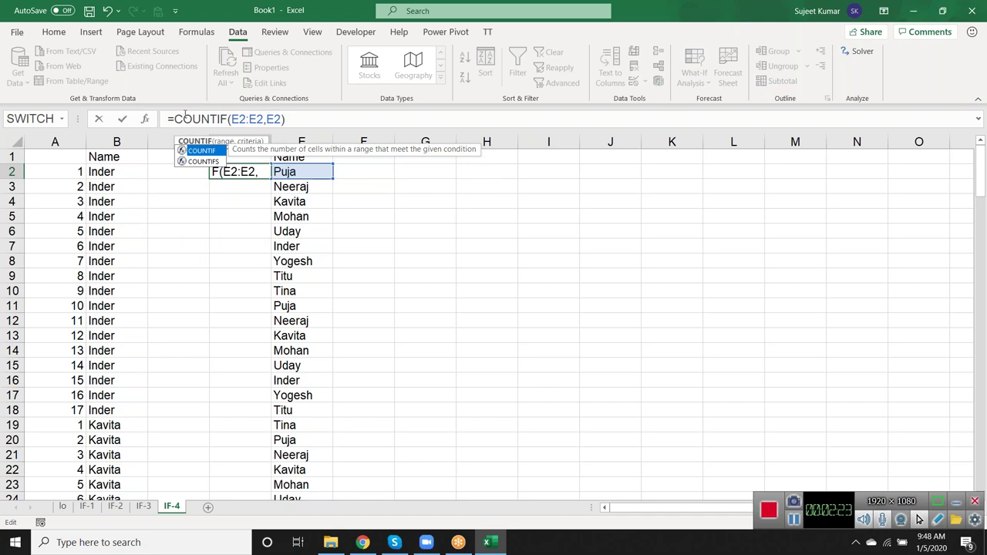
key("ctrl+Return")
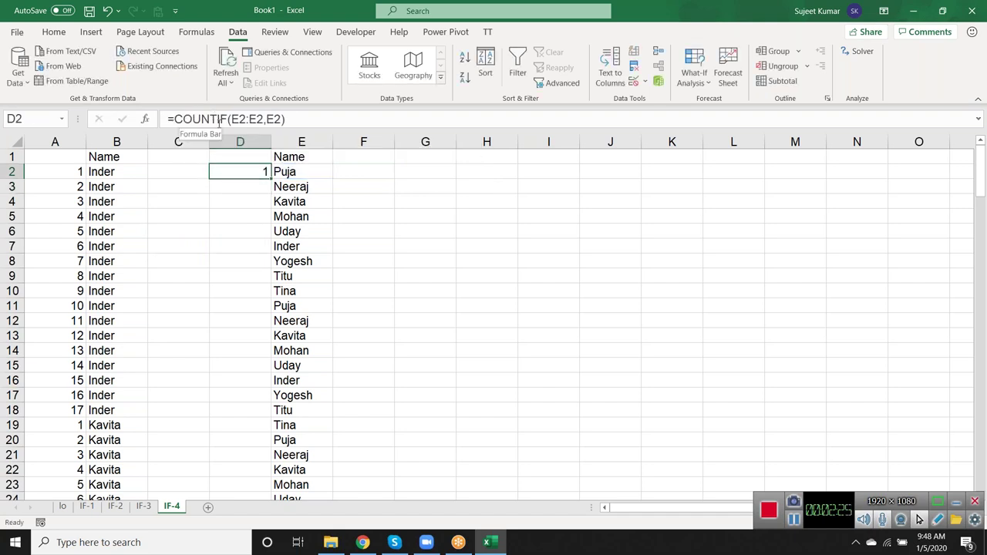
left_click(239, 119)
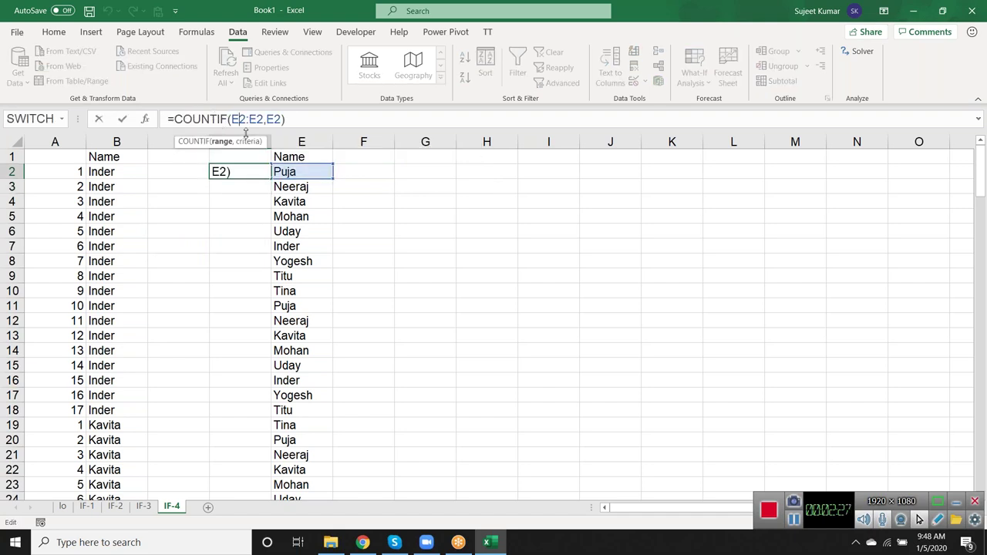
key("F4")
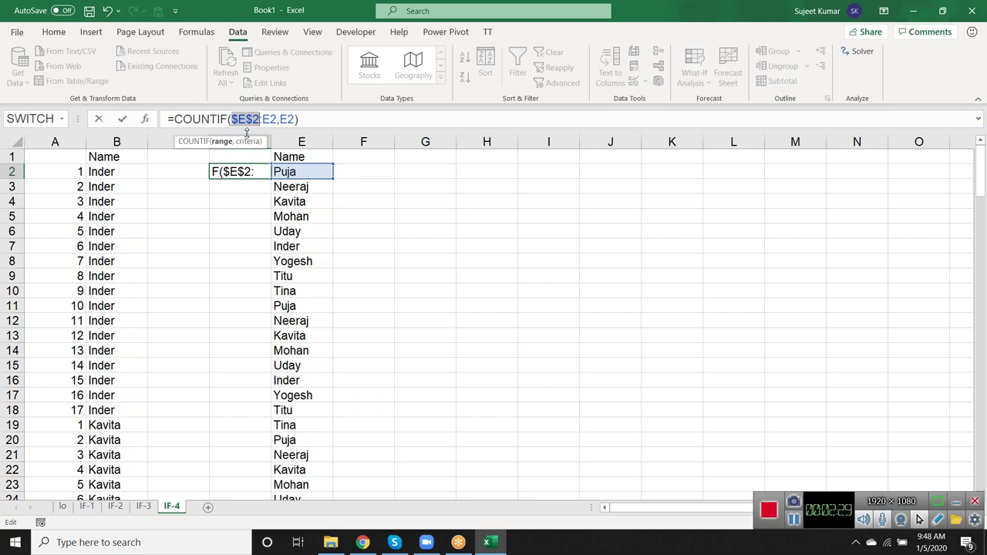
key("Return")
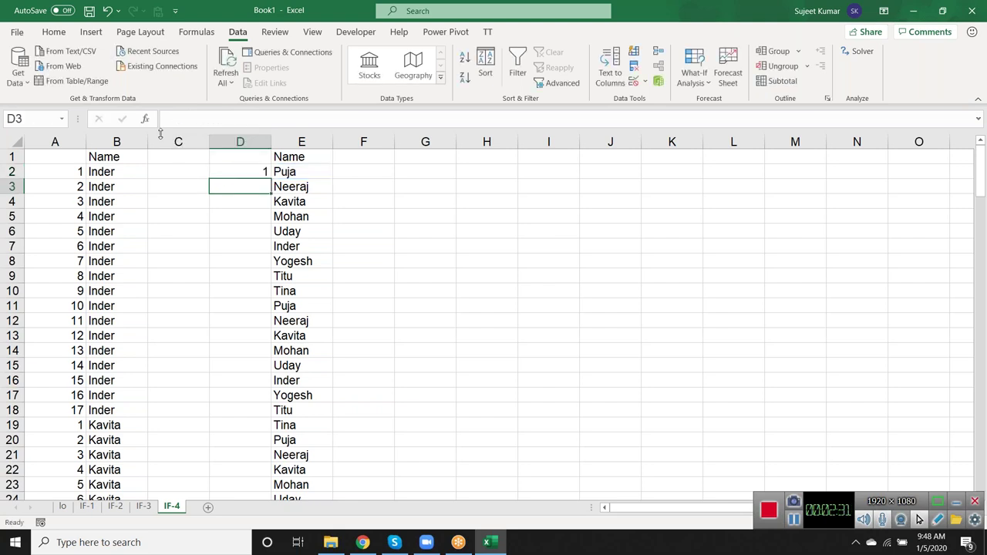
left_click_drag(256, 174, 246, 306)
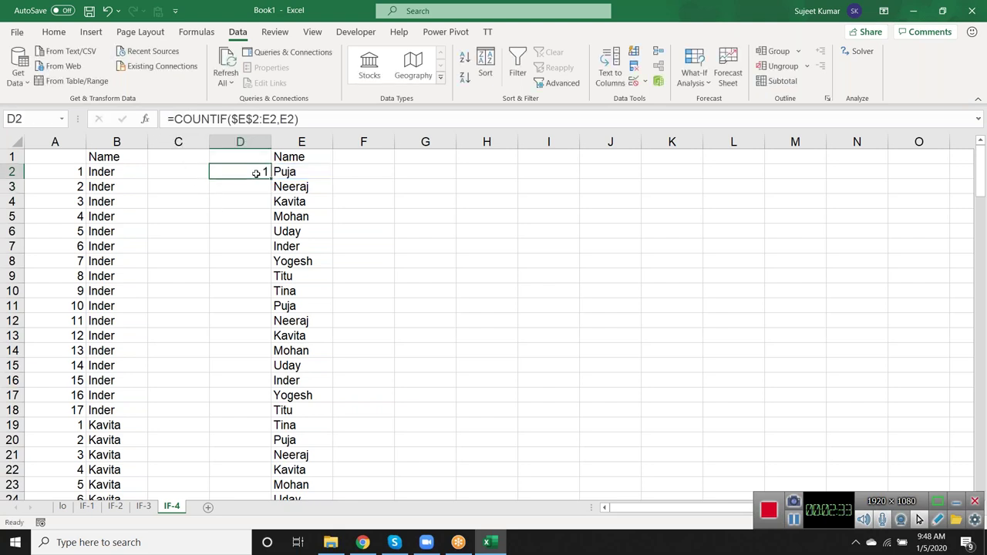
Step: Copy the running-count formula down to D11, then down the full name list
key("ctrl+s")
key("Escape")
key("ctrl+d")
double_click(253, 306)
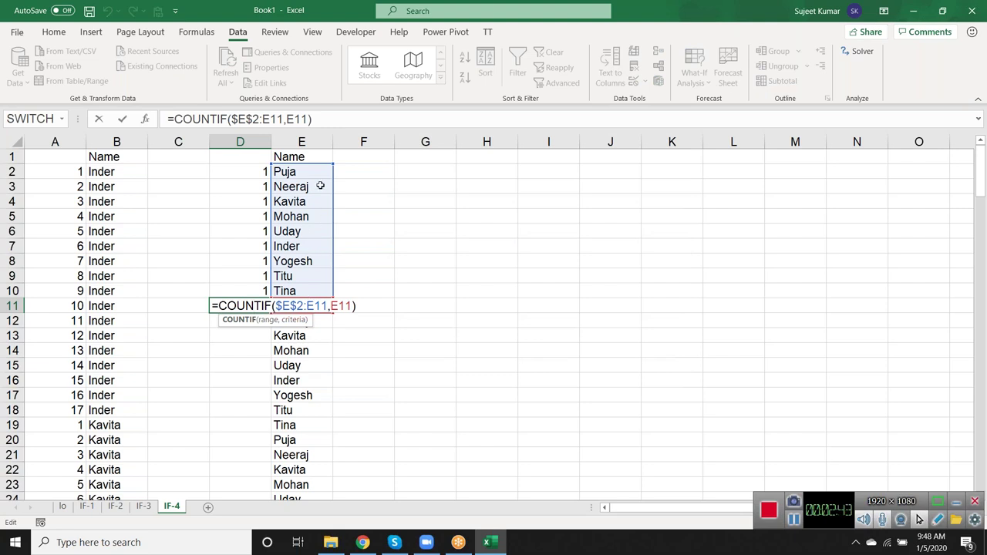
key("Escape")
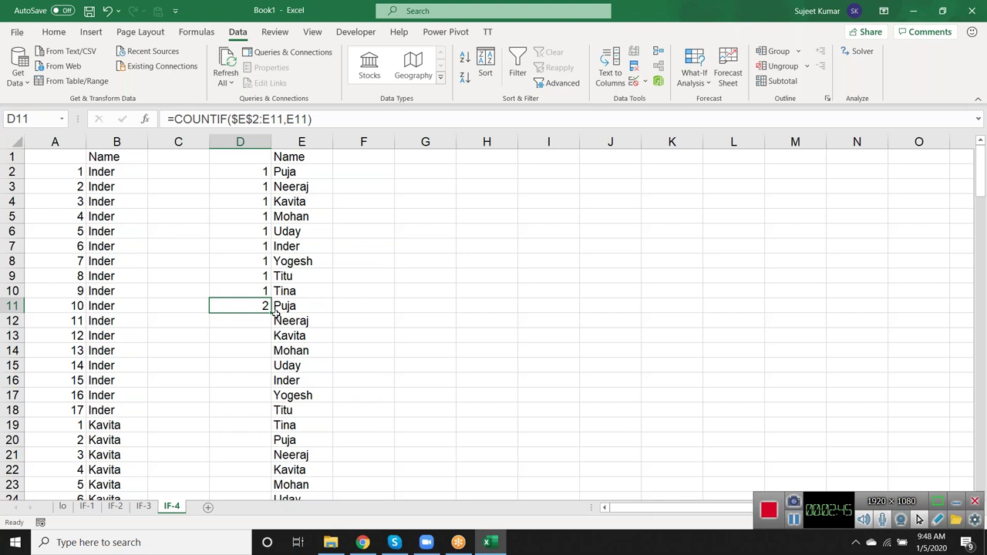
double_click(271, 312)
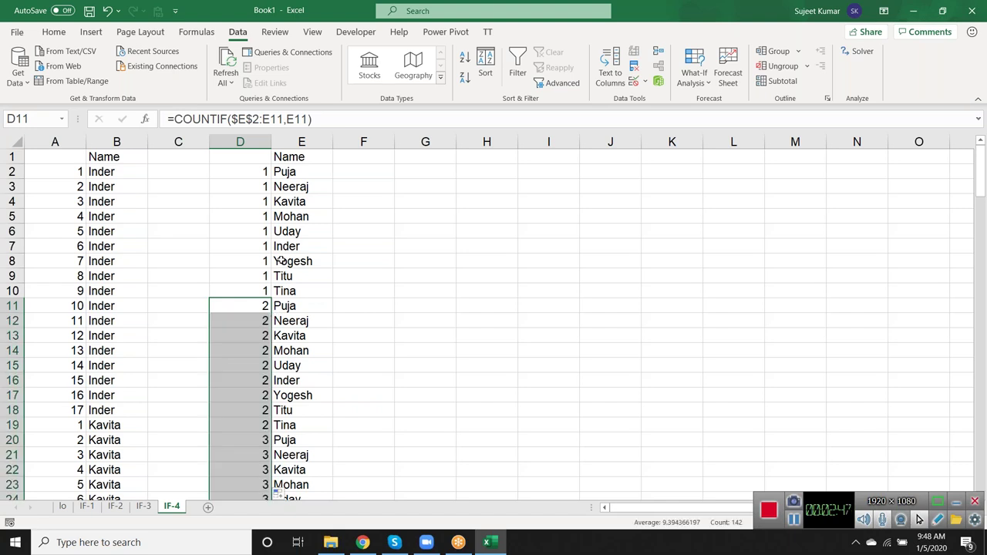
Step: Filter the Name column to Inder to confirm its count reaches 17, then remove the filter
left_click(253, 157)
key("ctrl+shift+l")
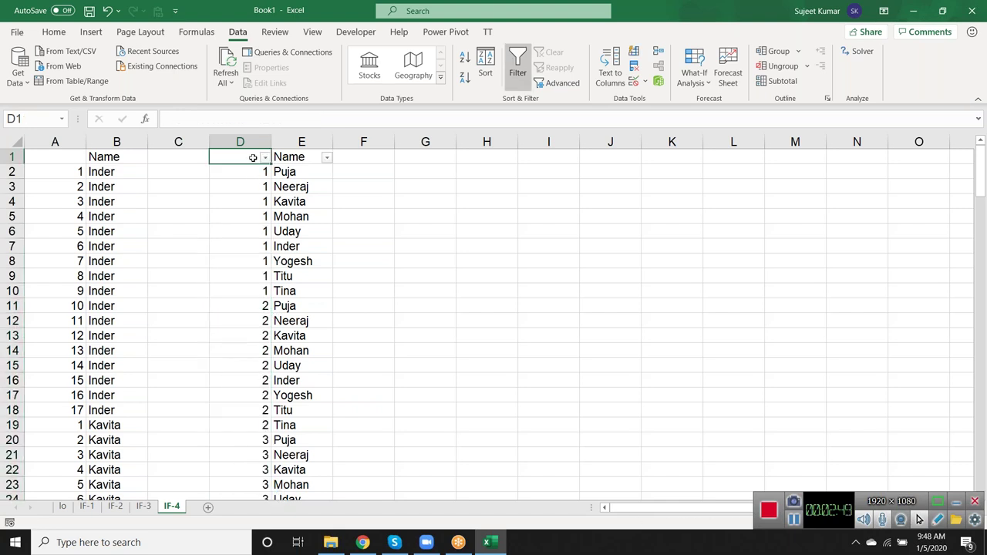
left_click(326, 157)
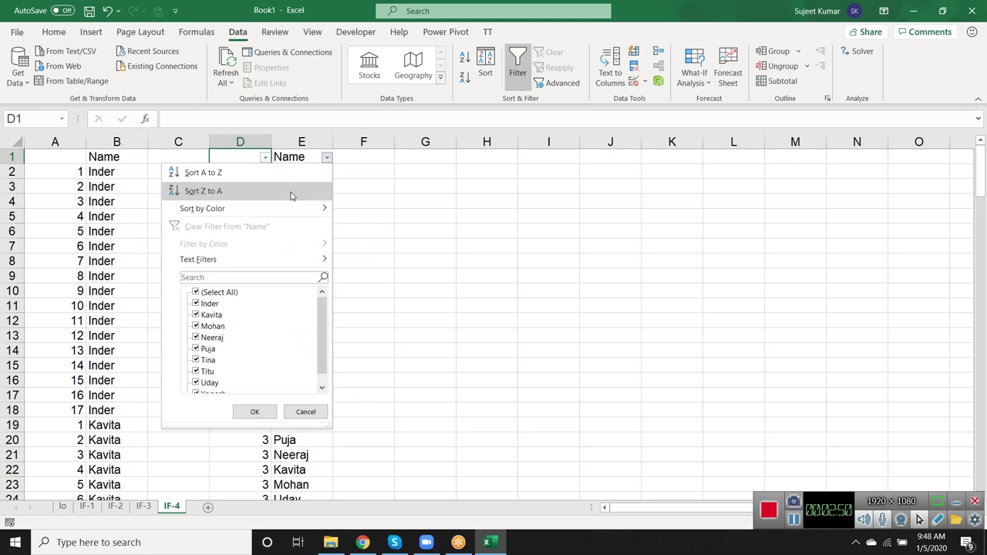
left_click(195, 293)
left_click(195, 304)
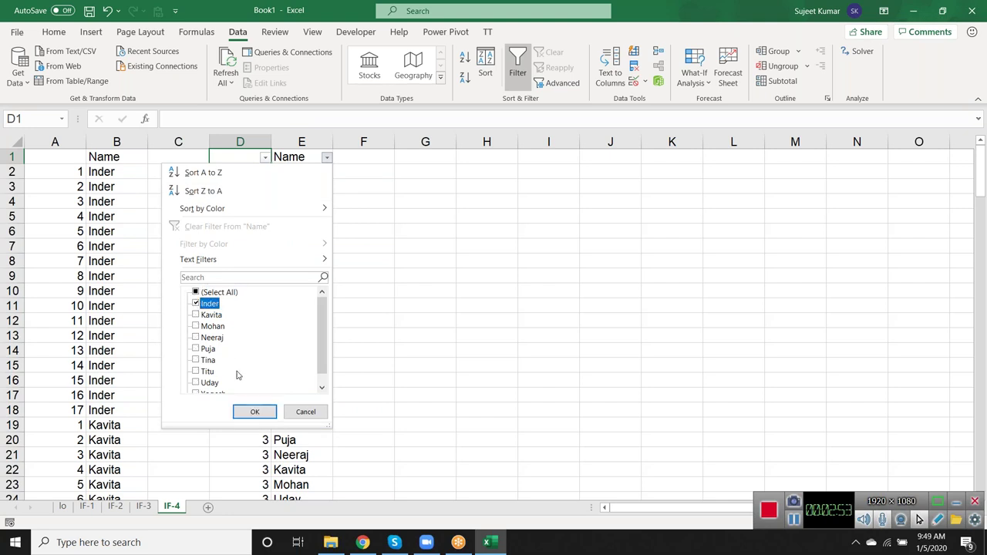
left_click(252, 412)
left_click_drag(292, 173, 310, 404)
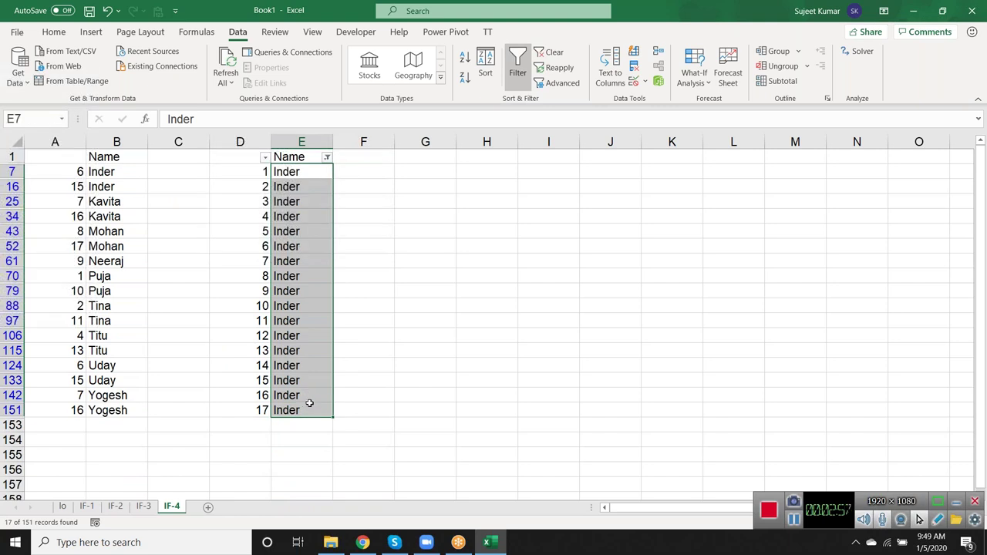
left_click(374, 264)
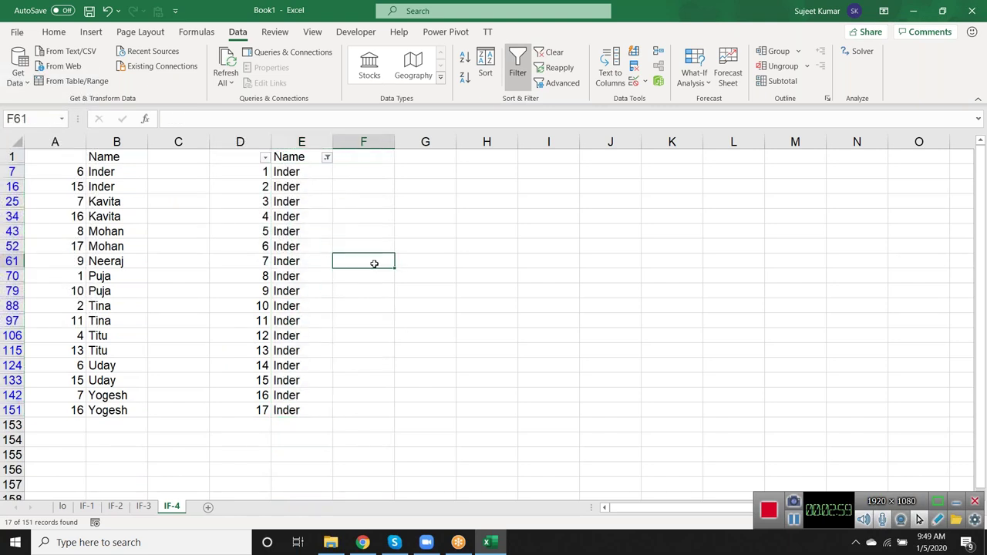
key("ctrl+shift+l")
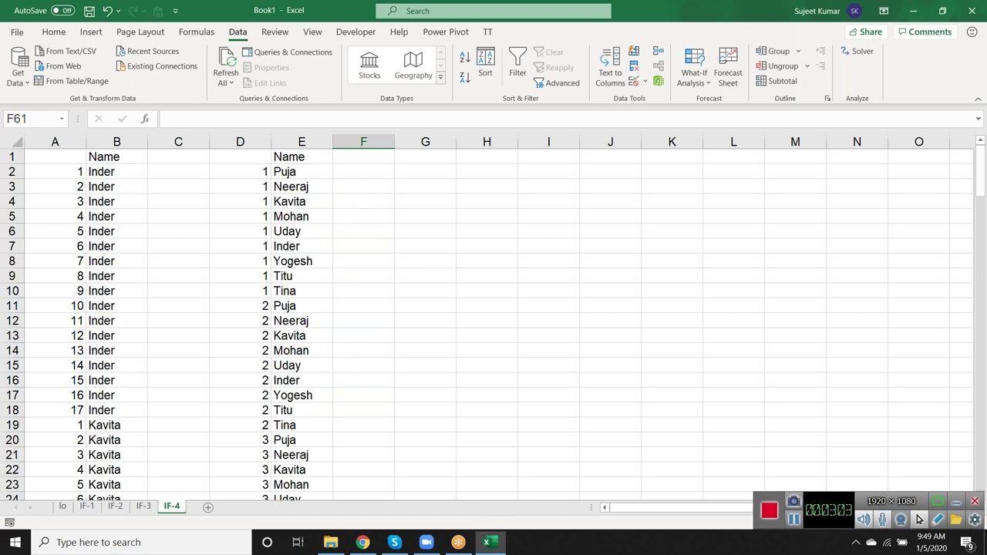
left_click(768, 511)
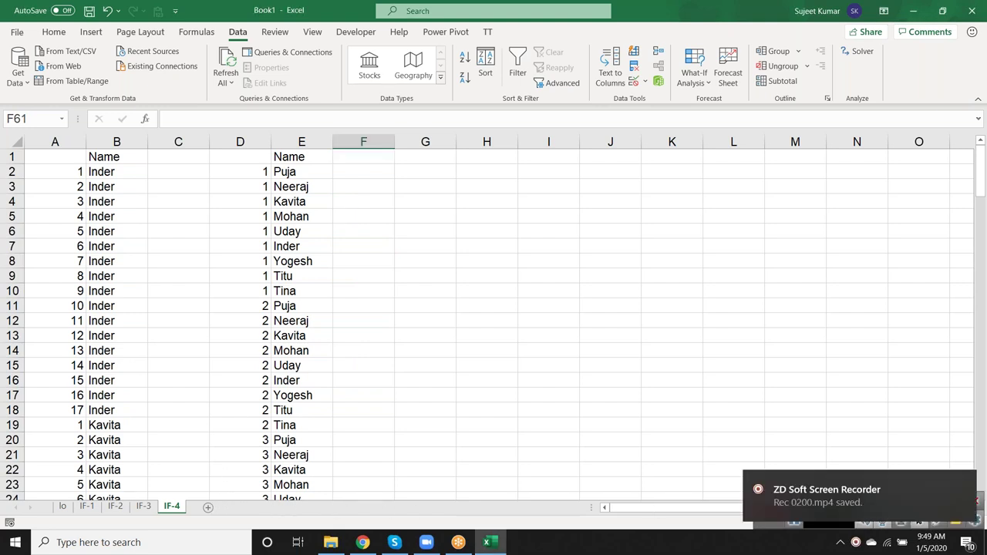
left_click(254, 247)
left_click(257, 189)
double_click(257, 189)
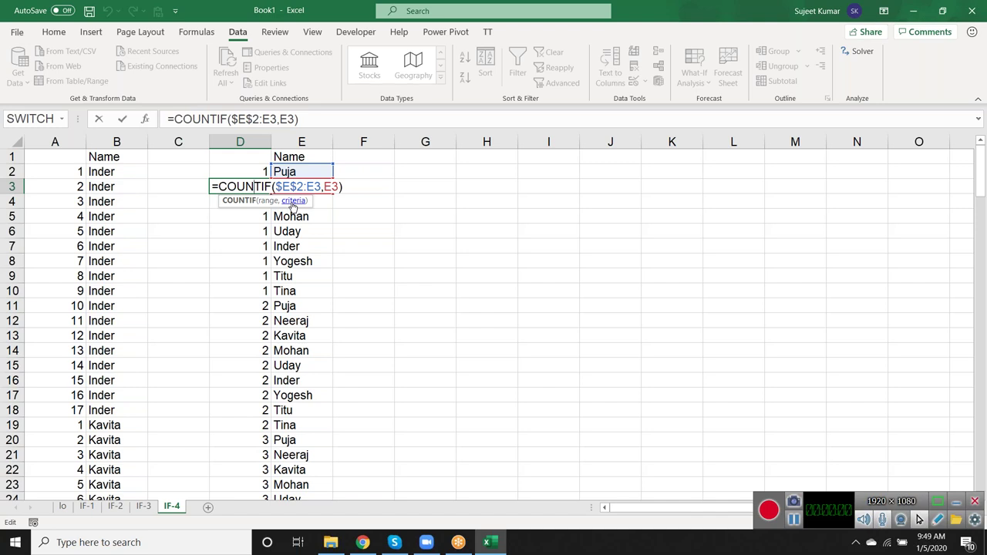
key("Escape")
left_click(266, 173)
key("F2")
key("Escape")
double_click(263, 380)
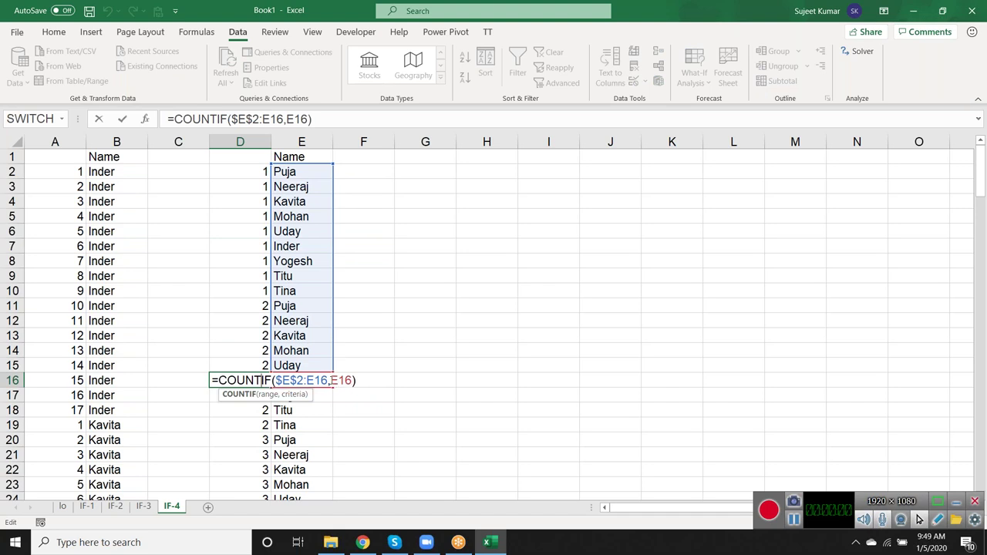
key("Escape")
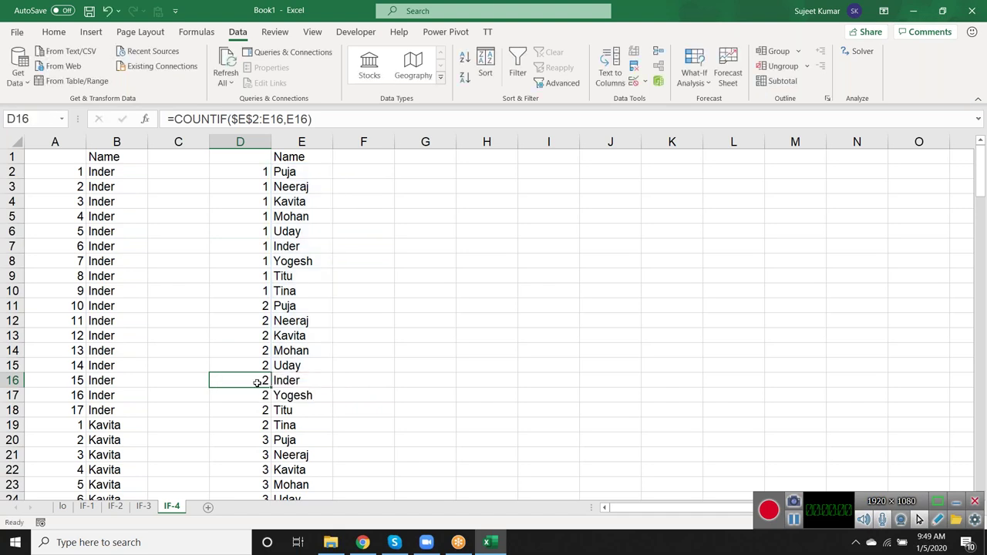
double_click(254, 380)
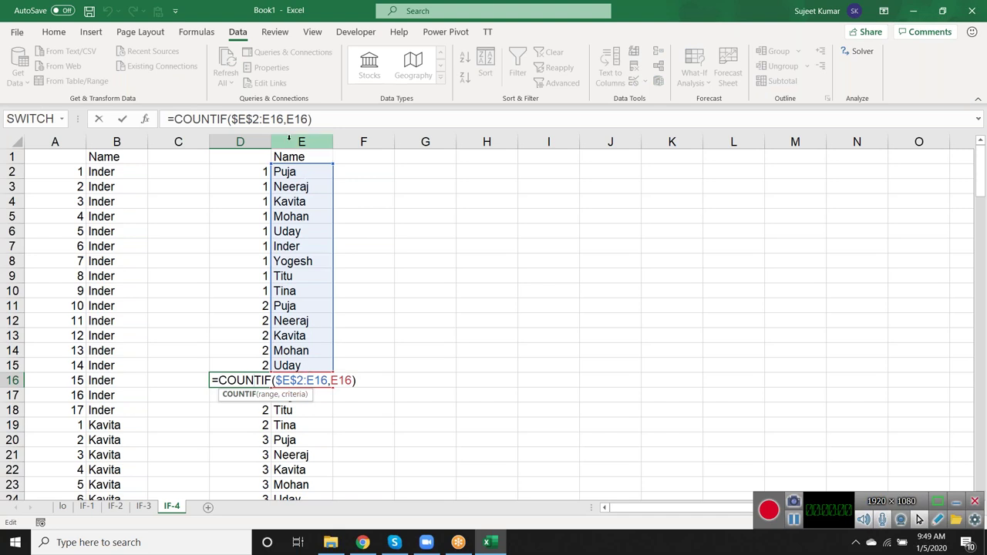
key("Escape")
scroll(322, 367, "down", 1)
scroll(322, 368, "down", 5)
double_click(262, 335)
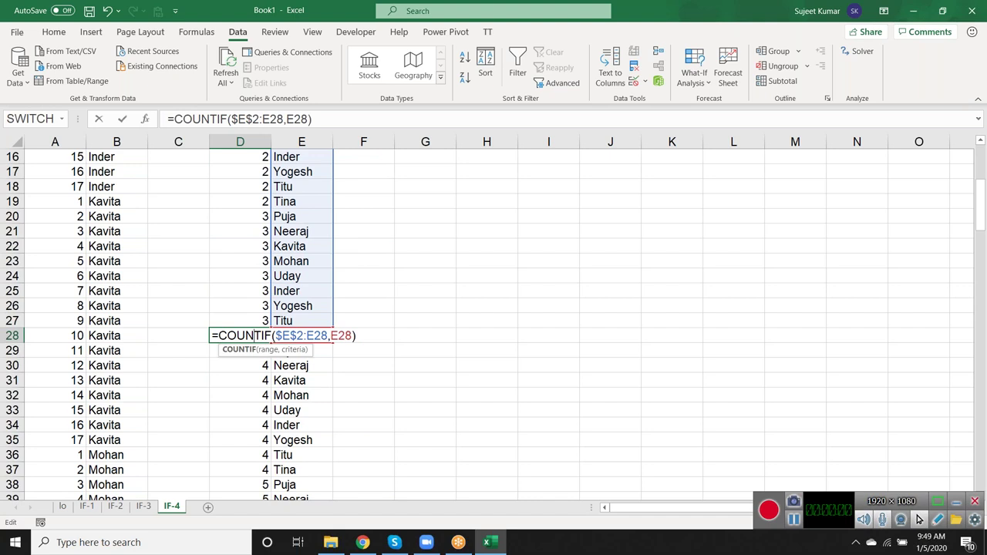
key("Escape")
scroll(273, 401, "up", 1)
scroll(277, 405, "up", 4)
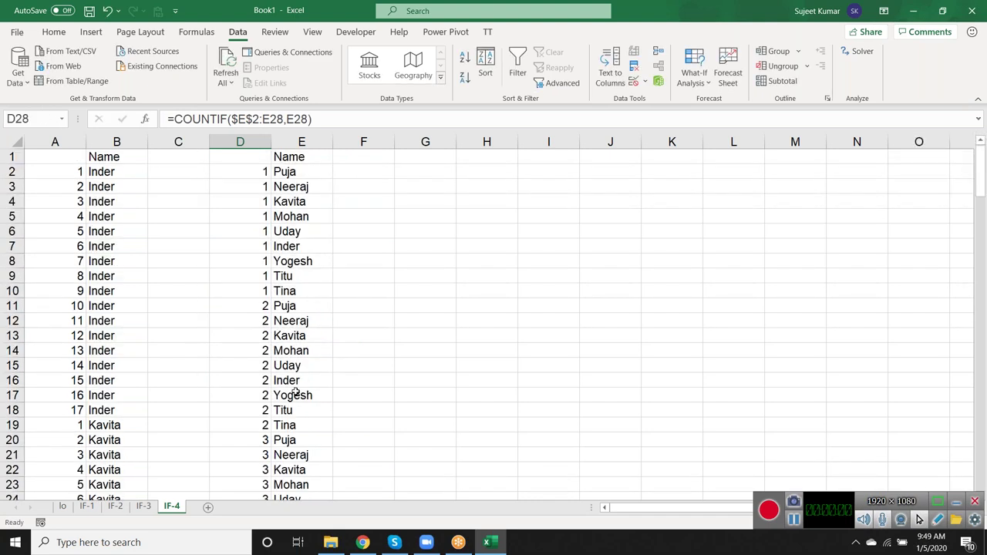
left_click(207, 507)
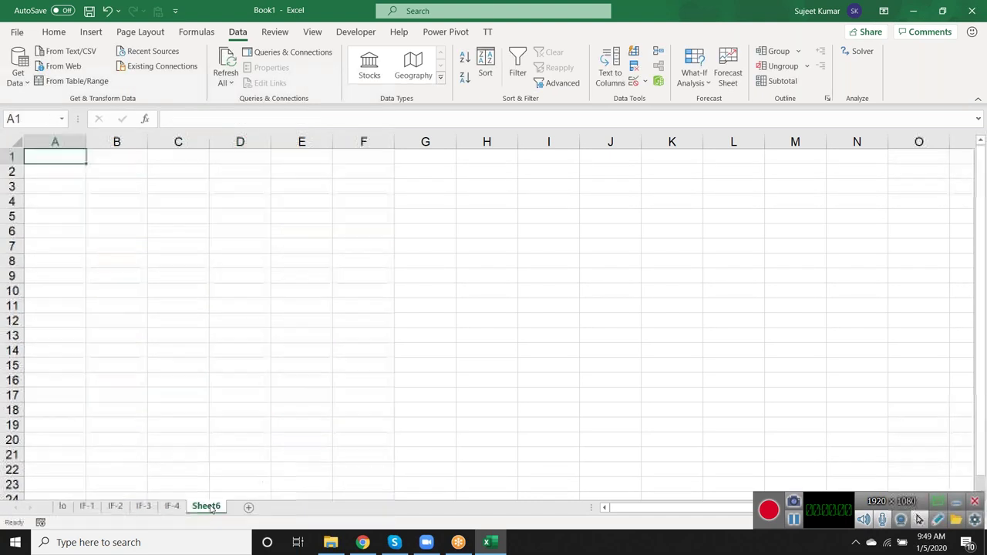
Step: Rename the new sheet to IF-5 and enter the header Sales in A1
double_click(216, 507)
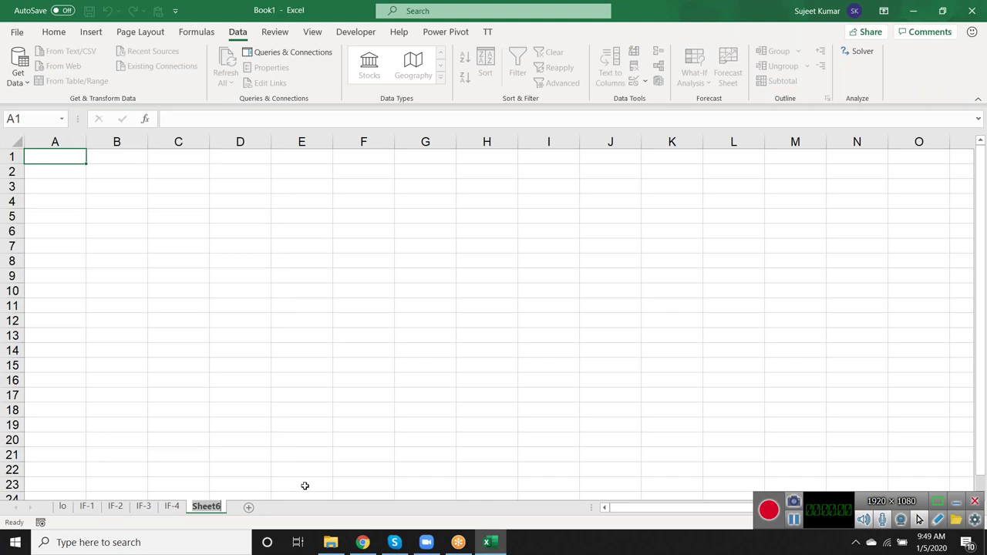
type("IF-5")
left_click(303, 423)
left_click(56, 165)
left_click(57, 154)
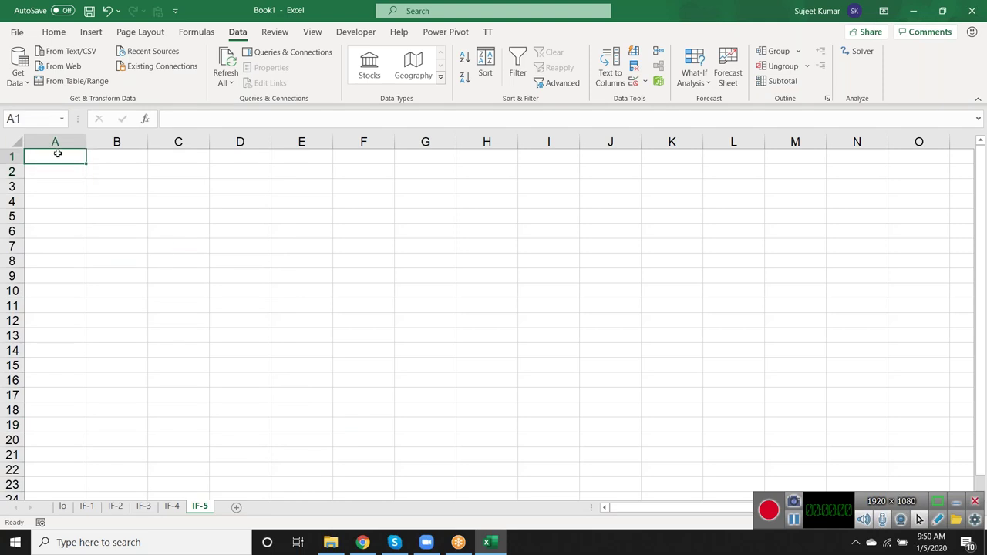
type("Sales")
key("Return")
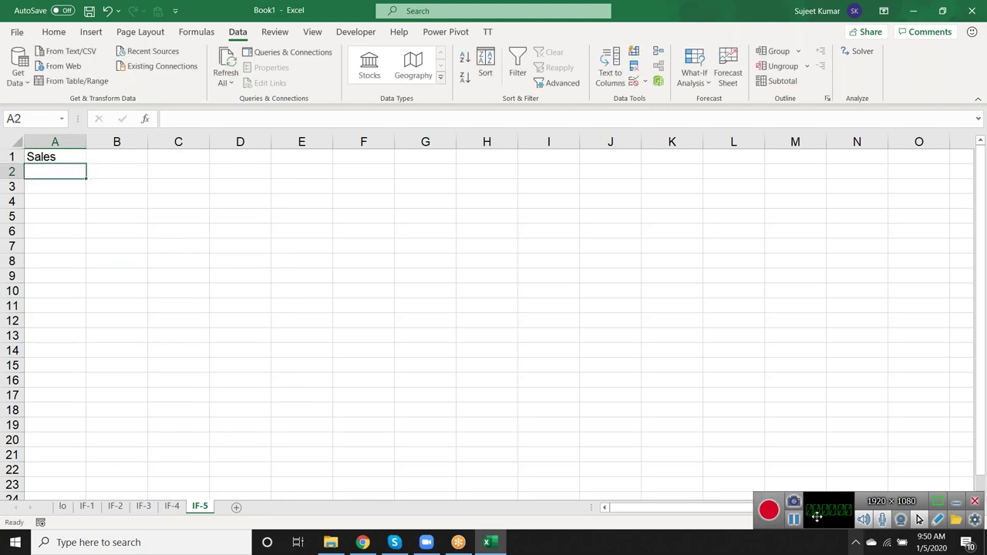
Step: Enter the sales values 85, 25, 63, 63, 52, 45, 63, 63, 36 down column A
left_click(768, 512)
left_click(65, 172)
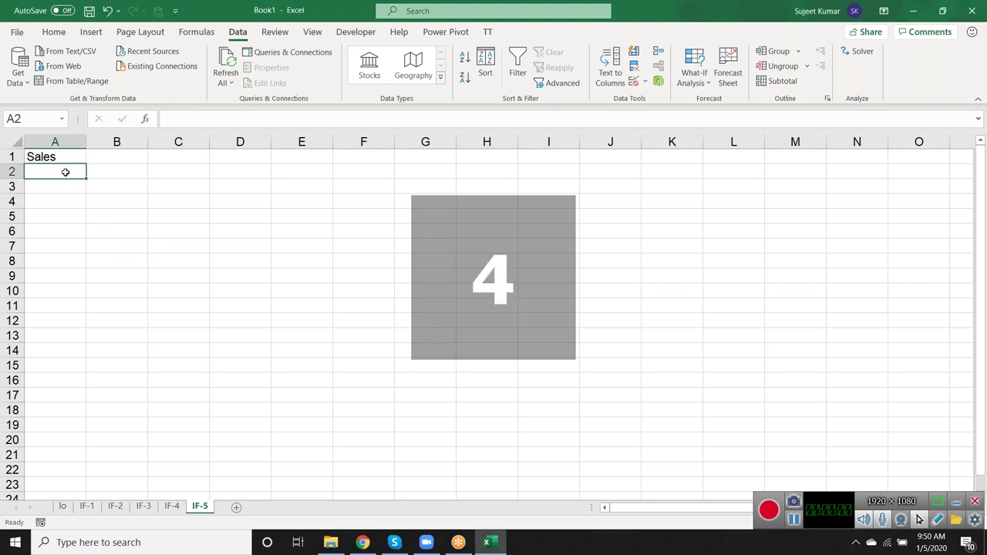
type("85 25")
key("Return")
type("63")
key("Return")
type("63")
key("Return")
type("52")
key("Return")
type("45")
key("Return")
type("63")
key("Return")
type("63")
key("Return")
type("36")
key("Return")
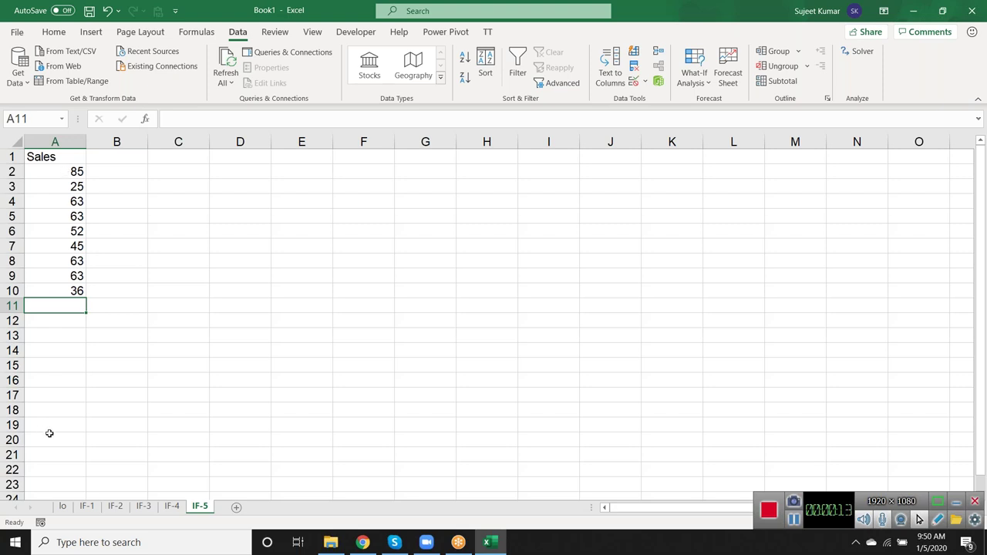
left_click(62, 506)
left_click(167, 365)
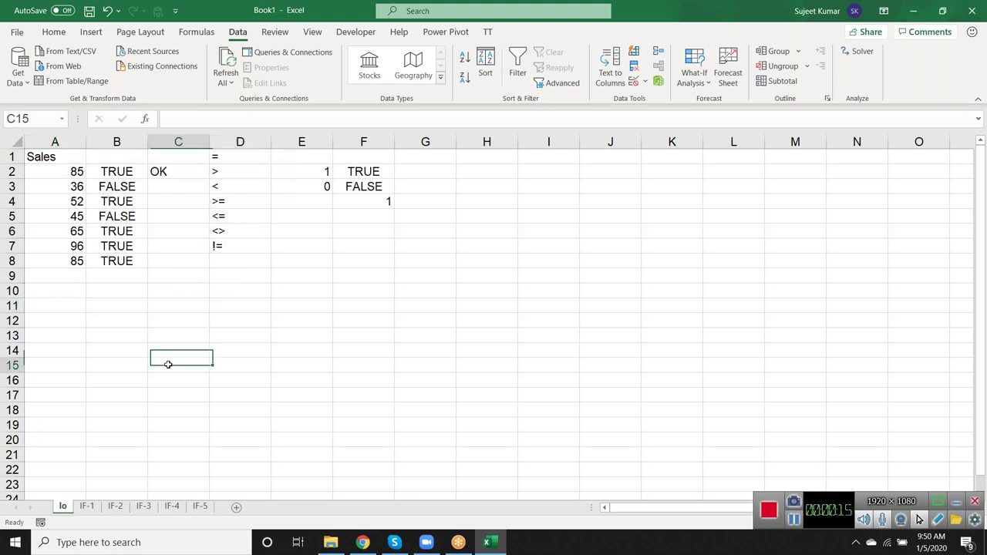
left_click_drag(116, 189, 116, 264)
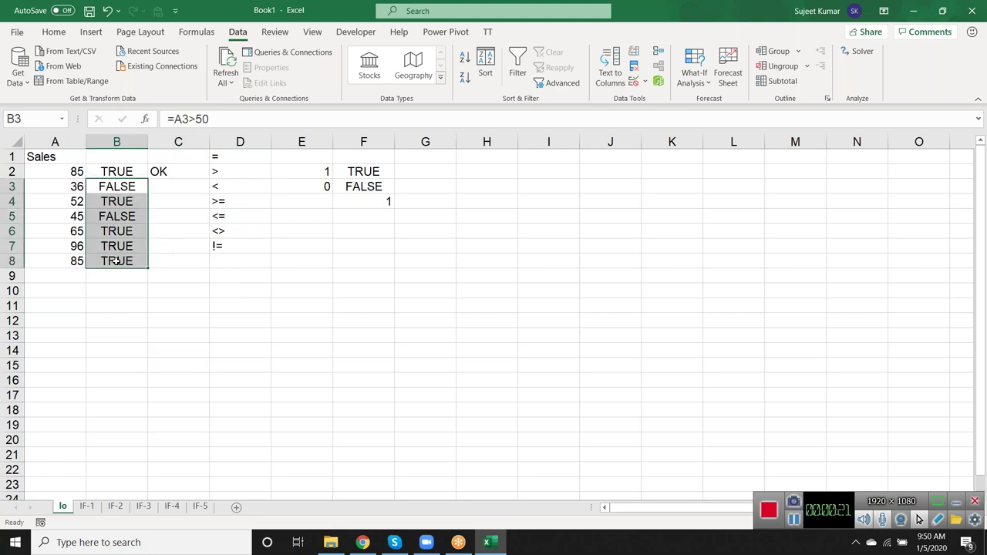
left_click(105, 174)
left_click_drag(105, 174, 106, 261)
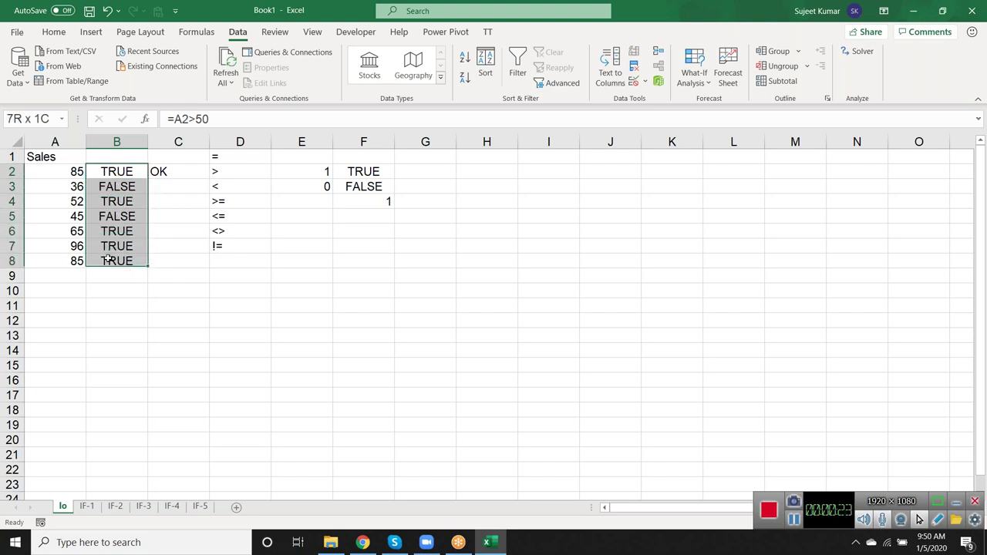
left_click(202, 509)
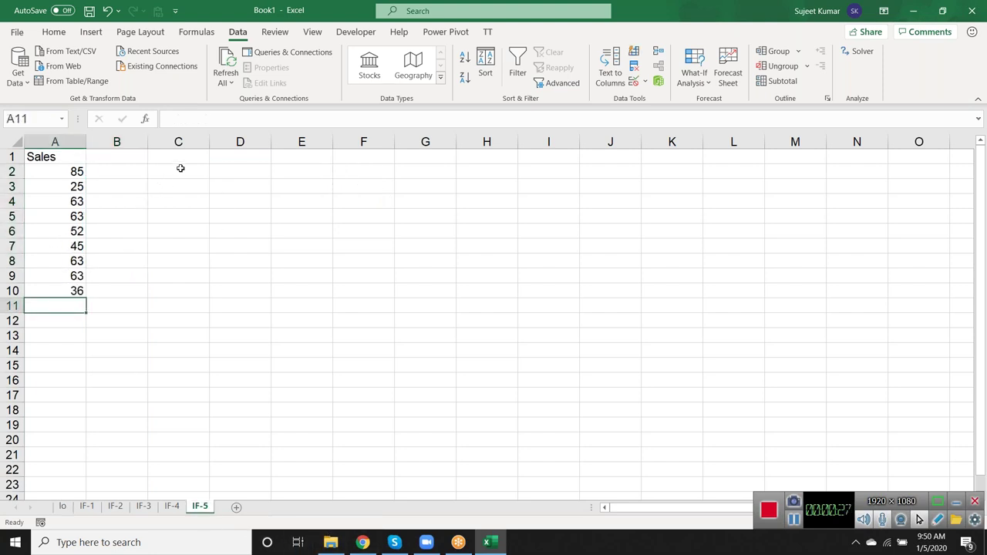
Step: Enter the range label 75-95 in C2 and the bonus 500 in D2
left_click_drag(181, 171, 181, 187)
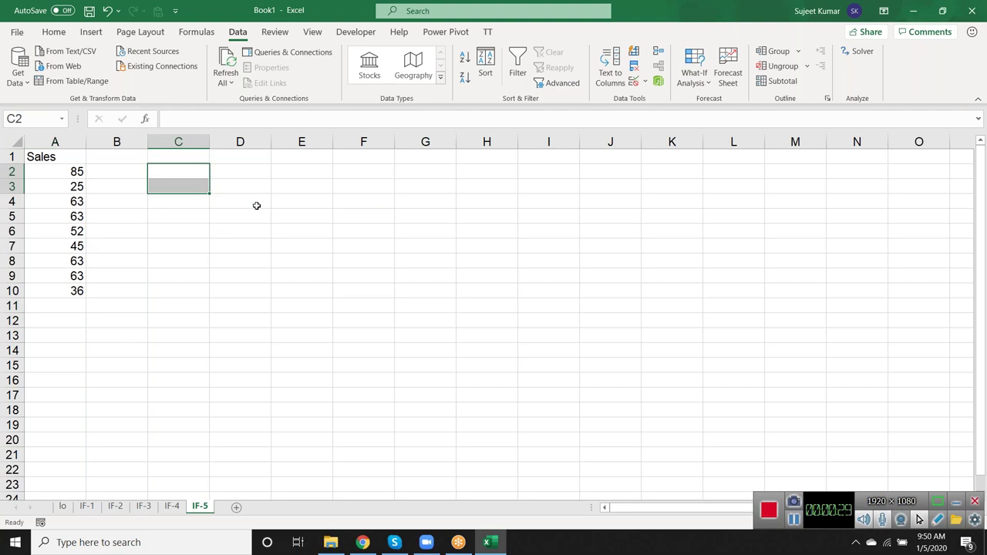
key("shift+Up")
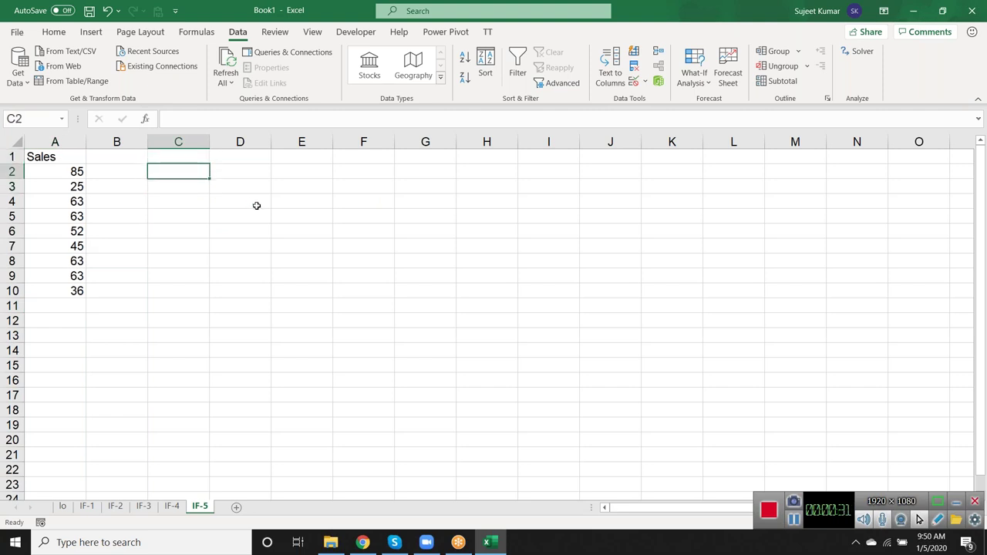
type("75-95")
key("Tab")
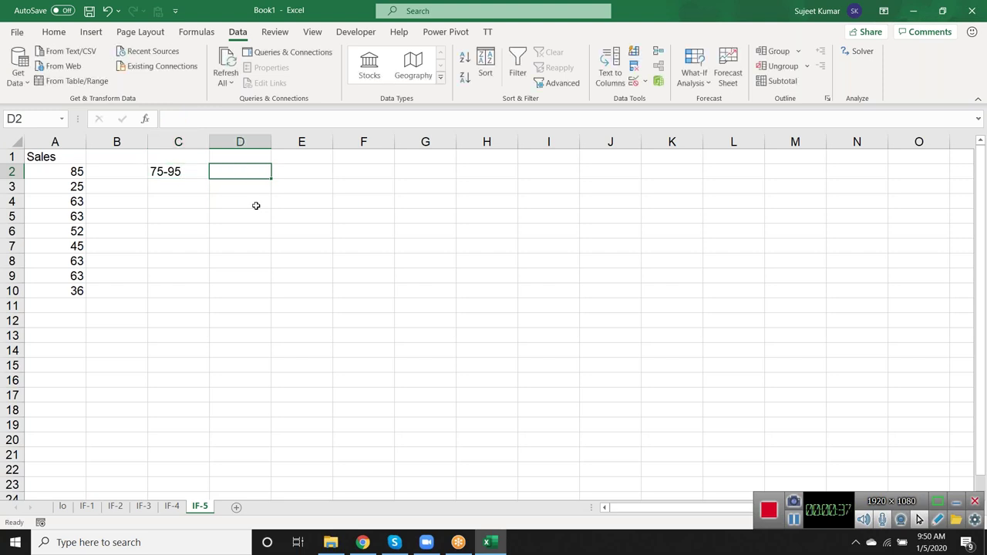
type("500")
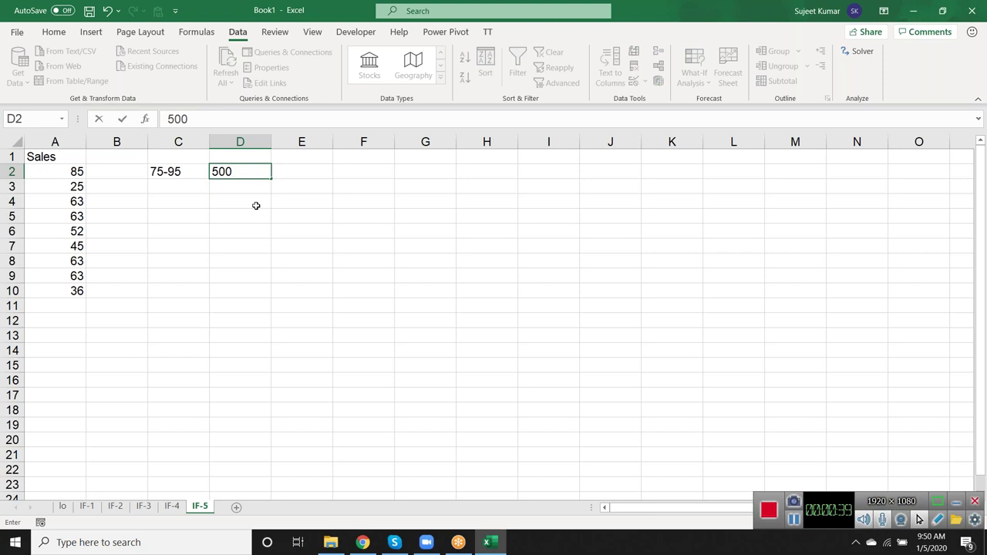
key("Return")
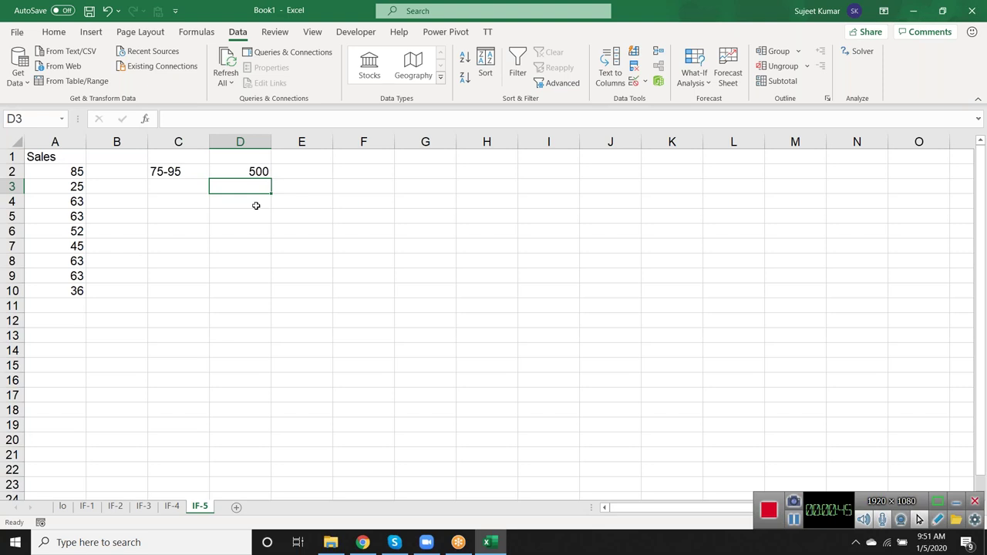
Step: Try a =A2>50 formula in B2, then cancel it
key("Left")
key("Left")
key("Left")
key("Up")
key("Right")
type("=")
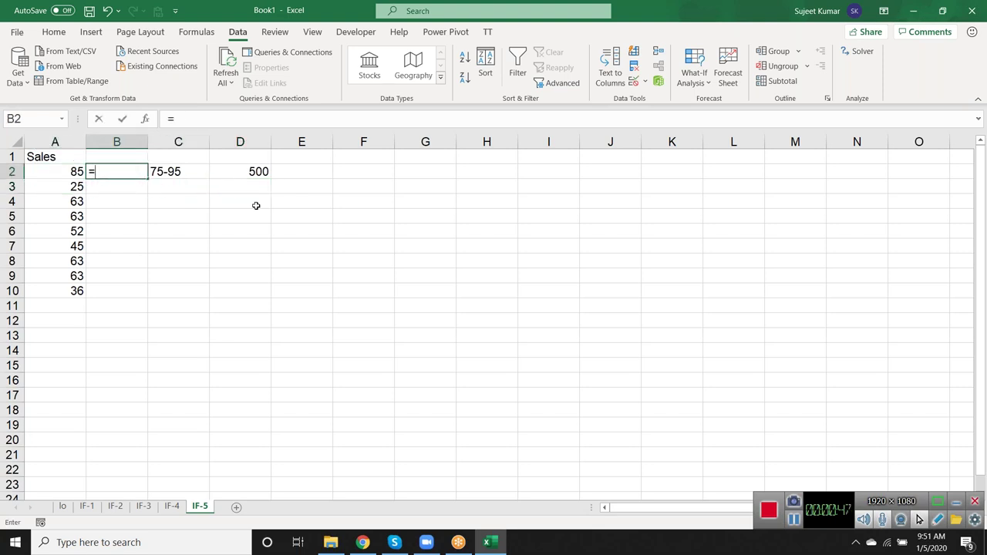
key("Left")
type(">50")
key("Escape")
Step: Label F1 as AND and begin an =AND( formula in B2
key("Up")
key("Right")
key("Right")
key("Right")
key("Right")
type("A")
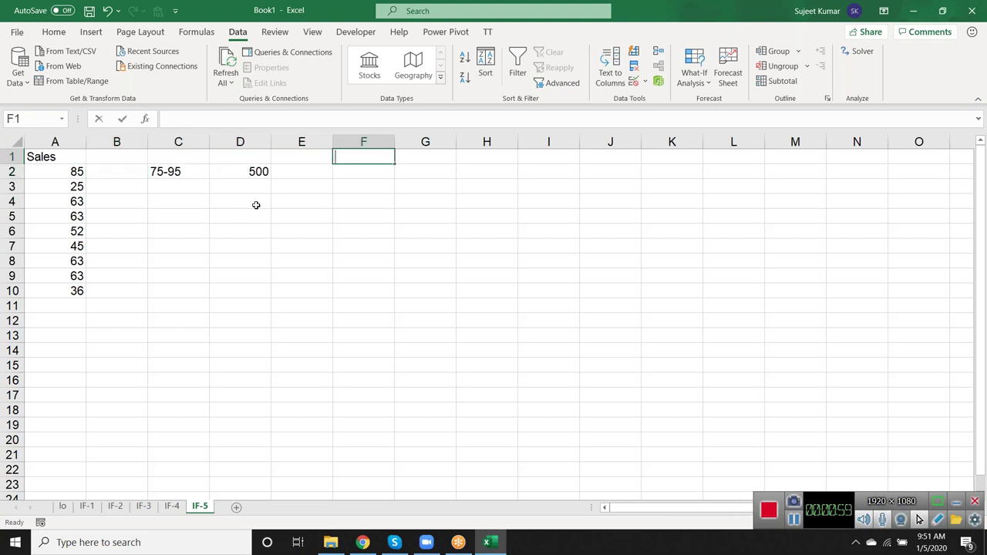
type("ND")
key("Return")
key("Up")
key("Left")
key("Left")
key("Left")
key("Left")
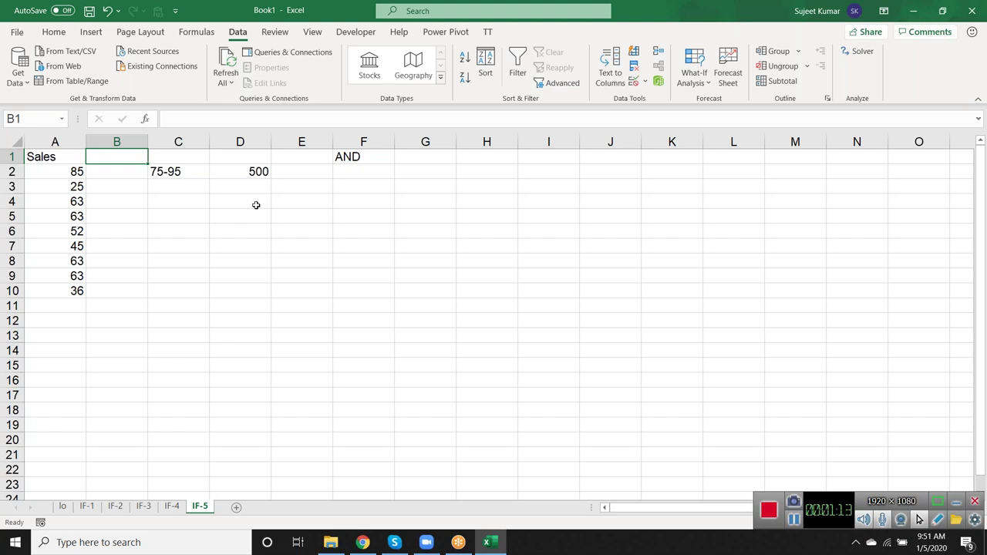
key("Down")
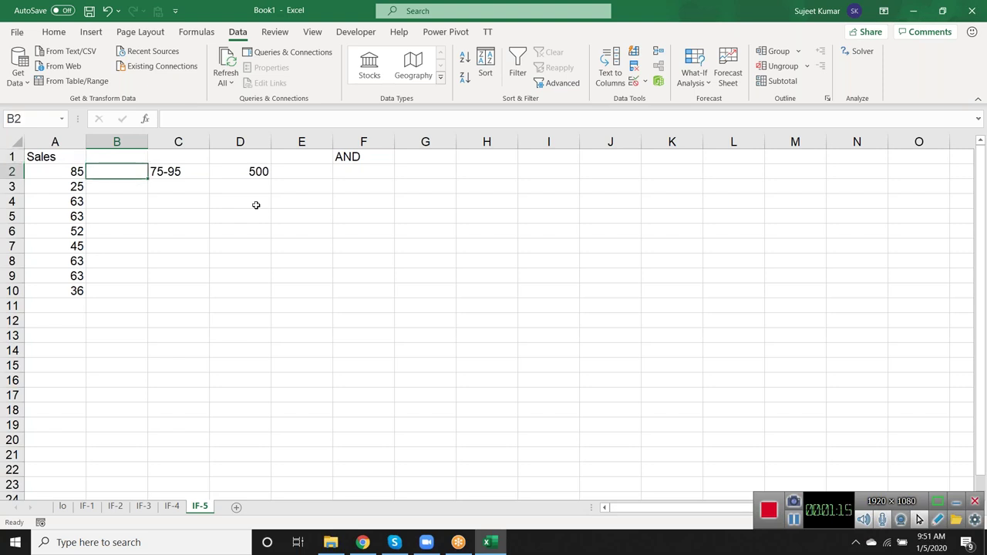
type("=an")
key("Tab")
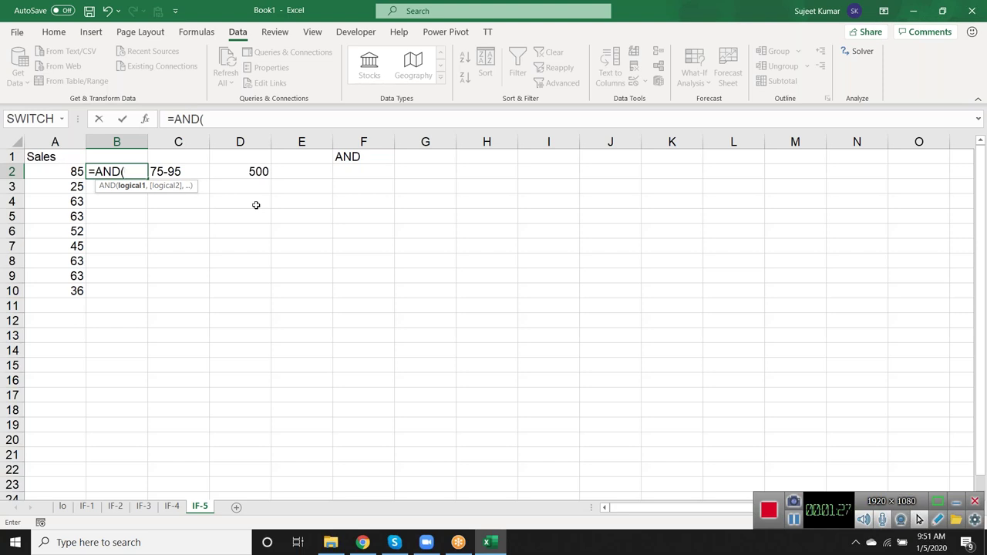
Step: Complete B2 as =AND(A2>=75,A2<=95) and fill it down to B10
key("Left")
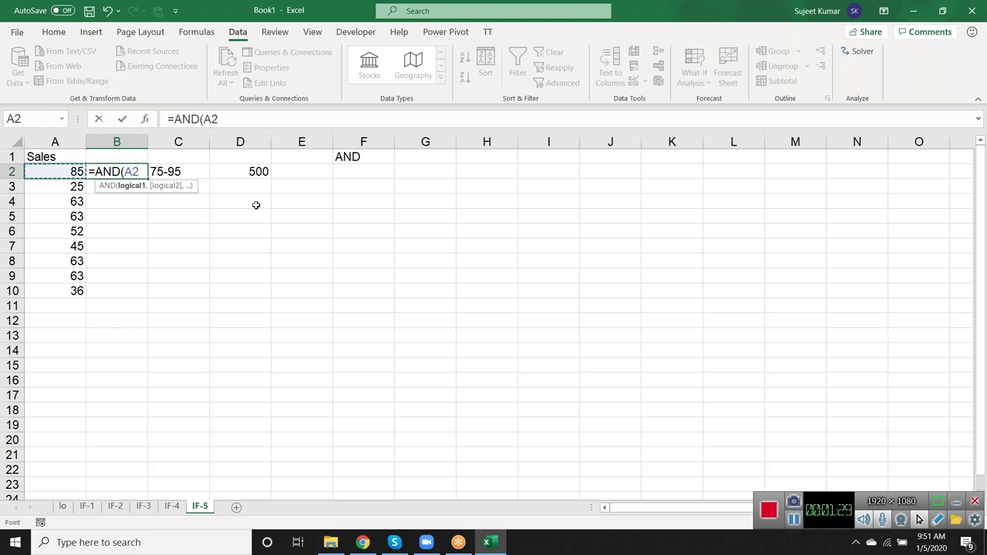
type(">=")
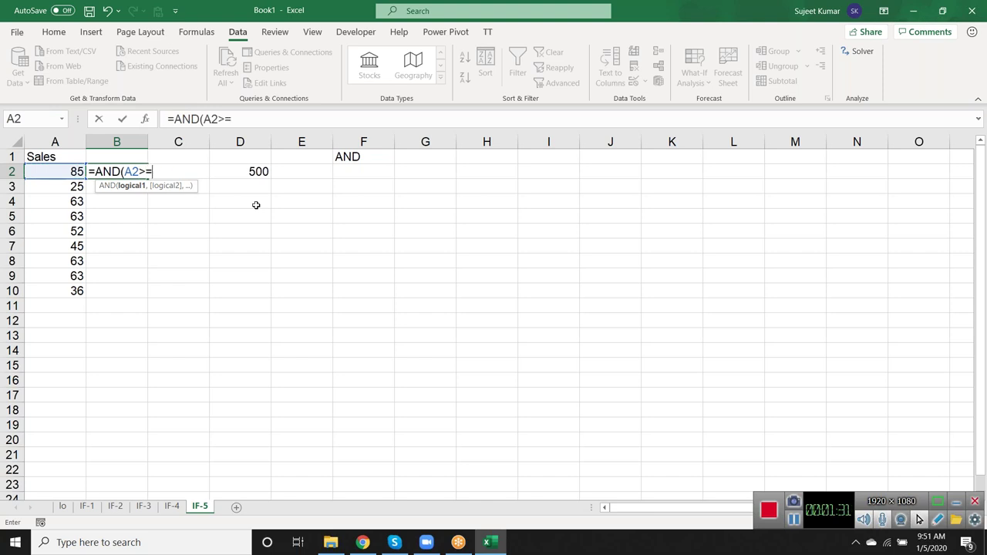
type("75,")
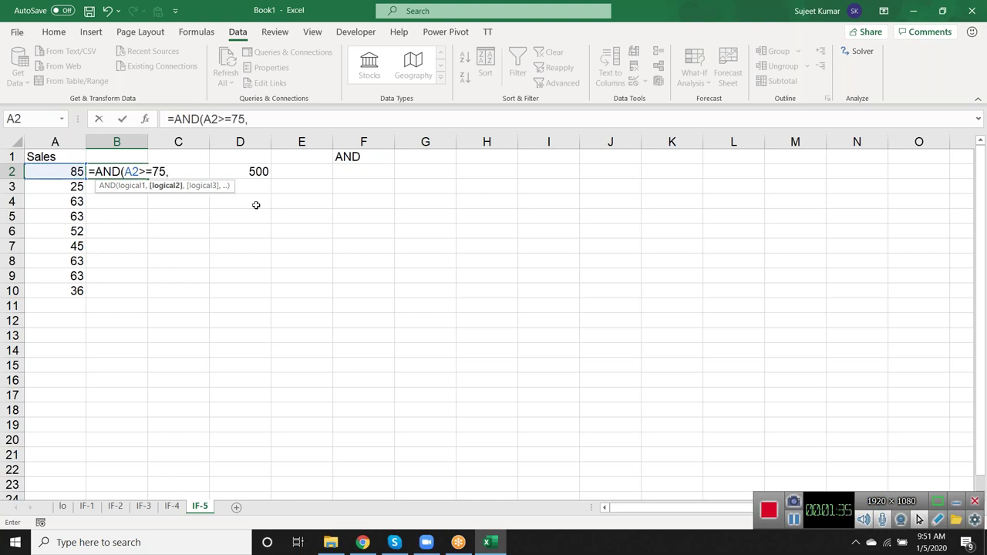
type("A2<")
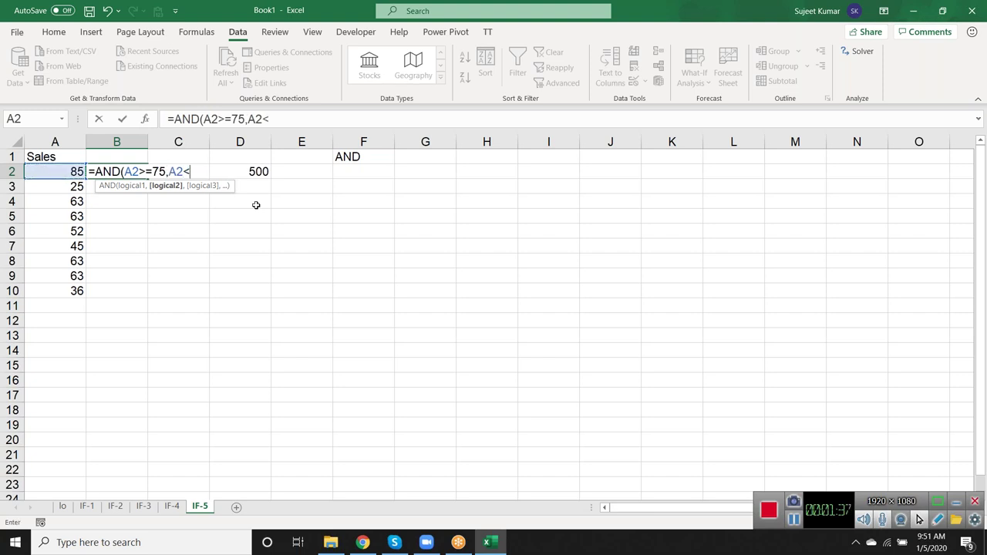
type("=95)")
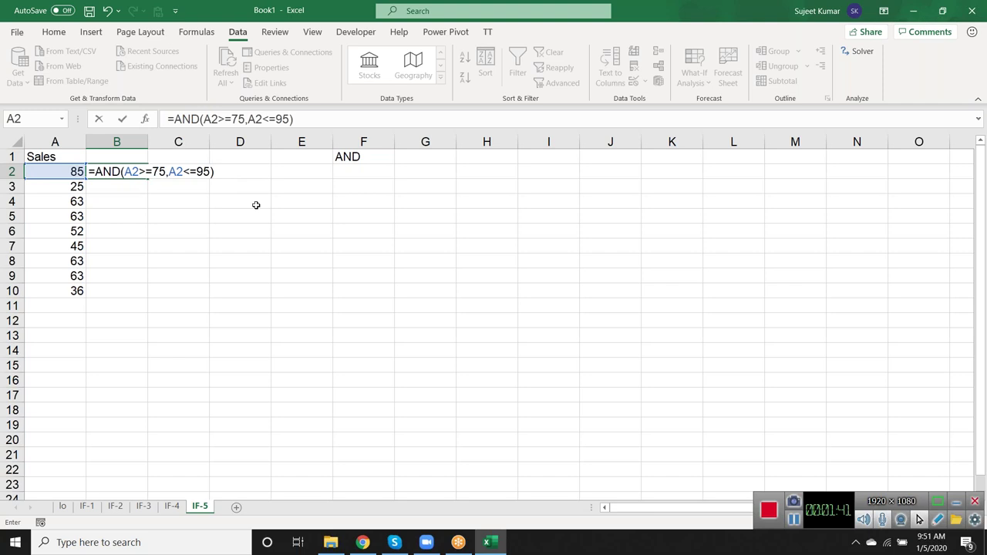
key("Return")
key("Up")
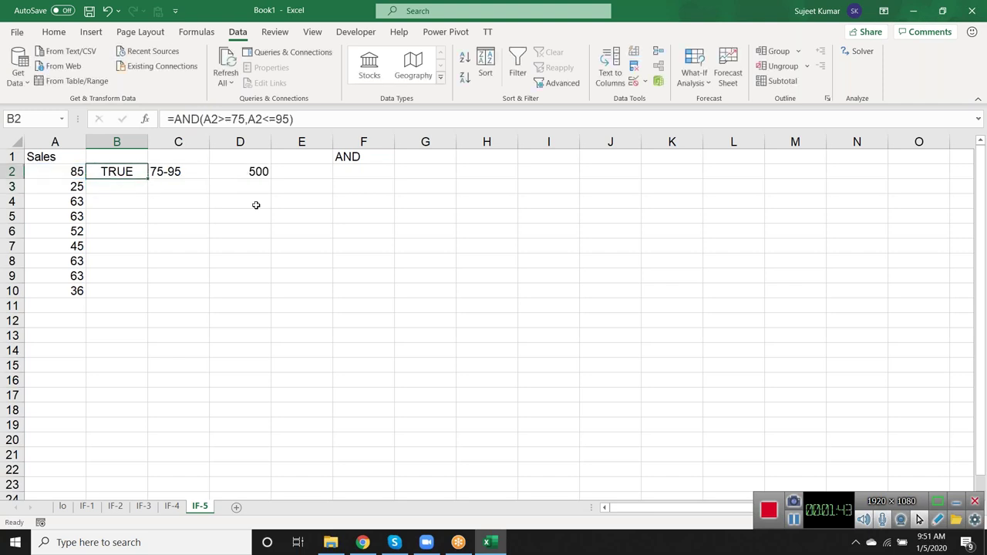
double_click(146, 180)
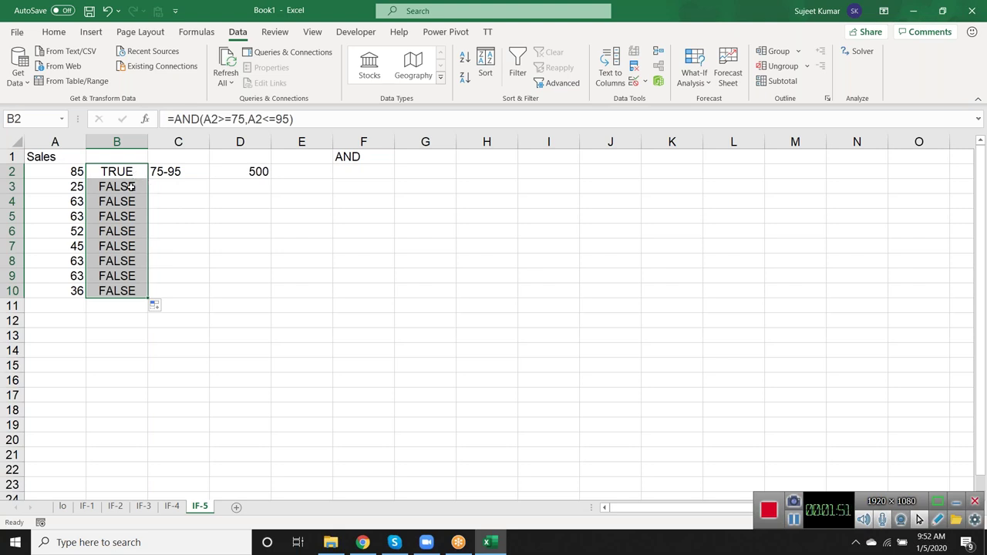
left_click(126, 171)
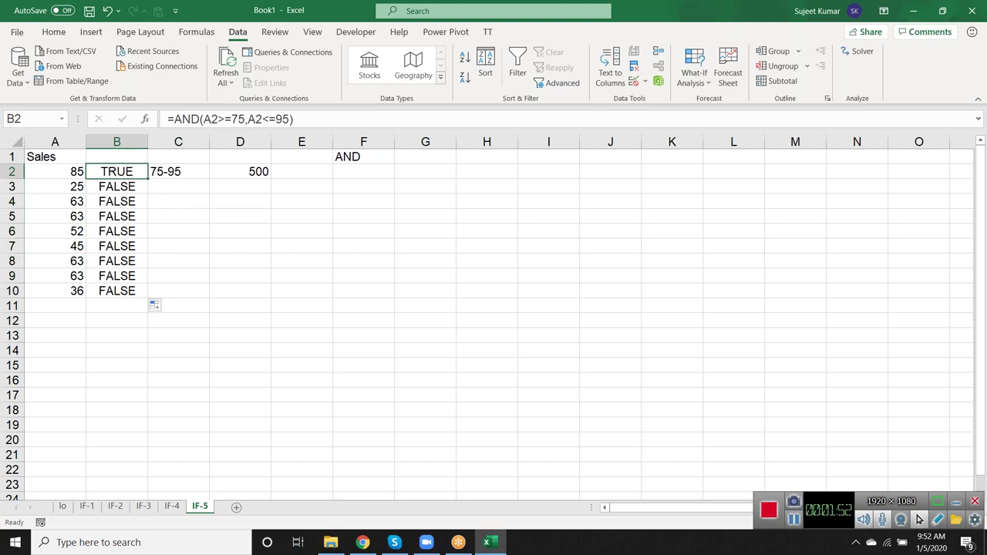
Step: Wrap B2 into =IF(AND(A2>=75,A2<=95),500,0) and fill it down to B10
left_click(174, 118)
type("IF")
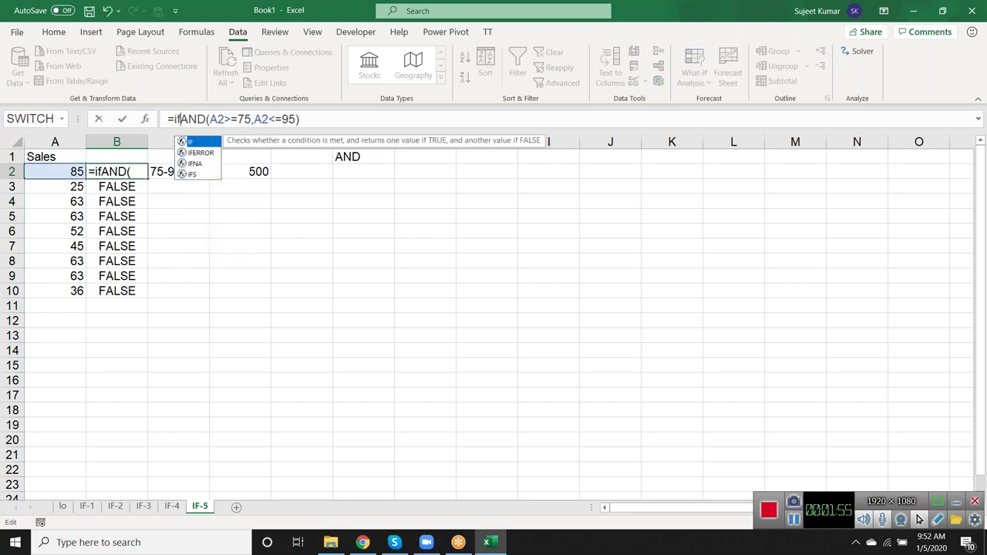
type("(")
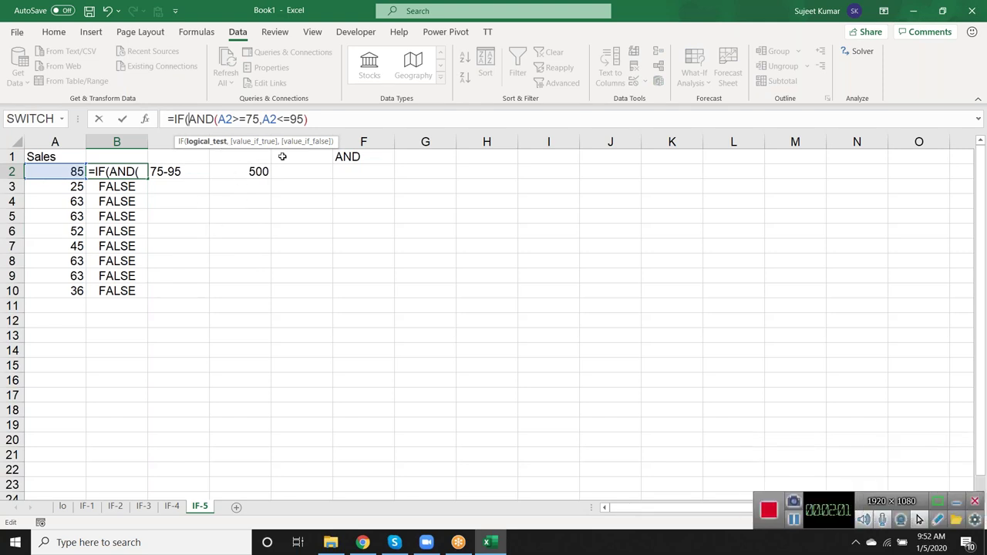
left_click(316, 122)
type(",0,")
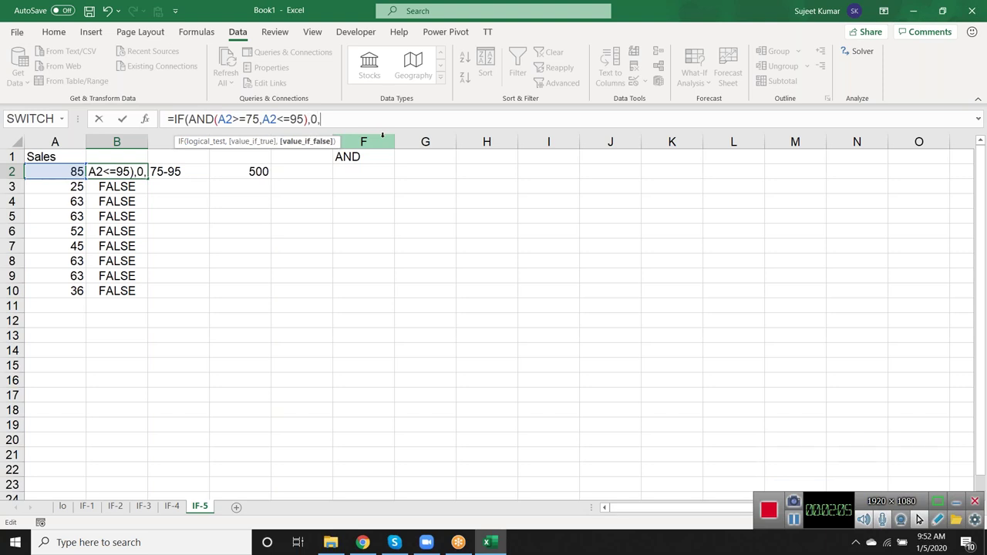
key("BackSpace")
key("BackSpace")
type("500")
type(",0")
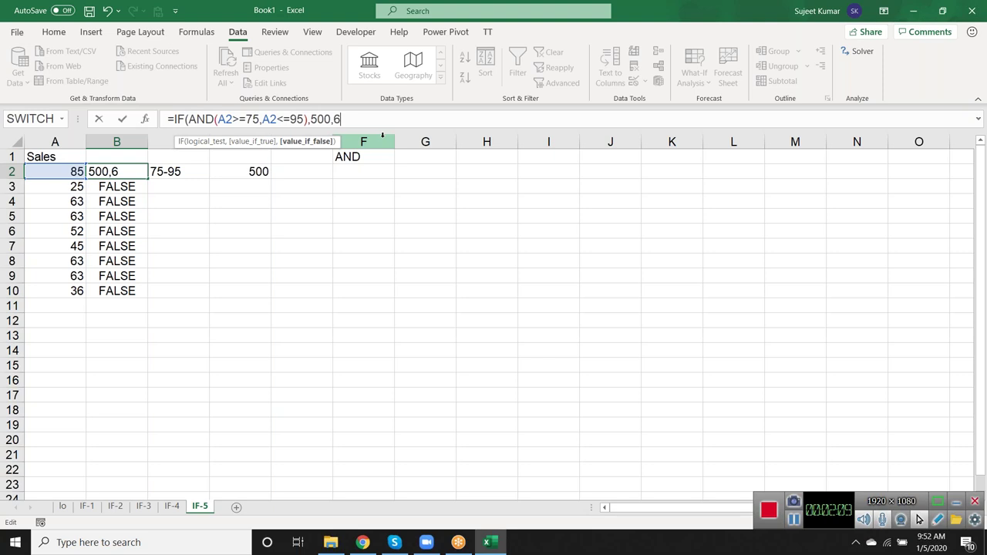
key("BackSpace")
type("0")
type(")")
key("Return")
key("Up")
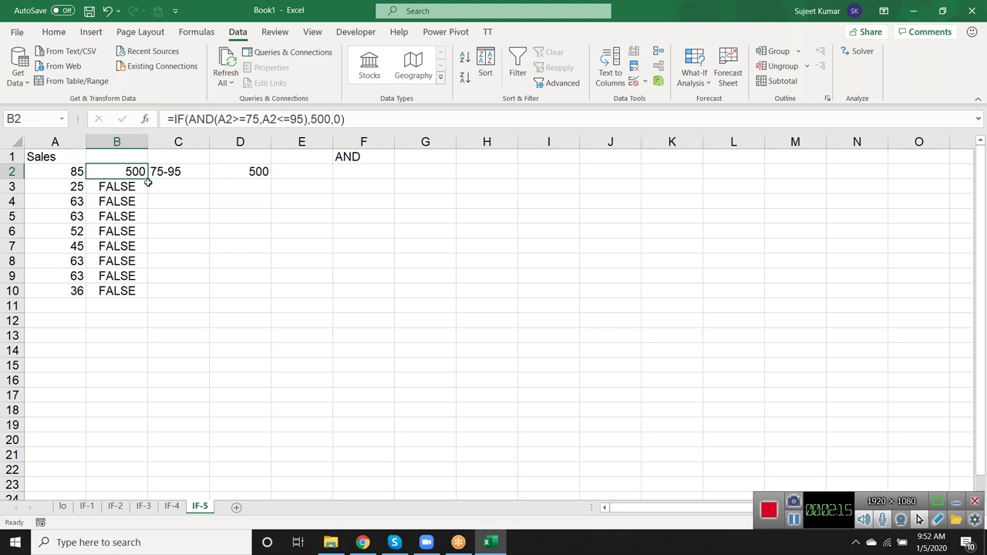
double_click(148, 178)
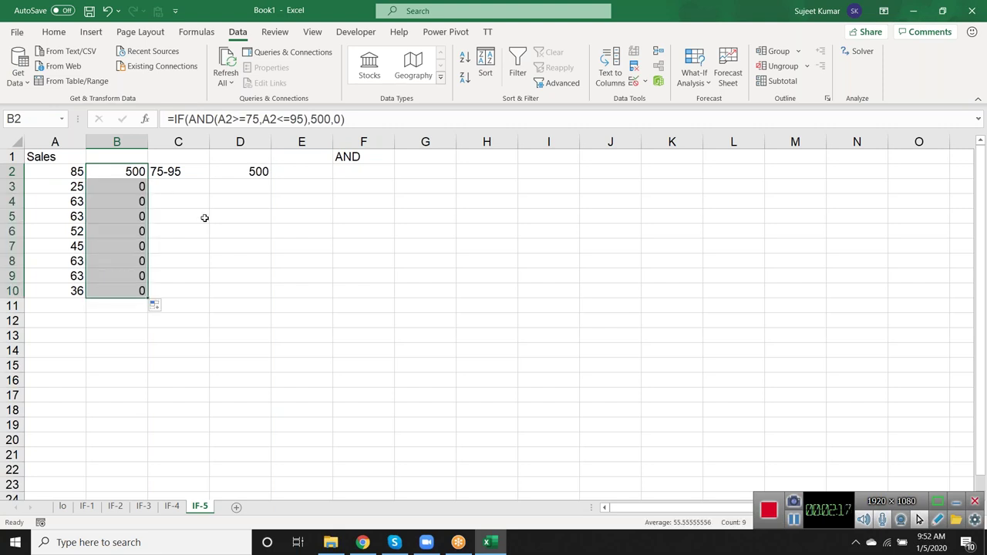
Step: Test the bonus by changing A4 to 80 and A7 to 60, then add a new blank sheet
key("Down")
key("Down")
key("Left")
type("80")
key("Return")
key("Down")
key("Down")
type("60")
key("Return")
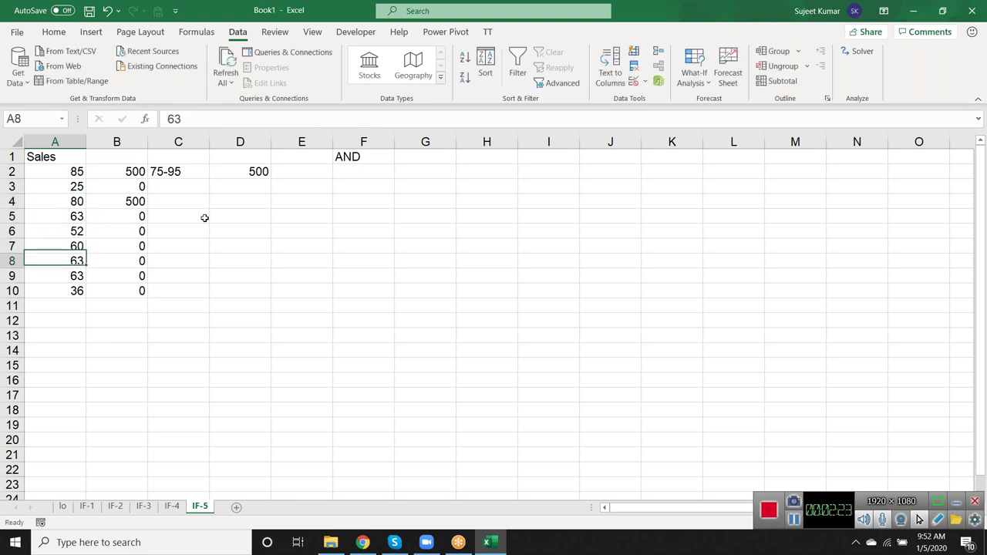
key("Up")
key("Up")
key("Up")
key("Up")
key("Up")
key("Right")
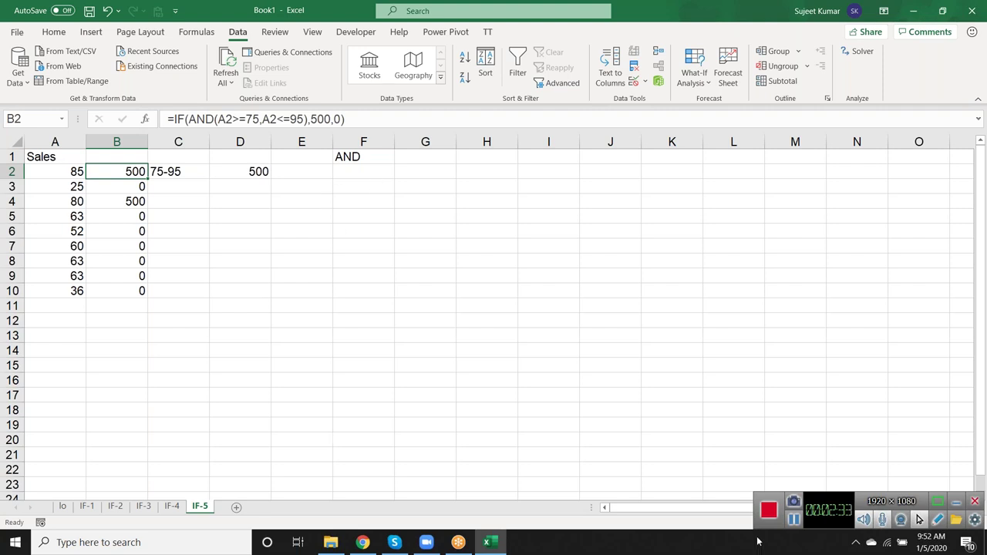
left_click(765, 515)
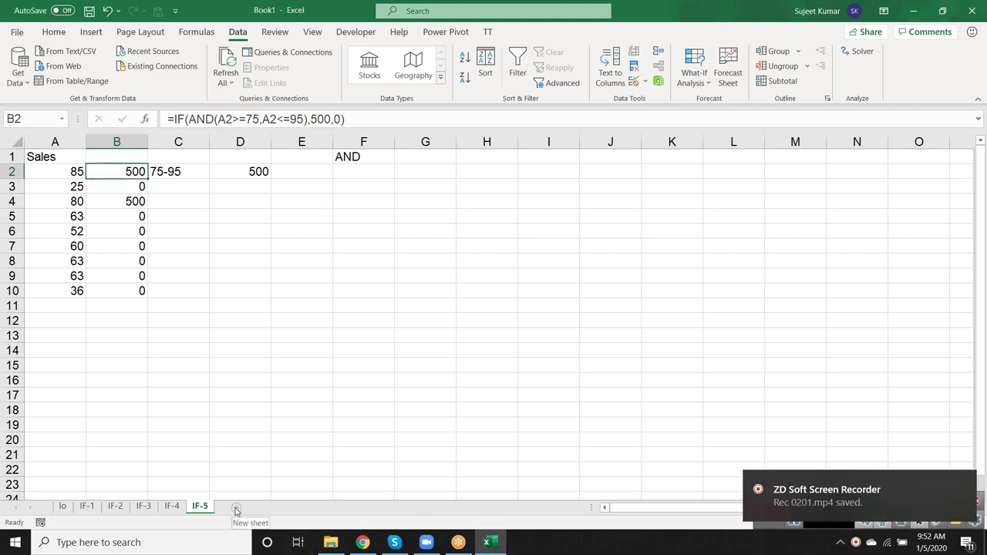
left_click(266, 507)
Step: Rename the new sheet tab to If-6
double_click(234, 507)
type("IF-6")
key("Return")
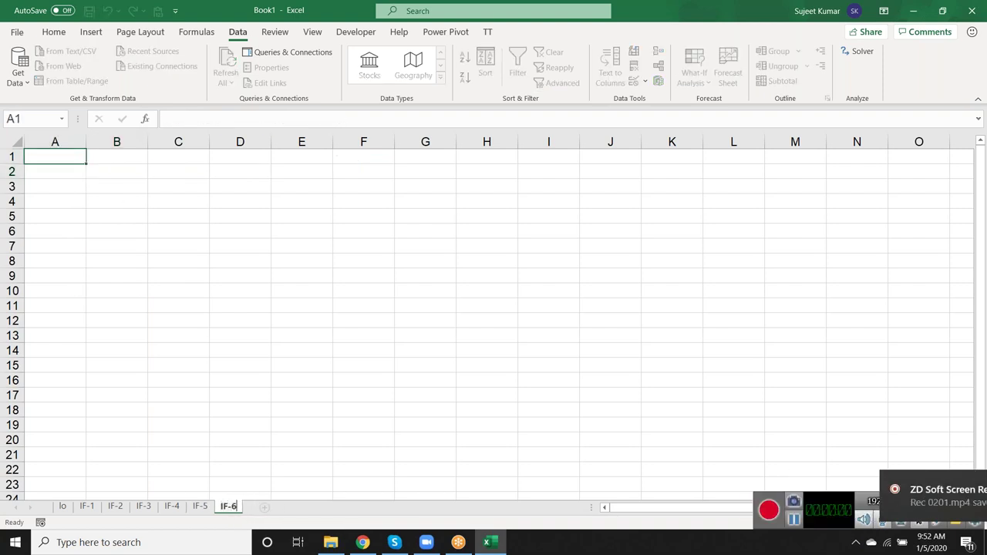
type("Final")
key("Escape")
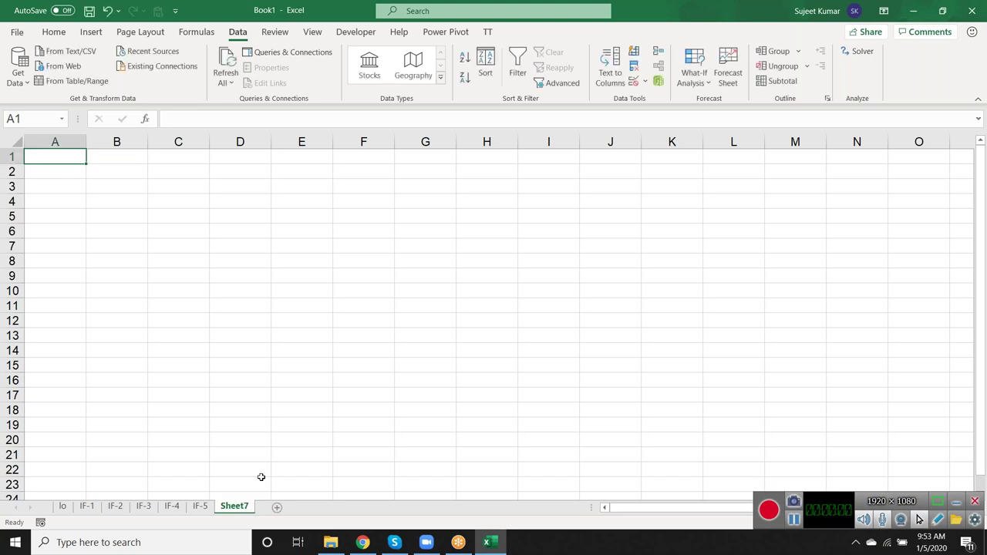
double_click(234, 506)
type("If-6")
left_click(48, 231)
Step: Type the Name heading in A1 and S-1 in B1, then fill S-2 to S-4 across to column E
left_click(54, 157)
type("NAme")
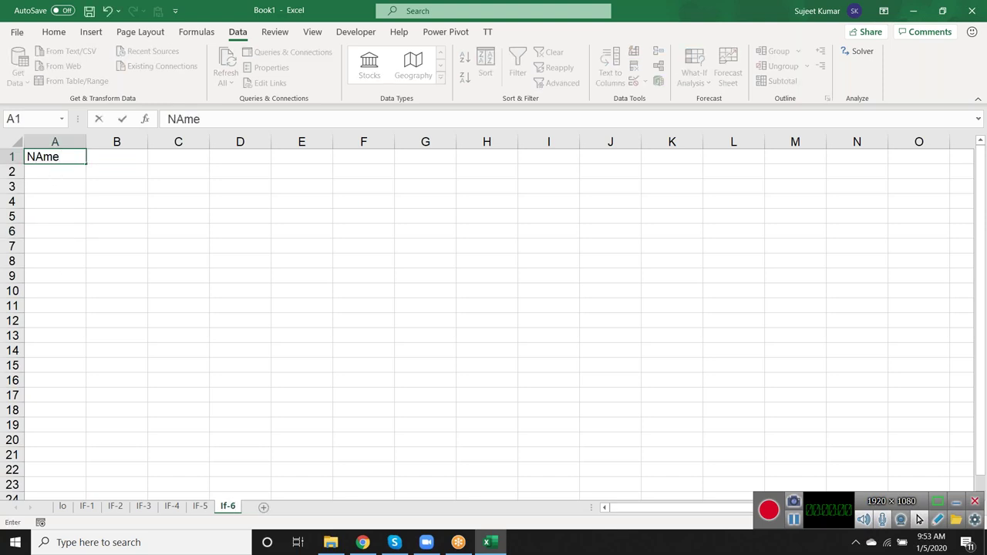
key("Tab")
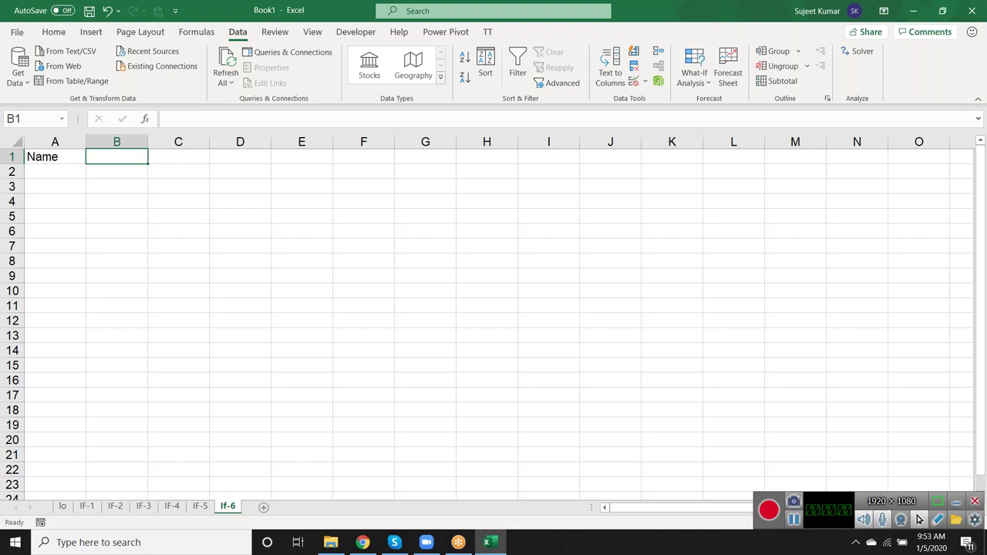
type("S-1")
key("Return")
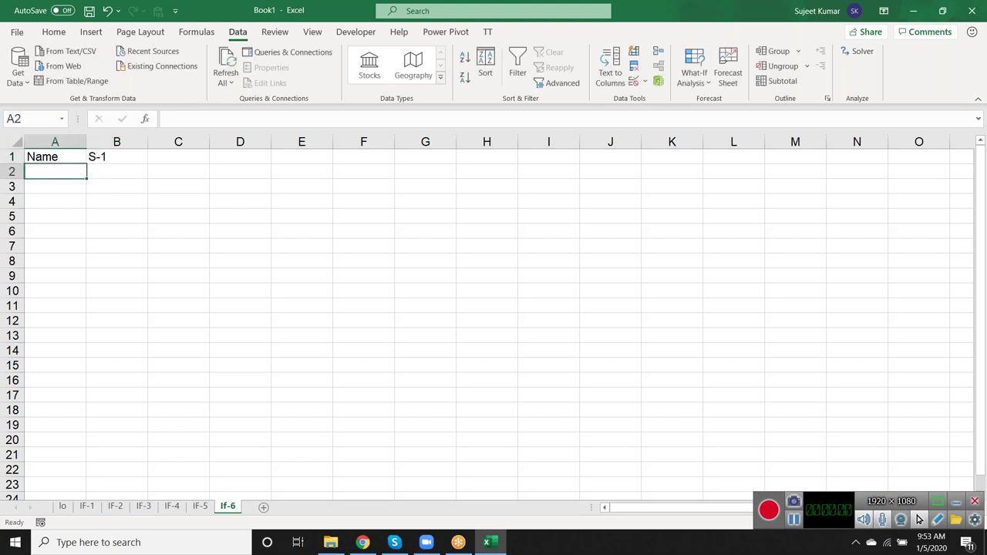
left_click(116, 158)
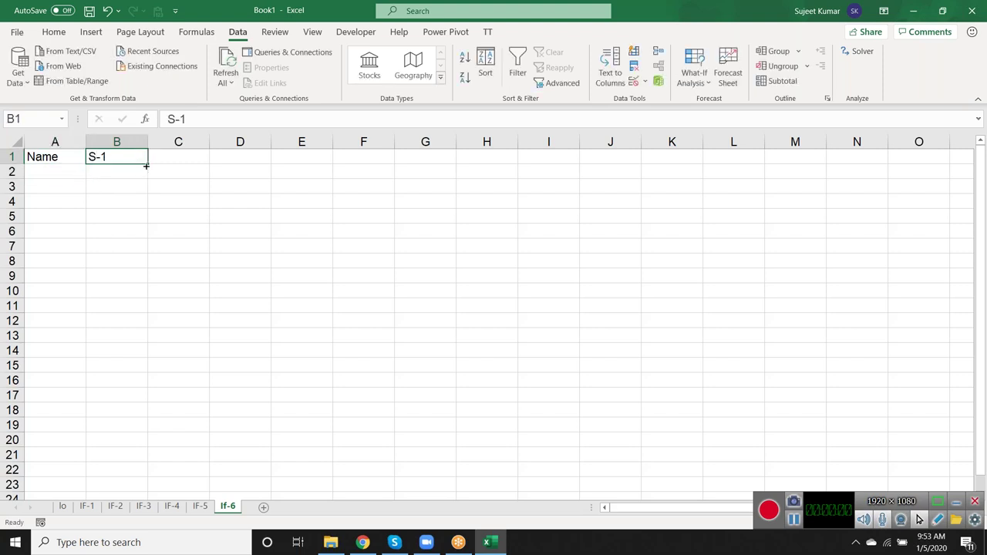
left_click_drag(147, 165, 324, 165)
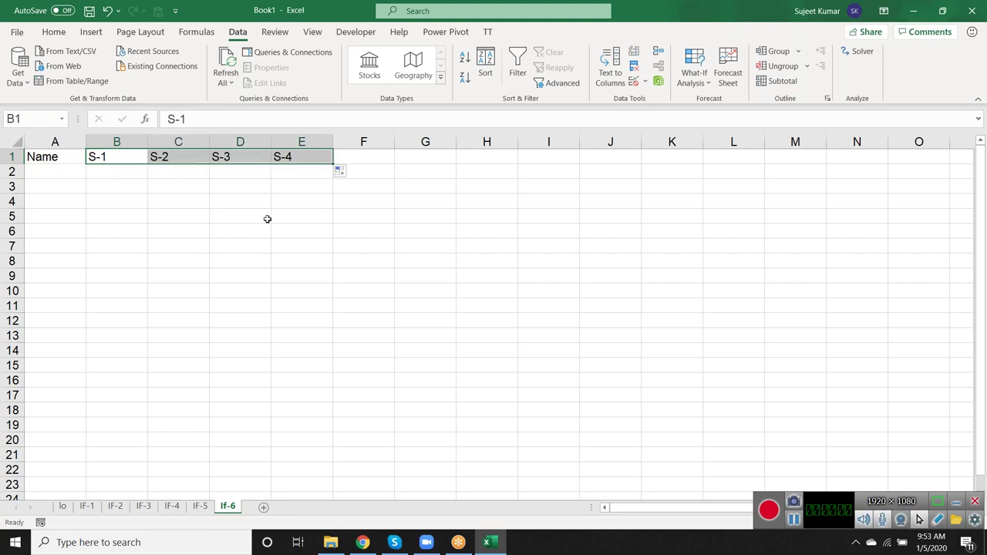
Step: Enter the first student's name in A2 and fill student names down to row 5
left_click(53, 171)
type("Puja")
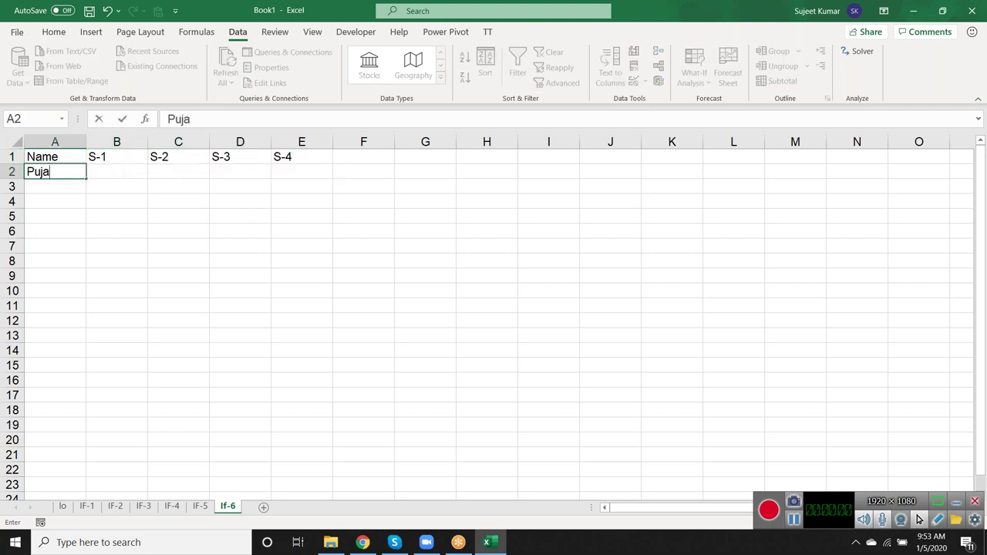
key("Return")
left_click(77, 174)
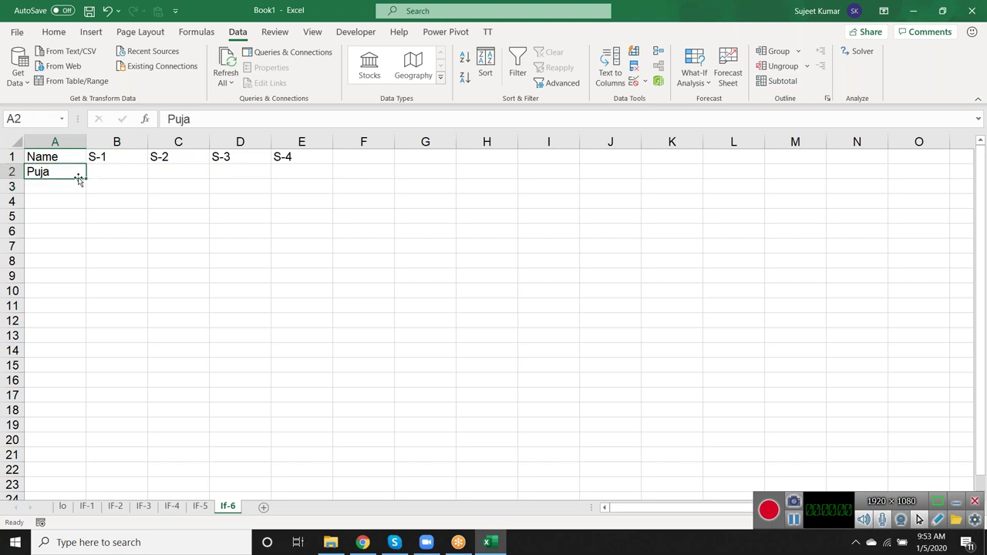
left_click_drag(85, 179, 83, 221)
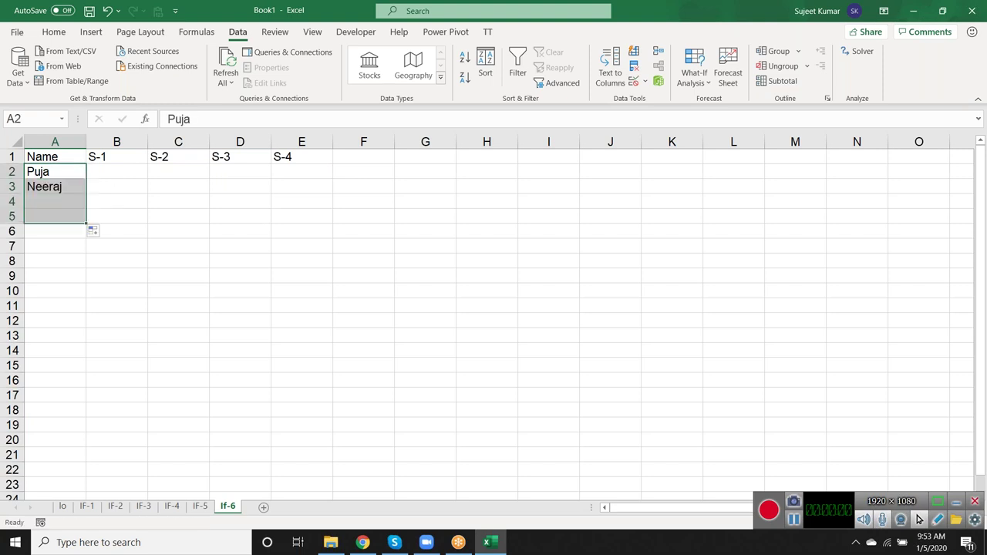
Step: Enter the first student's marks 85, 65, 25 and 95 in B2:E2
left_click(106, 175)
type("85")
key("Tab")
type("6")
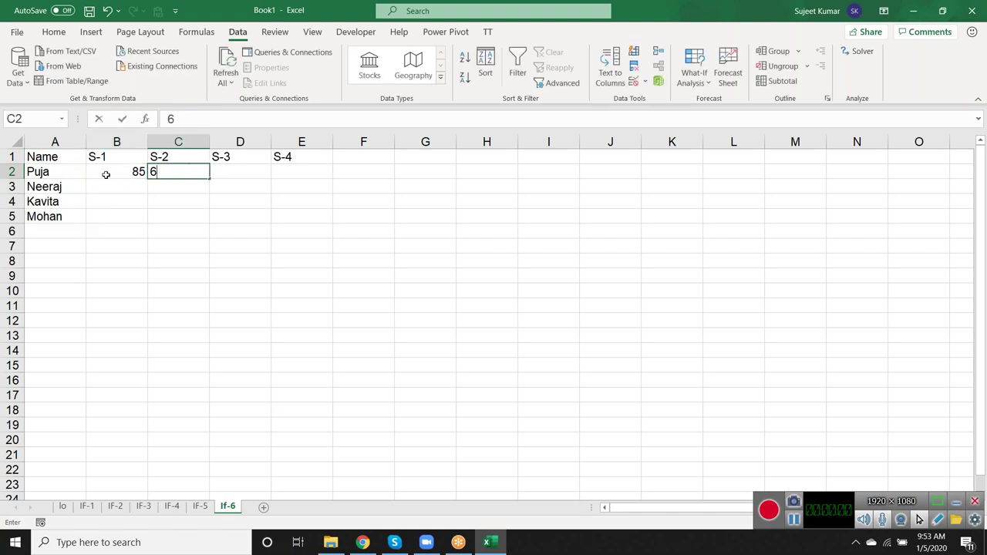
type("5")
key("Tab")
type("25")
key("Tab")
type("95")
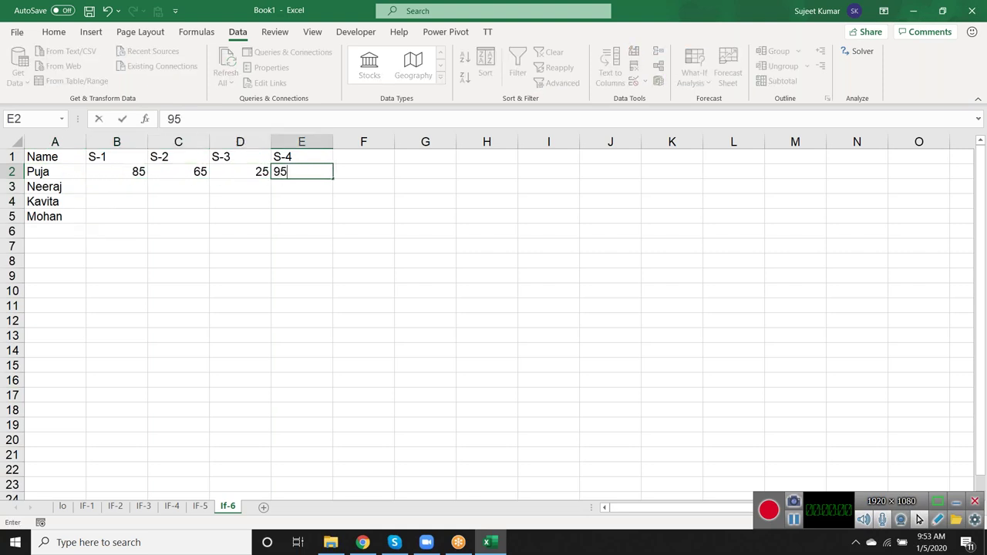
key("Return")
Step: Enter the second student's marks 25, 63, 45 and 85 in B3:E3
key("Left")
type("2")
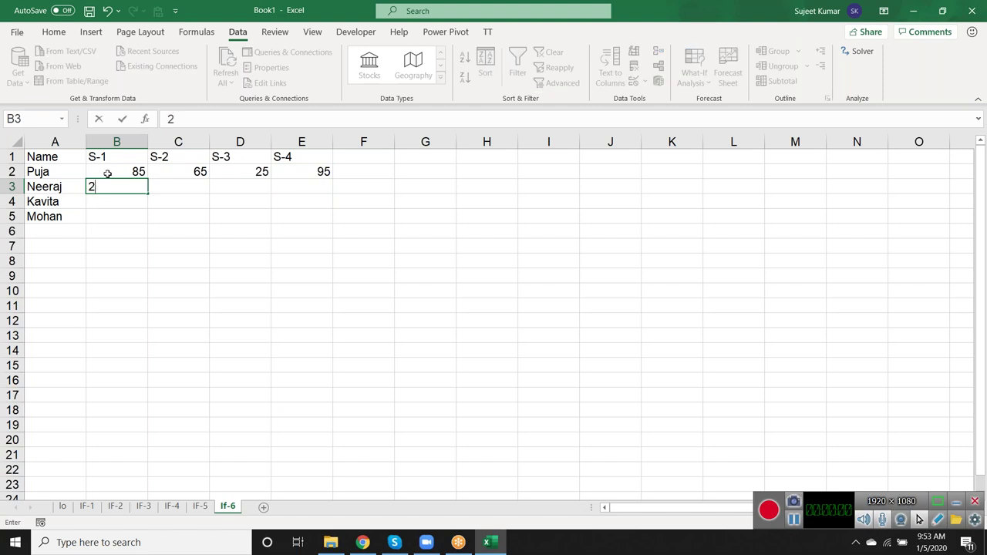
type("5")
key("Tab")
type("63")
key("Tab")
type("45")
key("Tab")
type("85")
key("Return")
Step: Enter the third student's marks 74, 54, 62 and 69 in row 4
key("Left")
key("Left")
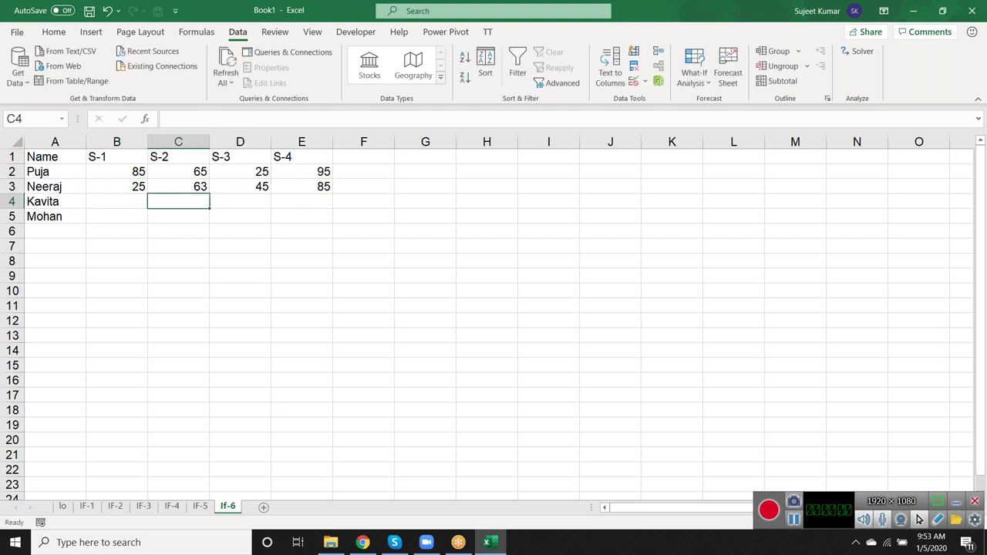
key("Left")
type("74")
key("Tab")
type("545")
key("BackSpace")
type("62")
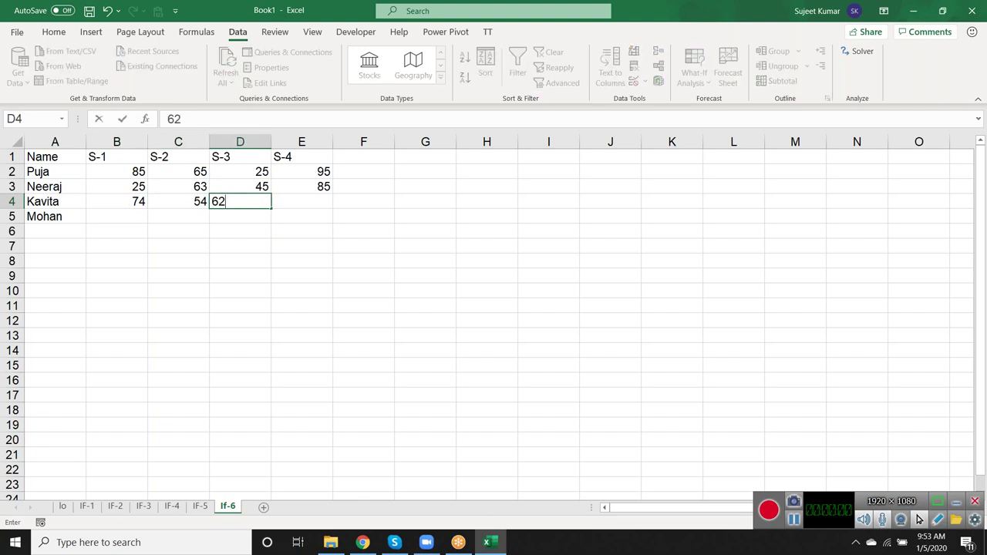
key("Tab")
type("69")
key("Tab")
Step: Enter the fourth student's marks 65, 85, 98 and 74, and type the Result heading in F1
key("Down")
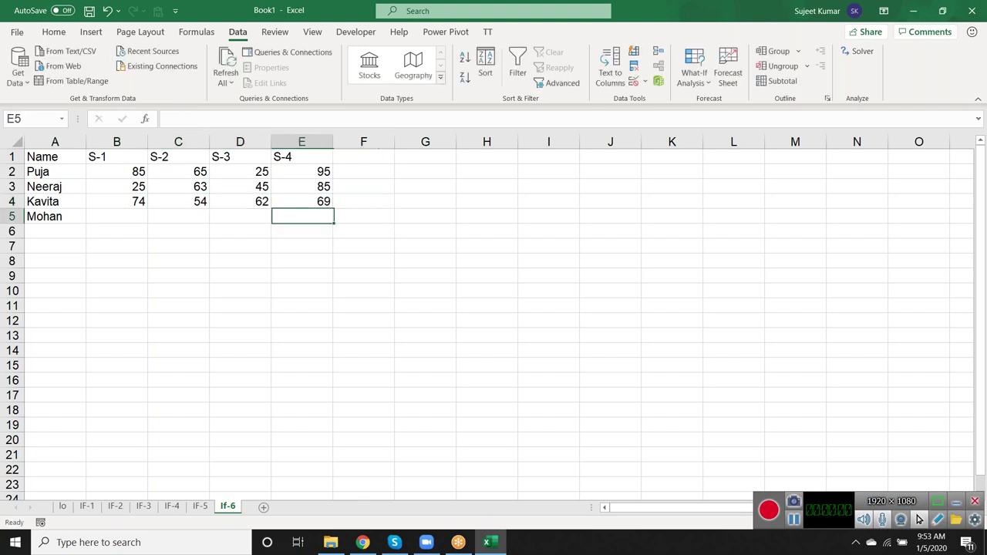
key("Left")
key("Left")
key("Left")
type("65")
key("Tab")
type("85")
key("Tab")
type("98")
key("Tab")
type("74")
key("Tab")
type("14")
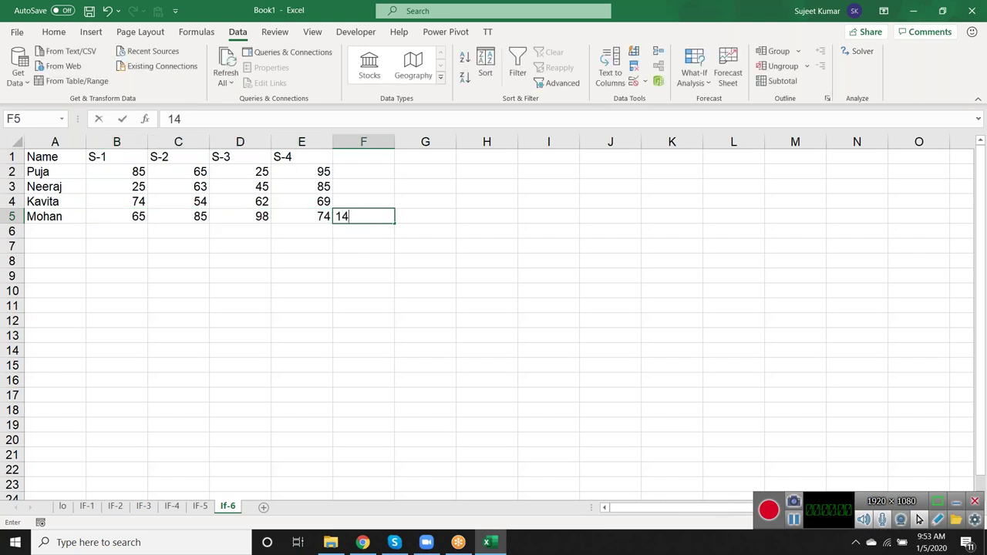
key("Escape")
key("Up")
key("Up")
key("Up")
key("Up")
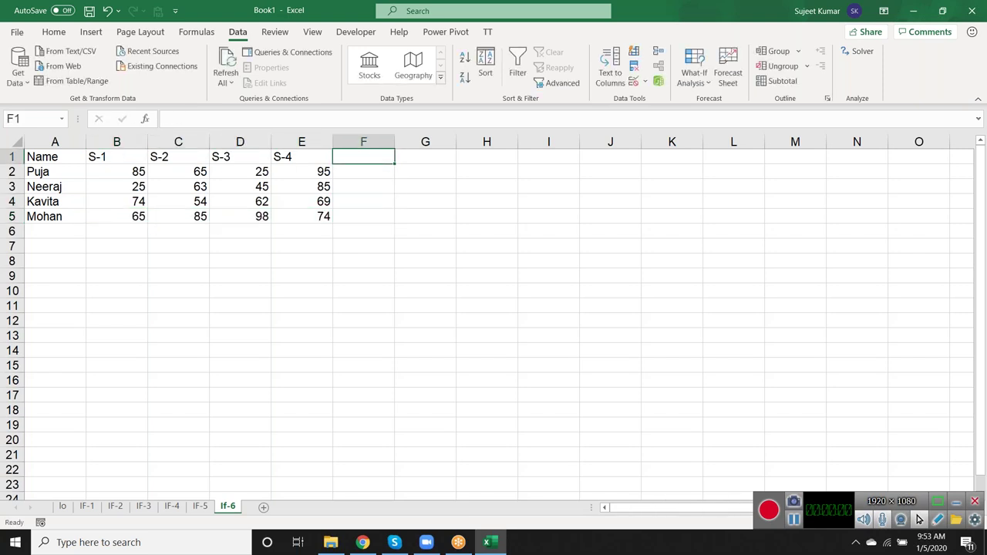
type("Result")
Step: Confirm 'Result' in F1, select the marks table, then write the pass criterion >=30 in H2
key("ctrl+Return")
key("Return")
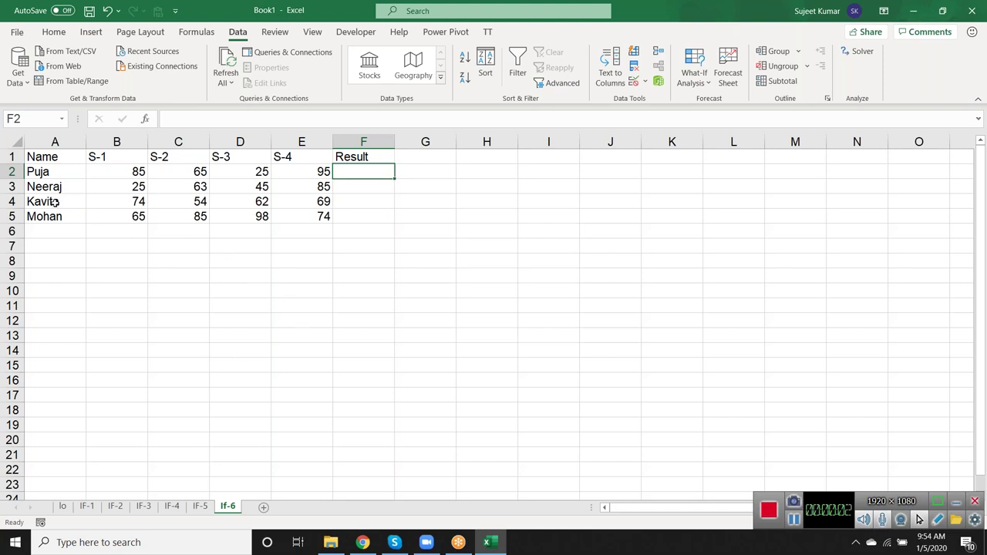
mouse_move(35, 158)
left_mouse_down()
mouse_move(264, 201)
mouse_move(282, 215)
left_mouse_up()
left_click_drag(101, 174, 328, 173)
left_click(350, 173)
left_click(454, 179)
left_click(475, 179)
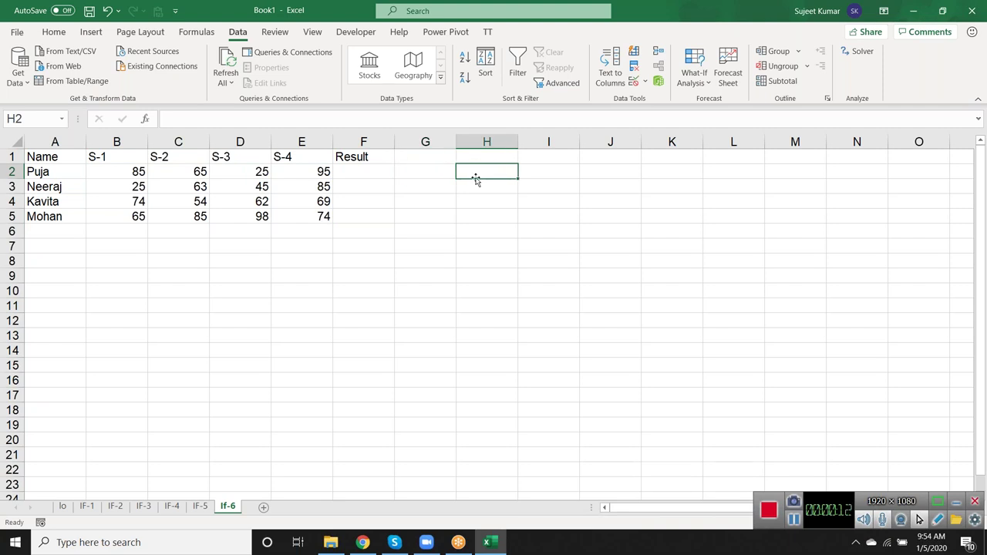
type(">=")
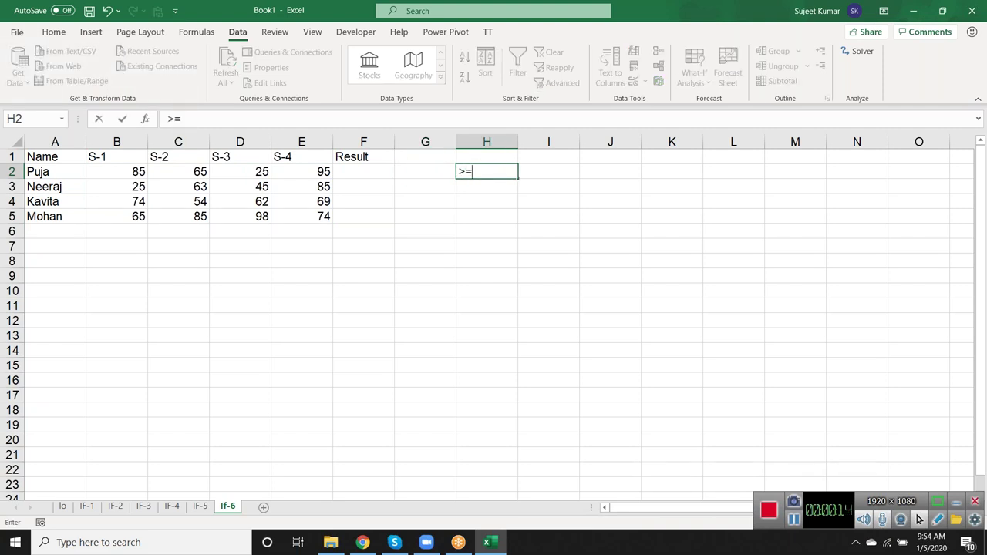
type("30.")
key("BackSpace")
key("Return")
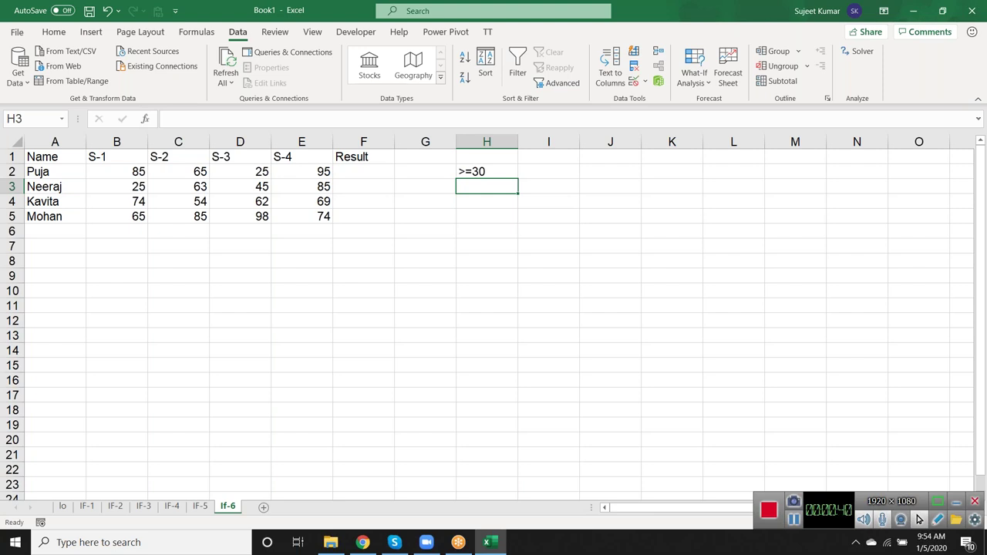
Step: Enter =AND(B2>=30,C2>=30,D2>=30,E2>=30) in F2, returning FALSE for Puja's row
key("Up")
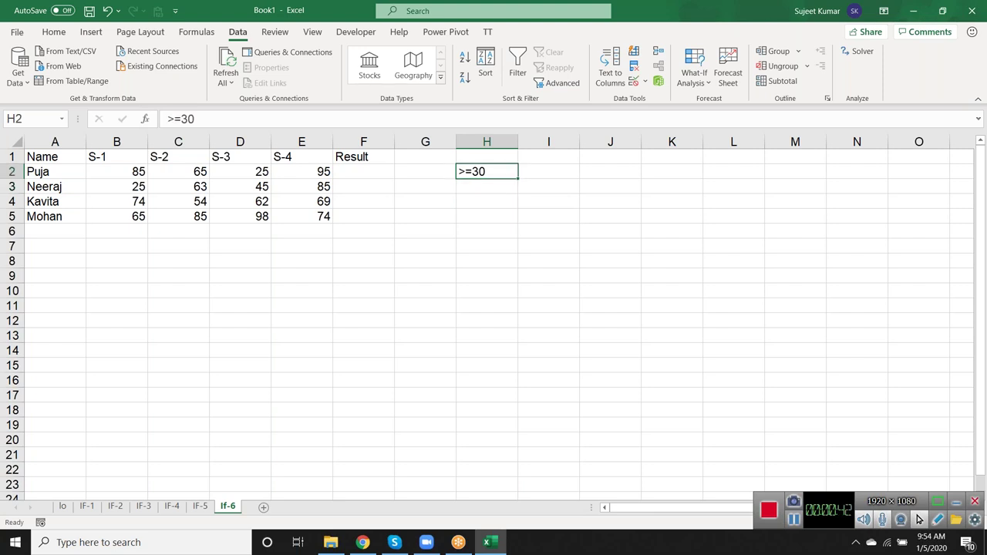
key("Left")
key("Left")
type("=and")
key("Tab")
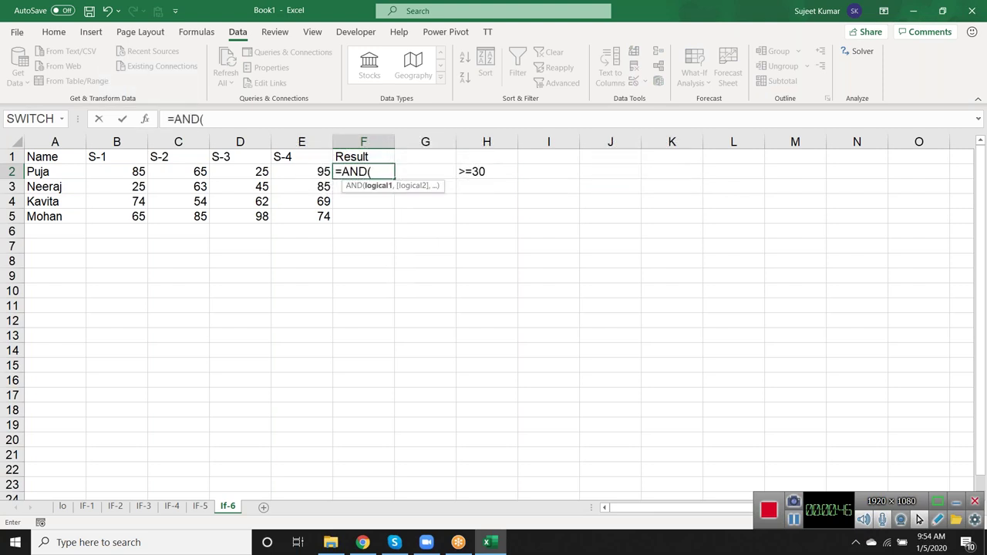
key("Left")
key("Left")
key("Left")
key("Left")
type(">=30,")
key("Left")
key("Left")
key("Left")
type(">=30,")
key("Left")
key("Left")
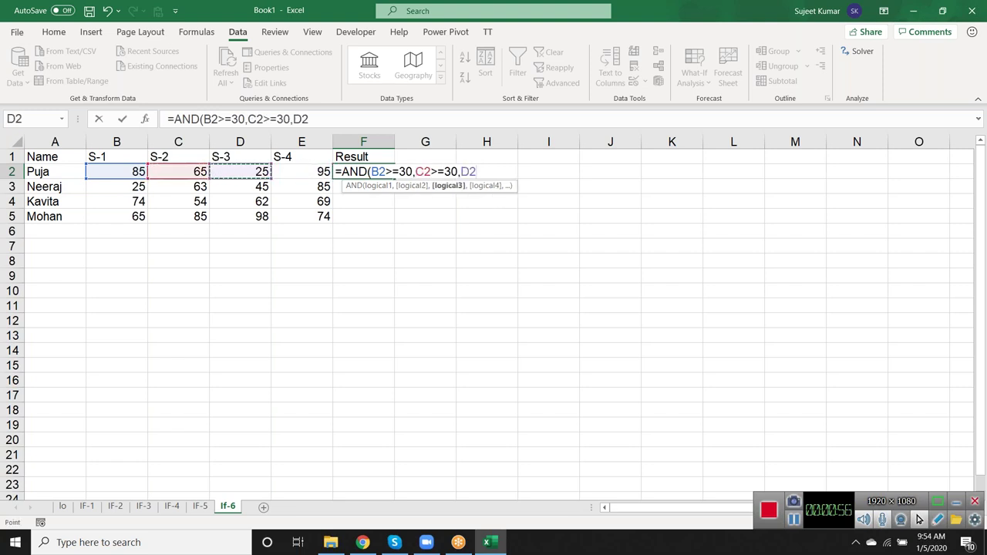
type(">=30")
type(",")
key("Left")
type(">=30")
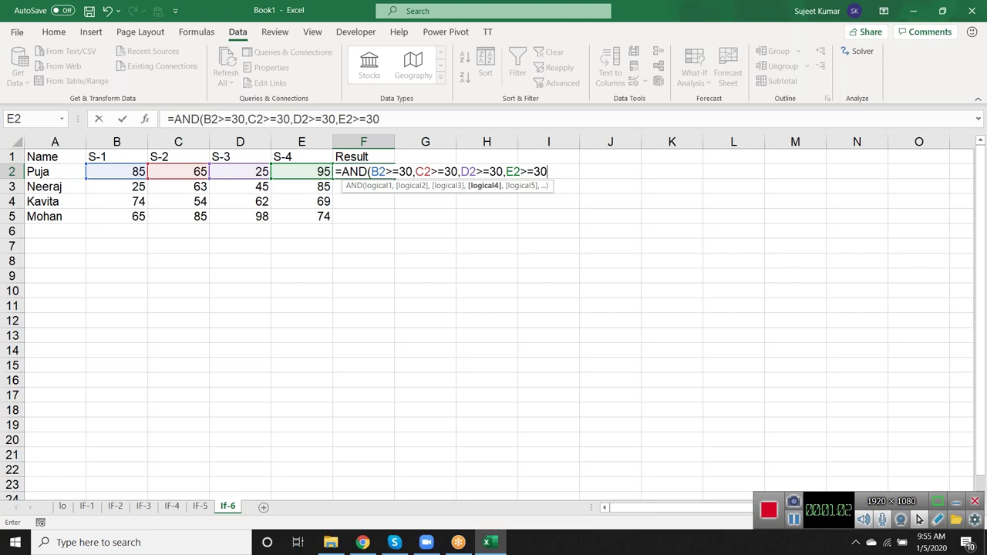
type(")")
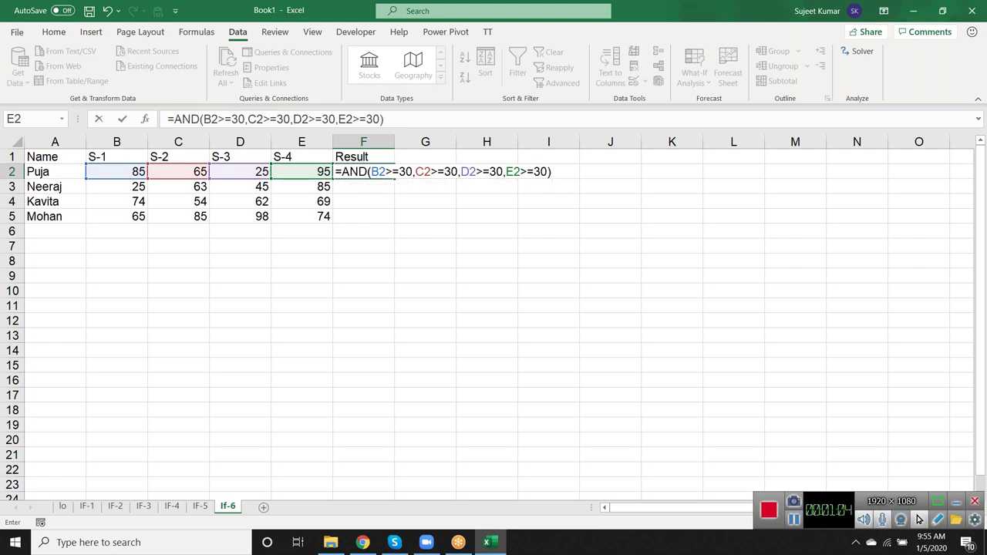
key("Return")
key("Up")
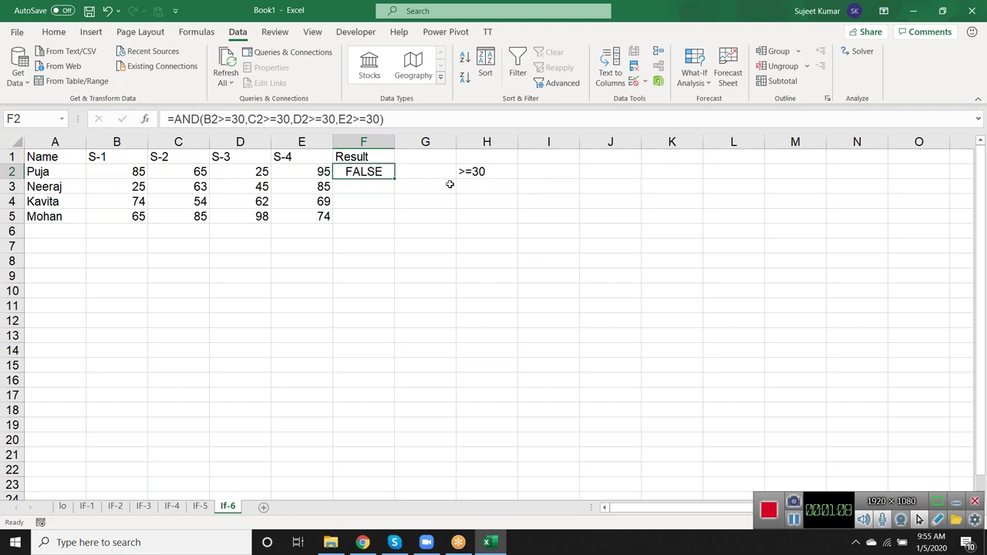
Step: Fill the AND formula down to F5 and check the copied results
double_click(393, 178)
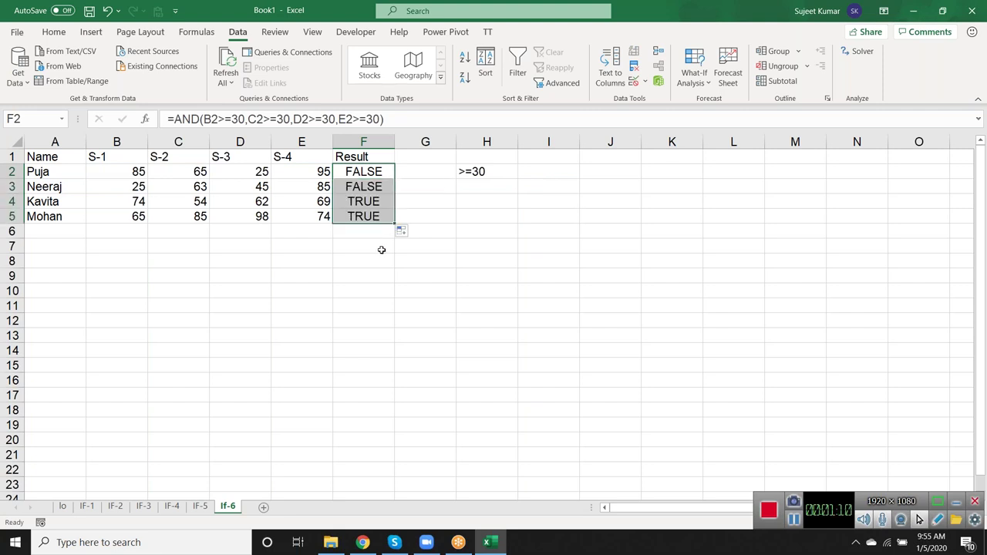
left_click(359, 203)
left_click(359, 216)
left_click(357, 174)
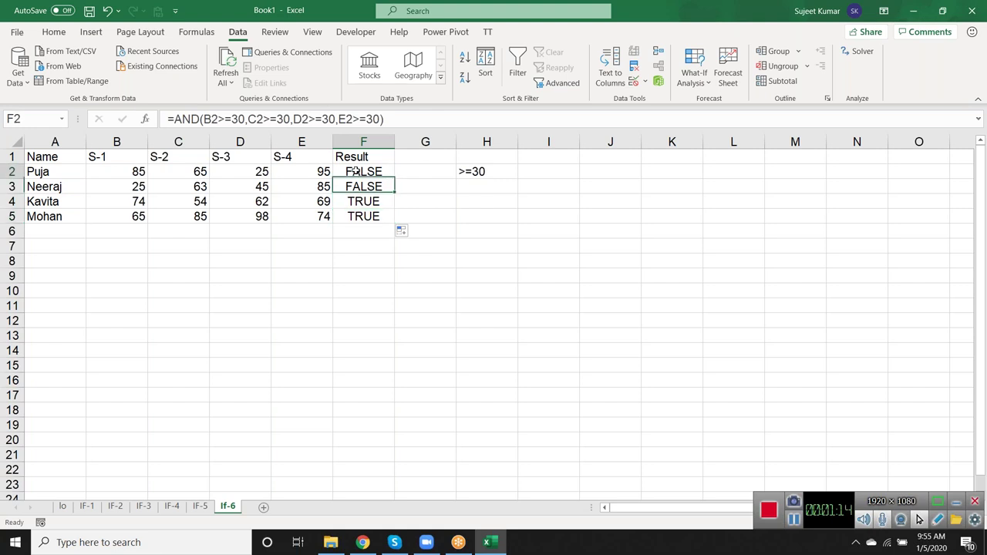
Step: Wrap F2 as =IF(AND(...),"Pass","Fail") and fill it down to F5
left_click(175, 119)
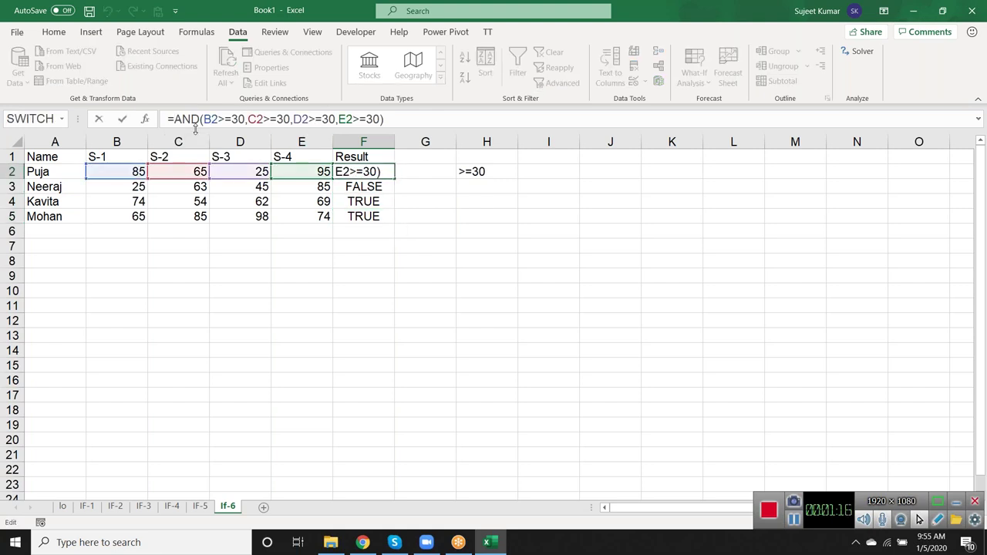
type("IF(")
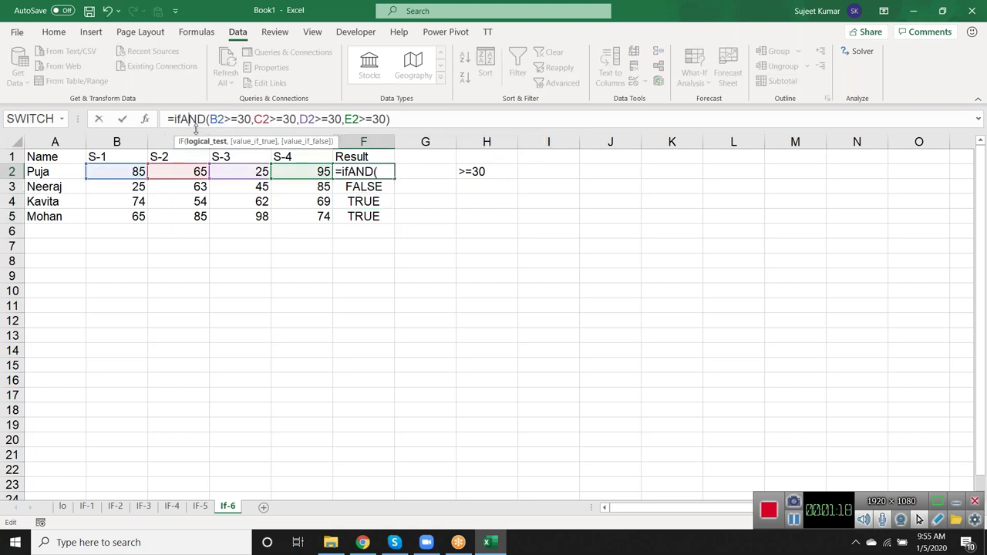
left_click(401, 120)
type(",\"Pass")
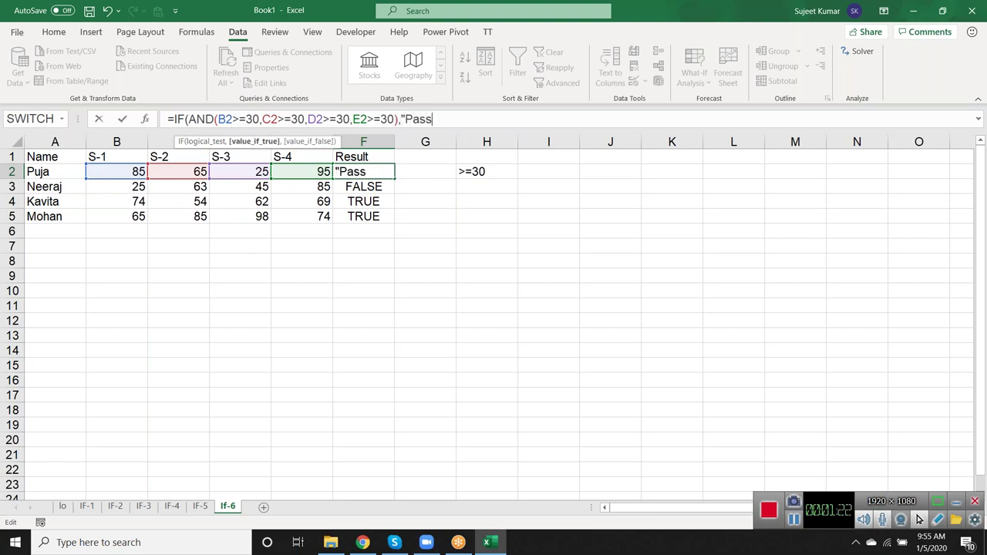
type("\",\"Fail\"")
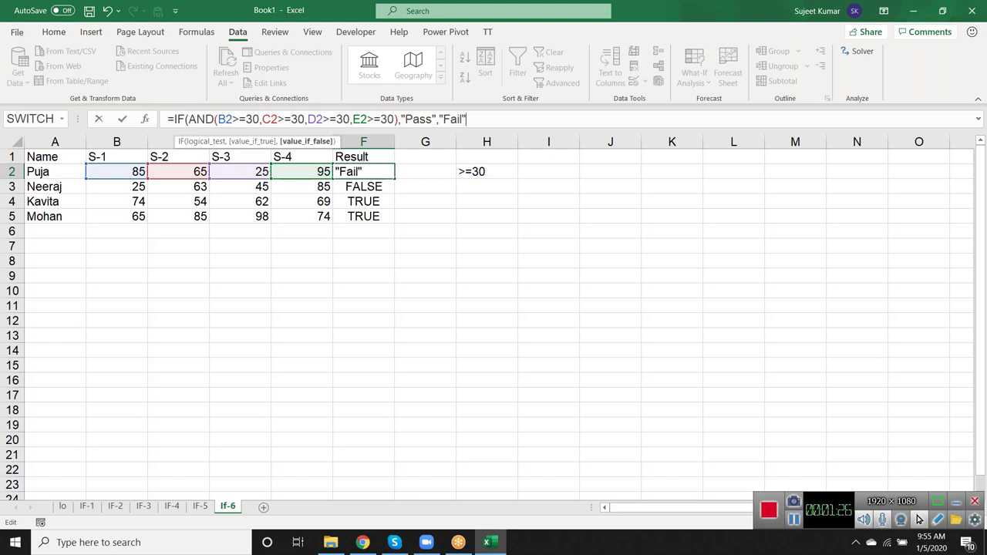
key("Return")
key("Return")
key("Up")
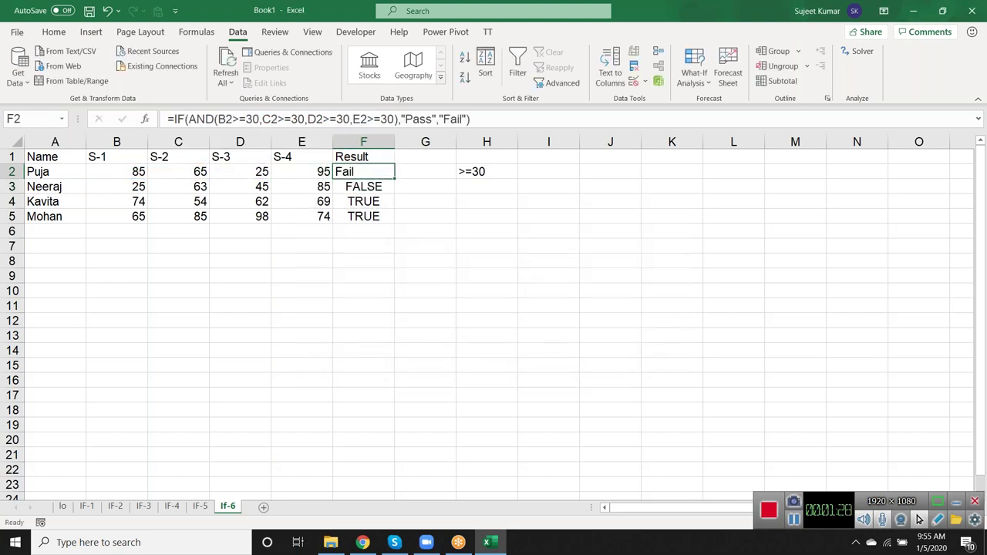
double_click(395, 179)
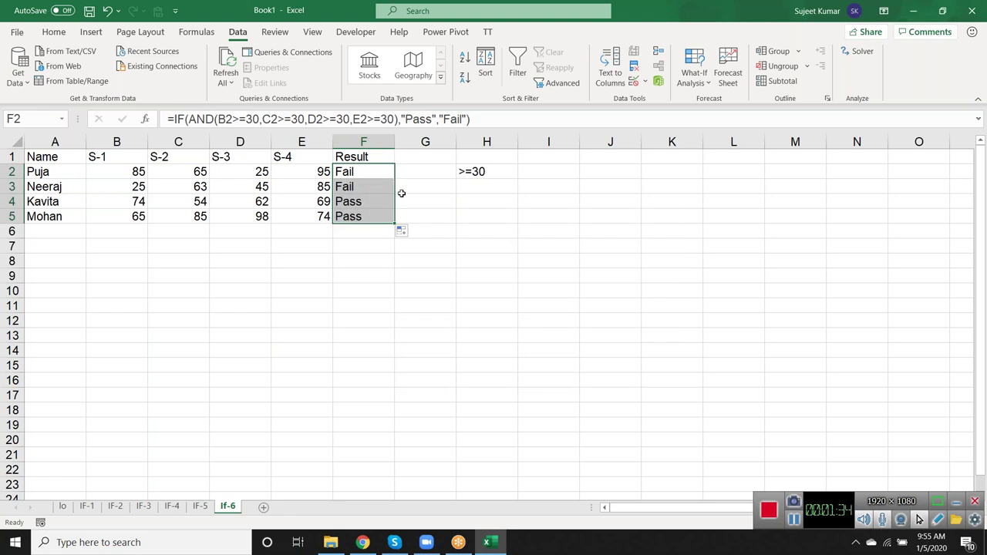
left_click(771, 511)
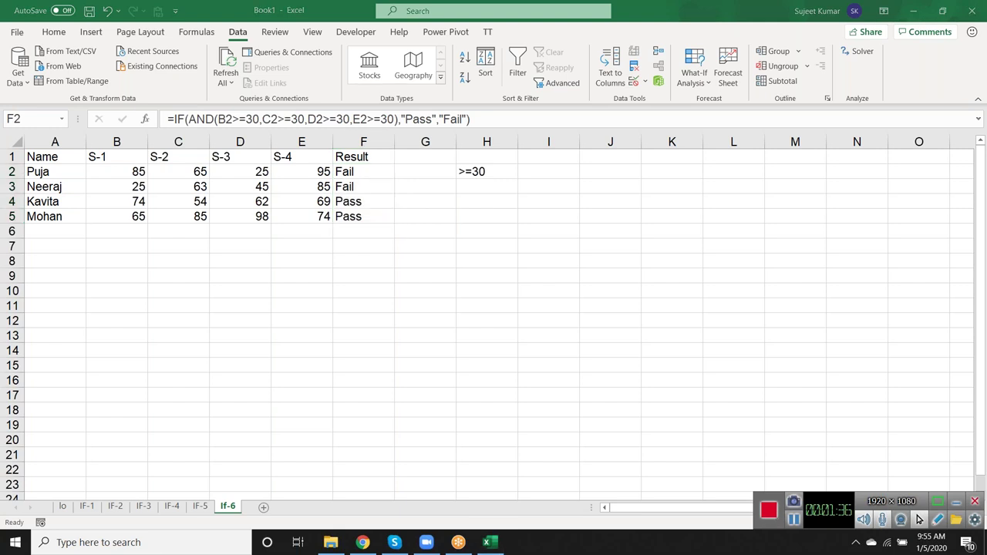
Step: Insert a new sheet after IF-6, rename its tab IF-7, and go to its top
left_click(263, 507)
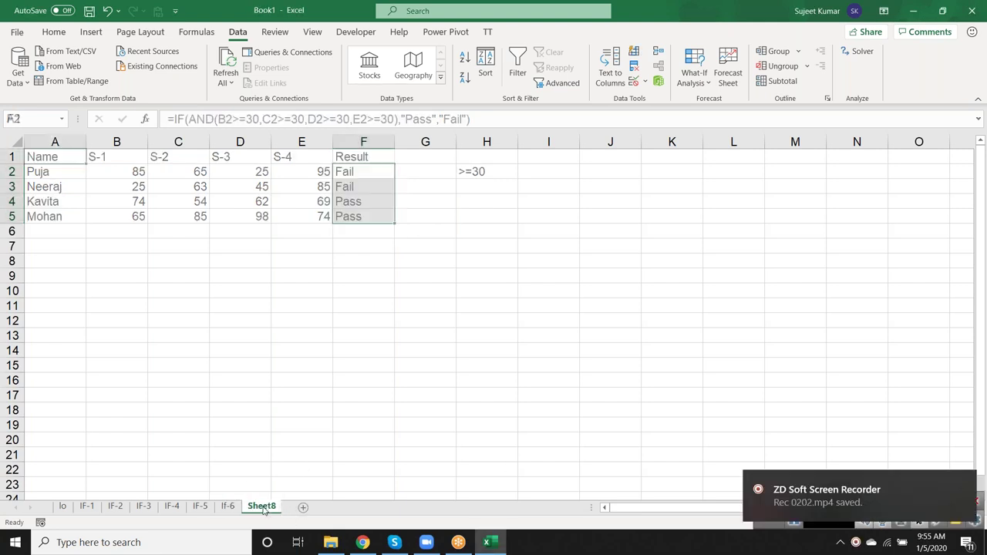
double_click(262, 506)
type("IF-")
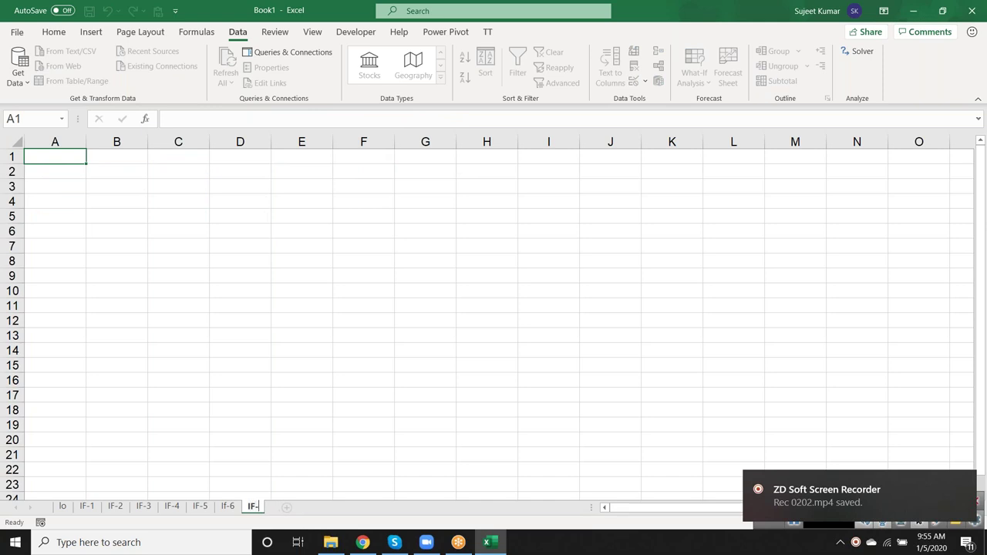
type("7")
left_click(187, 294)
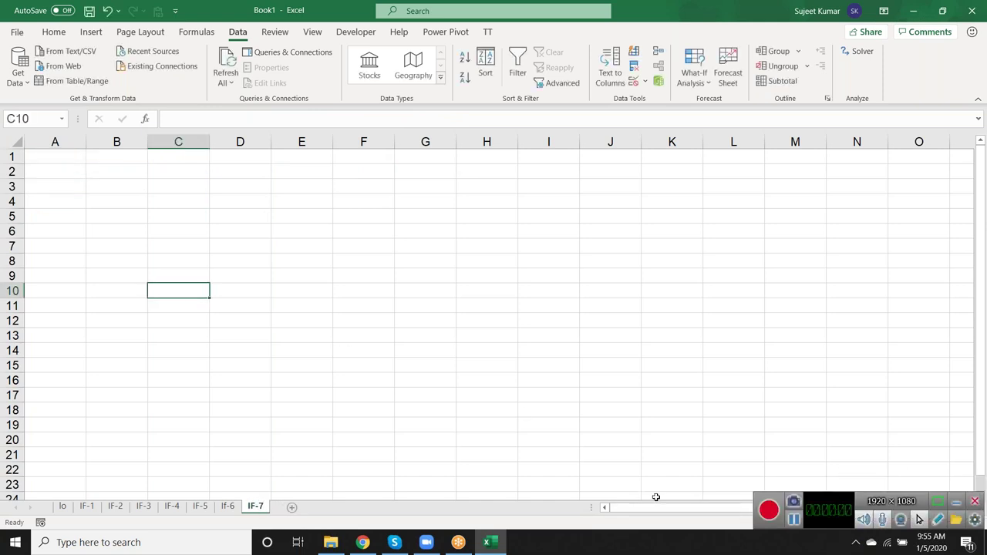
left_click(768, 510)
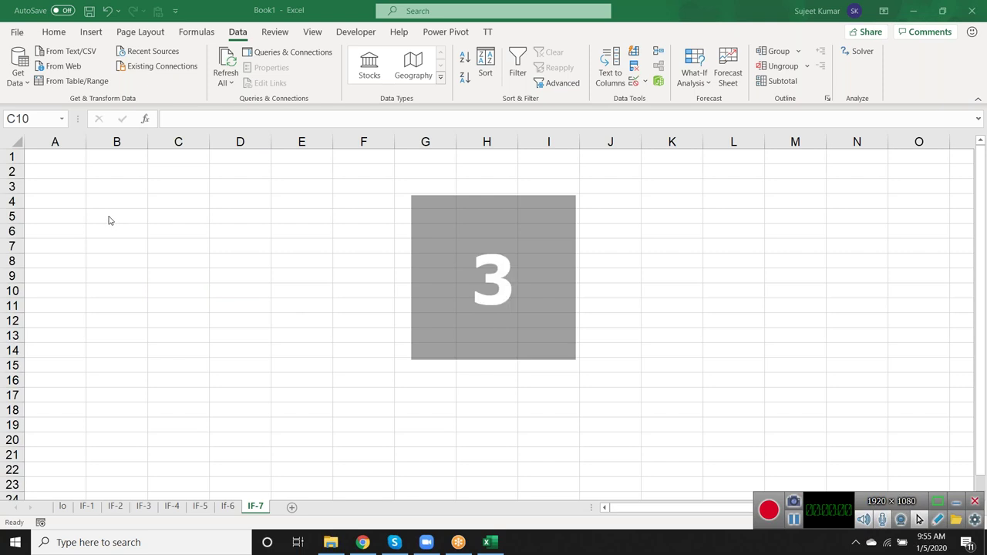
left_click(66, 161)
Step: Type the table headings ID, Name, PAN, Voter and Delhi
left_click(72, 195)
type("ID")
key("Return")
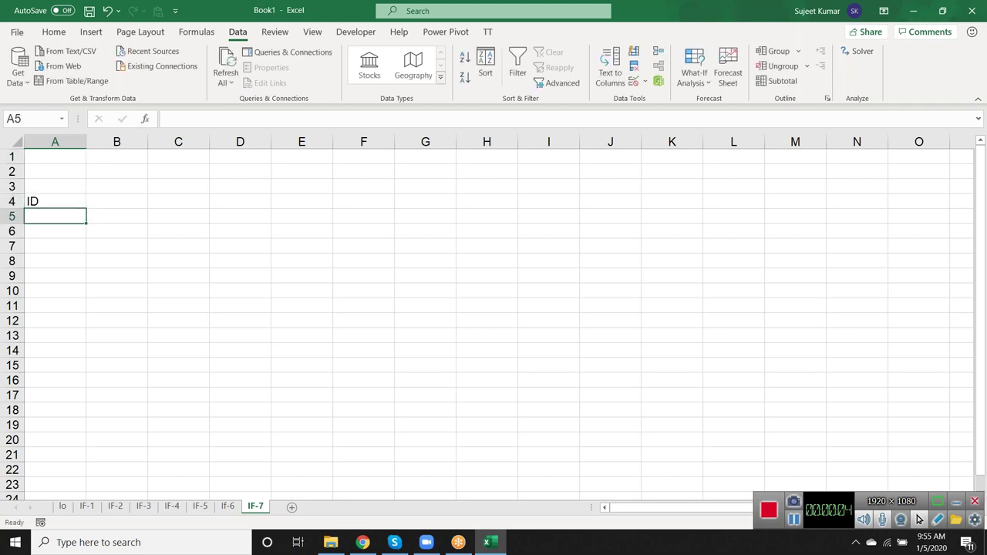
type("Naa")
key("BackSpace")
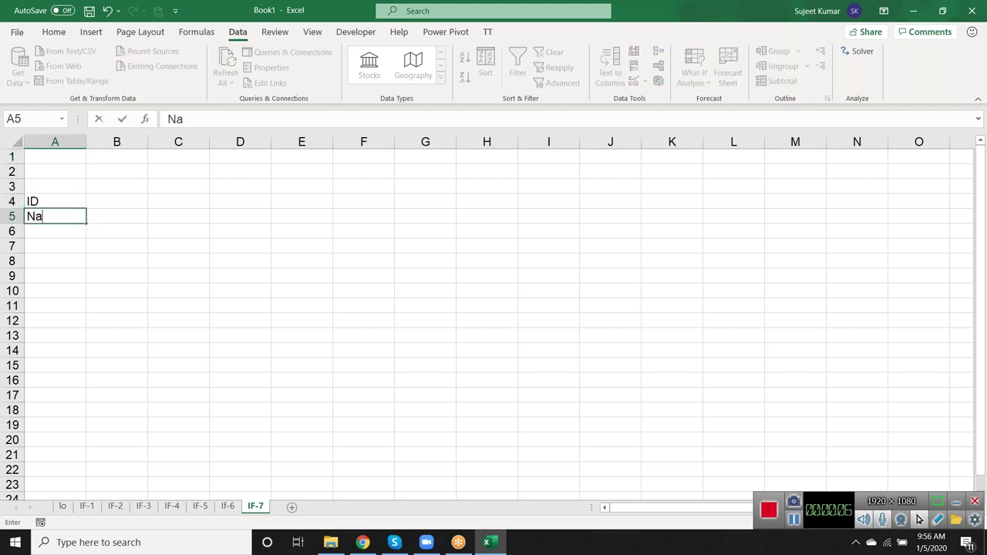
type("me")
key("Tab")
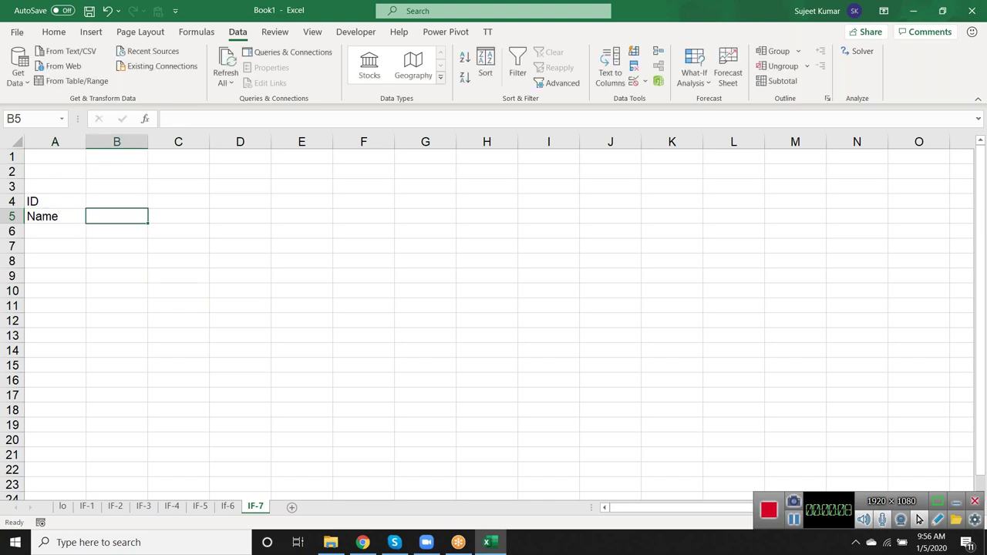
type("PAN")
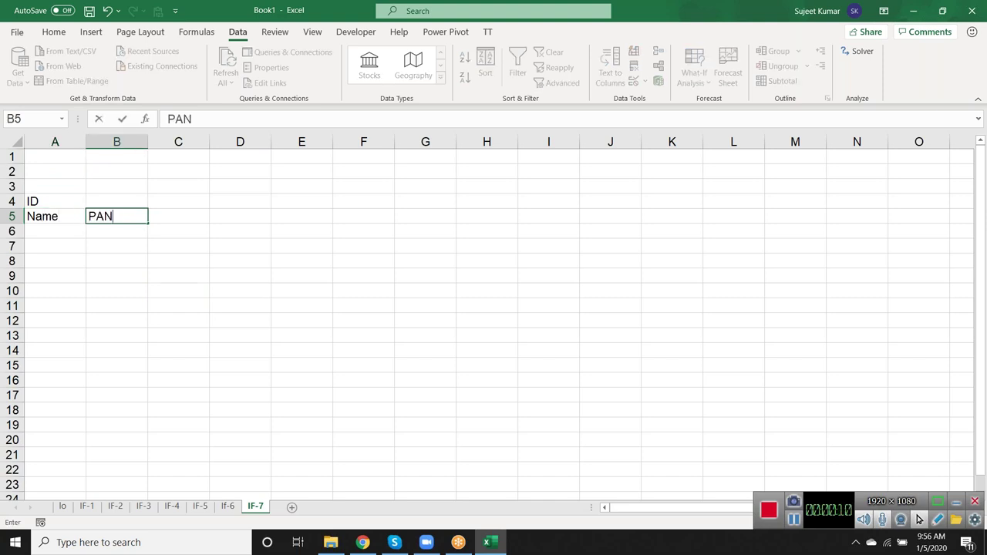
key("Tab")
type("Voter")
key("Tab")
type("Delhi")
key("Tab")
Step: Change the Delhi heading to dl and add the UID, Pass and Status headings
key("shift+Tab")
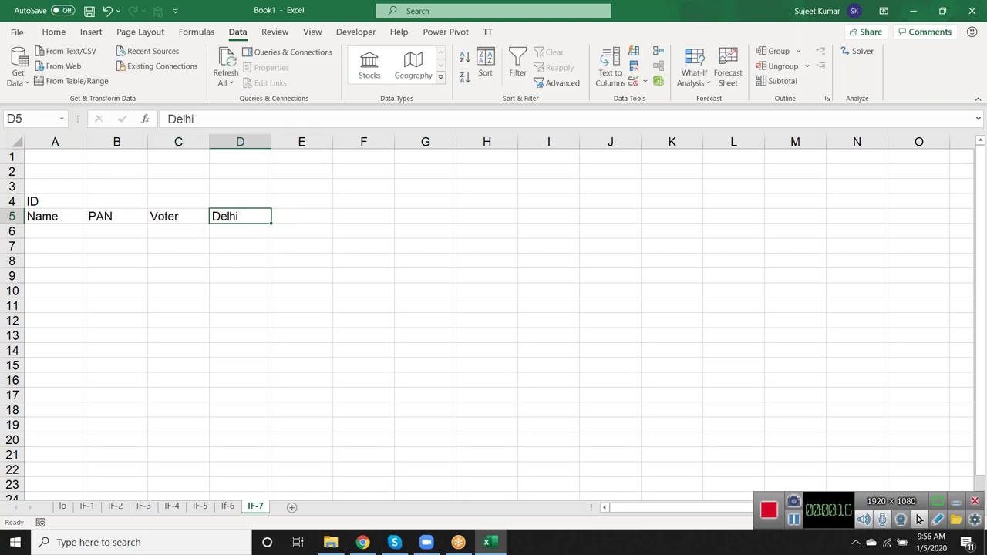
type("dl")
key("Tab")
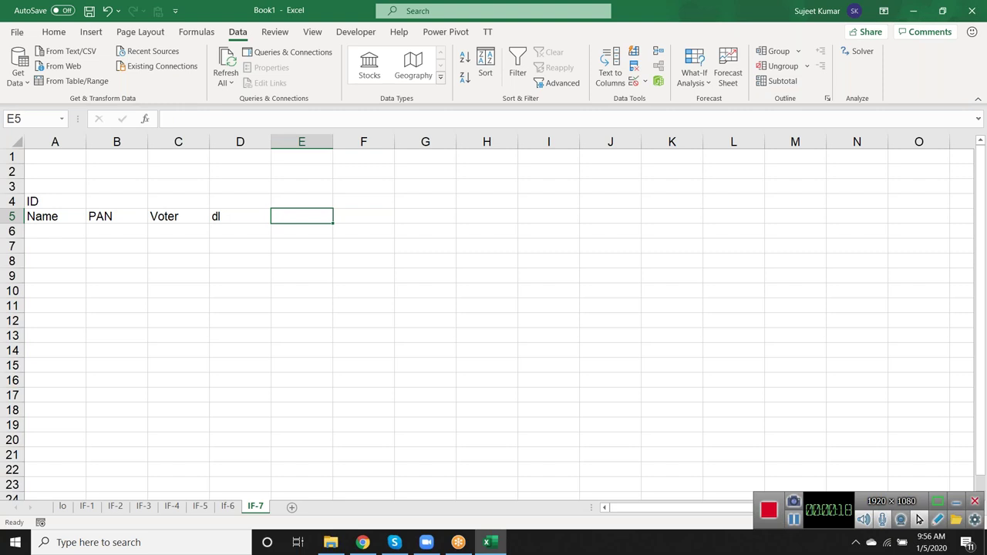
type("UID")
key("Tab")
type("Pa")
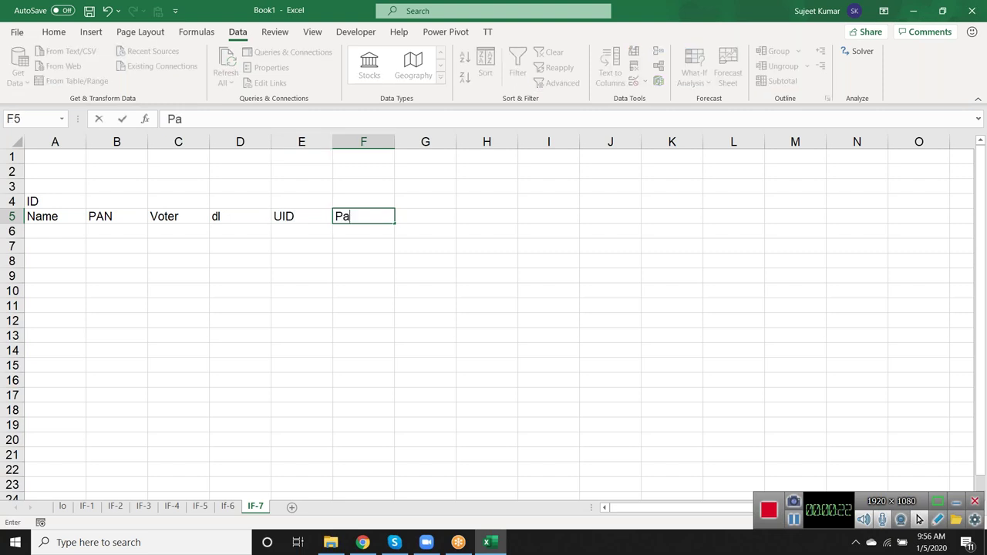
type("ss")
key("shift+Tab")
key("shift+Tab")
key("Tab")
key("Tab")
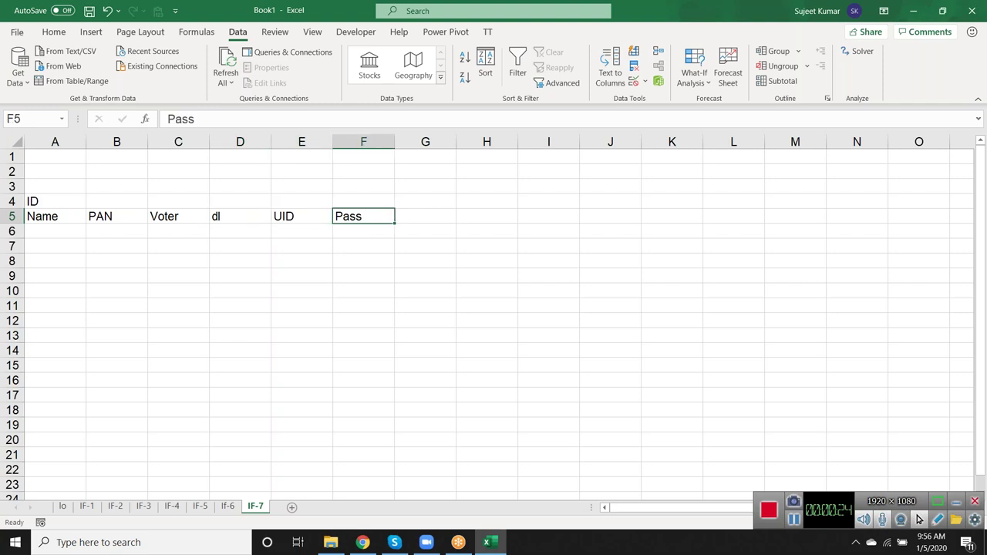
key("Tab")
type("Status")
key("Return")
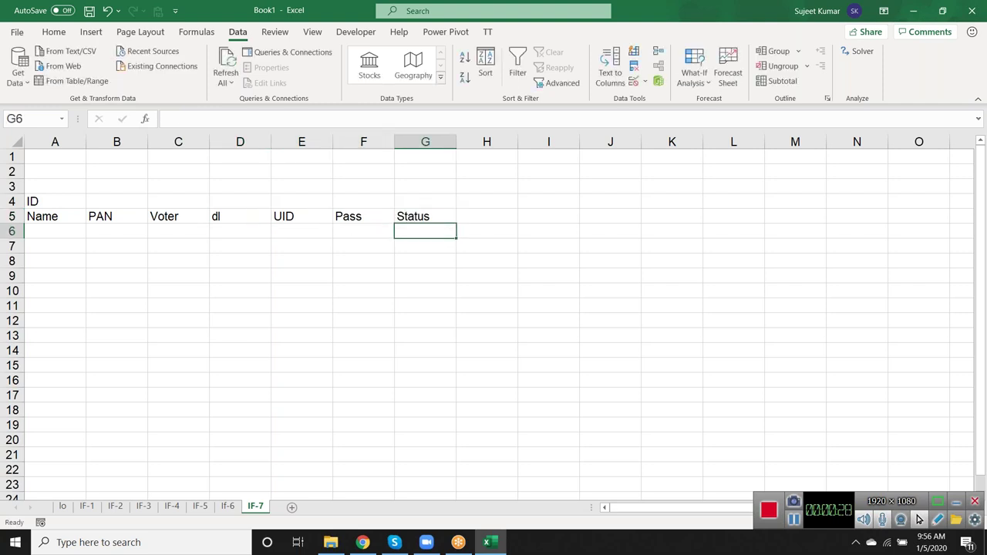
Step: Enter the first record, Puja, with Y in the PAN column
key("Left")
key("Left")
key("Left")
key("Left")
key("Left")
key("Left")
type("Puja")
key("Return")
key("Up")
key("Up")
key("Down")
key("Right")
type("Y")
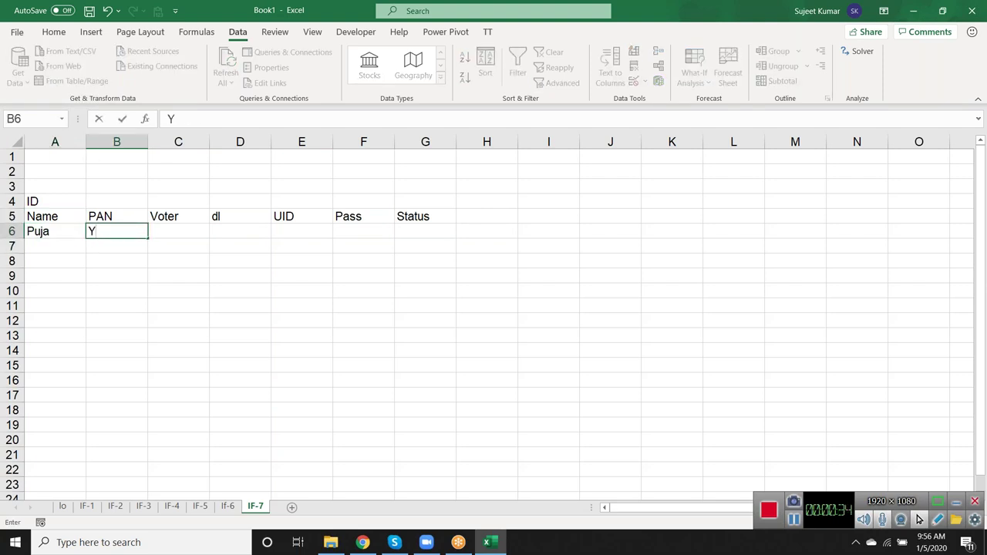
key("Return")
Step: Enter the second record, Neeraj, in A7 with Y entries along row 7
key("Left")
type("Neeraj")
key("Right")
key("Right")
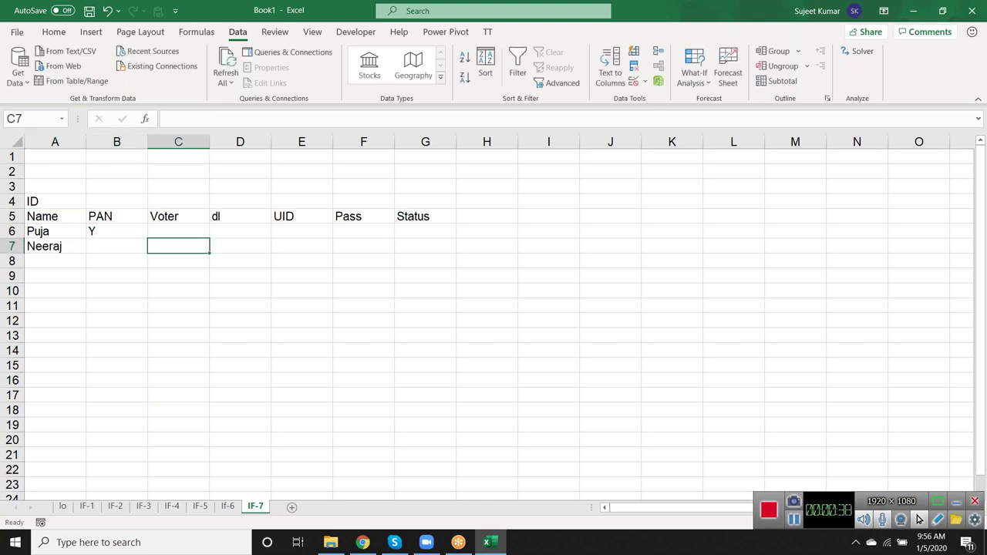
type("Y")
key("Right")
key("Right")
key("Right")
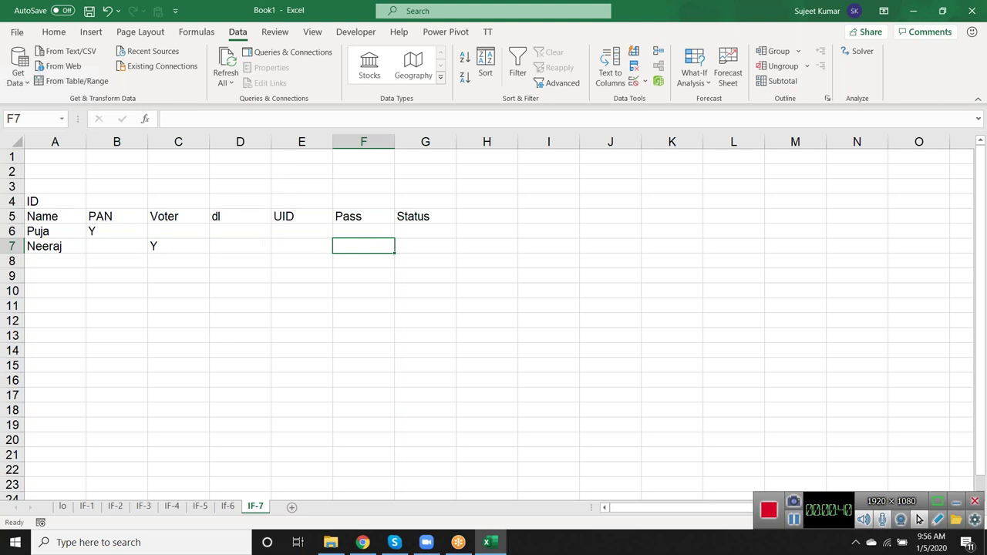
type("Y")
key("Right")
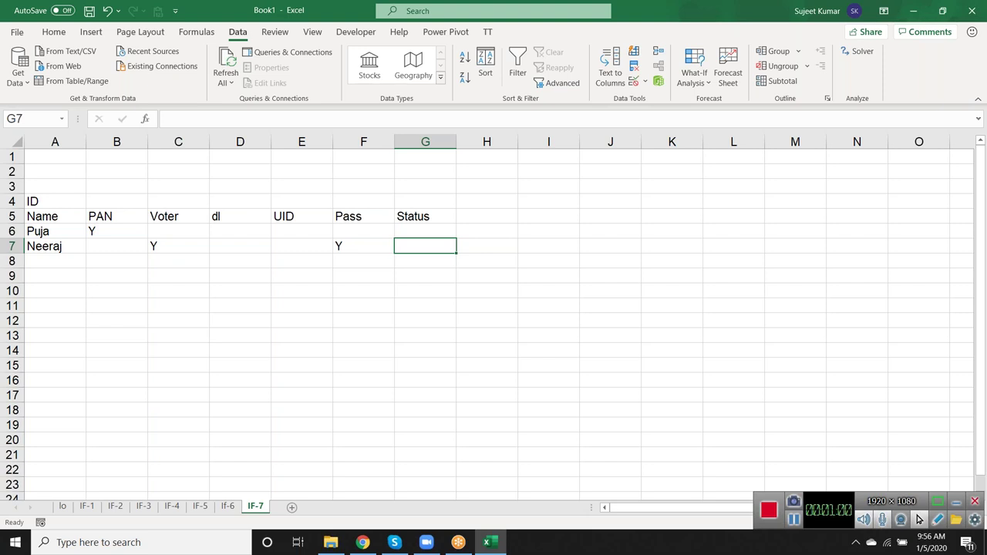
Step: Build an IF formula in G6 testing B6 through F6 for "y", which raises a too-many-arguments error
key("Up")
type("=")
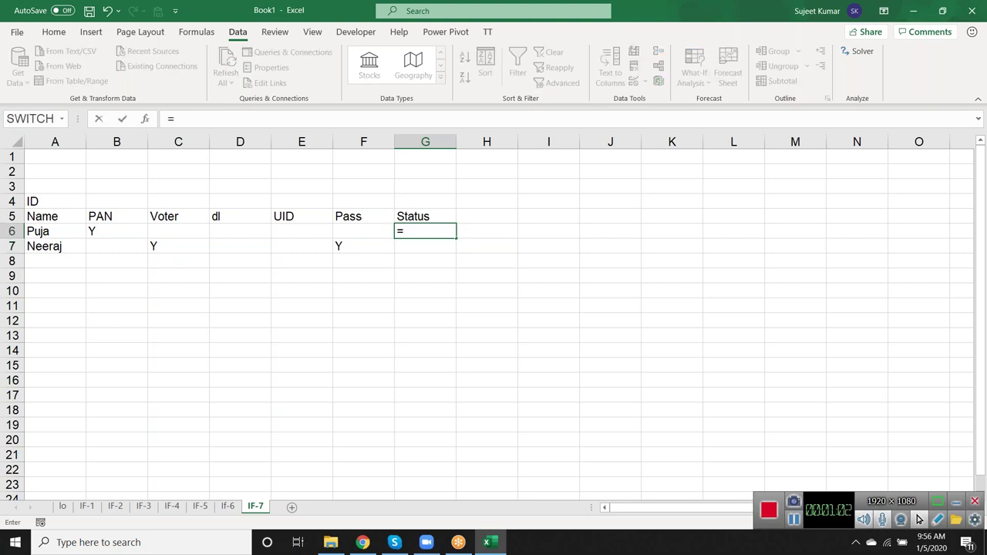
type("if")
key("Tab")
key("Left")
key("Left")
key("Left")
key("Left")
key("Left")
type("=")
type("y\",")
key("Left")
key("Left")
key("Left")
key("Left")
type("=\"y\",")
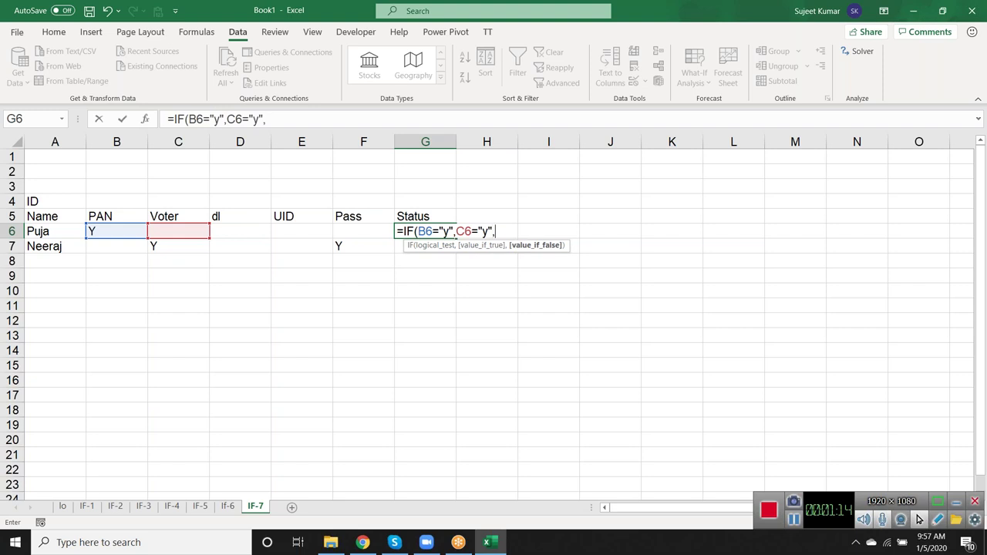
key("Left")
key("Left")
key("Left")
type("=\"y\",")
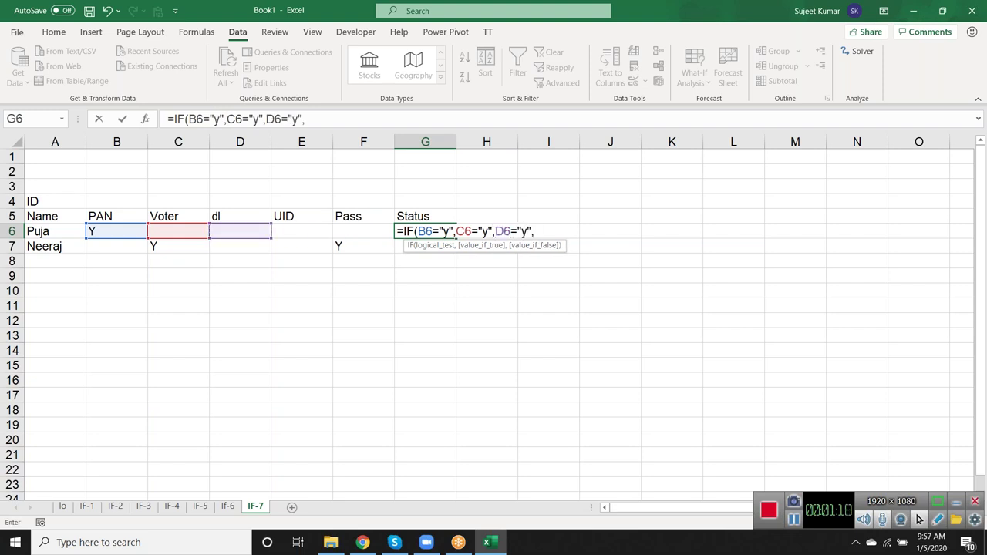
key("Left")
key("Left")
type("=\"y\",")
key("Left")
type("=\"")
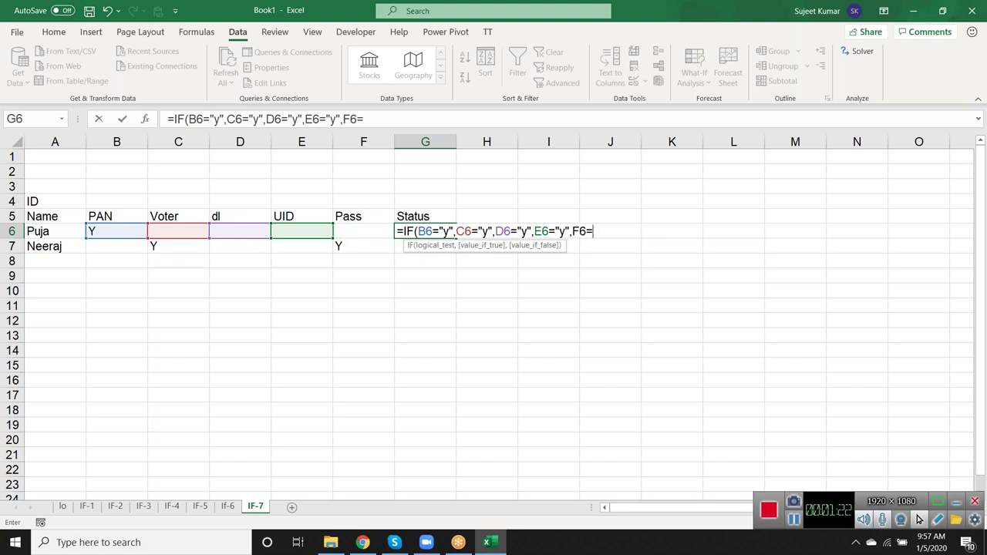
type("y")
key("Return")
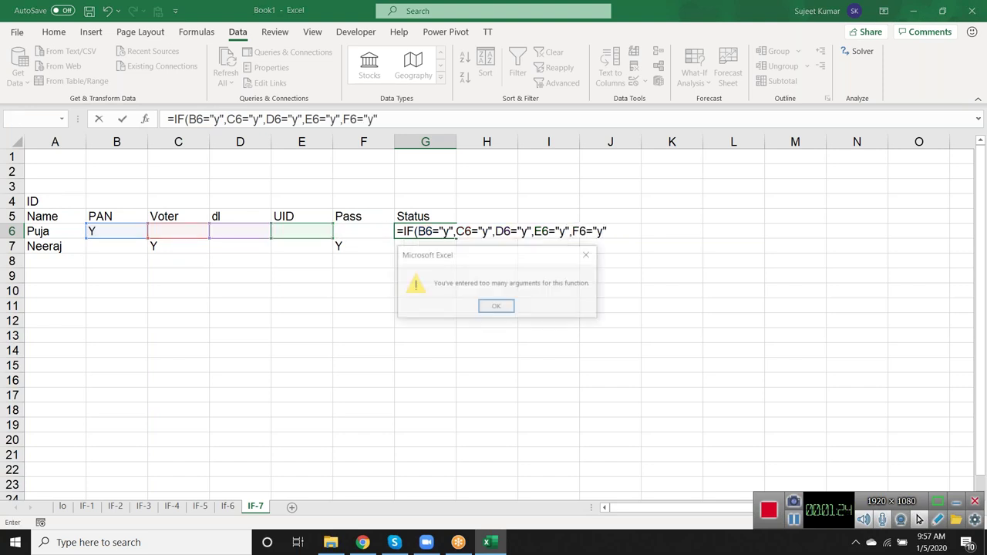
key("Return")
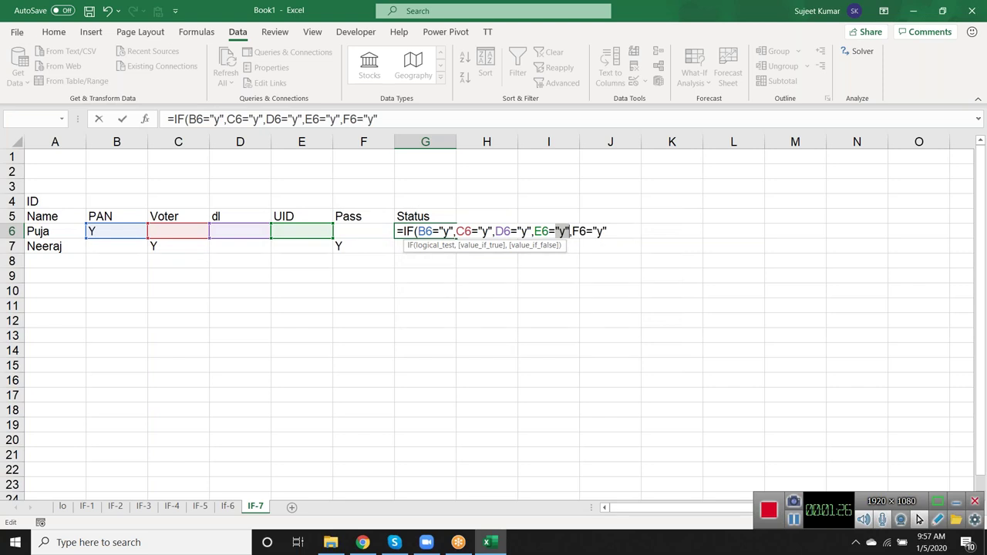
Step: Change IF to OR so G6 holds =OR(B6="y",…,F6="y"), returning TRUE
left_click(417, 231)
key("Left")
key("BackSpace")
key("BackSpace")
type("OR")
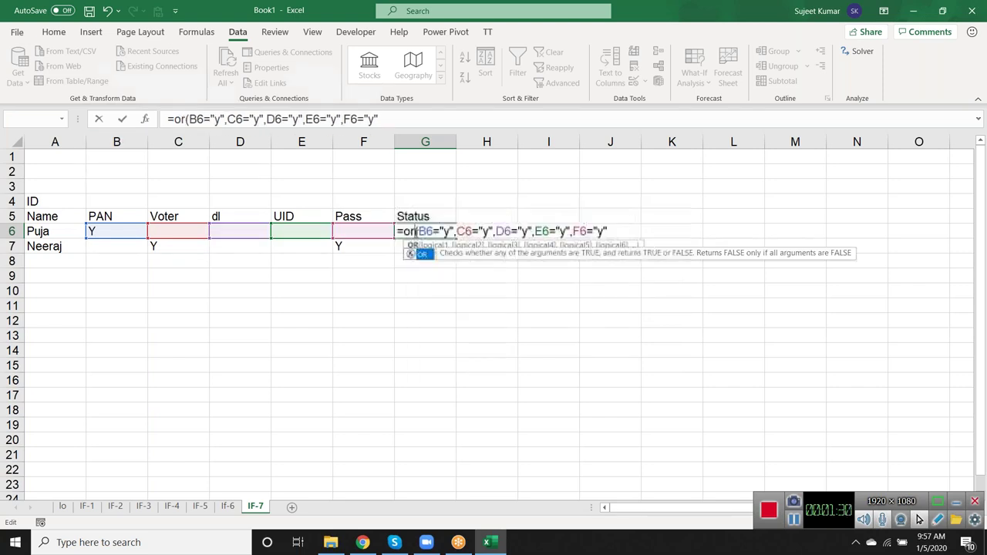
left_click(632, 231)
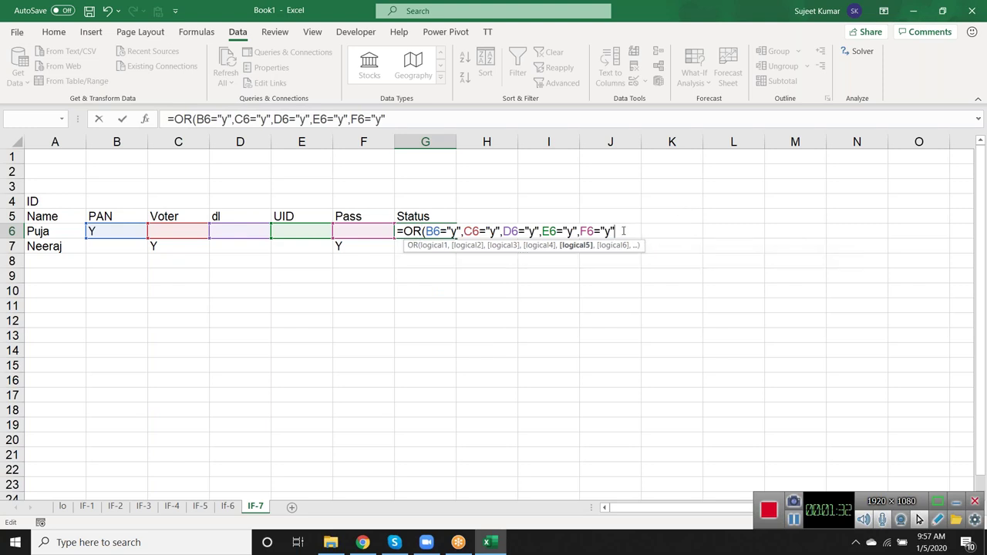
type(")")
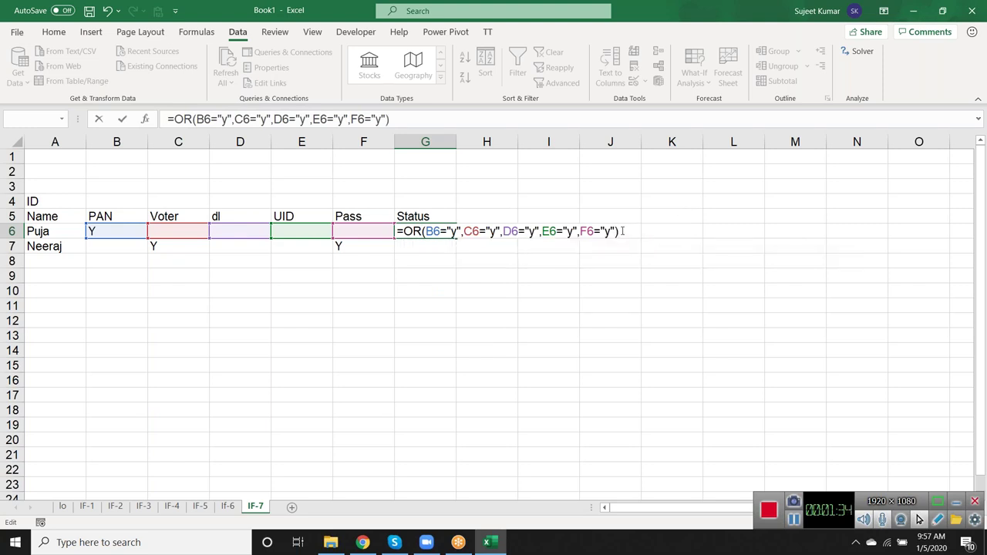
key("Return")
key("Up")
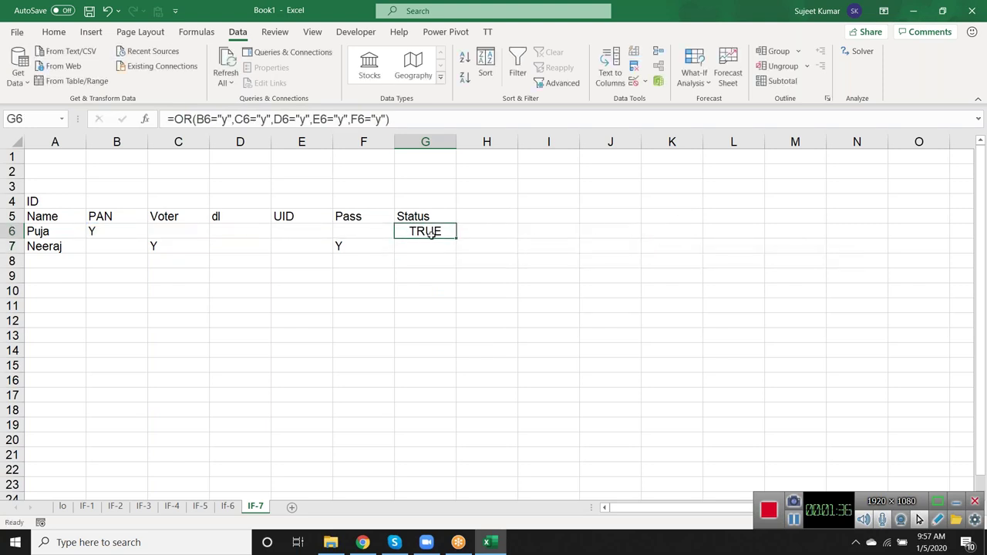
Step: Wrap G6's formula as =IF(OR(...),"OK","Pending") and accept Excel's correction
left_click_drag(455, 246, 456, 258)
left_click(426, 245)
left_click(412, 231)
double_click(411, 231)
type("IF(")
left_click(636, 233)
type(",\"O")
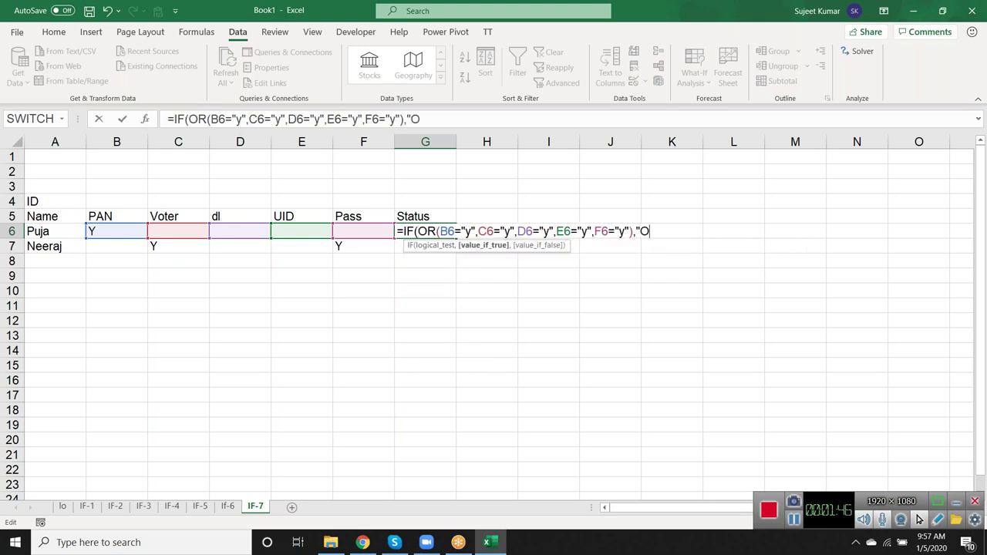
type("K")
type(",\"Pending")
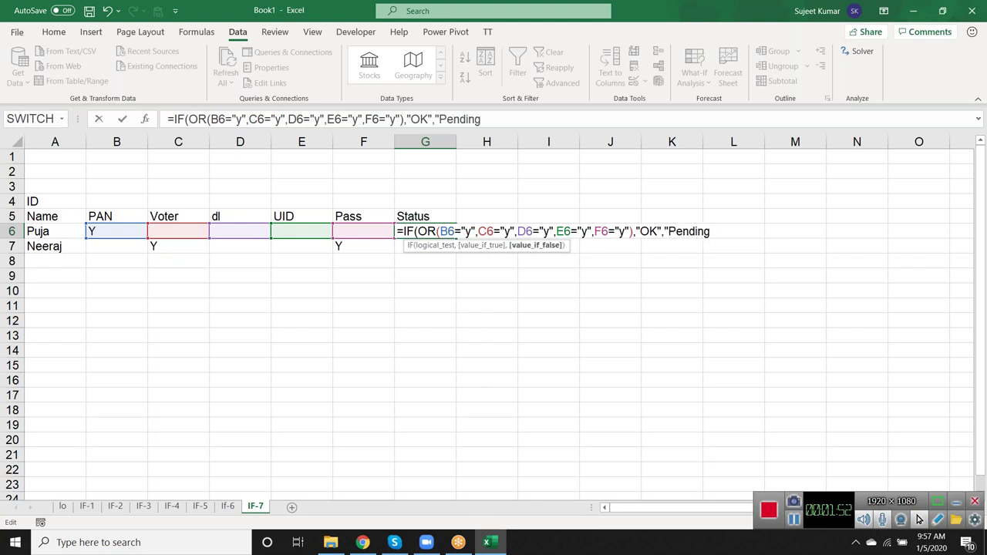
type("\"")
key("Return")
key("Return")
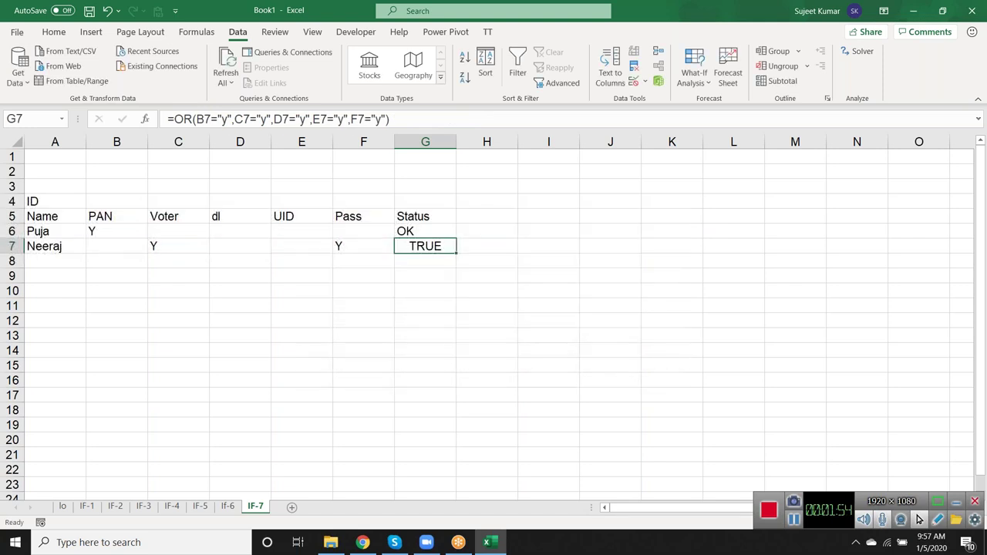
Step: Copy the OK/Pending formula into G7 and test it by clearing and restoring B6's Y
key("ctrl+d")
key("Left")
key("Left")
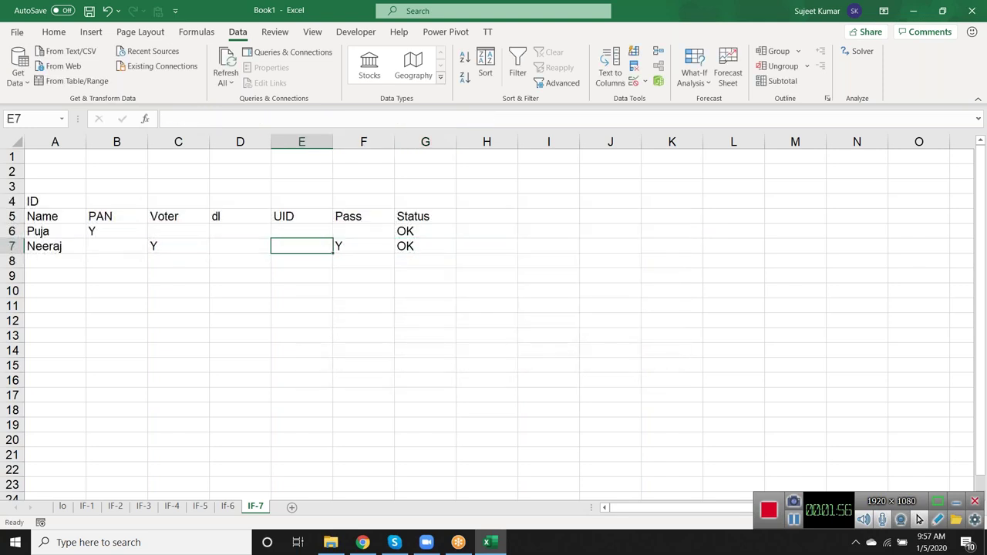
key("Left")
key("Left")
key("Up")
key("Left")
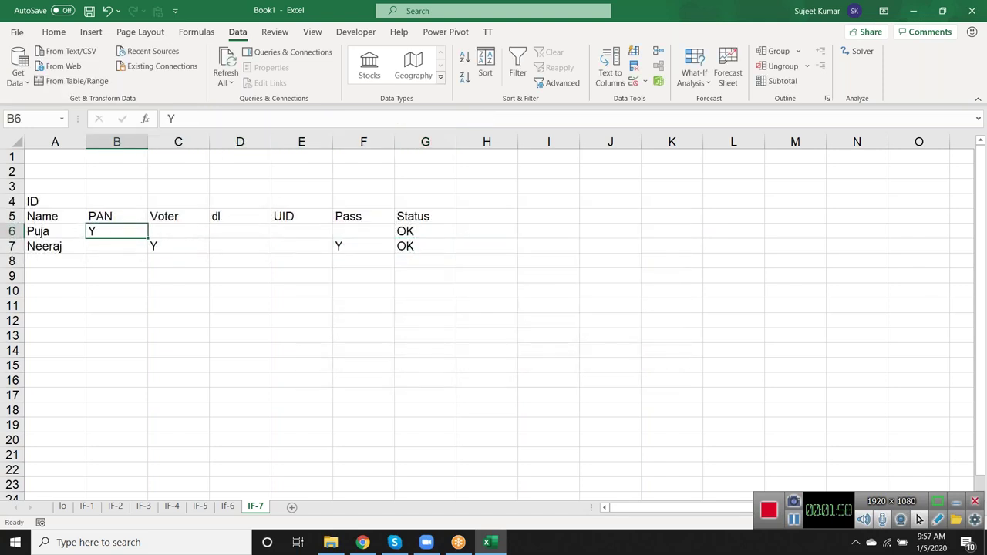
key("Delete")
key("ctrl+z")
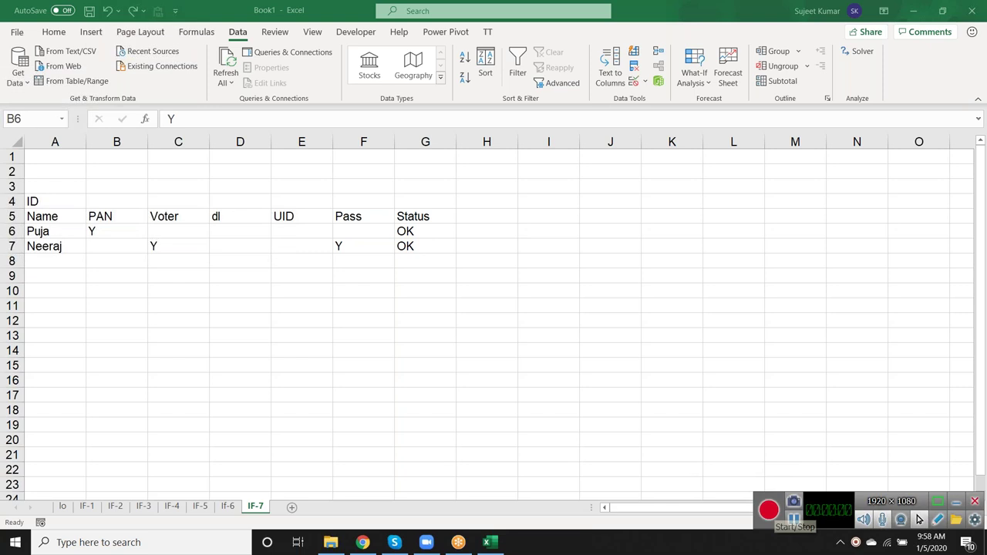
Step: Add a new sheet after IF-7 and name it IF-8
left_click(771, 508)
left_click(962, 483)
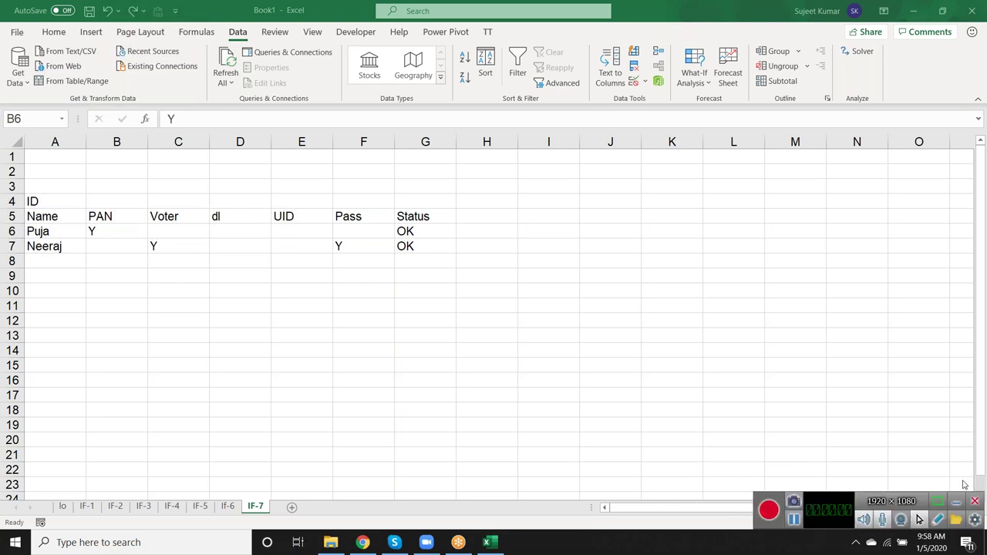
left_click(292, 507)
double_click(291, 506)
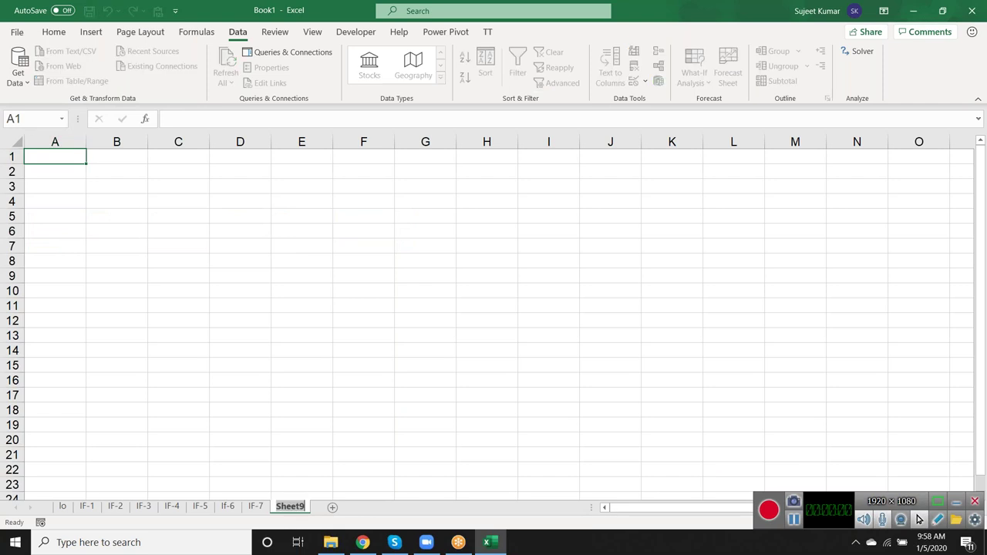
type("IF-2")
key("BackSpace")
type("8")
left_click(330, 442)
left_click(812, 516)
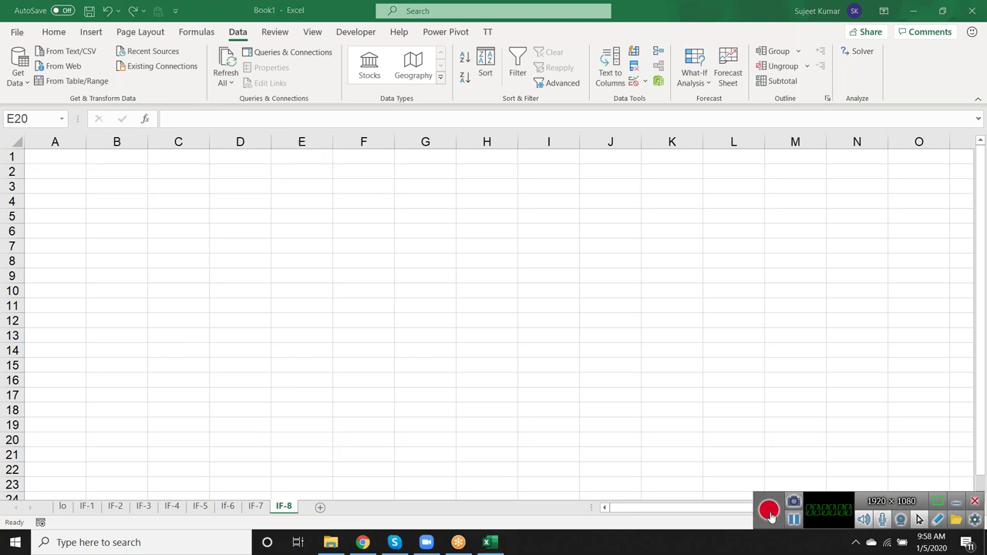
Step: Enter the heading Date in A1 and the date 1/1 (1-Jan) in A2
left_click(75, 155)
type("Dat")
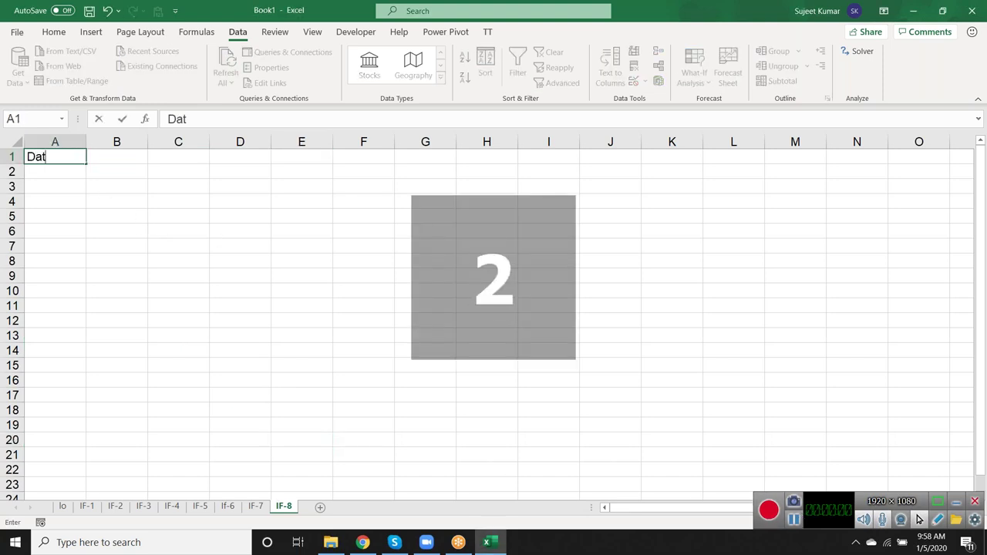
type("e")
key("Return")
key("Up")
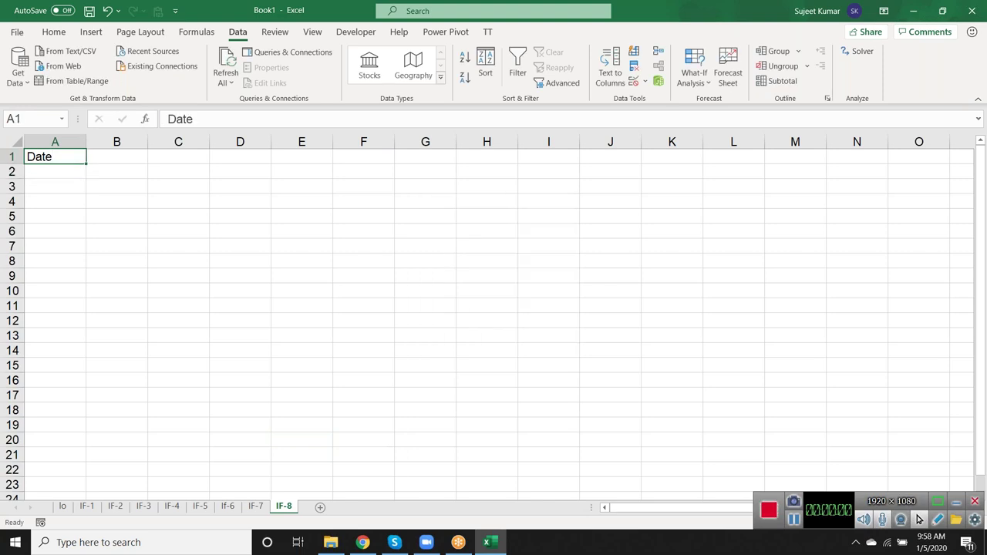
key("Right")
key("Down")
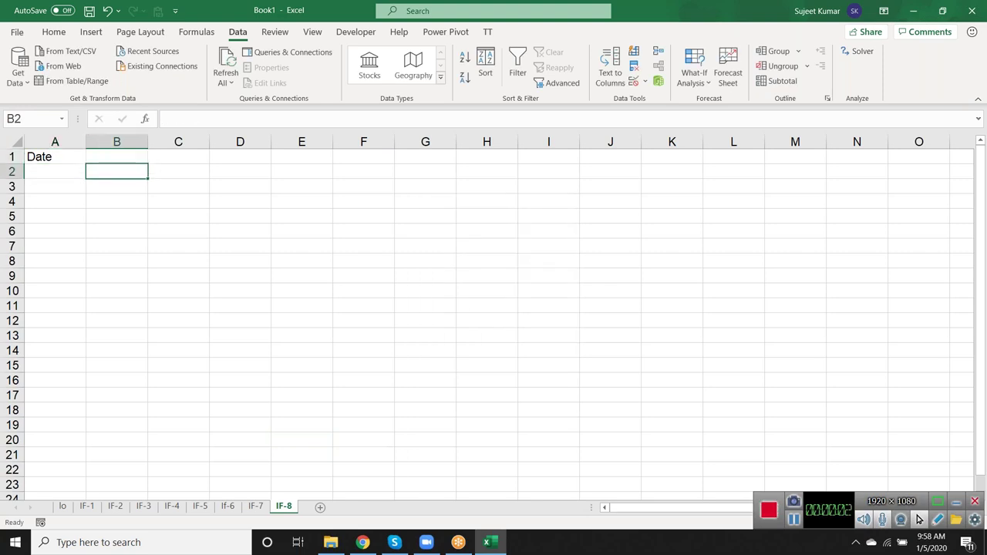
key("Left")
type("1/1")
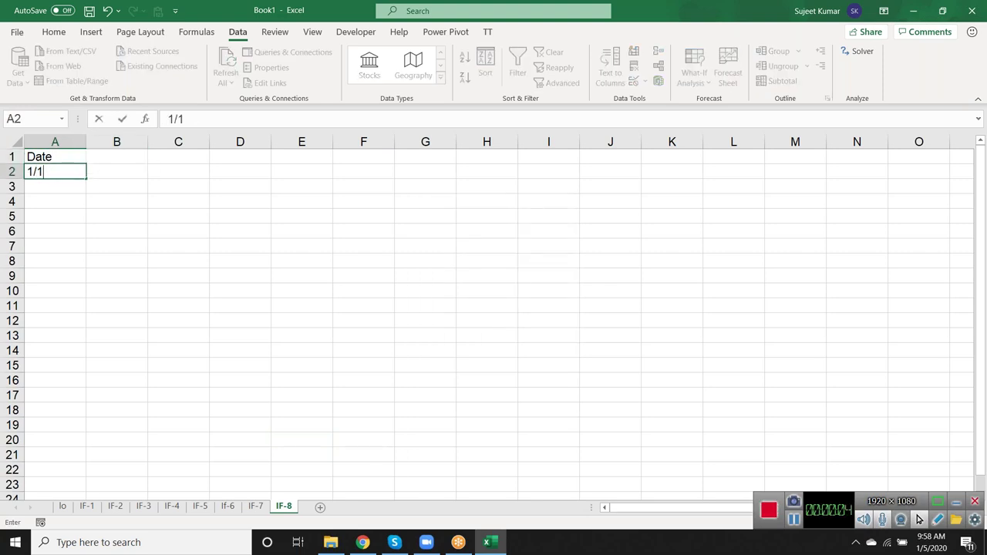
key("Return")
key("Up")
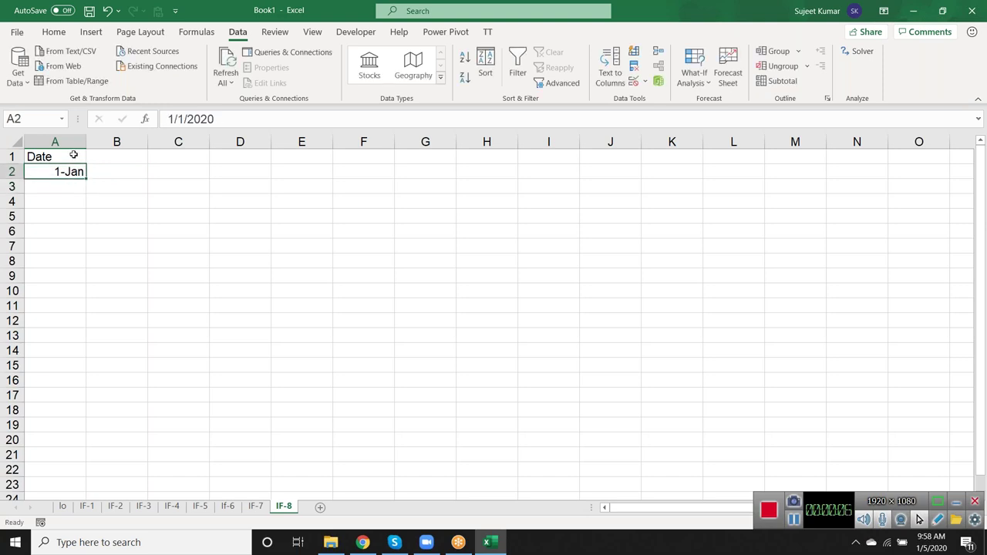
Step: Fill consecutive dates down column A to row 20, then undo the filled series
left_click_drag(86, 178, 88, 446)
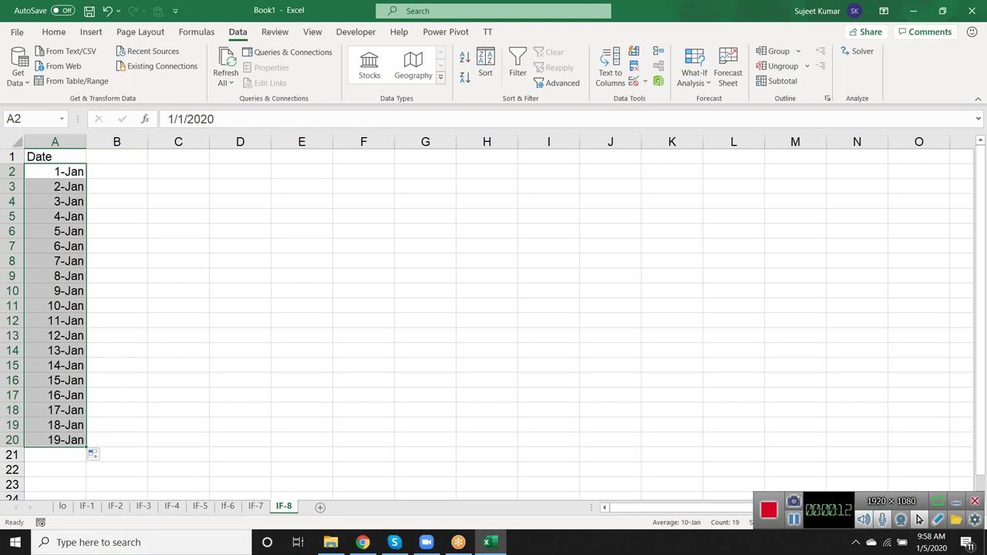
left_click_drag(54, 231, 47, 216)
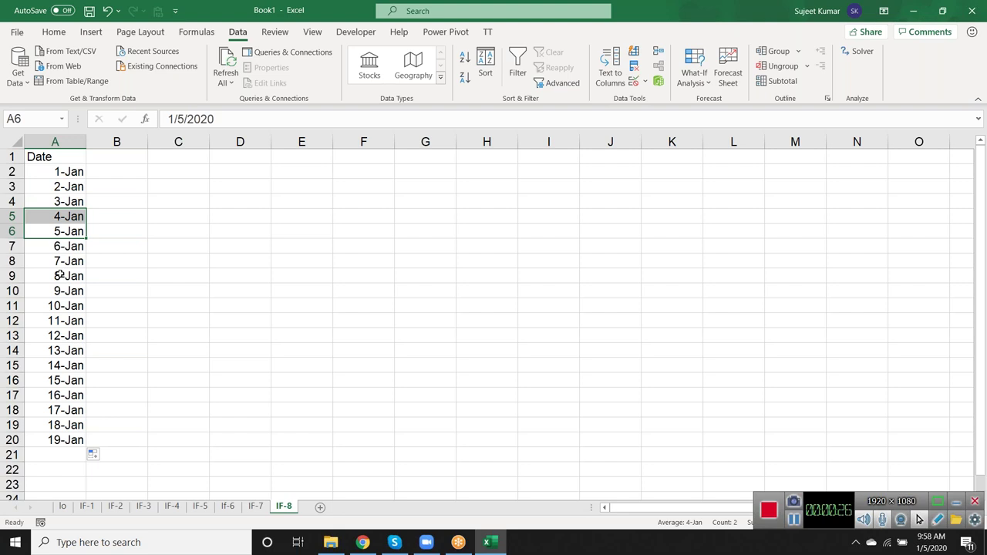
key("ctrl+z")
key("ctrl+z")
left_click(59, 189)
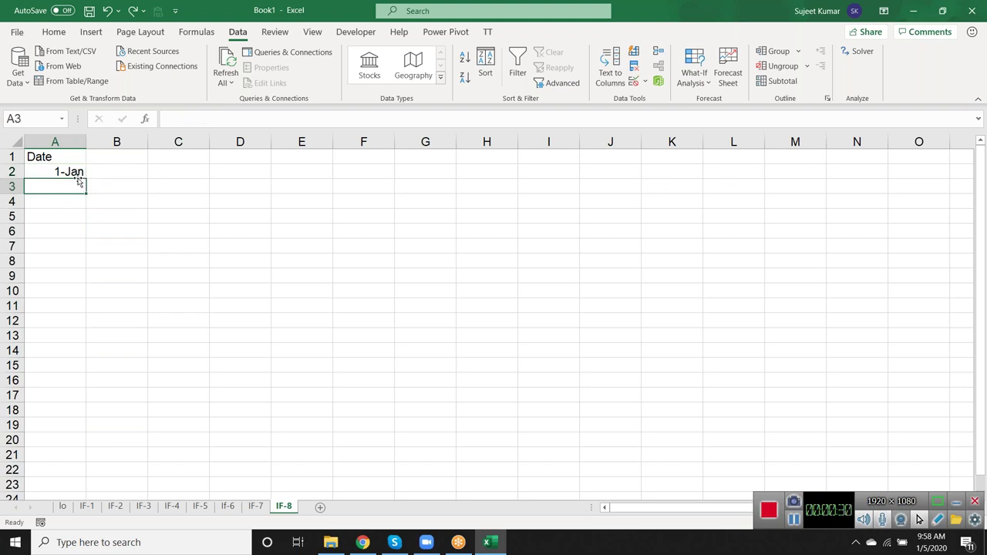
Step: Enter =TEXT(A2,"DDD") in A3 to get the weekday name of 1-Jan-20
left_click(78, 175)
left_click(75, 183)
type("=")
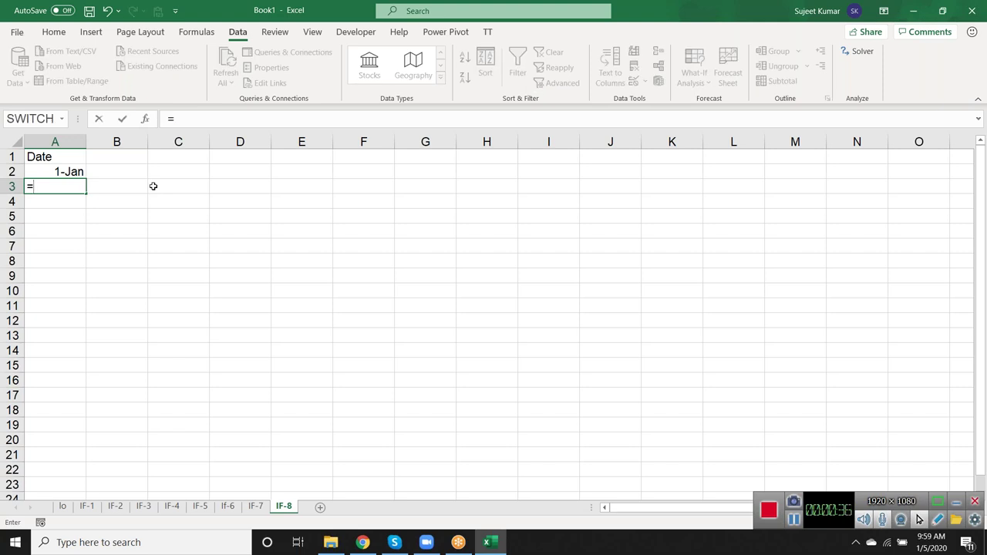
type("te")
key("Tab")
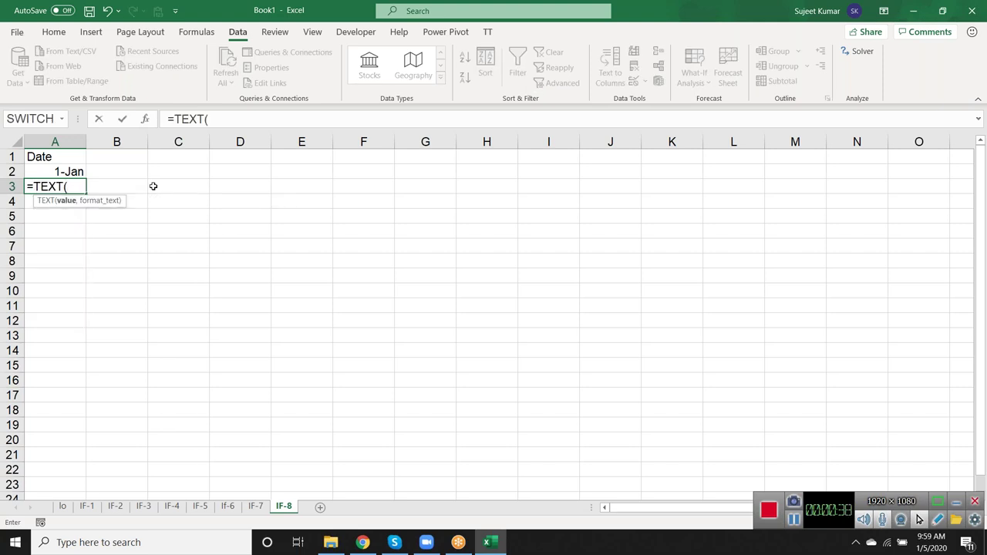
key("Up")
type(",\"DDD\"")
key("Return")
key("Up")
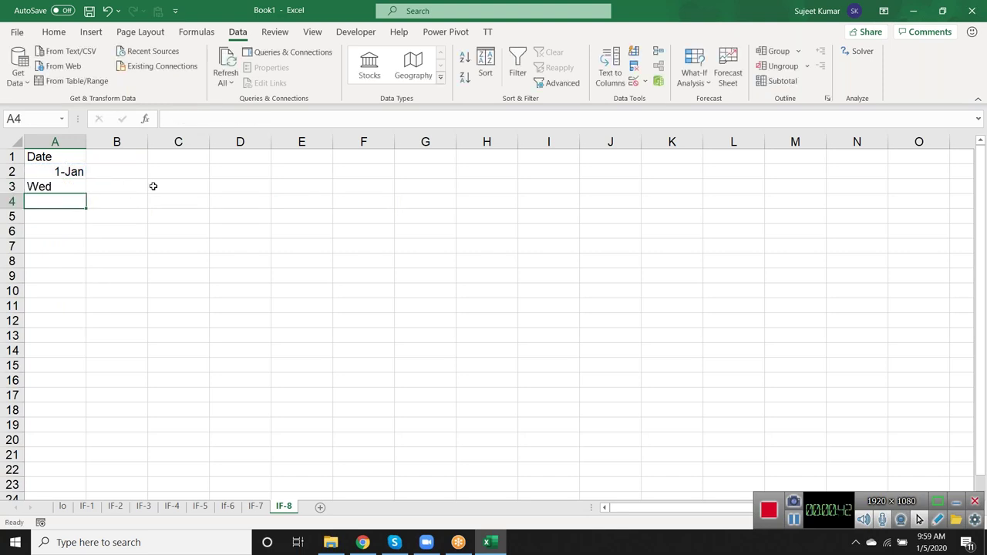
Step: Wrap A3's formula in an IF that returns A2+2 when A2 is a Saturday
left_click(171, 119)
type("IF(")
left_click(321, 122)
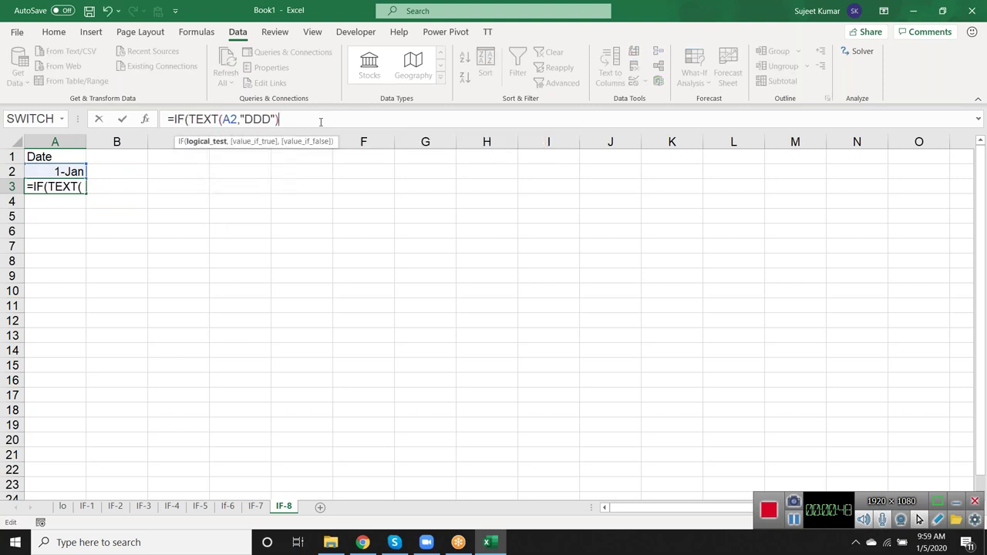
type("=")
type("\"Sat\"")
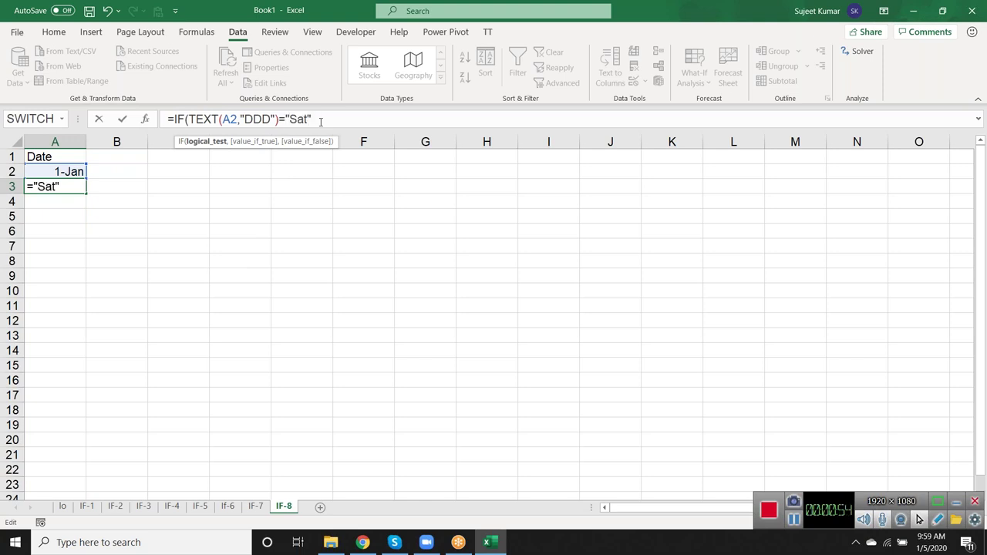
type(",")
left_click(32, 170)
type("+1")
key("BackSpace")
type("2")
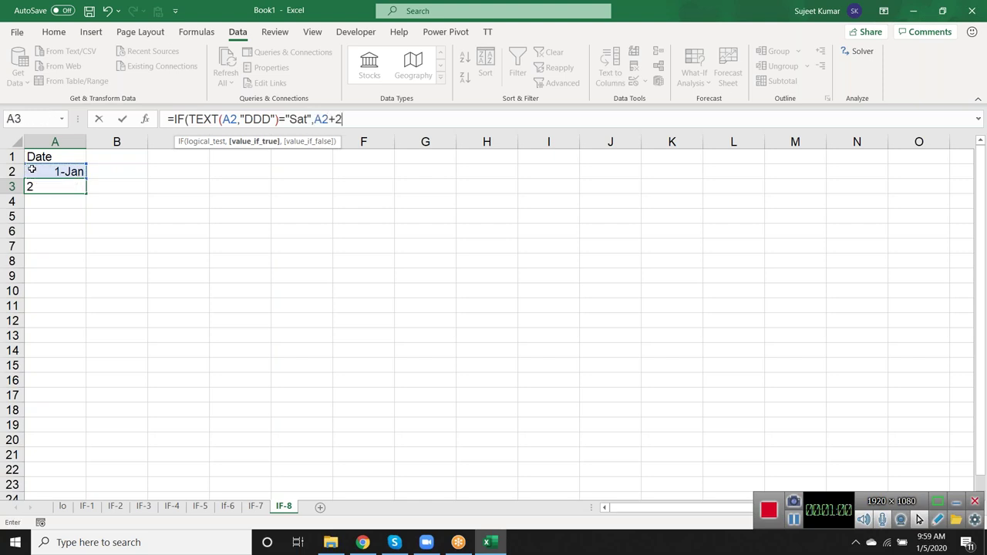
type(",\"\"")
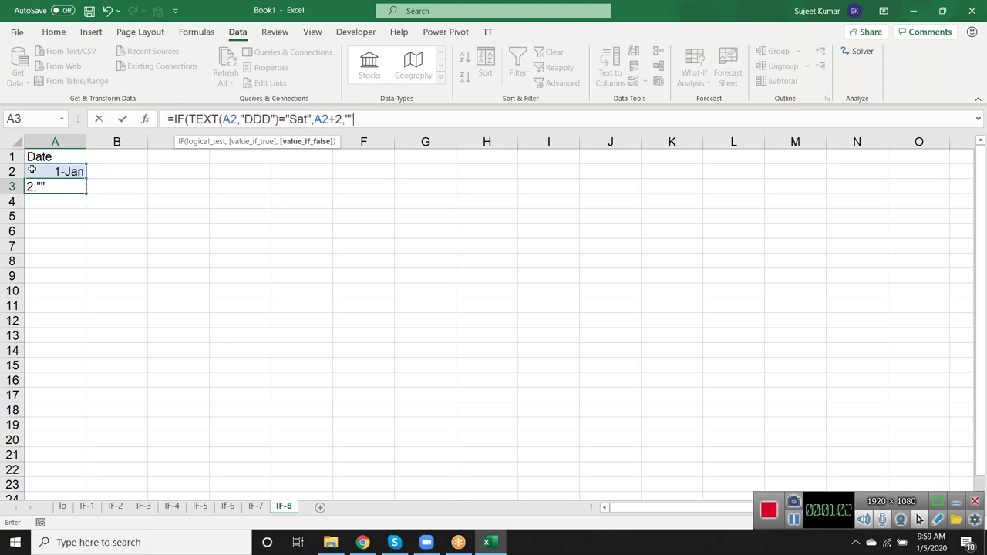
type(")")
key("Return")
key("Up")
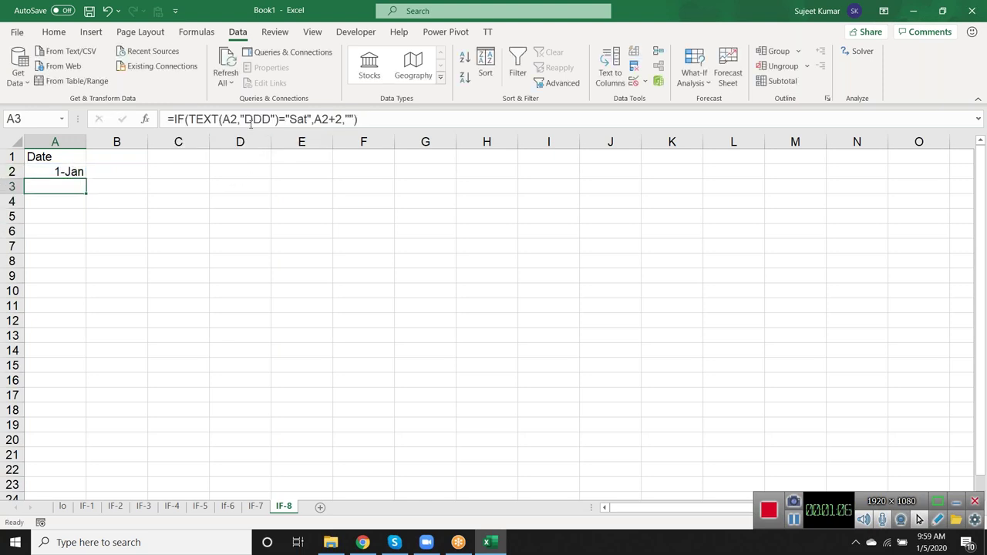
Step: Change the false result to A2+1, giving =IF(TEXT(A2,"DDD")="Sat",A2+2,A2+1)
left_click(314, 118)
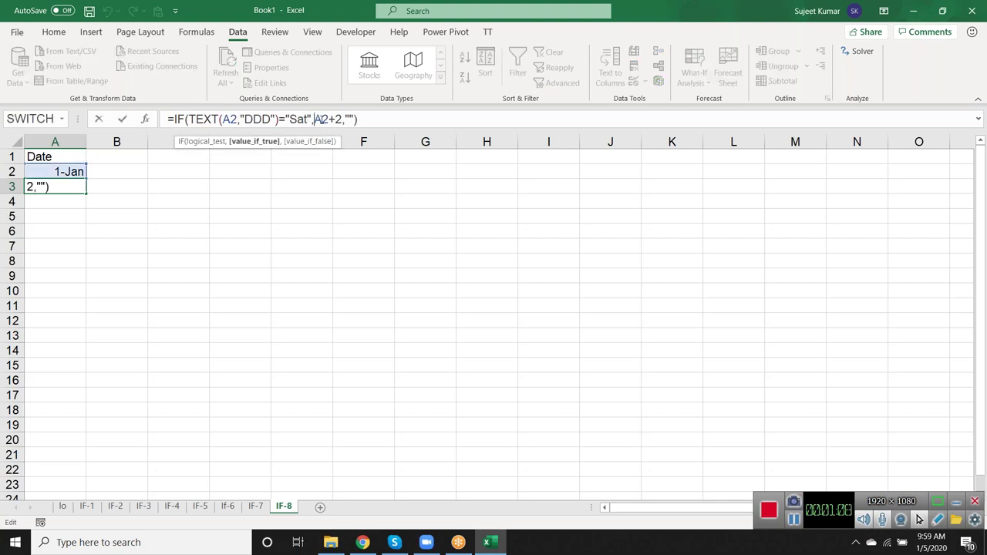
double_click(350, 119)
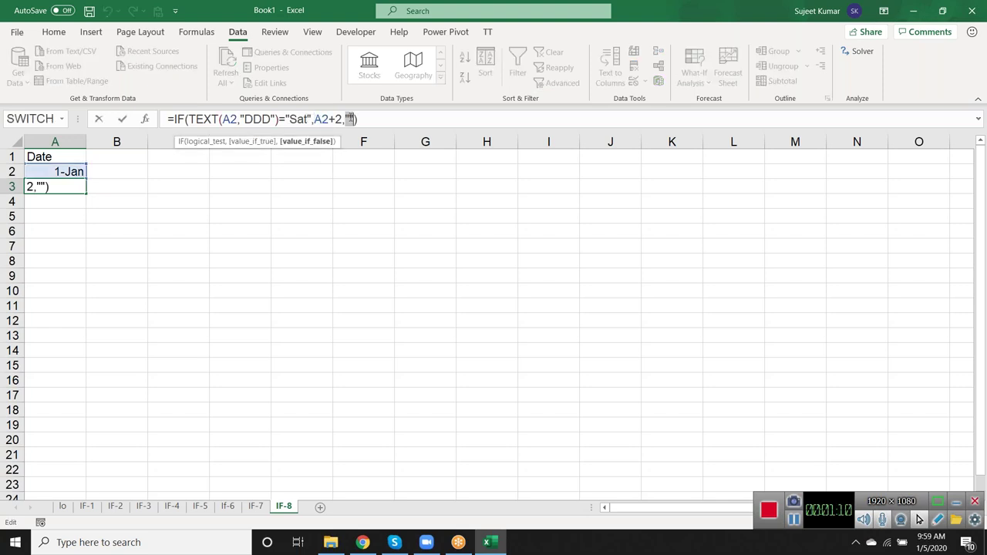
key("BackSpace")
left_click(34, 172)
type("+1")
key("Return")
Step: Format A3 and A2 as d-mmm-yy dates
left_click(77, 187)
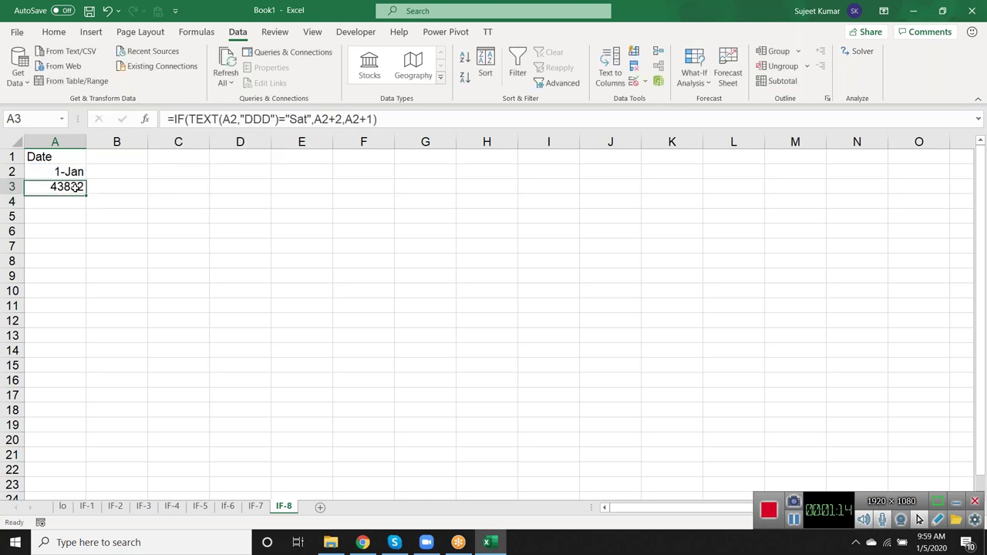
key("ctrl+shift+3")
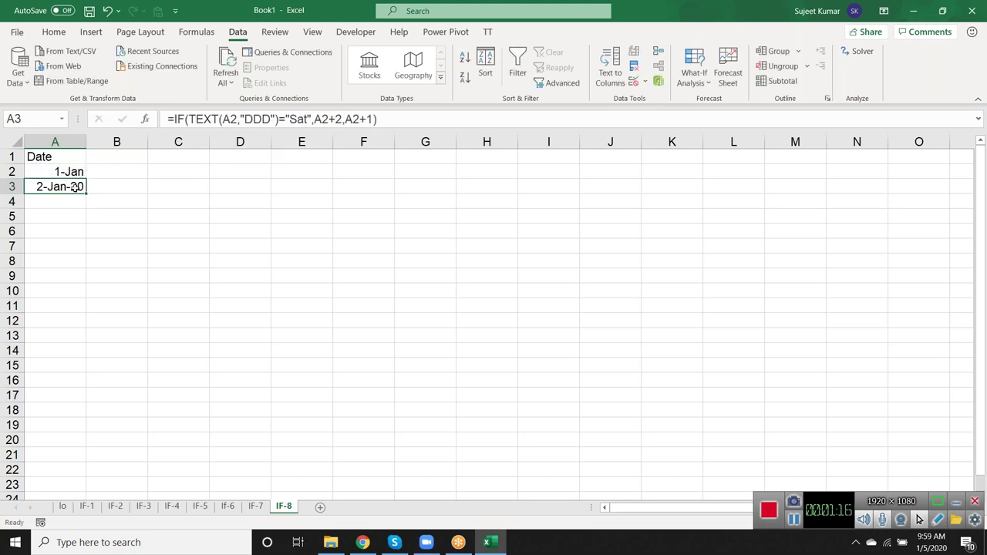
key("Up")
key("ctrl+shift+3")
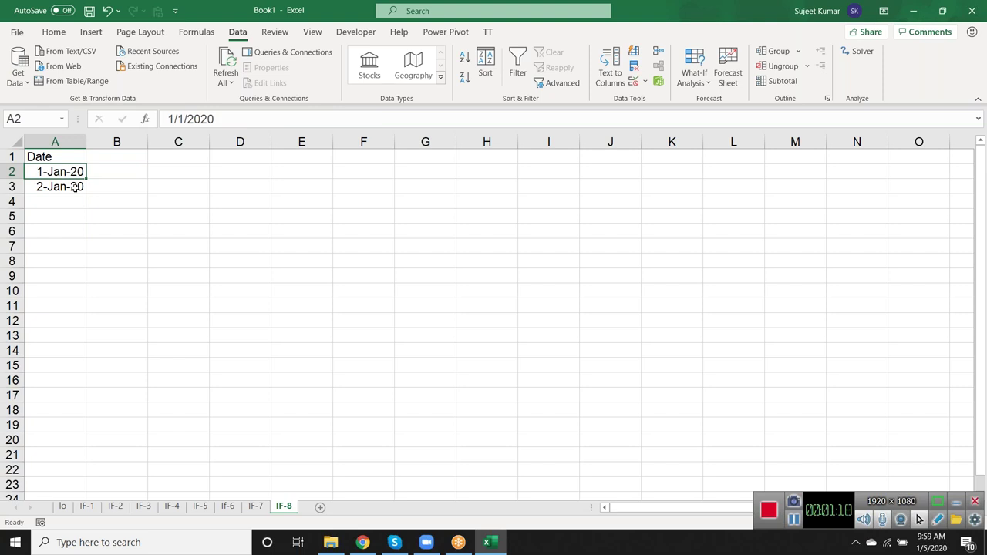
Step: Fill A3's date formula down column A, extending it to row 29
left_click(75, 187)
left_click_drag(85, 194, 88, 375)
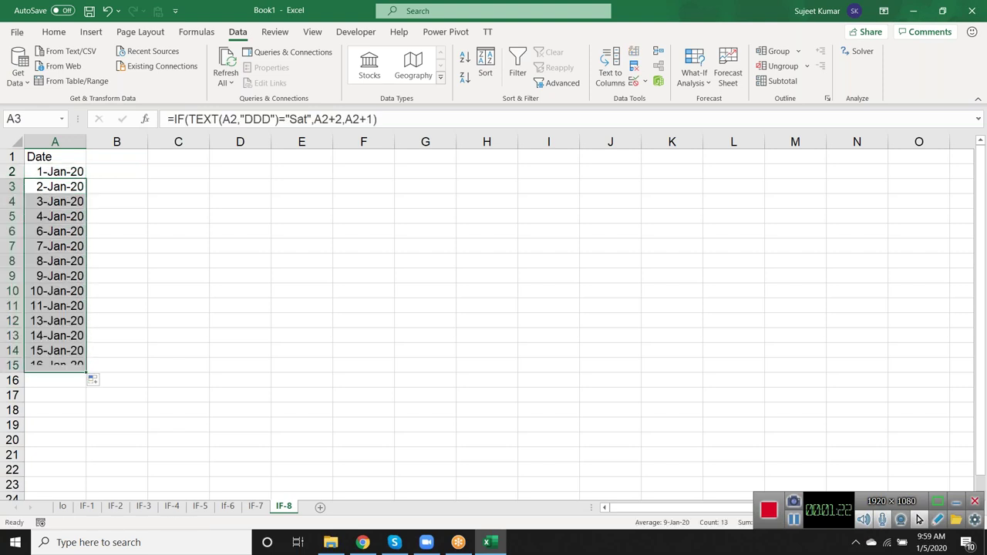
scroll(88, 375, "down", 2)
scroll(87, 374, "down", 1)
left_click_drag(86, 242, 99, 442)
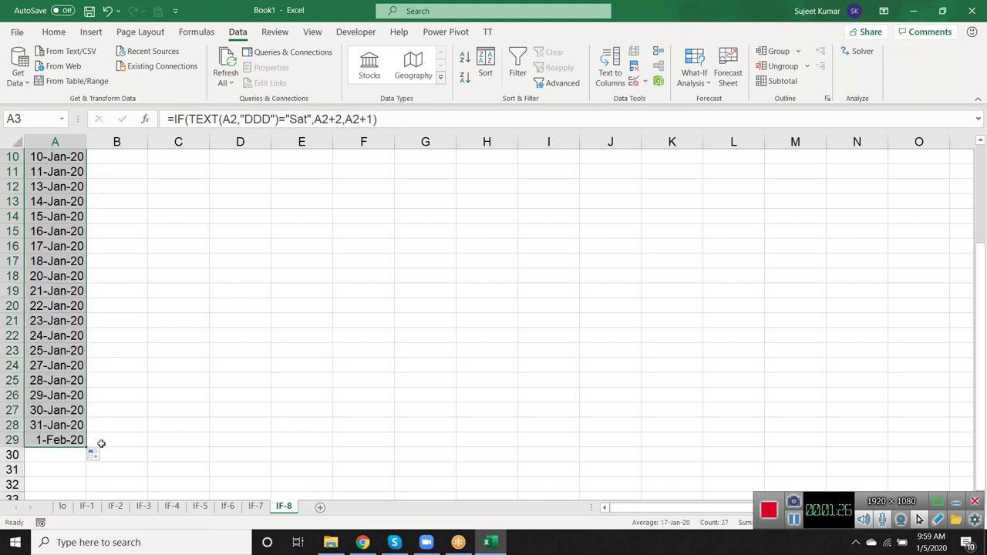
Step: Check A5's formula against the Windows calendar's weekdays, leaving it unchanged
scroll(88, 434, "up", 3)
left_click_drag(102, 349, 101, 349)
left_click(101, 349)
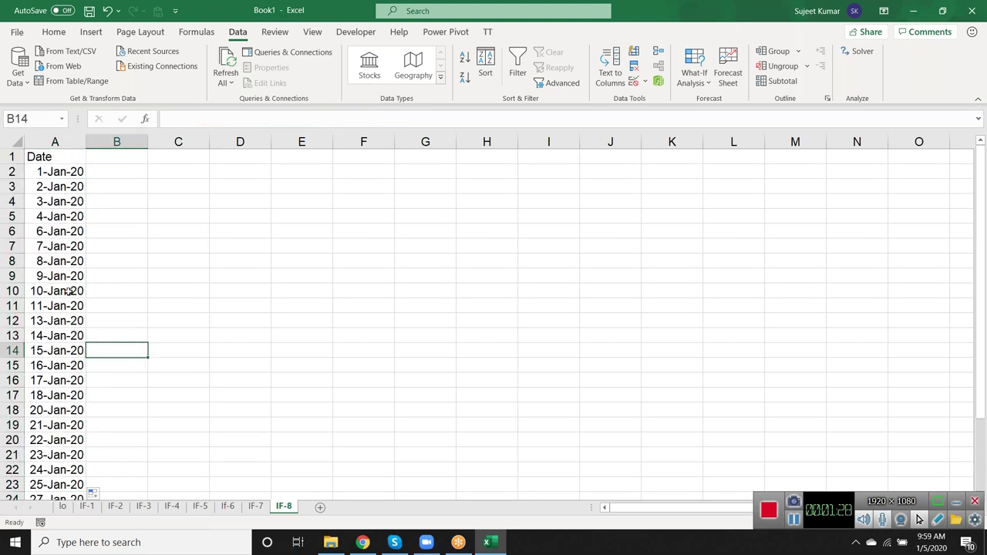
left_click(43, 219)
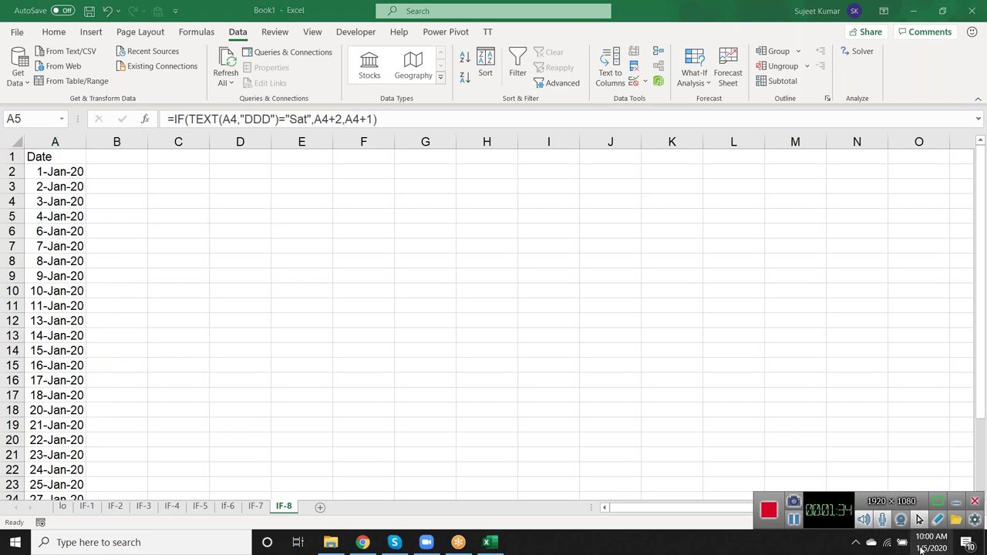
left_click(920, 548)
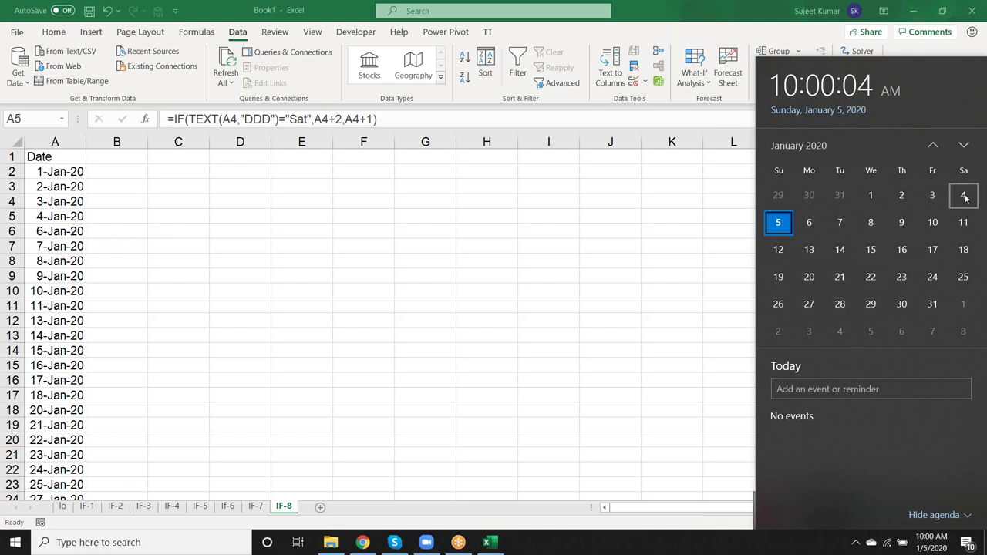
left_click(53, 217)
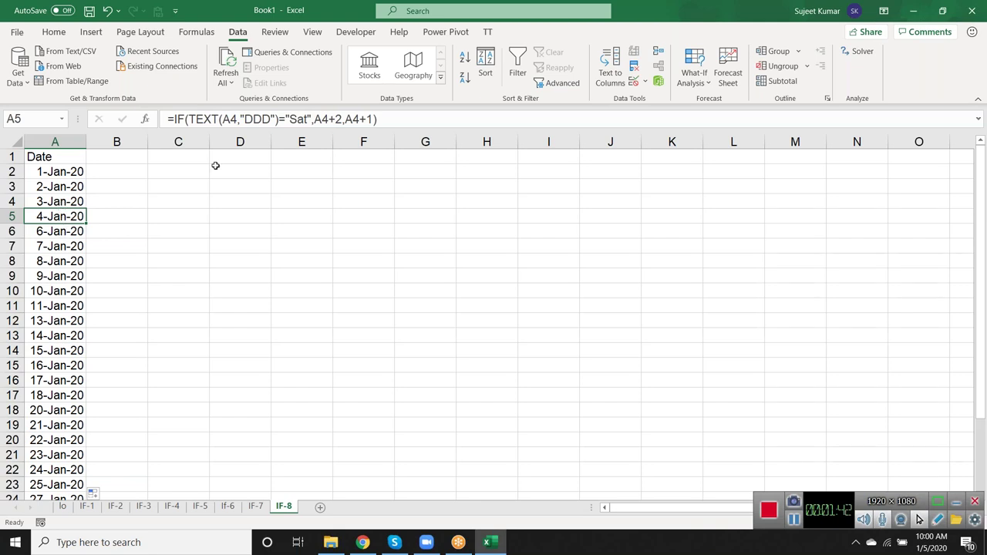
left_click(270, 120)
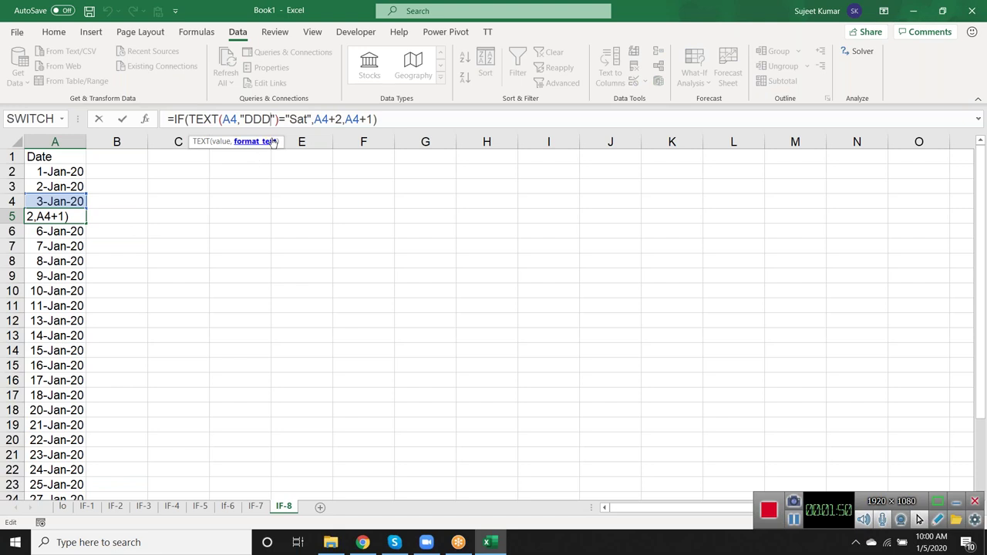
key("ctrl+Return")
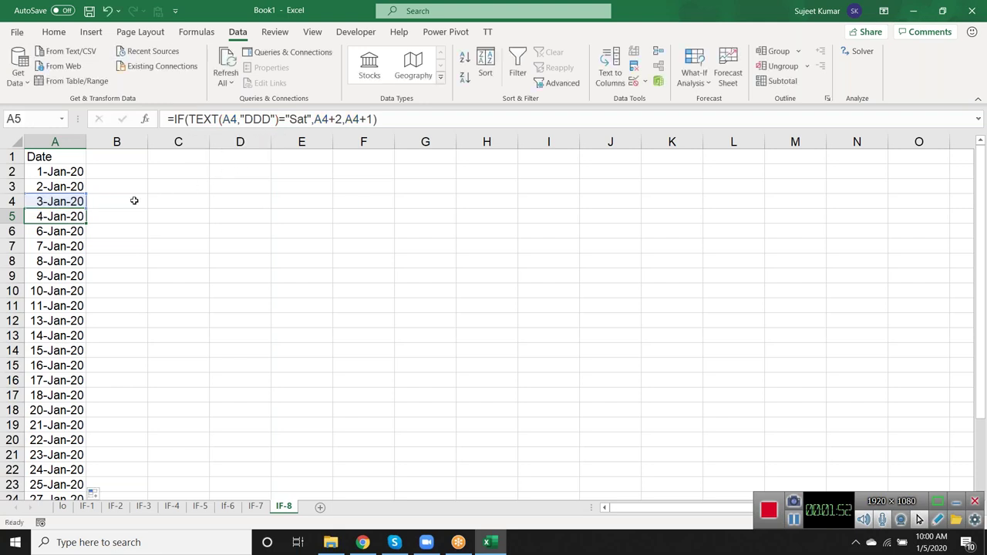
Step: Change A3's test to TEXT(A2+1,"DDD") and fill the revised formula down column A
left_click(77, 186)
left_click(237, 118)
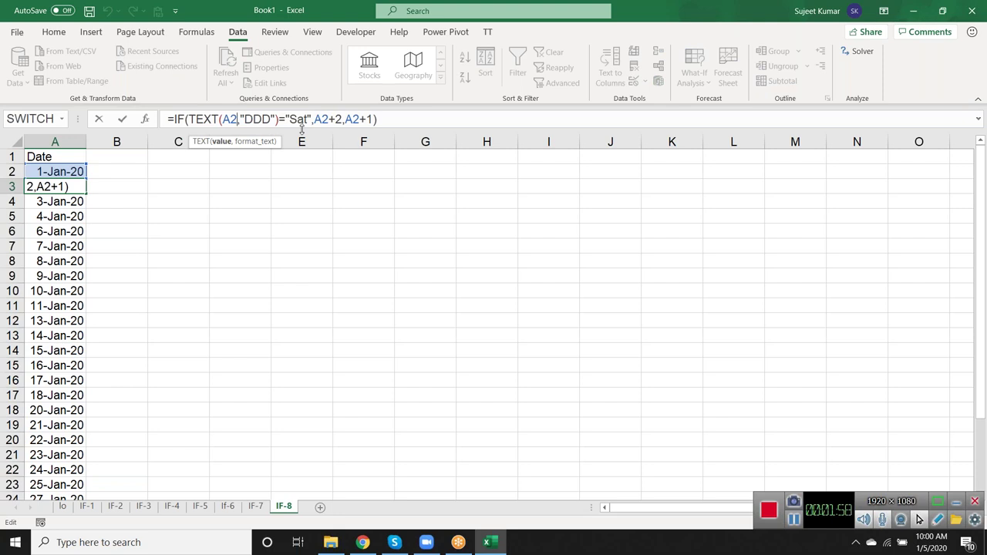
type("+")
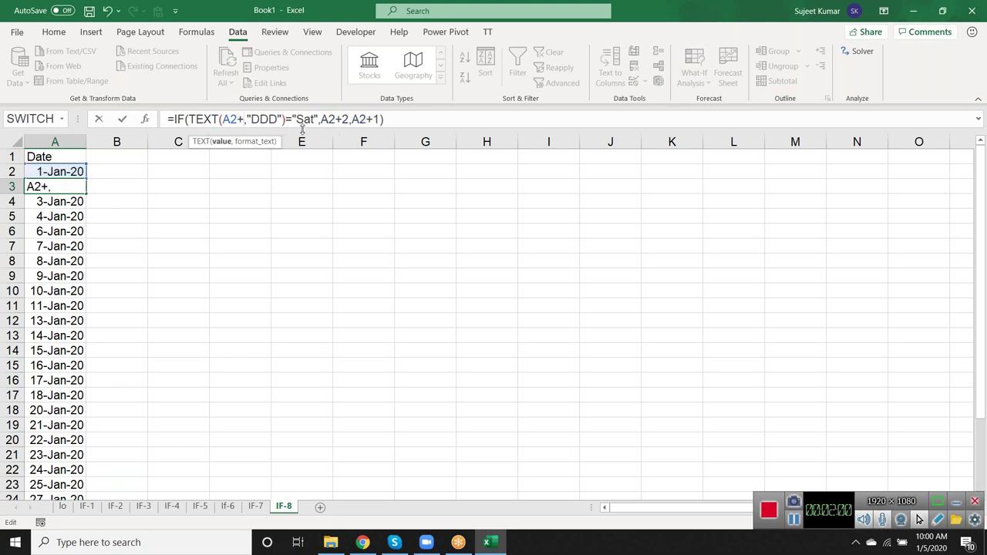
type("1")
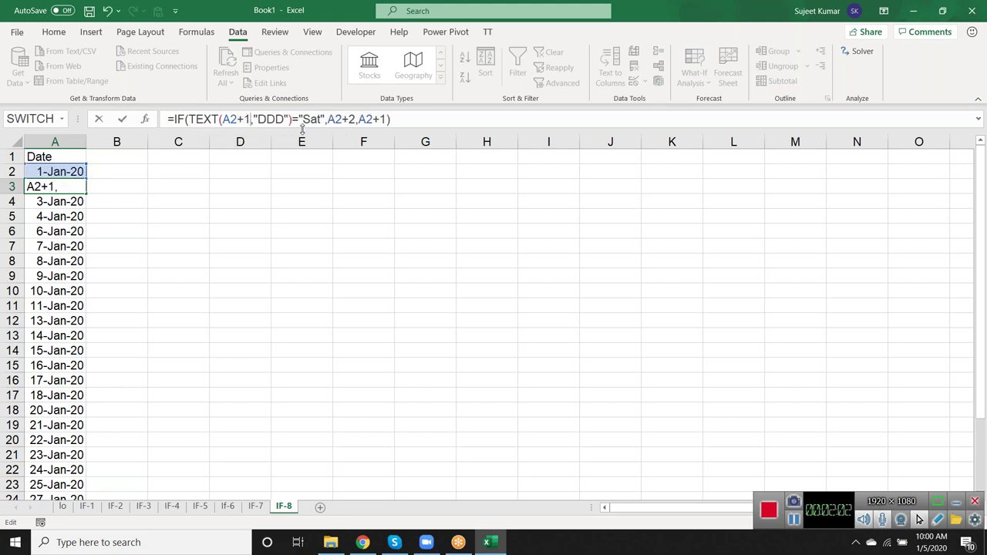
key("Return")
key("Up")
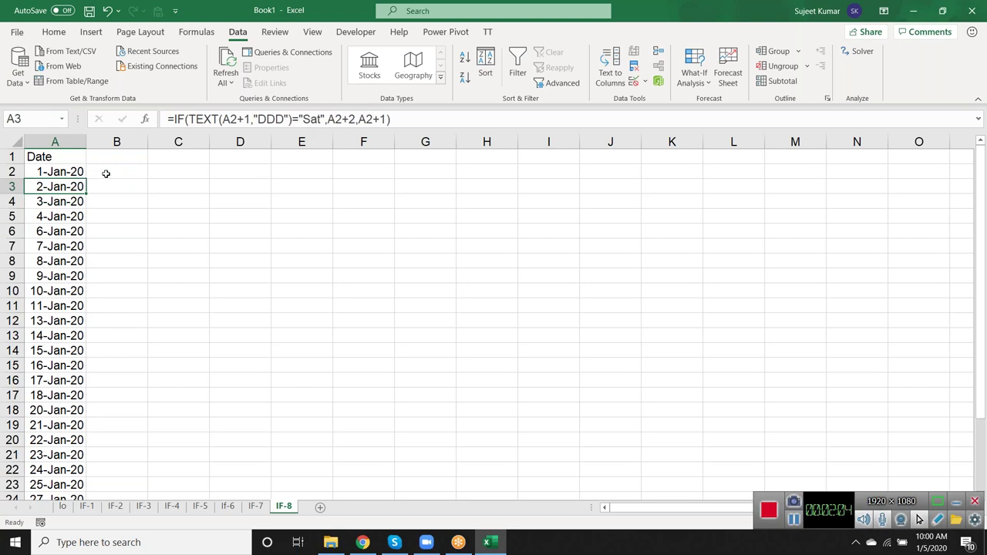
double_click(85, 194)
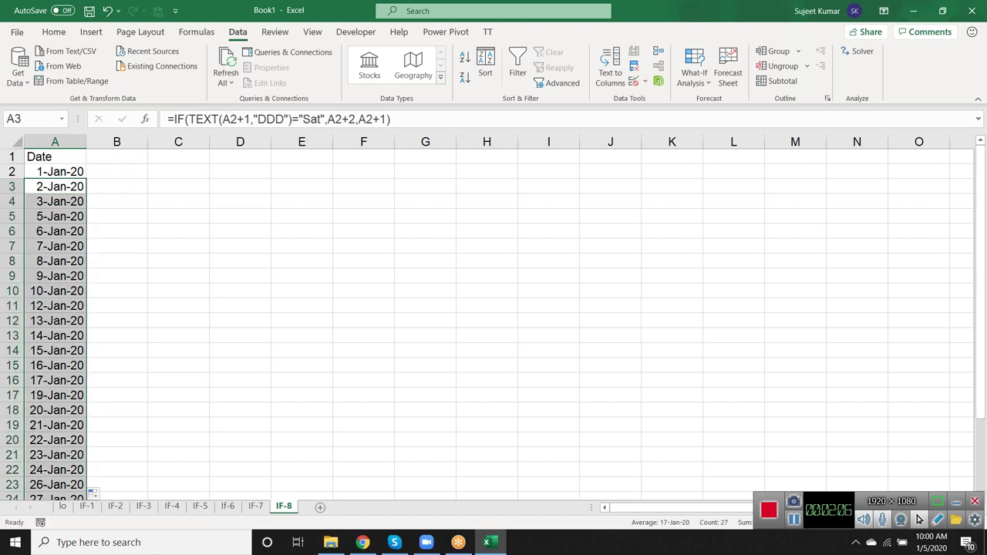
left_click(77, 216)
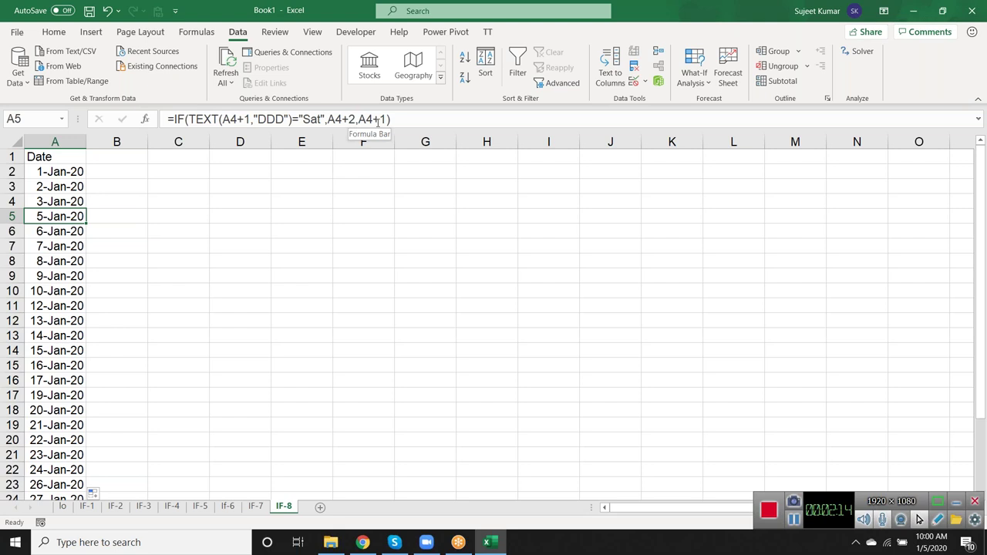
Step: Change A5's Saturday increment from A4+2 to A4+3
left_click(353, 119)
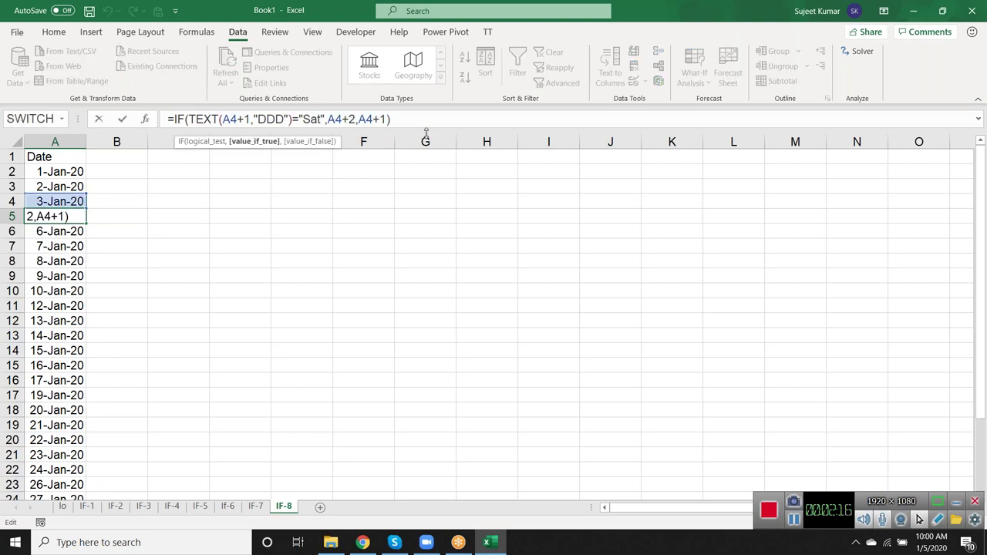
key("BackSpace")
type("3")
key("Return")
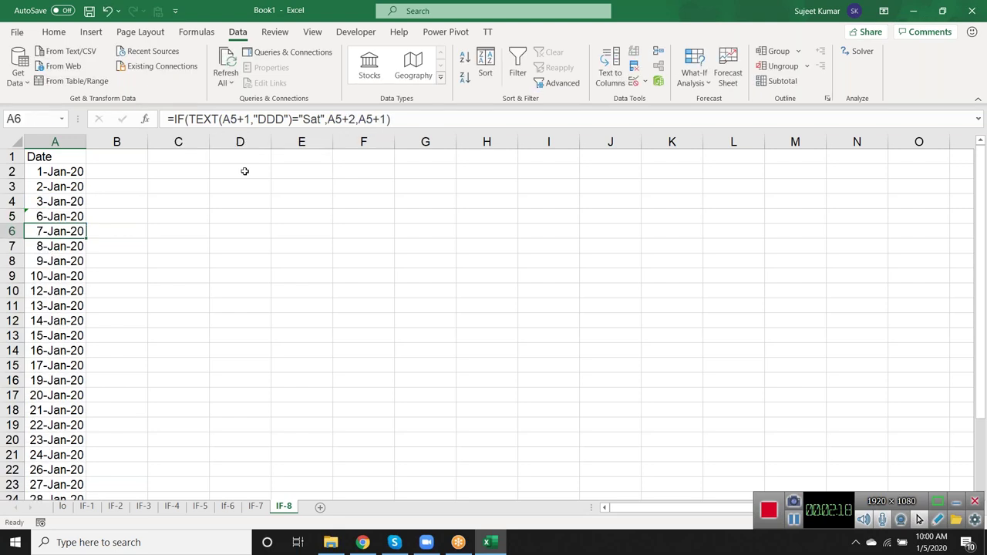
left_click(80, 216)
Step: Set A3's increment to A2+3 and fill the formula down the date column
left_click(60, 186)
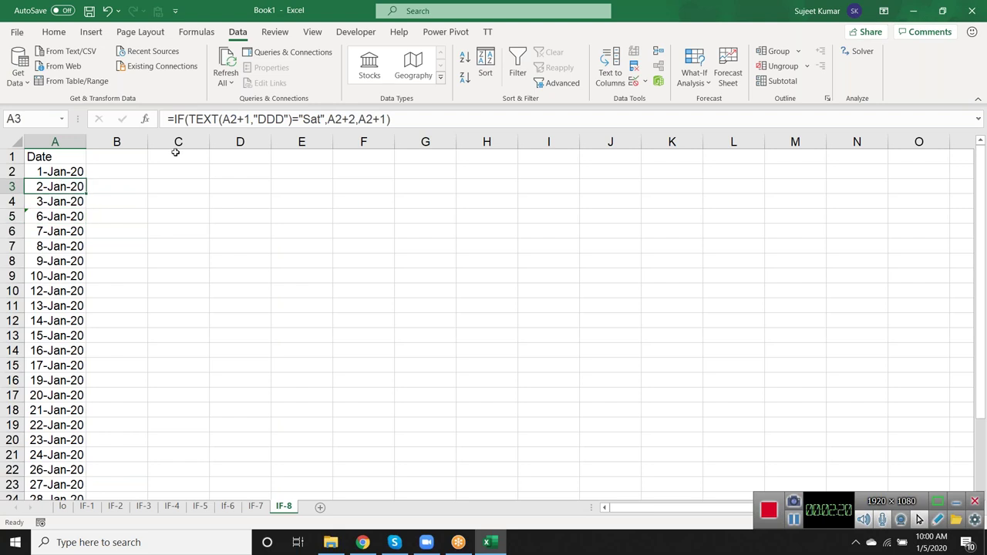
left_click(347, 119)
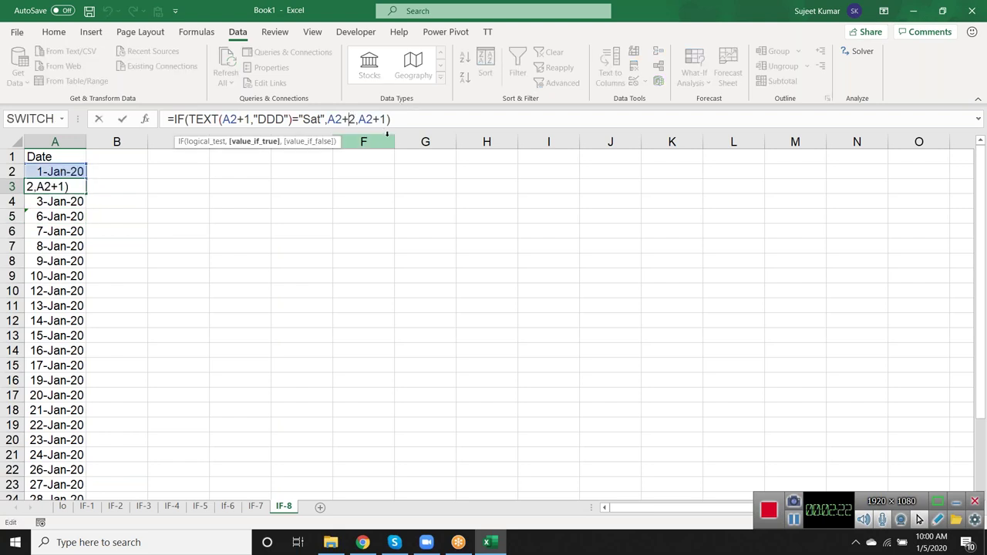
key("BackSpace")
type("3")
key("Return")
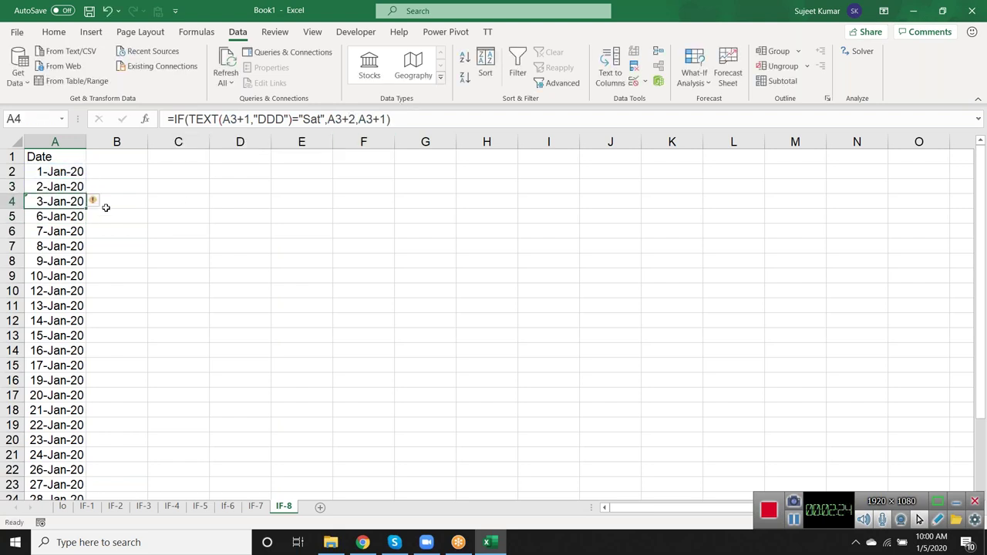
left_click(74, 182)
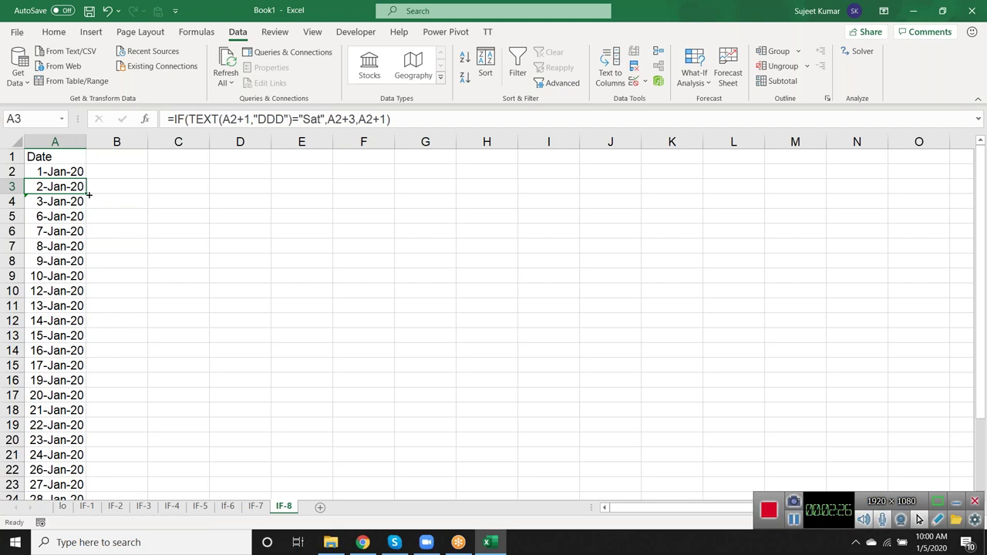
double_click(88, 195)
Step: Check the filled formulas in A4 and A5, then dismiss the ShareChat notification
left_click(57, 249)
left_click(48, 203)
left_click(51, 216)
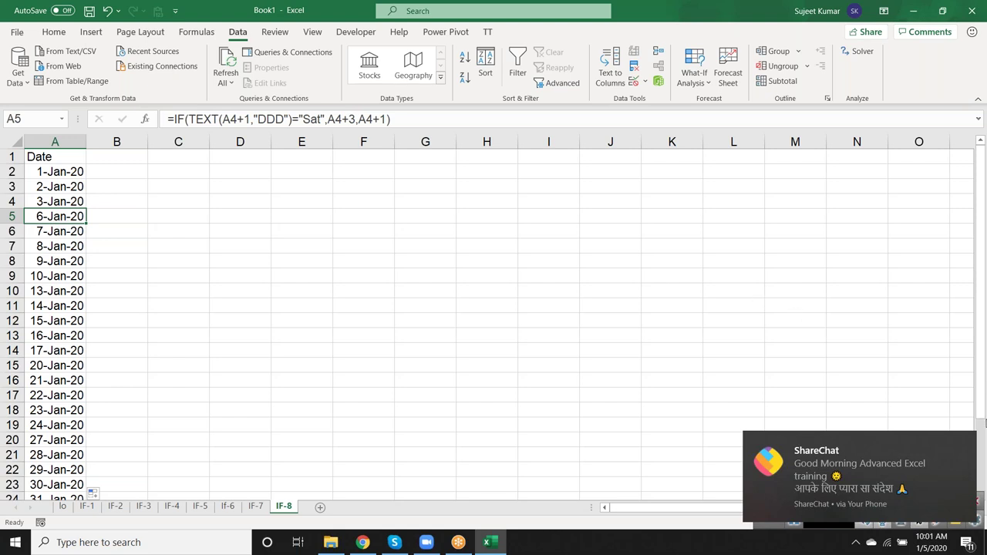
left_click(962, 445)
left_click(69, 218)
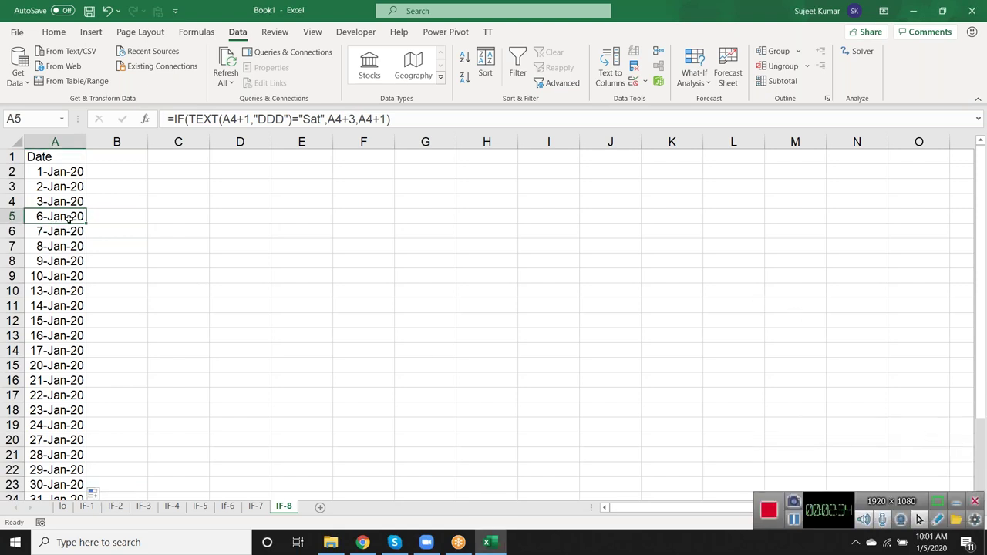
left_click(52, 173)
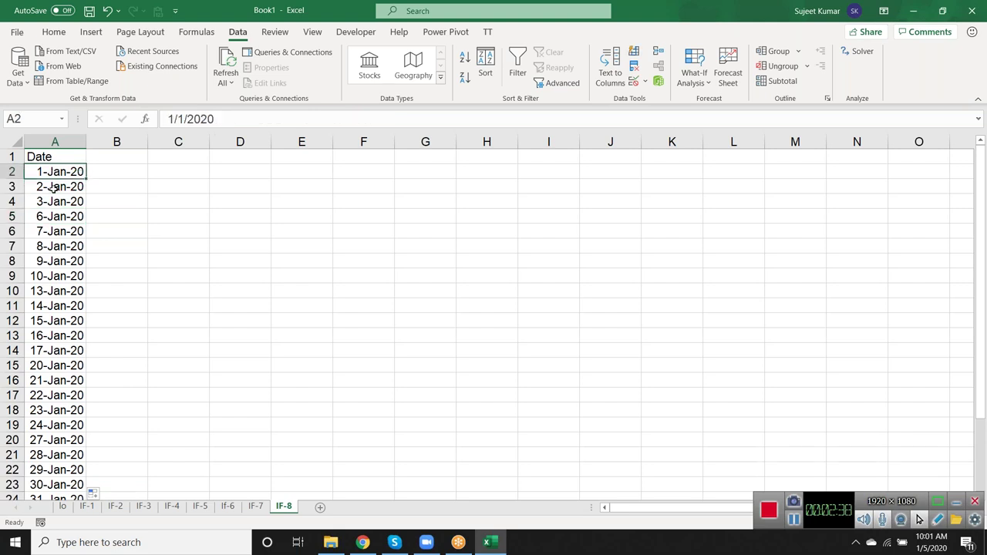
left_click(54, 188)
key("F2")
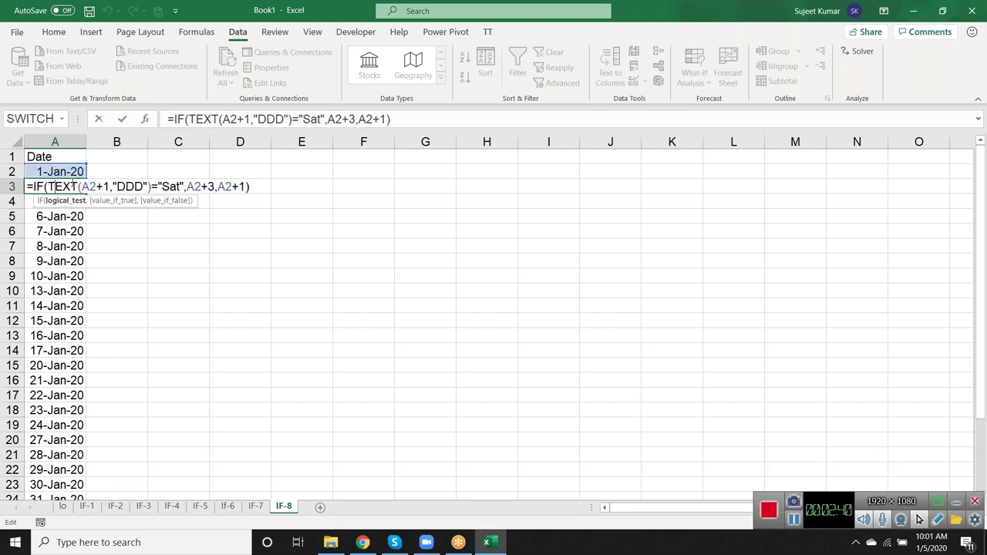
left_click_drag(82, 186, 109, 188)
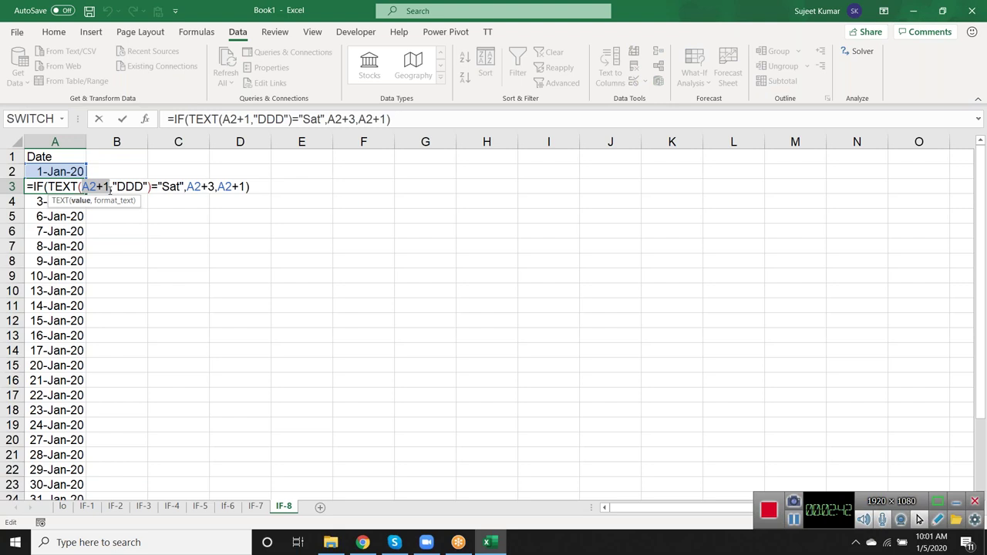
left_click(151, 187)
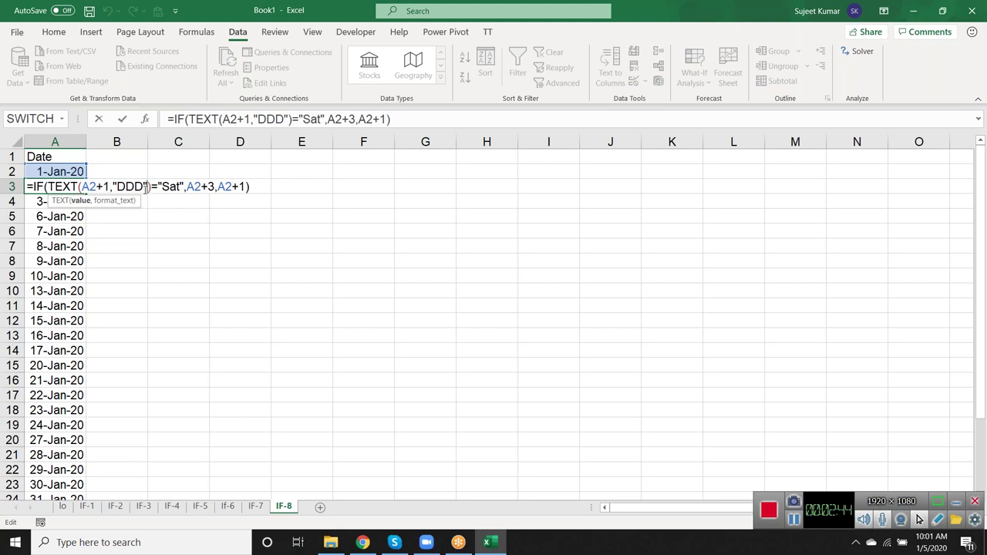
left_click_drag(150, 187, 82, 189)
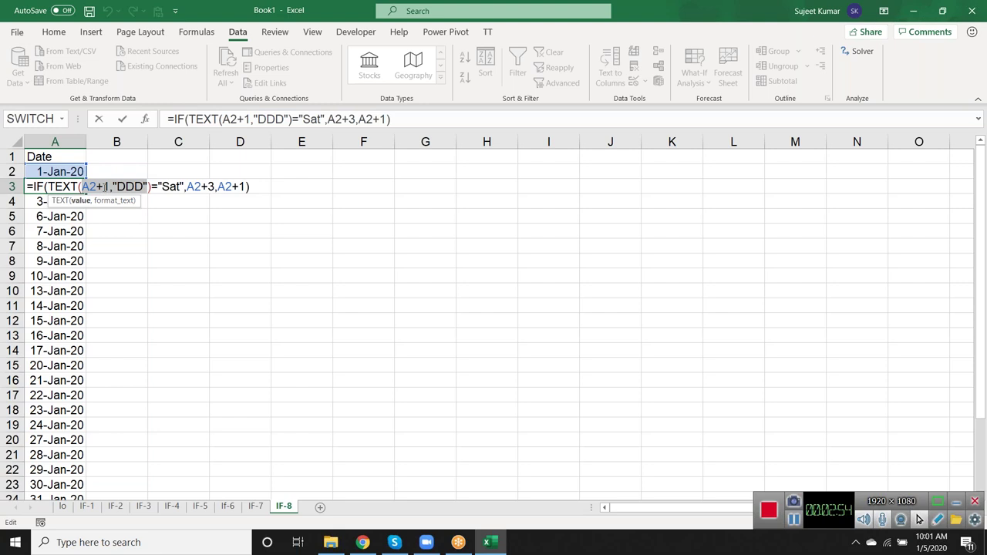
left_click_drag(158, 187, 185, 187)
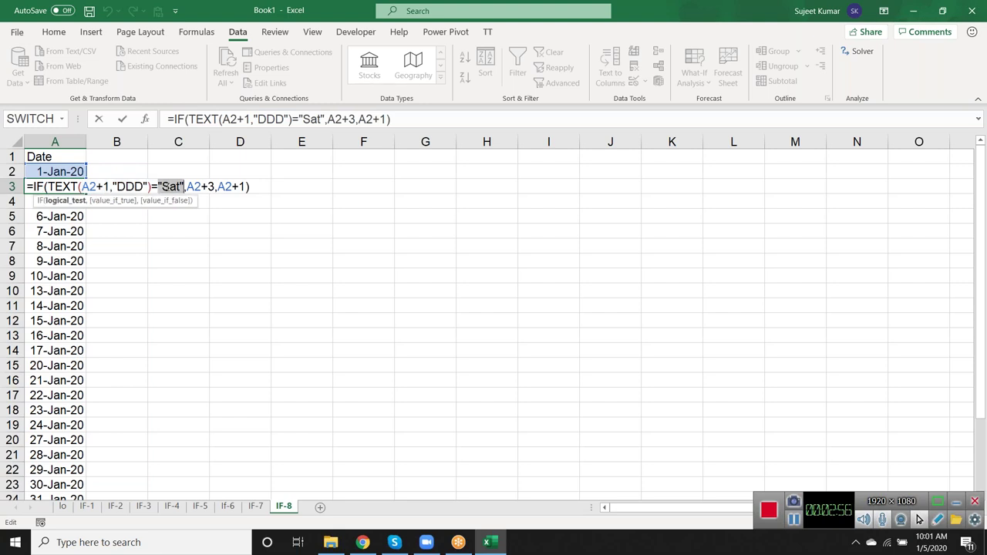
left_click(186, 186)
key("ctrl+Return")
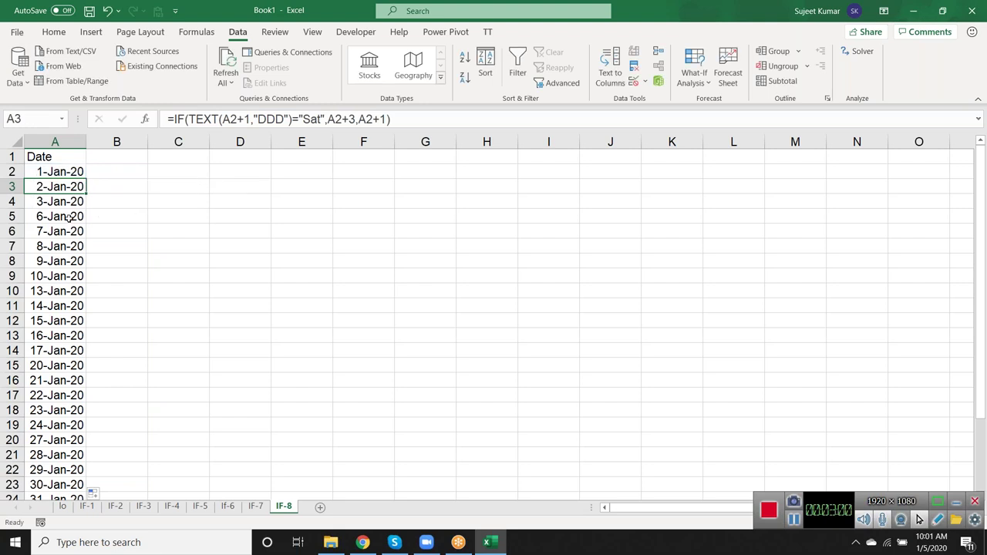
left_click(64, 219)
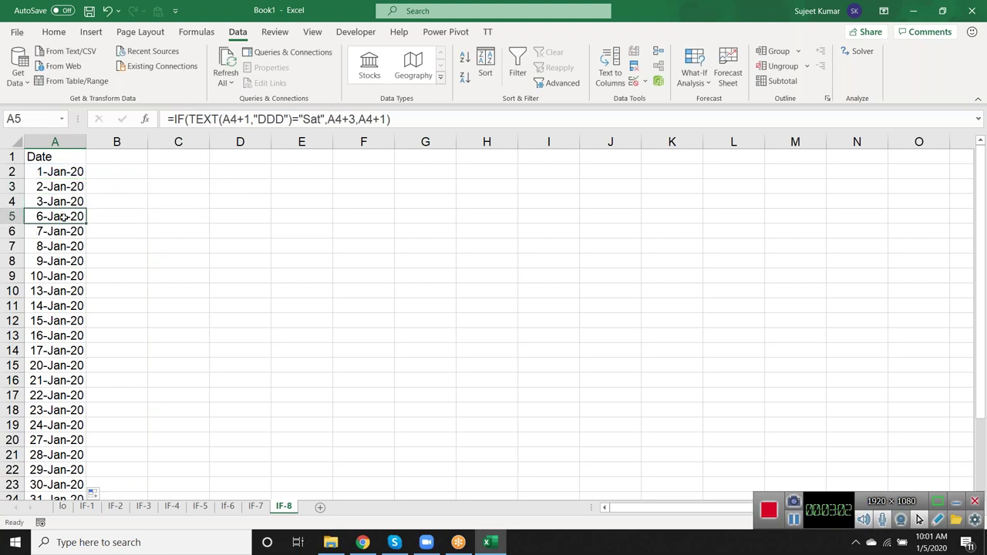
double_click(64, 219)
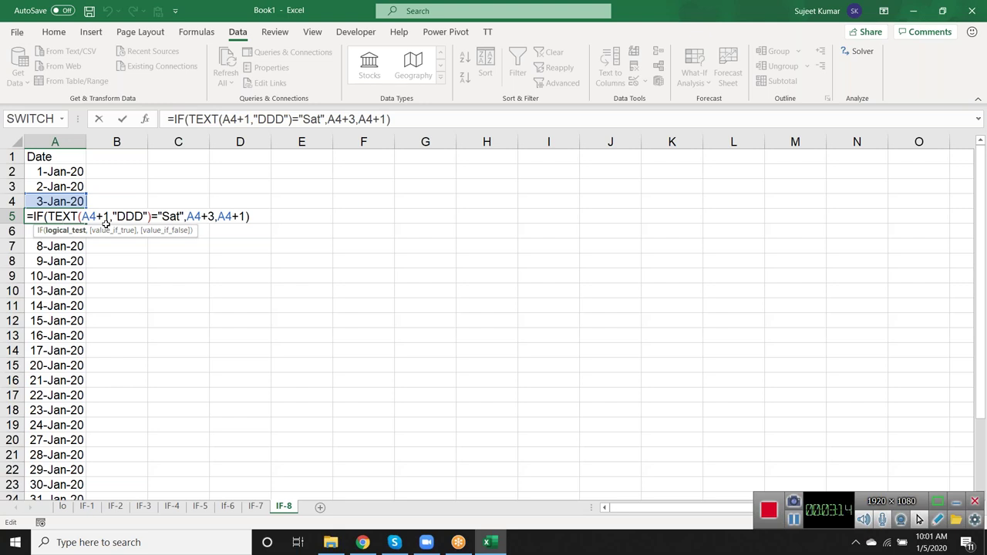
left_click_drag(82, 217, 111, 218)
left_click(188, 217)
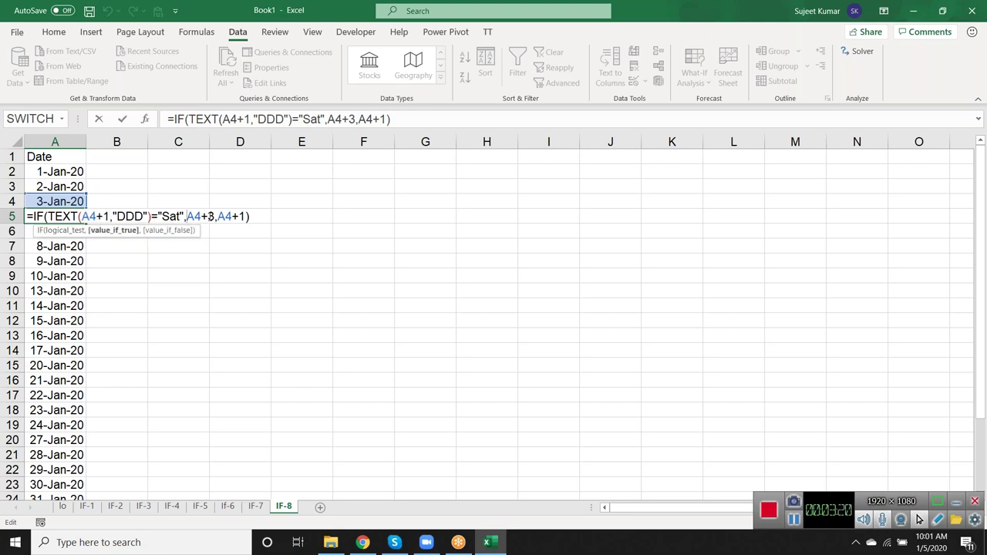
double_click(210, 217)
key("Return")
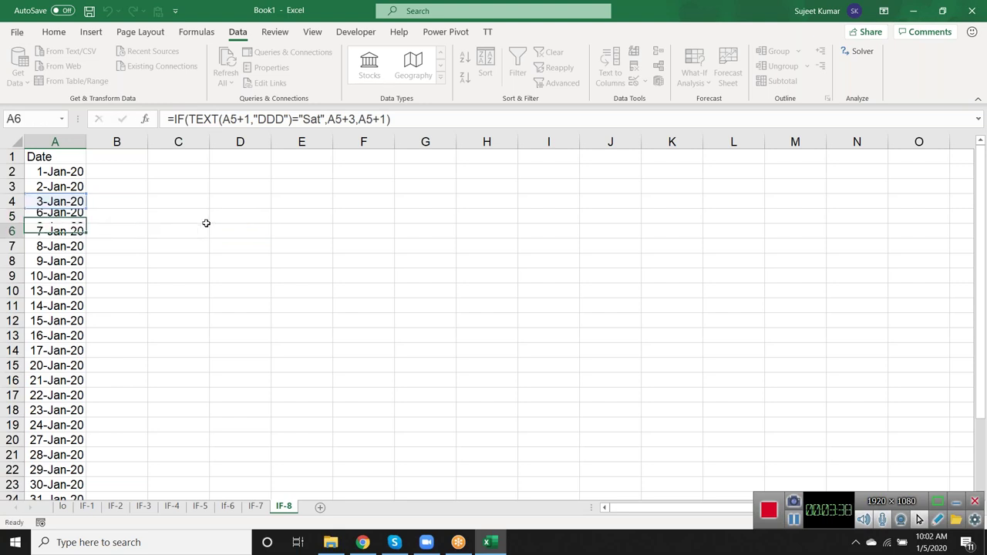
scroll(96, 372, "down", 4)
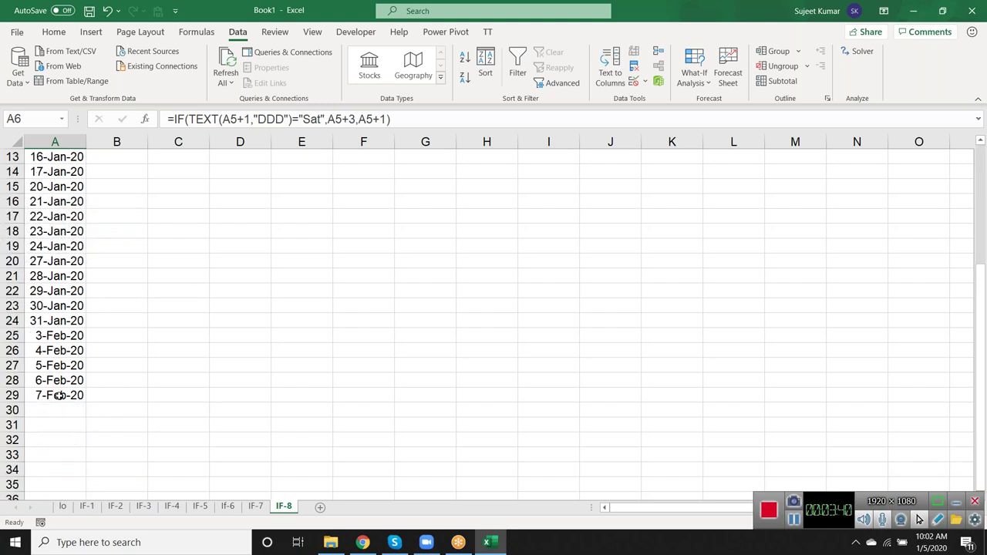
left_click_drag(51, 337, 50, 389)
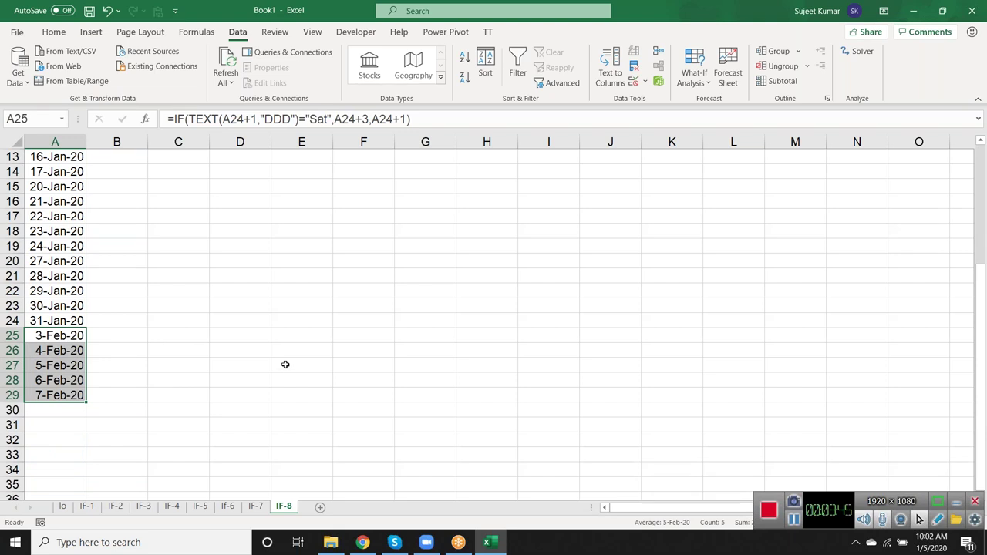
scroll(284, 364, "up", 4)
scroll(289, 356, "down", 5)
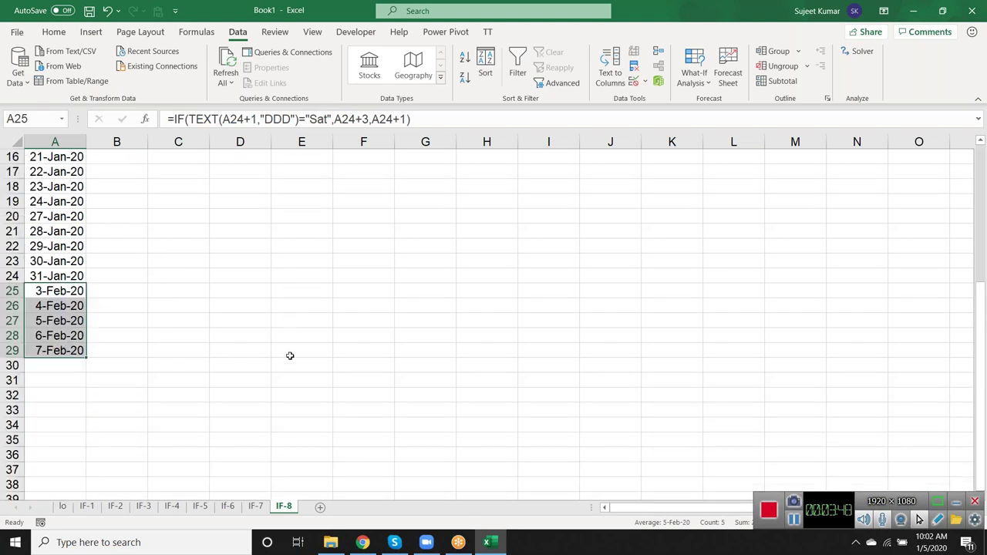
left_click(46, 276)
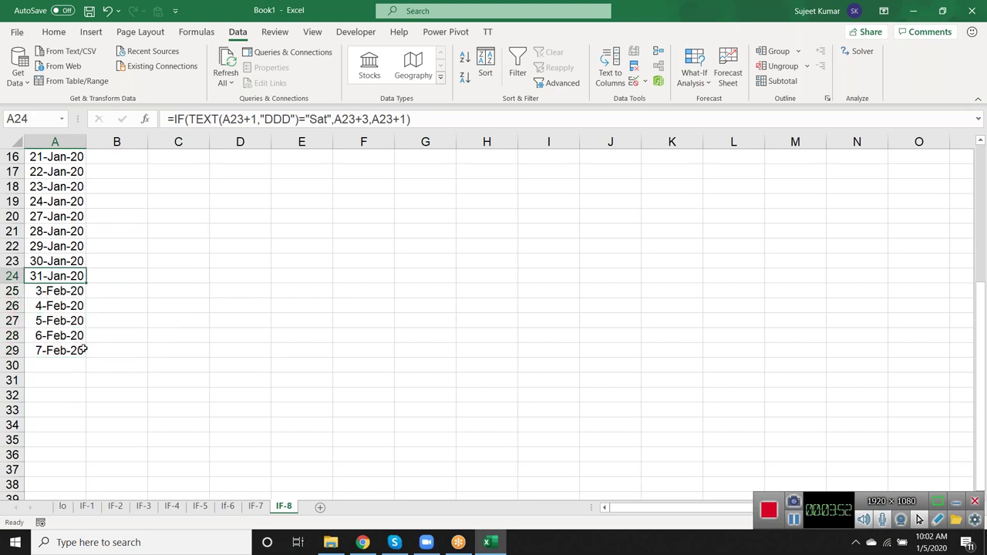
scroll(85, 347, "up", 5)
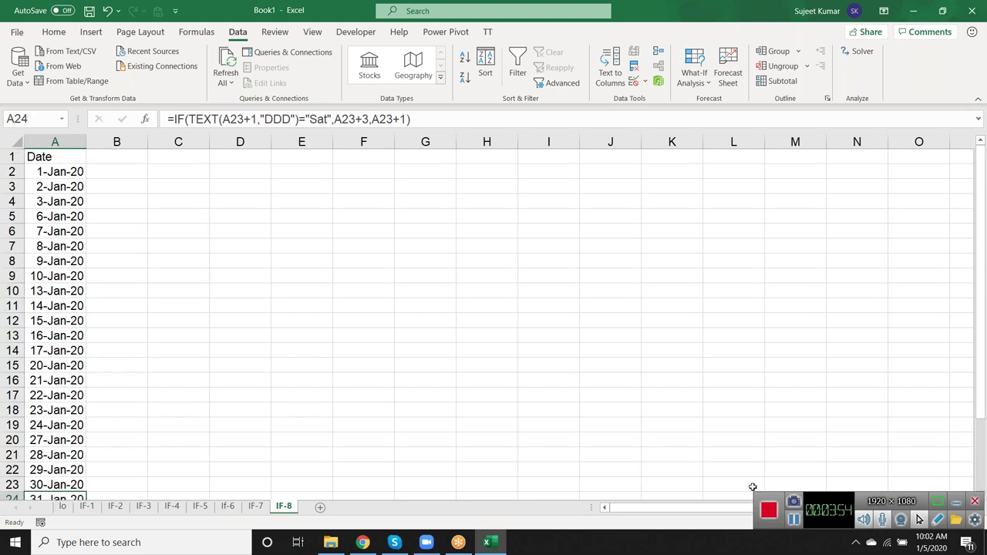
left_click(925, 542)
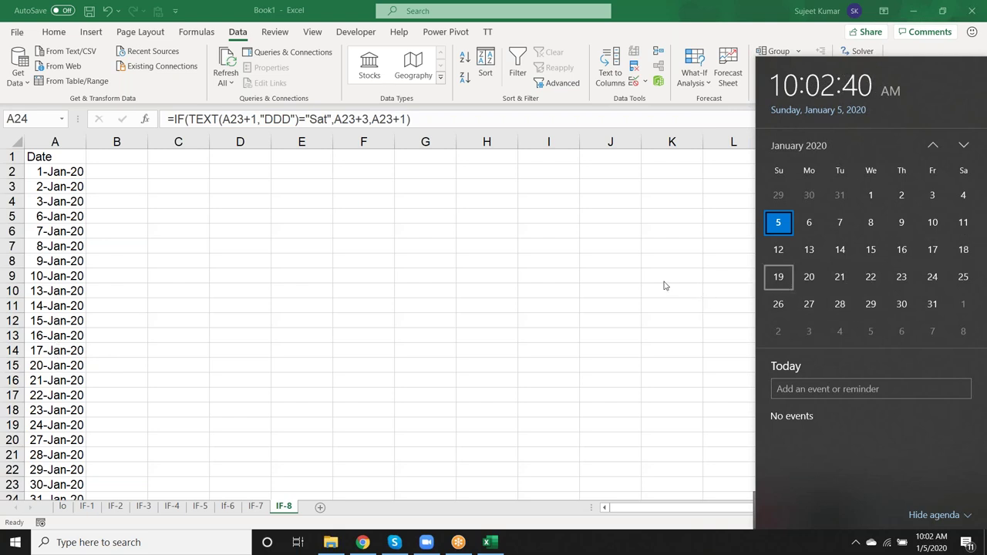
left_click(290, 272)
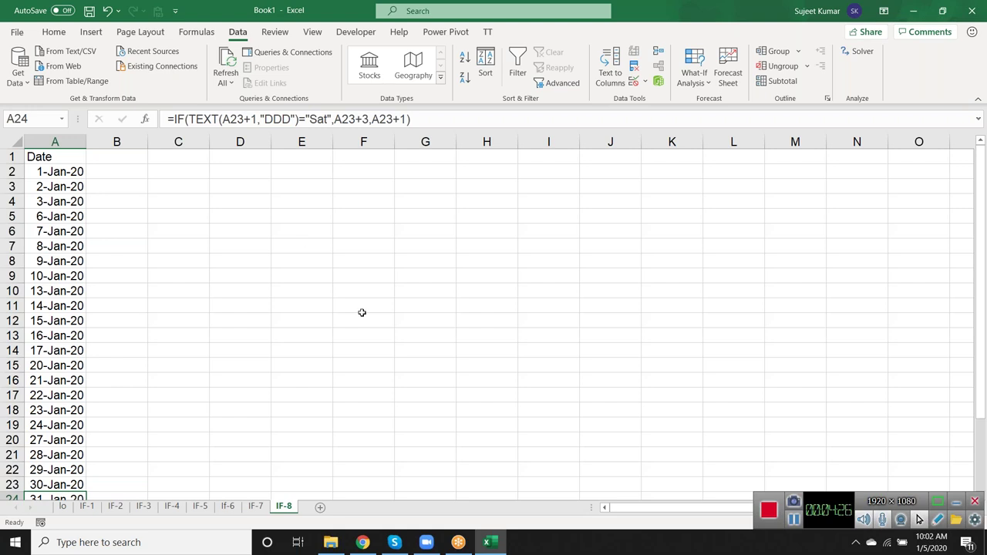
left_click(918, 519)
left_click(767, 510)
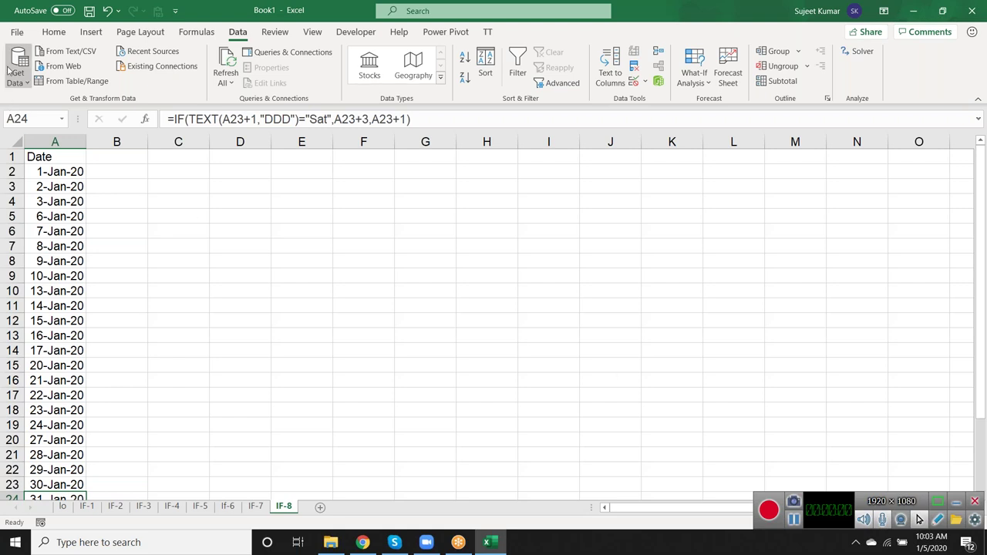
Step: Save the workbook to the Desktop as macro-enabled IF-1.xlsm, then restore and minimise Excel
left_click(17, 34)
left_click(18, 200)
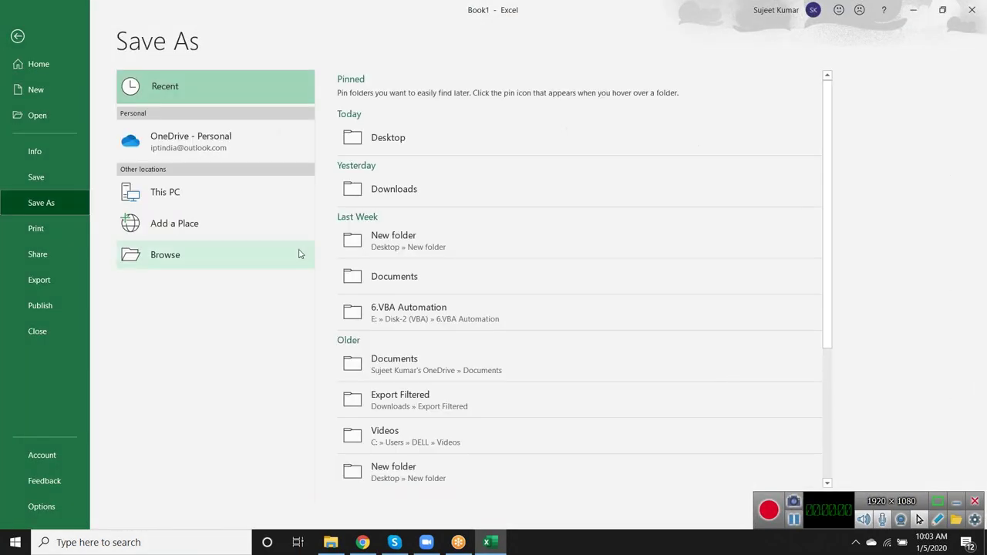
left_click(382, 146)
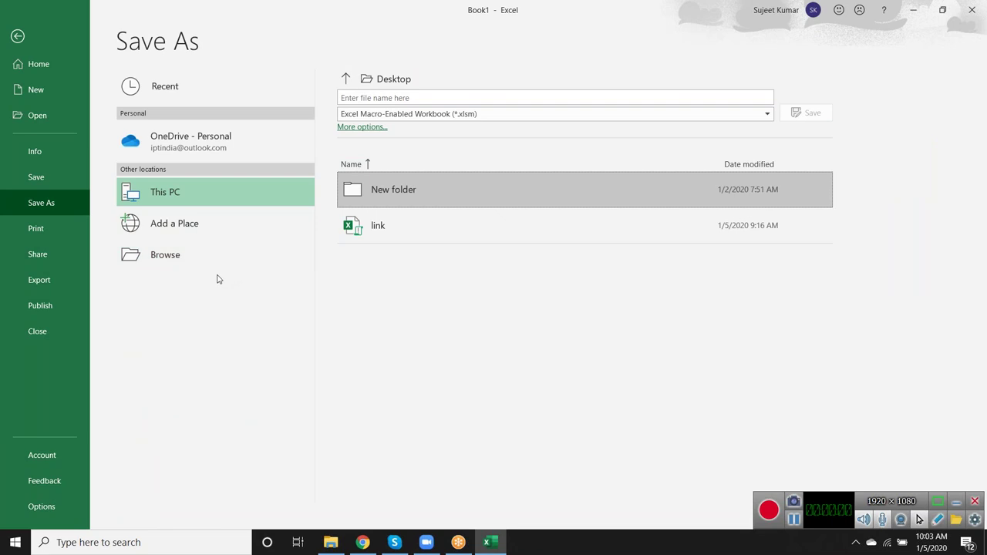
left_click(370, 98)
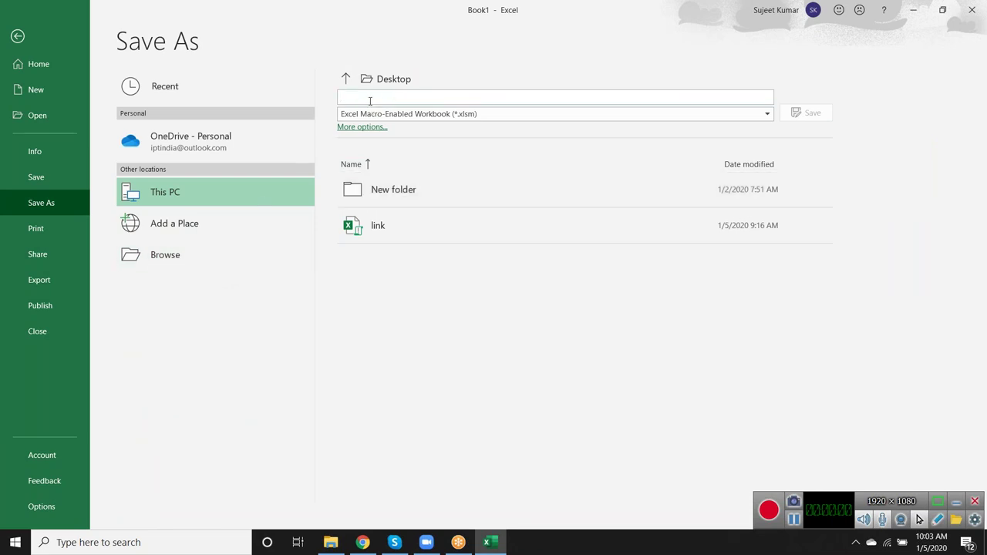
type("lf")
key("BackSpace")
key("BackSpace")
type("lf-")
type("1")
left_click(803, 115)
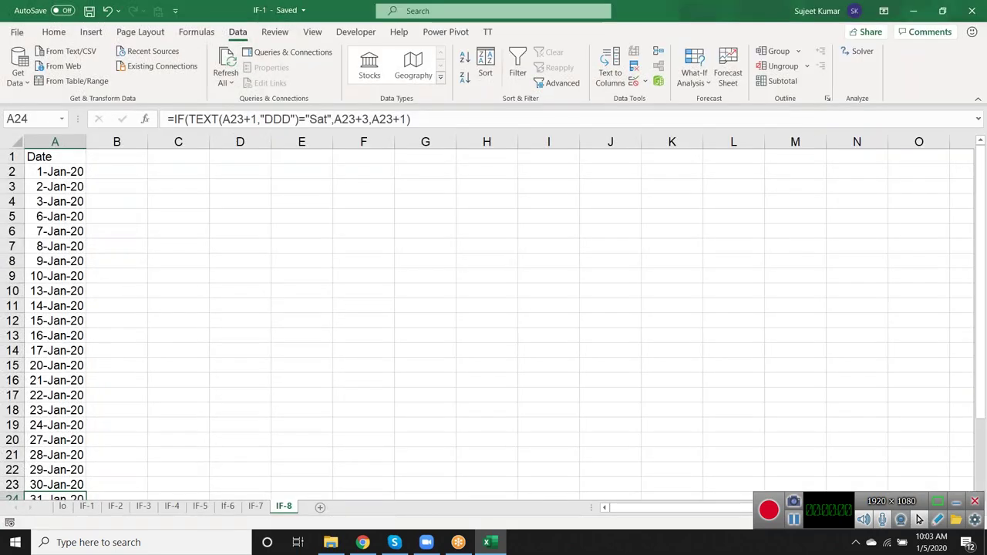
double_click(216, 22)
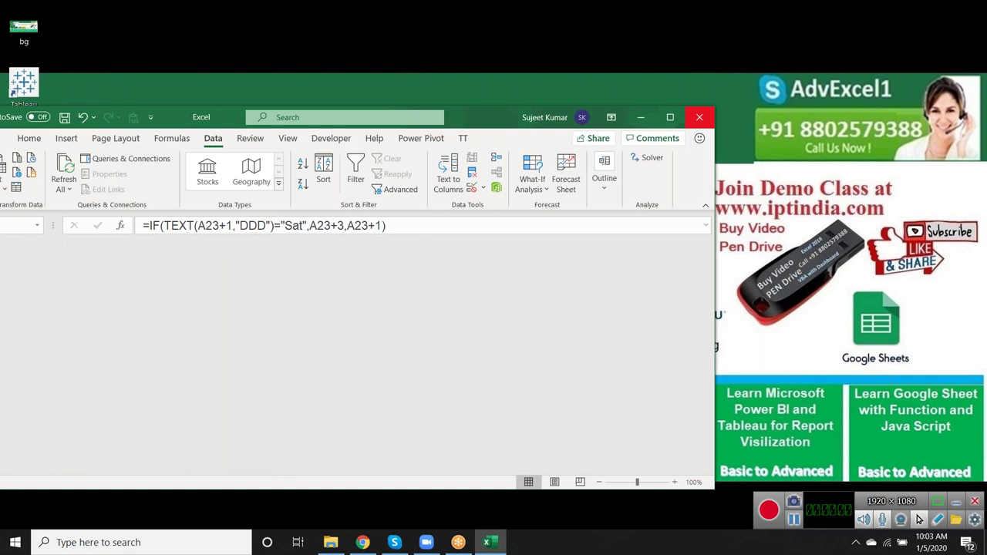
left_click(487, 542)
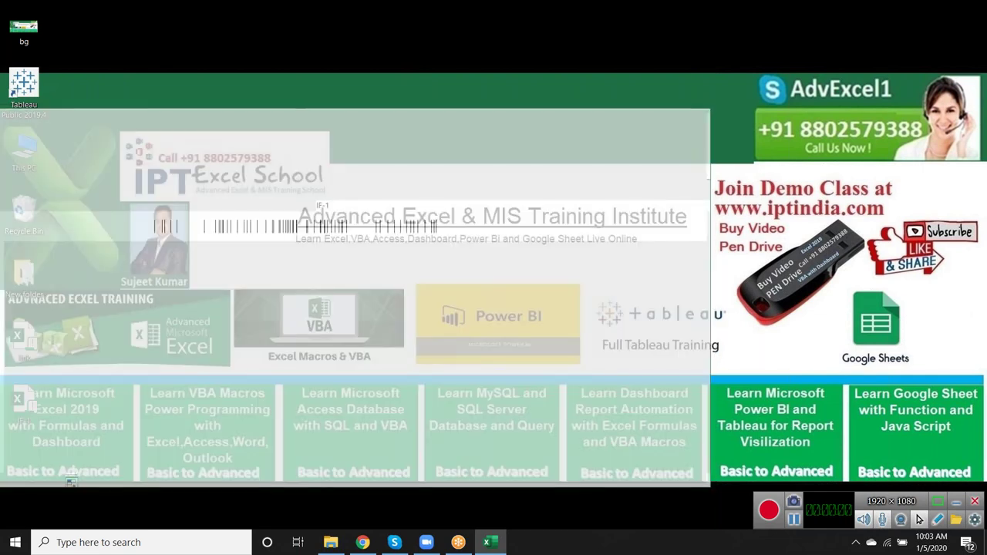
Step: Load gmail.com in Chrome's current tab and start a new message
left_click(362, 542)
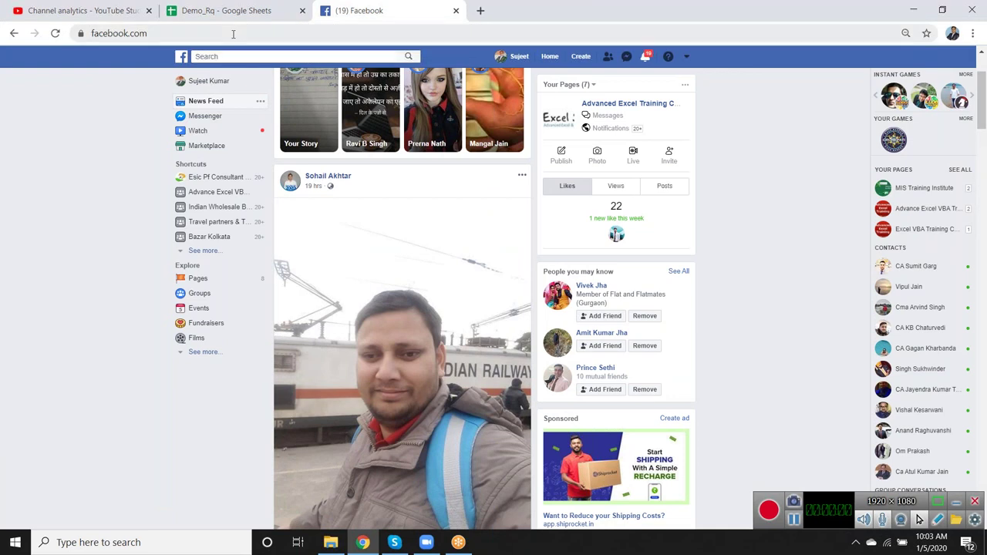
left_click(233, 33)
type("gmail")
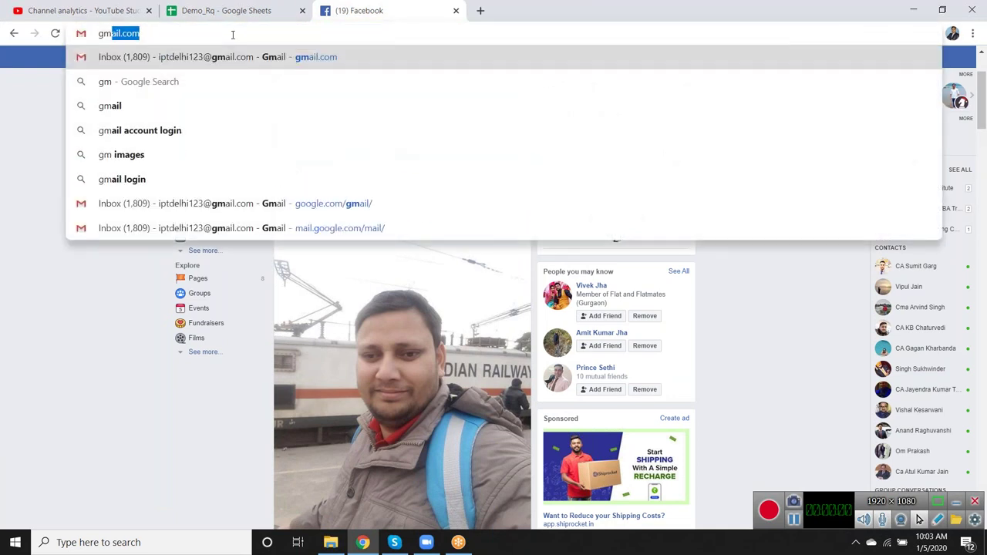
key("Return")
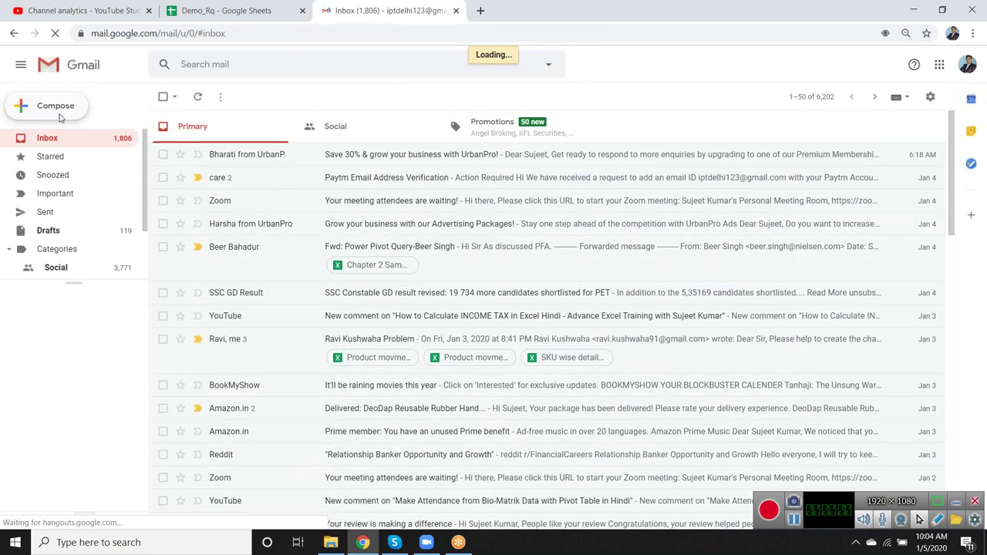
left_click(59, 116)
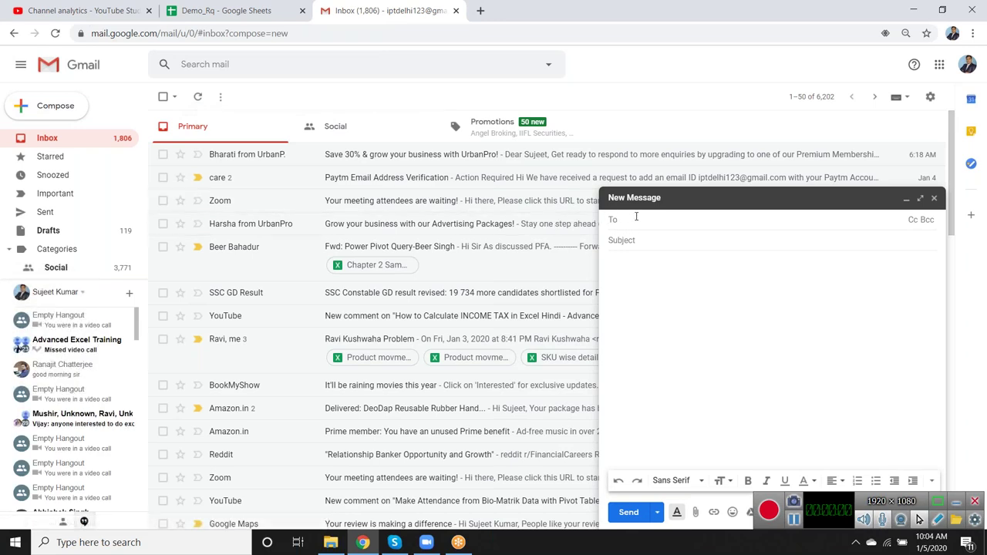
Step: Add the first recipient from the To field's autocomplete suggestions
type("g")
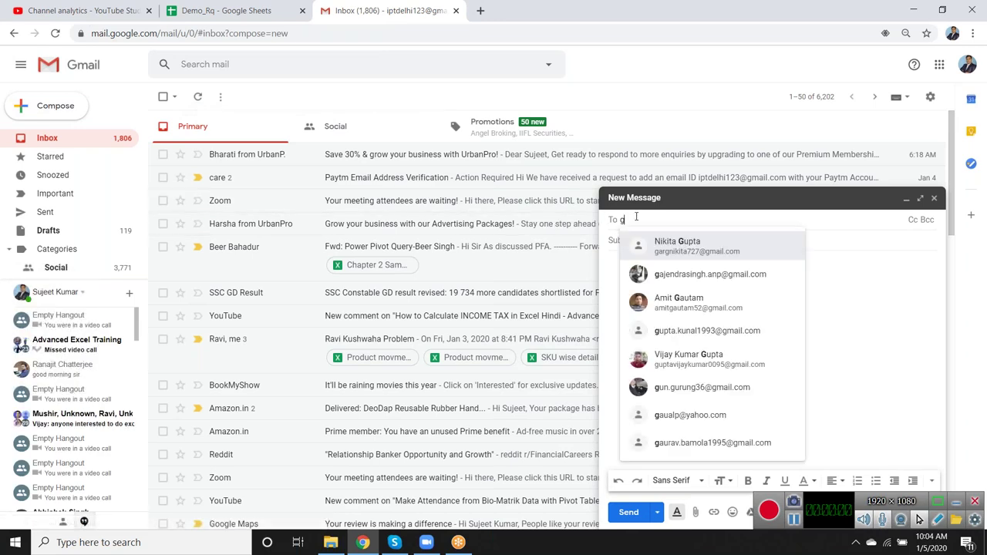
key("BackSpace")
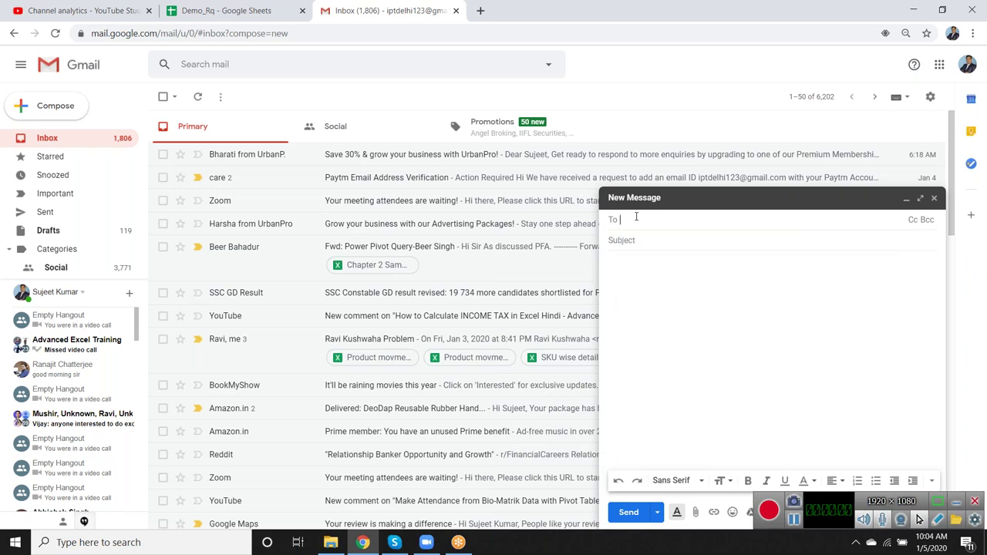
type("bir")
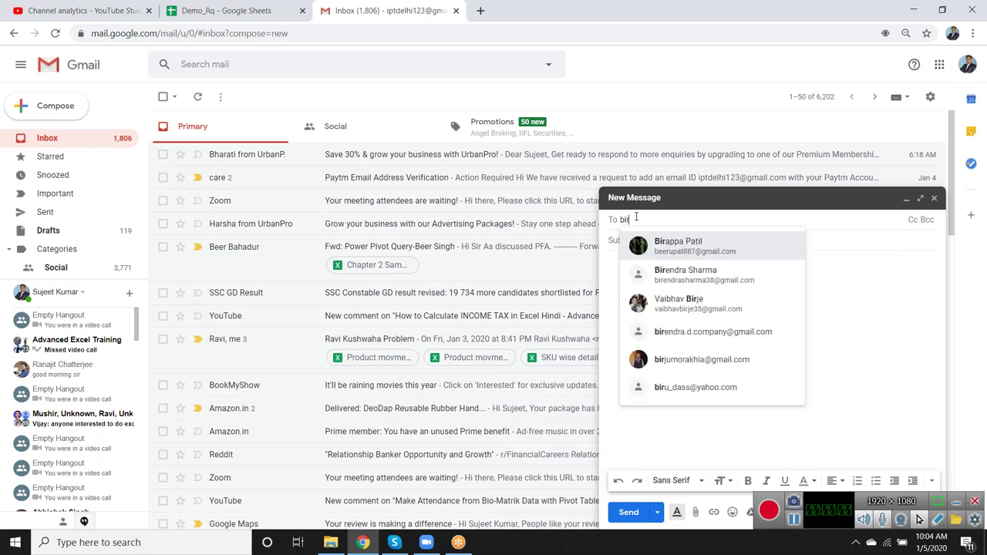
type("s")
key("BackSpace")
key("BackSpace")
key("BackSpace")
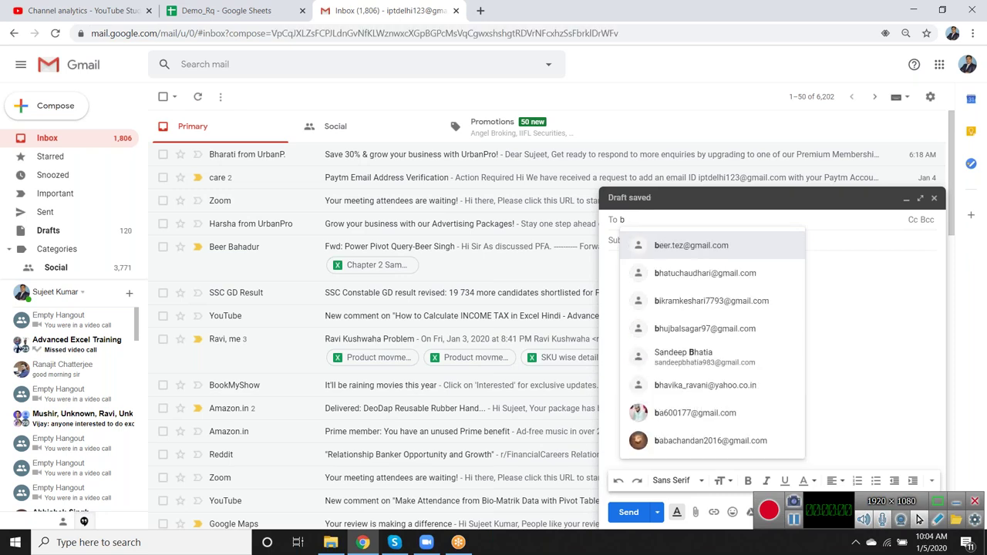
type("er")
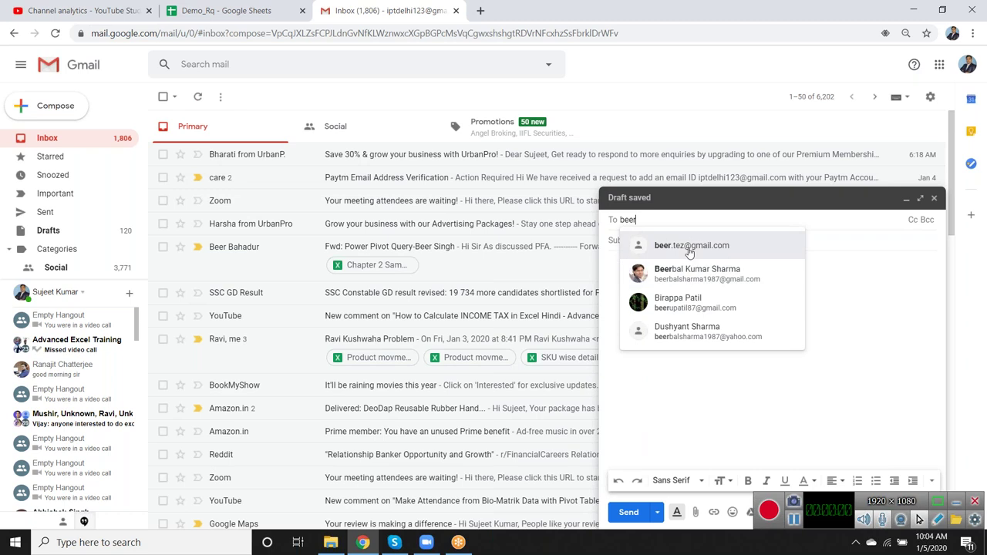
key("Return")
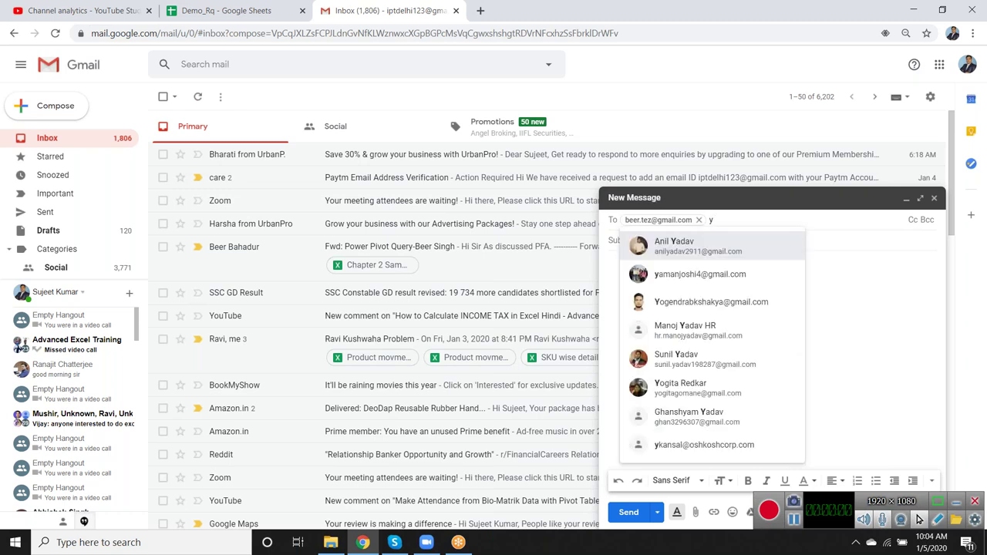
Step: Add two more suggested contacts as recipients and enter the subject 'file'
type("u")
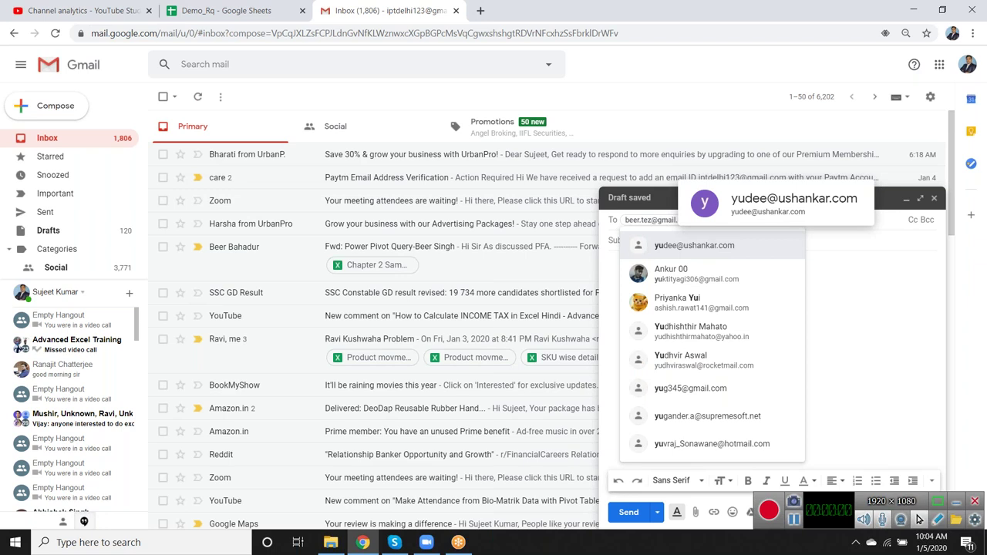
key("BackSpace")
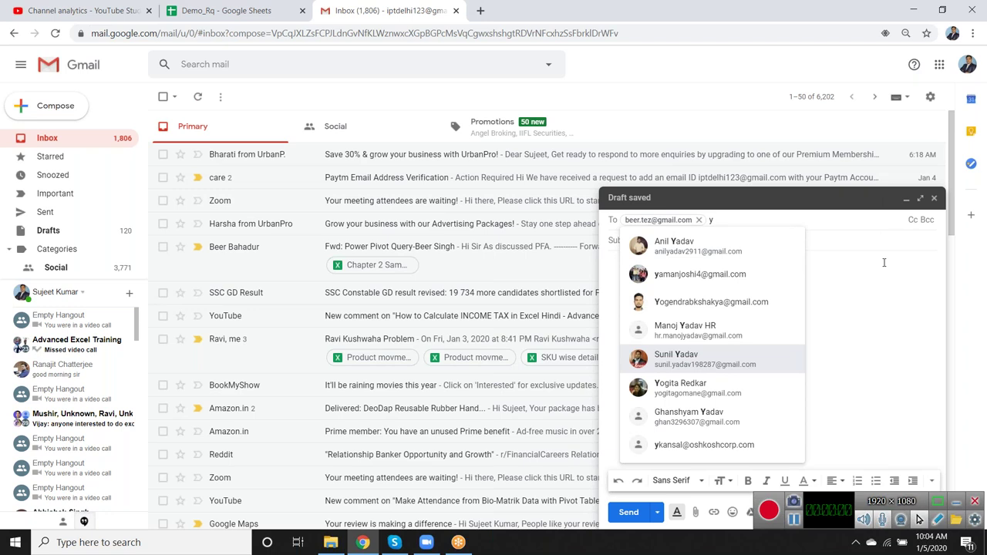
key("BackSpace")
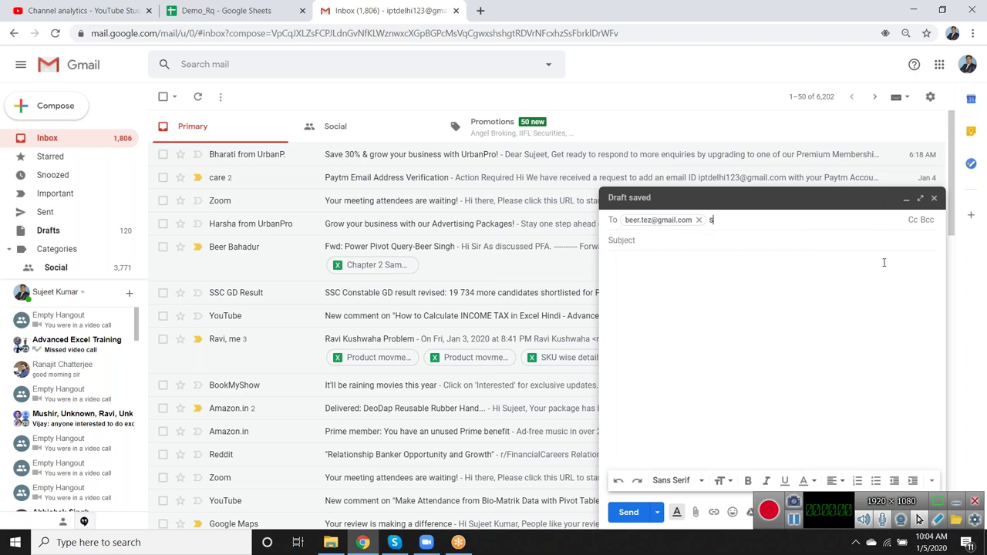
type("amy")
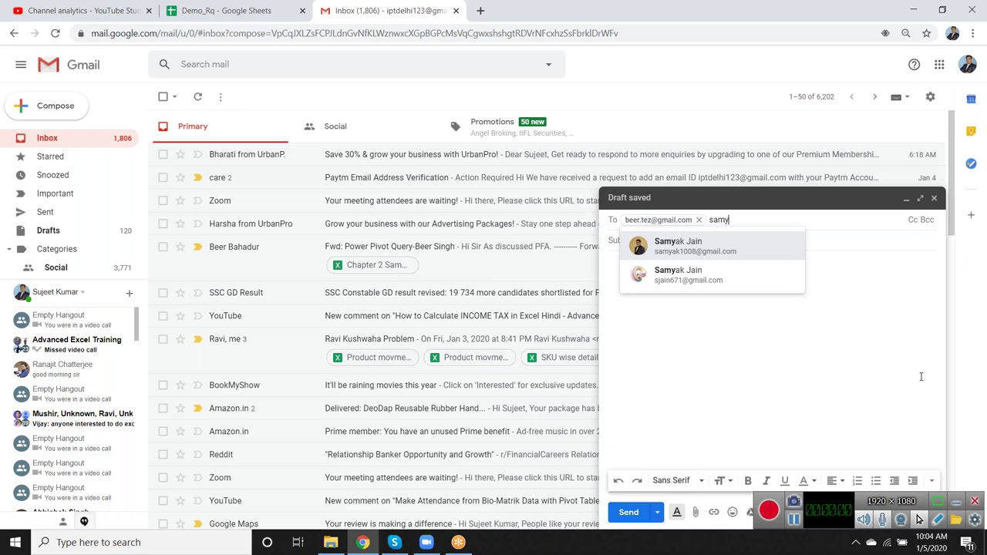
key("BackSpace")
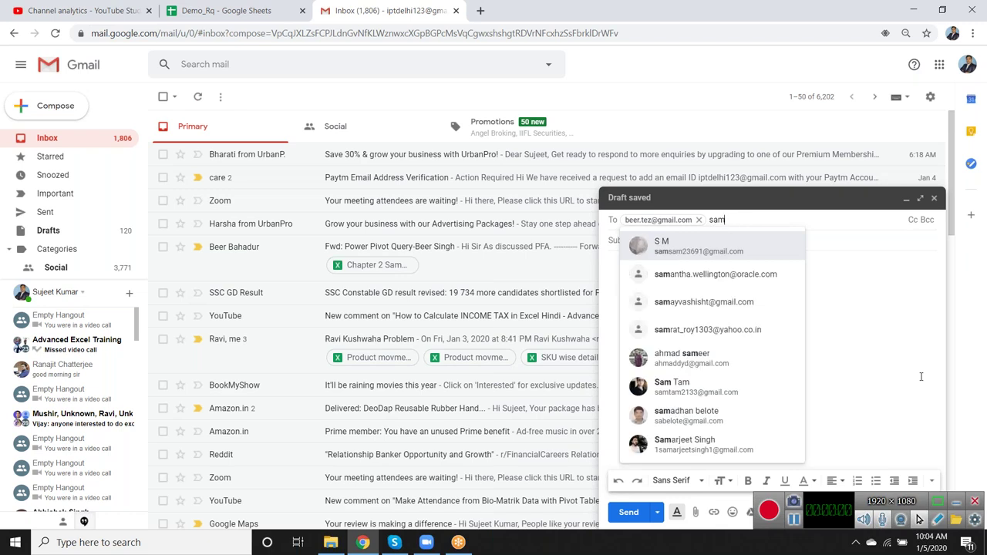
key("BackSpace")
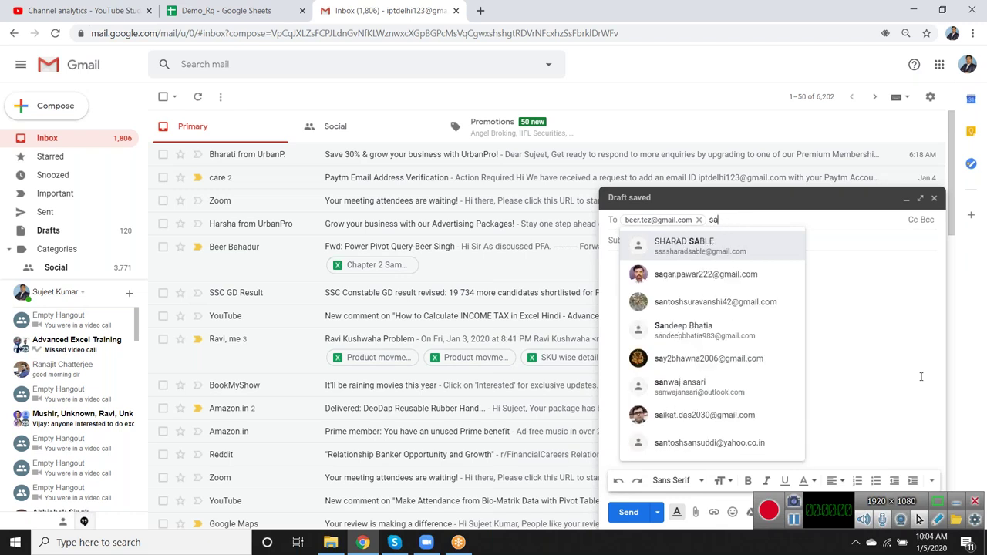
key("BackSpace")
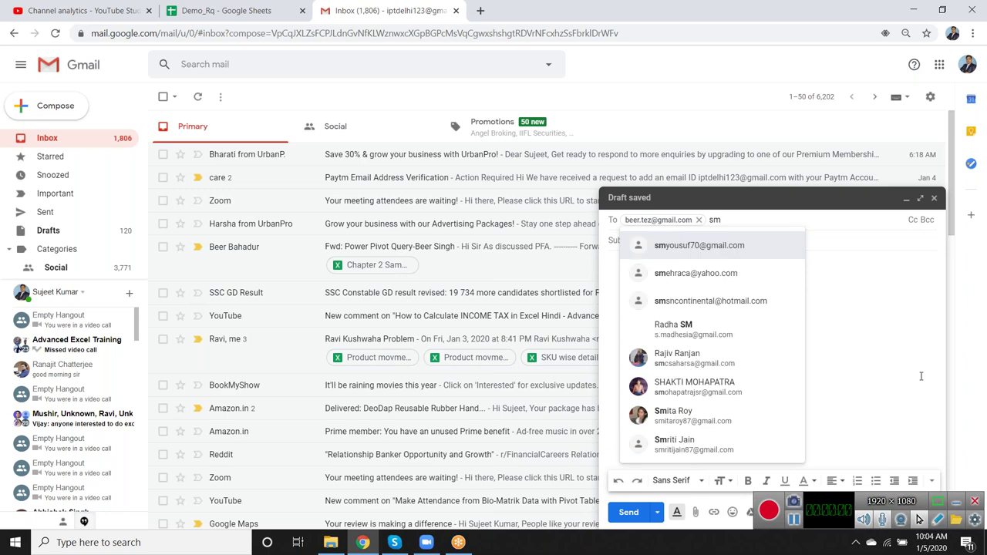
type("m")
left_click(745, 254)
type("un")
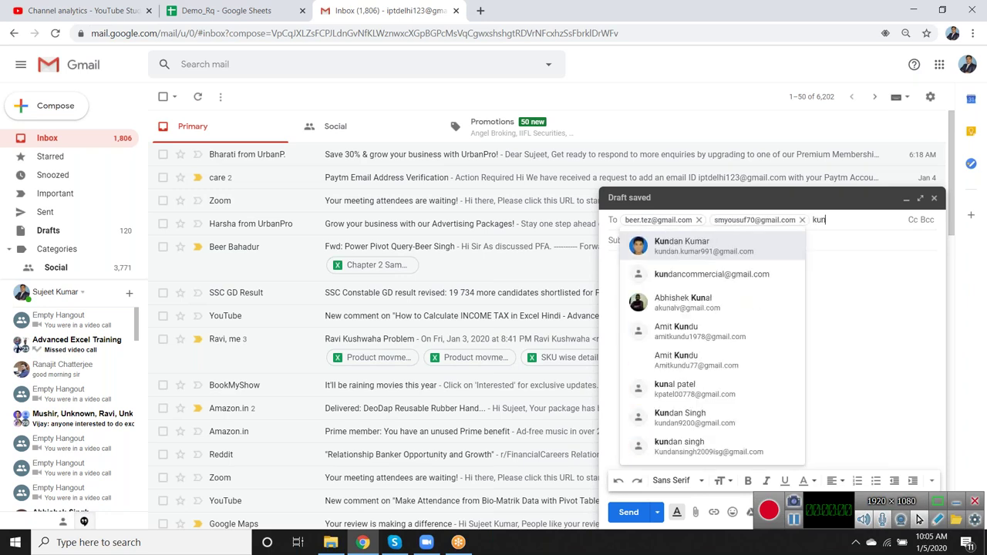
left_click(745, 254)
key("Tab")
type("fi")
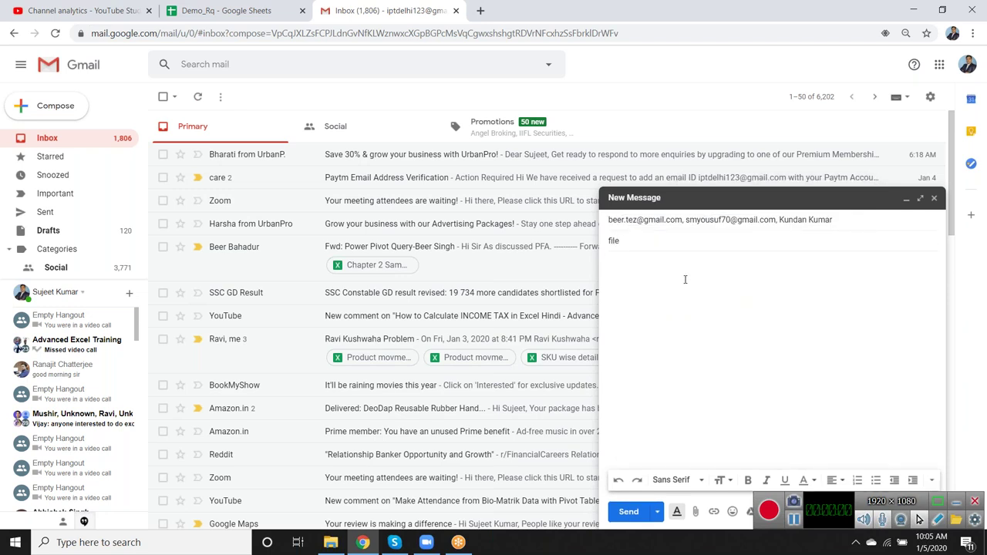
Step: Attach the Desktop workbook IF-1.xlsm to the draft and send the email
left_click(696, 512)
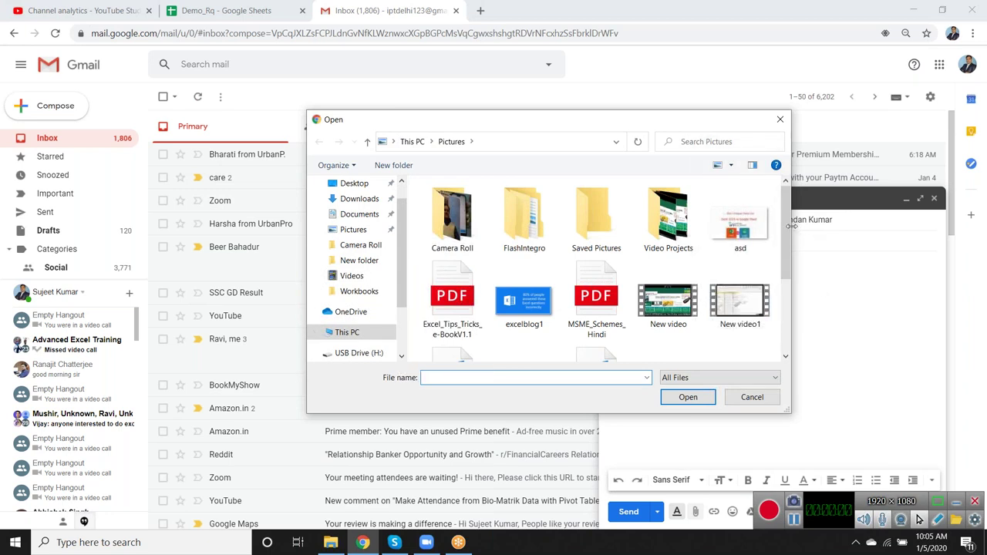
left_click_drag(785, 231, 784, 318)
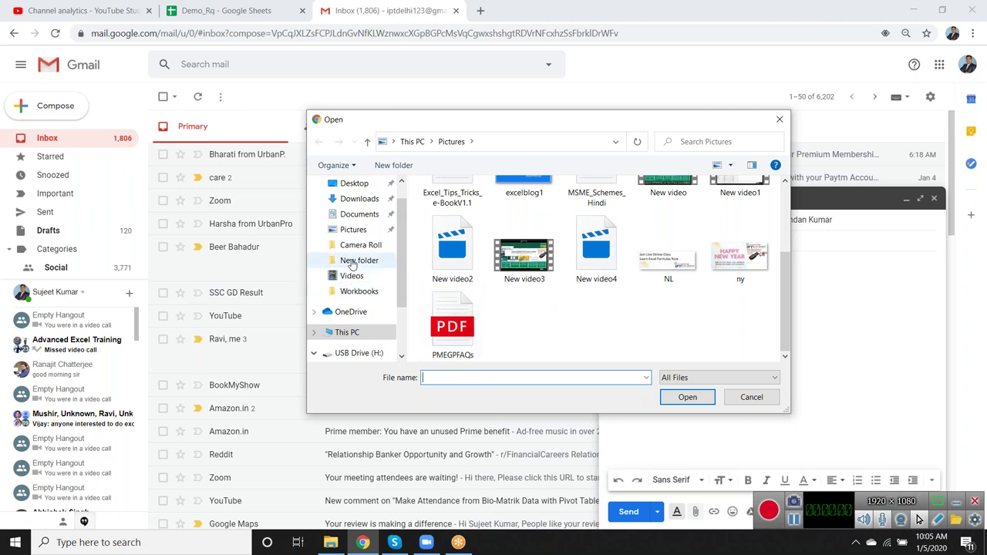
left_click(351, 185)
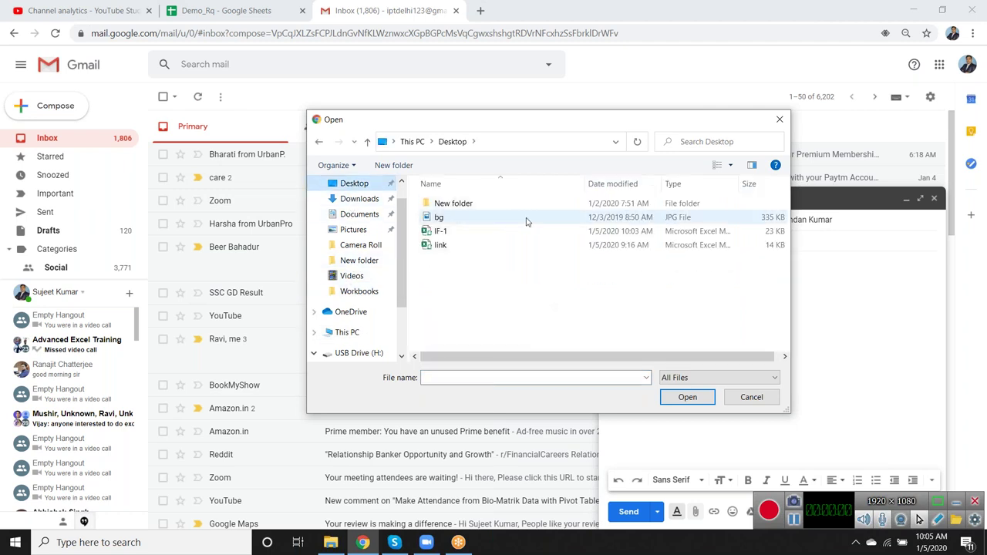
left_click(445, 231)
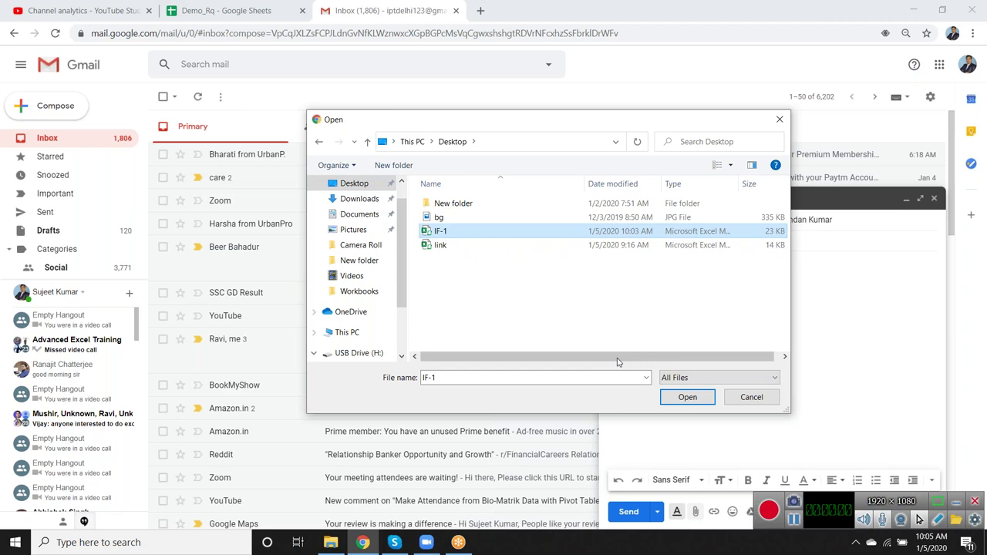
left_click(686, 397)
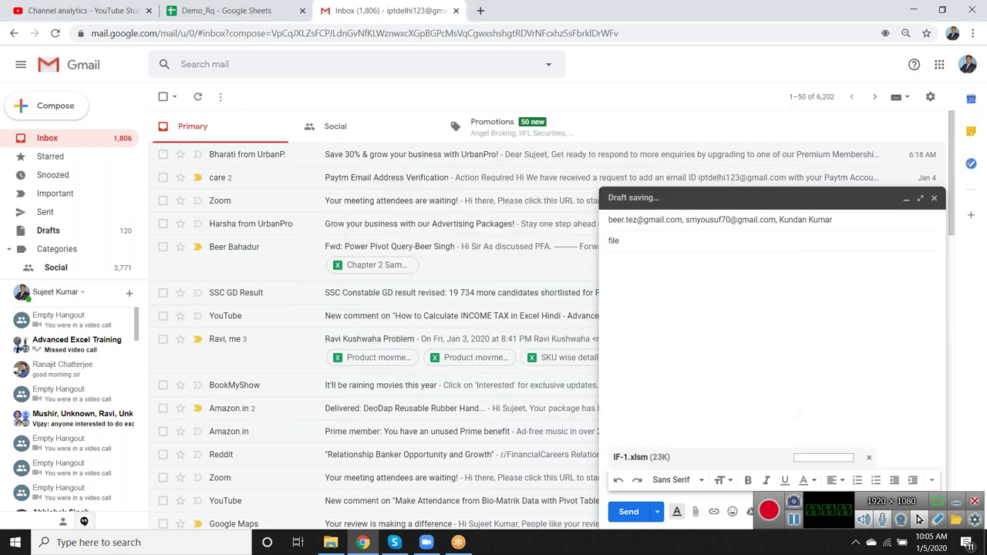
left_click(628, 513)
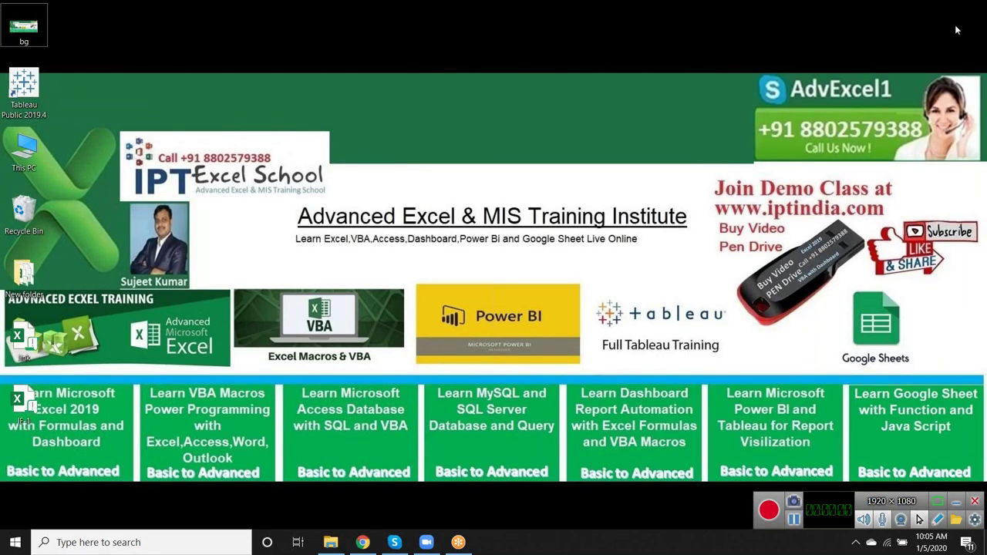
left_click(900, 94)
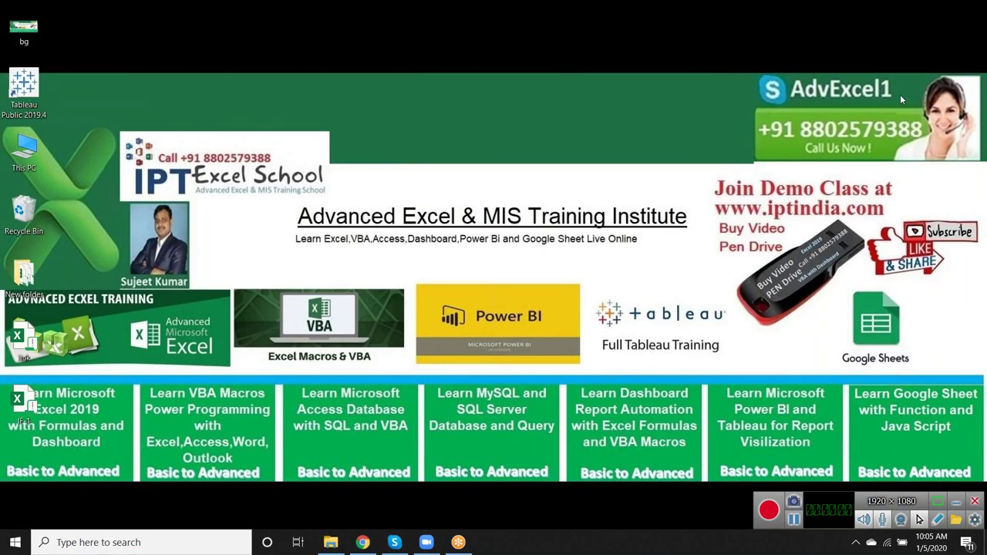